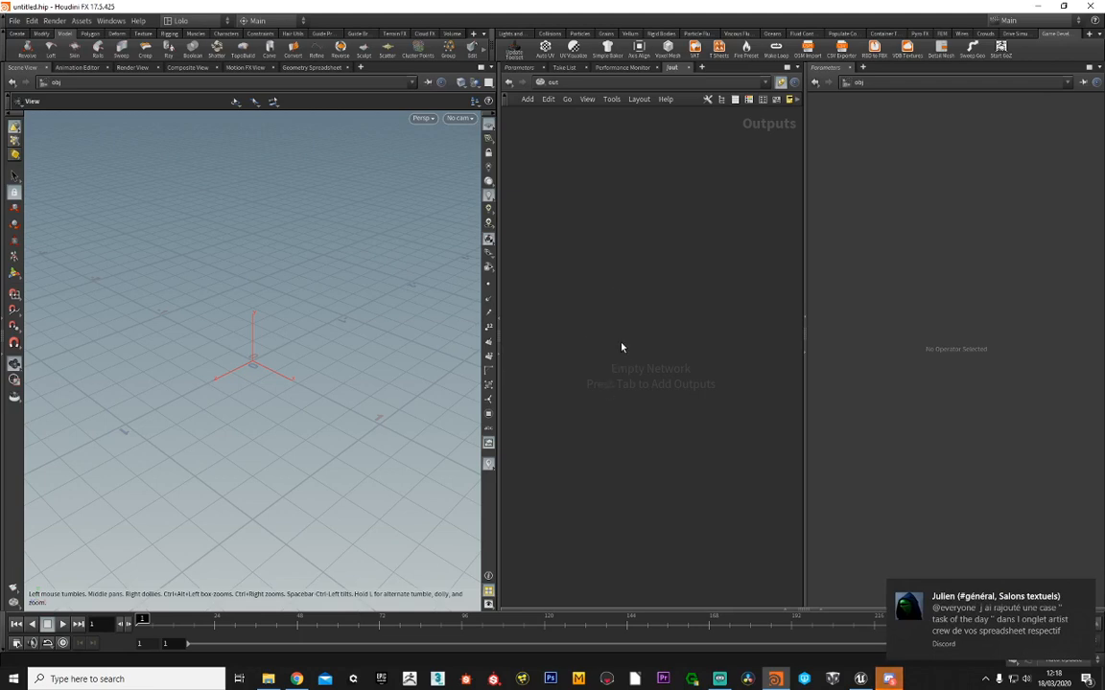
- Close the Discord window opened from the notification and quit Discord running in the background
{"action": "left_click", "coordinate": [1064, 604]}
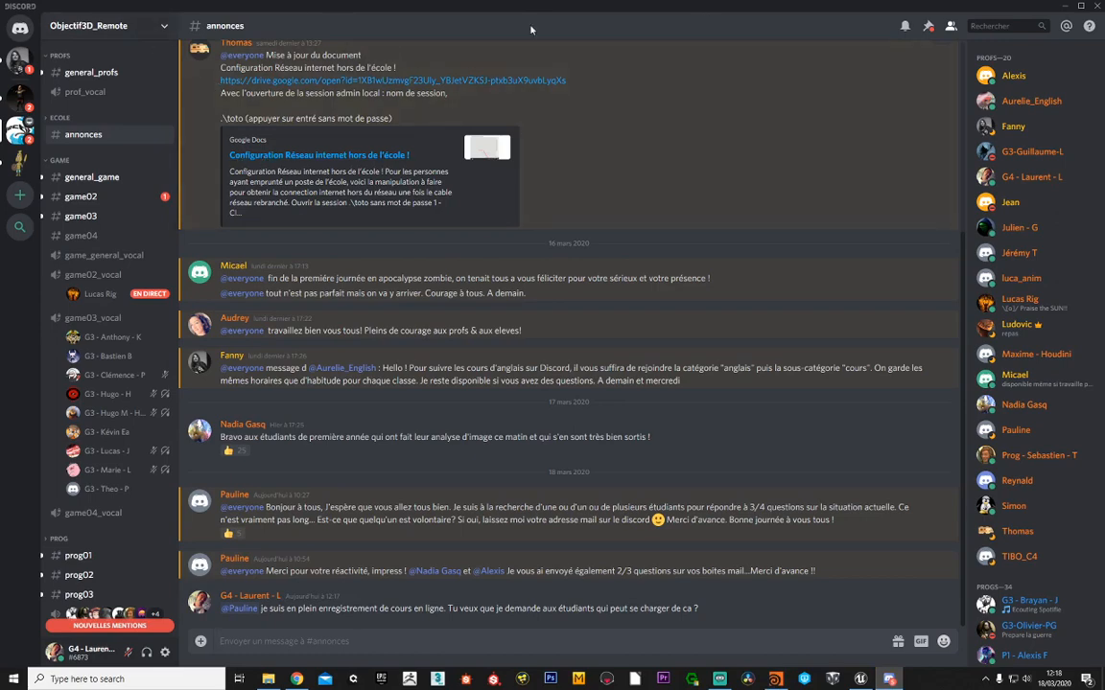
{"action": "left_click", "coordinate": [1091, 6]}
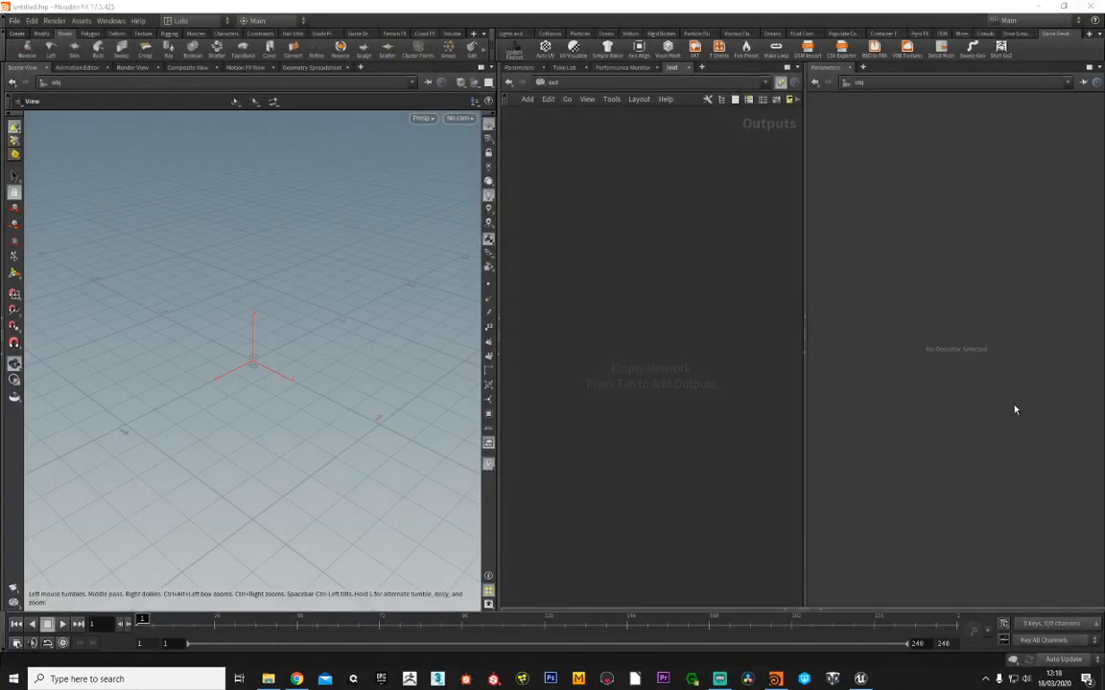
{"action": "left_click", "coordinate": [985, 679]}
{"action": "right_click", "coordinate": [976, 658]}
{"action": "left_click", "coordinate": [1011, 646]}
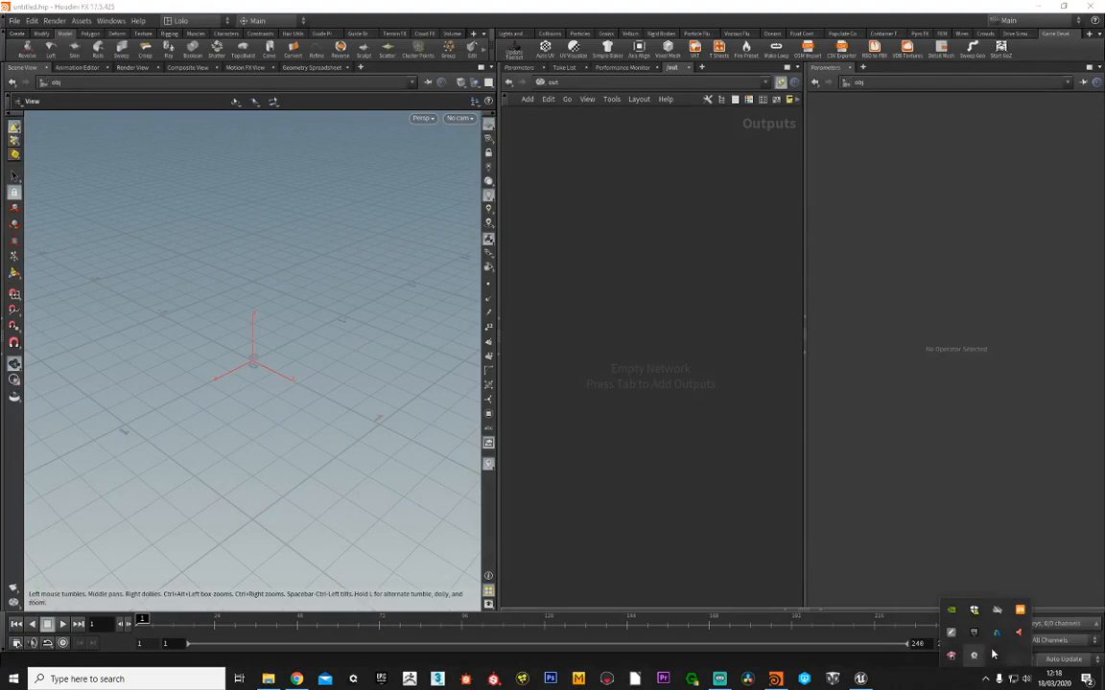
{"action": "key", "text": "Tab"}
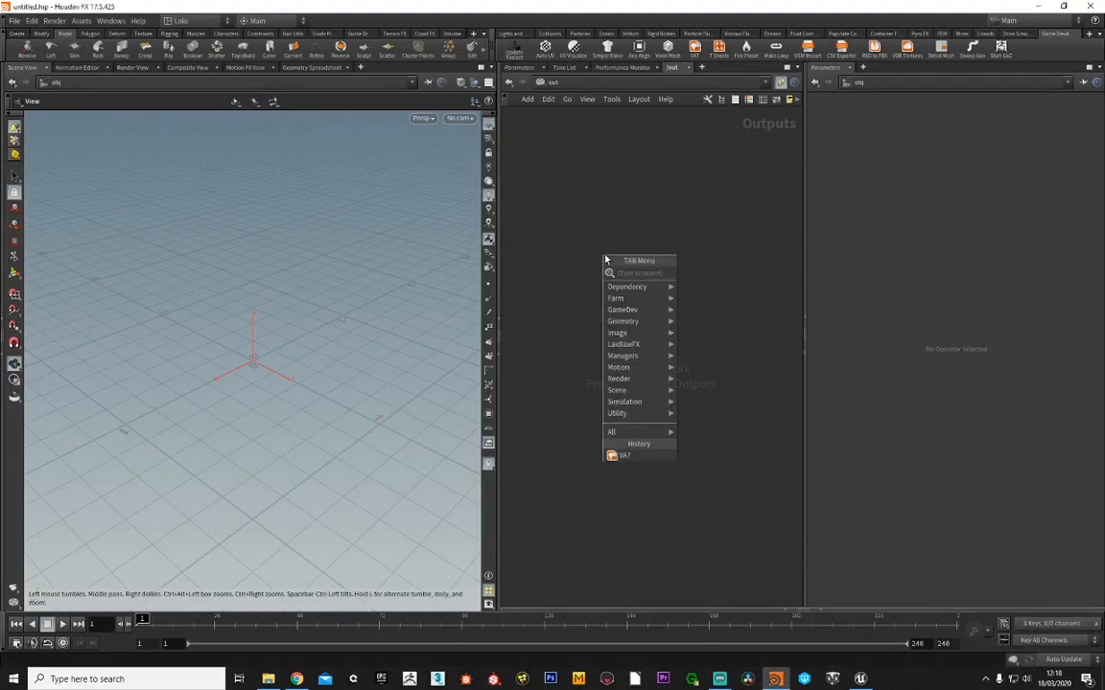
{"action": "type", "text": "geo"}
{"action": "key", "text": "Return"}
{"action": "left_click", "coordinate": [604, 254]}
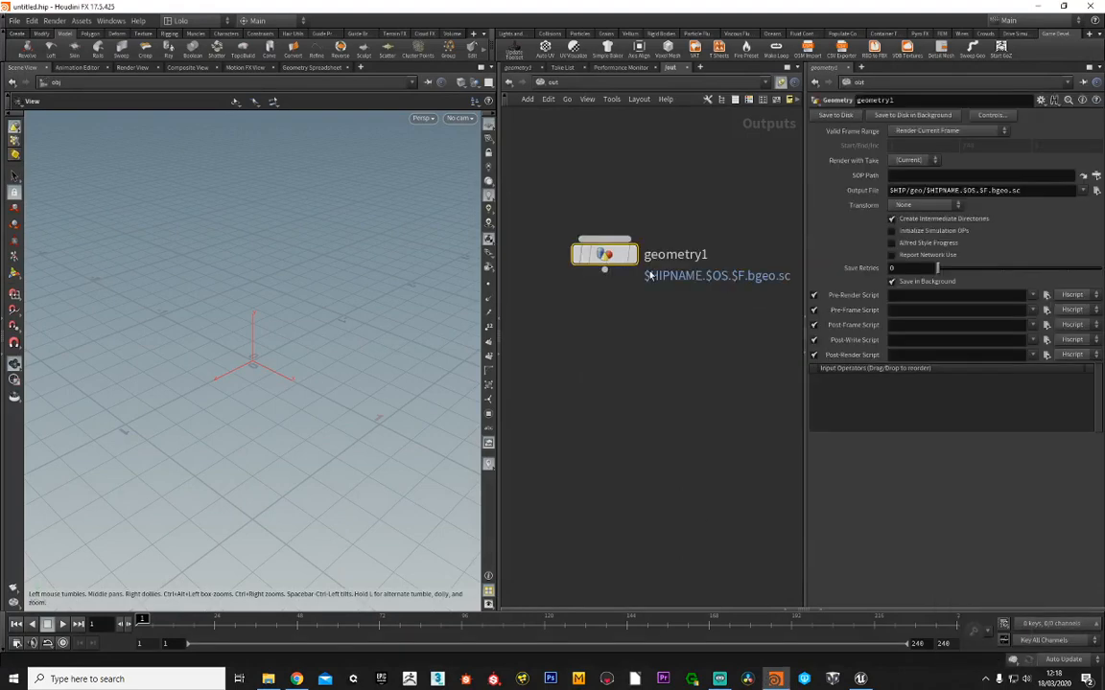
{"action": "left_click_drag", "start_coordinate": [548, 177], "coordinate": [671, 379]}
{"action": "key", "text": "Delete"}
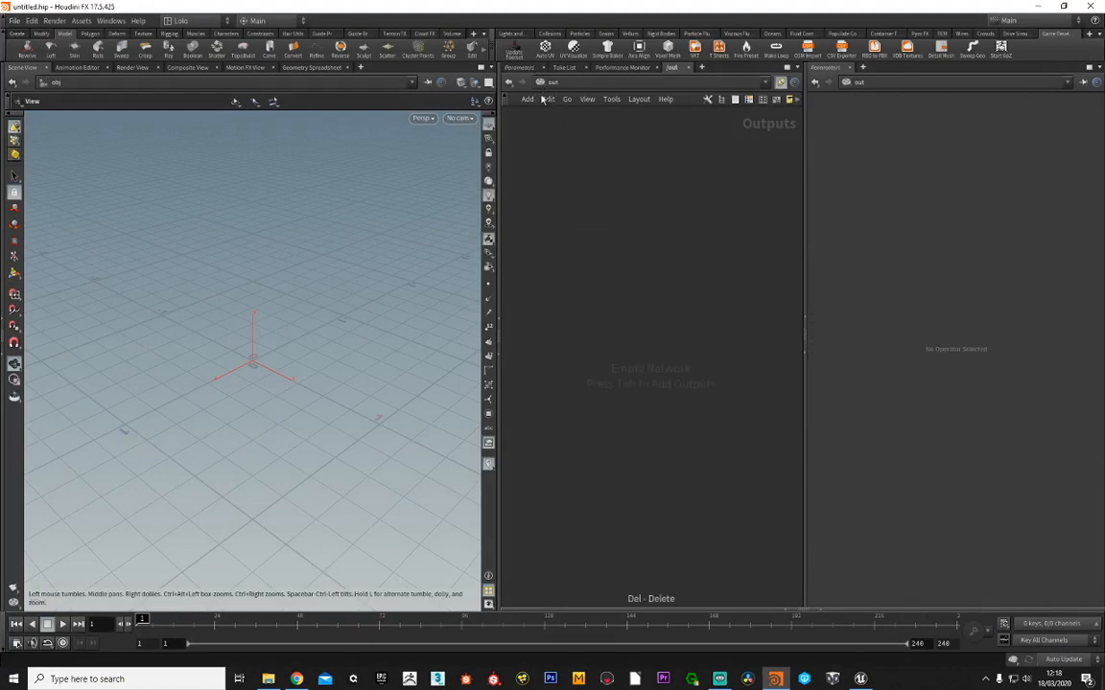
- Switch the network editor from the output context to the object level
{"action": "left_click", "coordinate": [552, 82]}
{"action": "left_click", "coordinate": [554, 123]}
- Add a Geometry node to the object network and rename it Fluid_SIM
{"action": "key", "text": "Tab"}
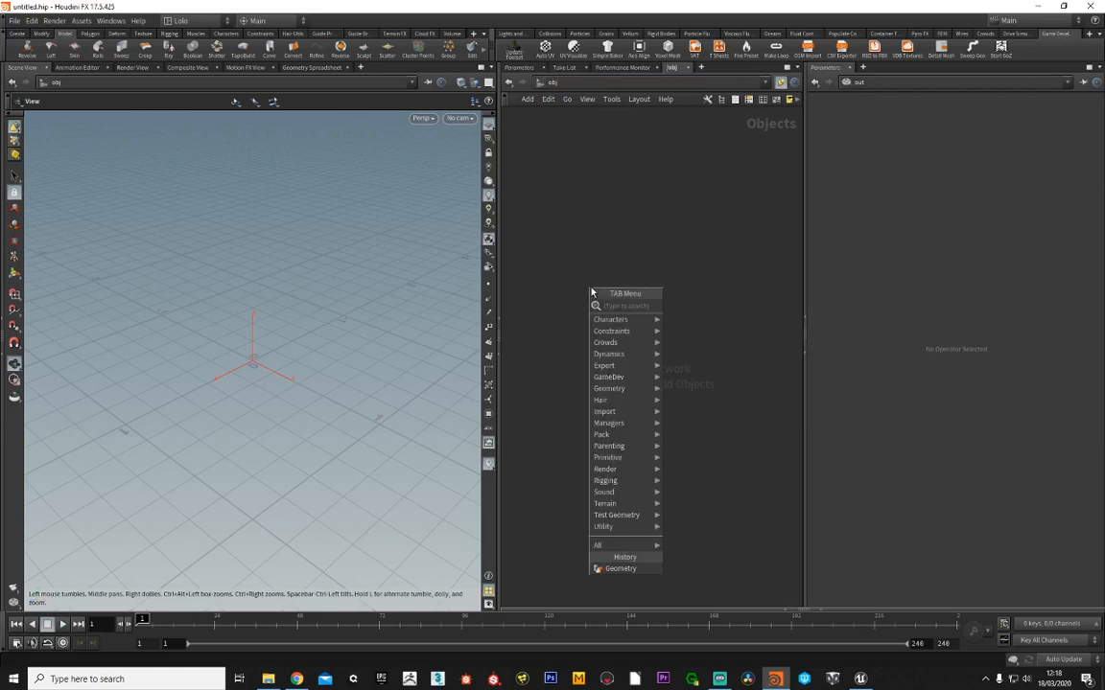
{"action": "type", "text": "geo"}
{"action": "key", "text": "Return"}
{"action": "left_click", "coordinate": [592, 292]}
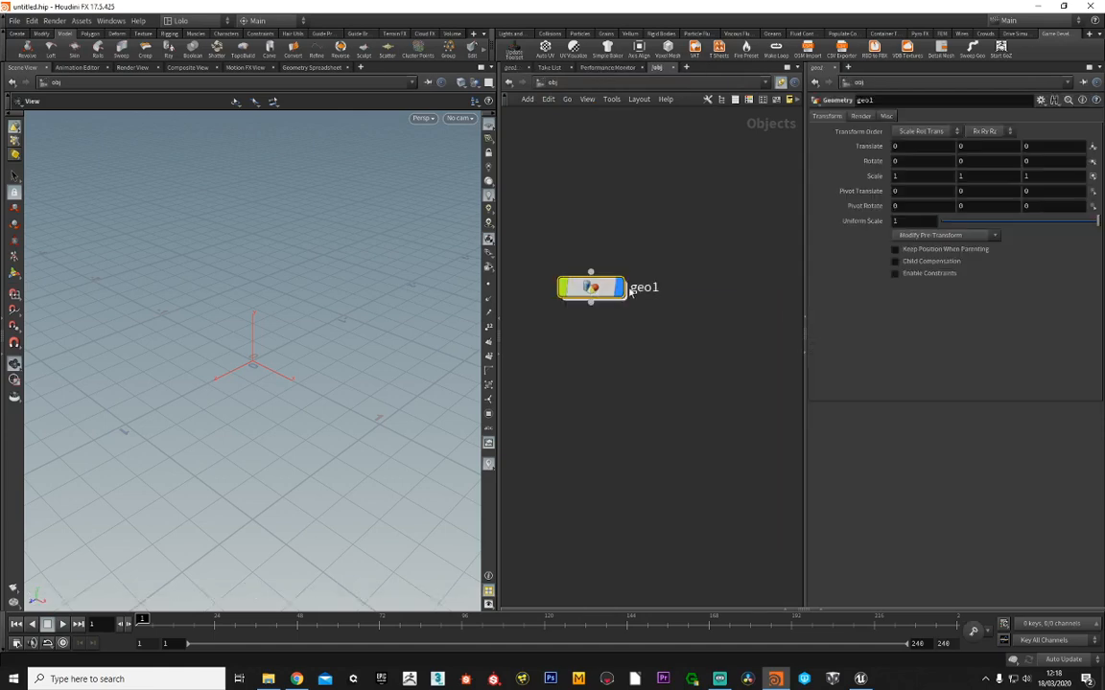
{"action": "double_click", "coordinate": [646, 288]}
{"action": "type", "text": "Flui"}
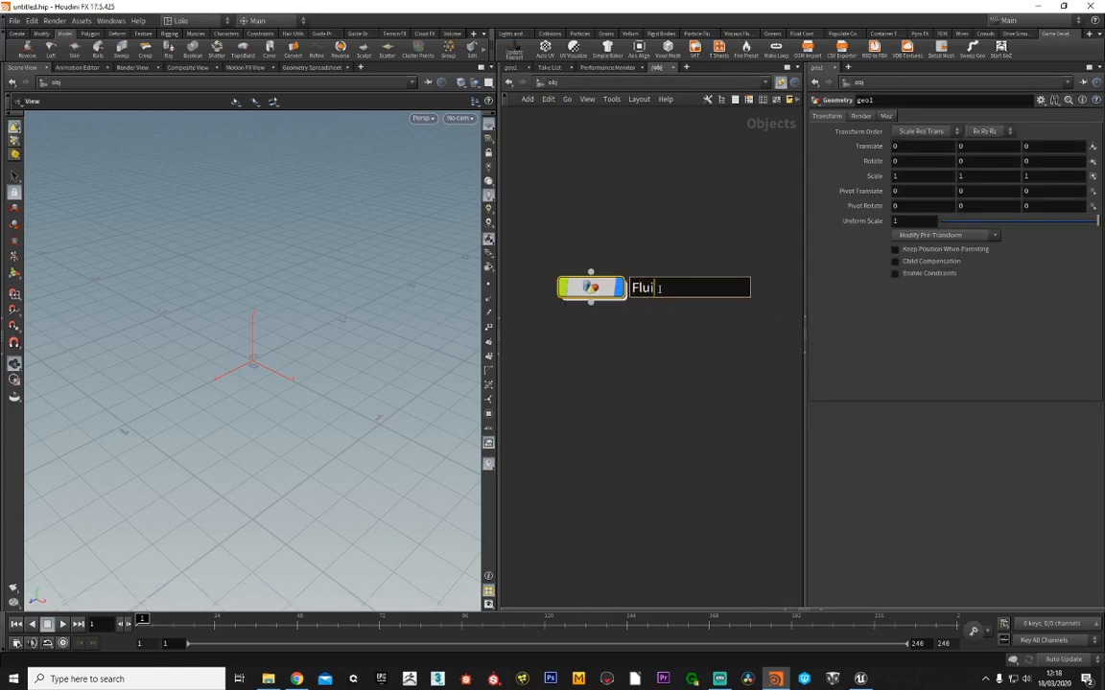
{"action": "type", "text": "d_SIM"}
{"action": "key", "text": "Return"}
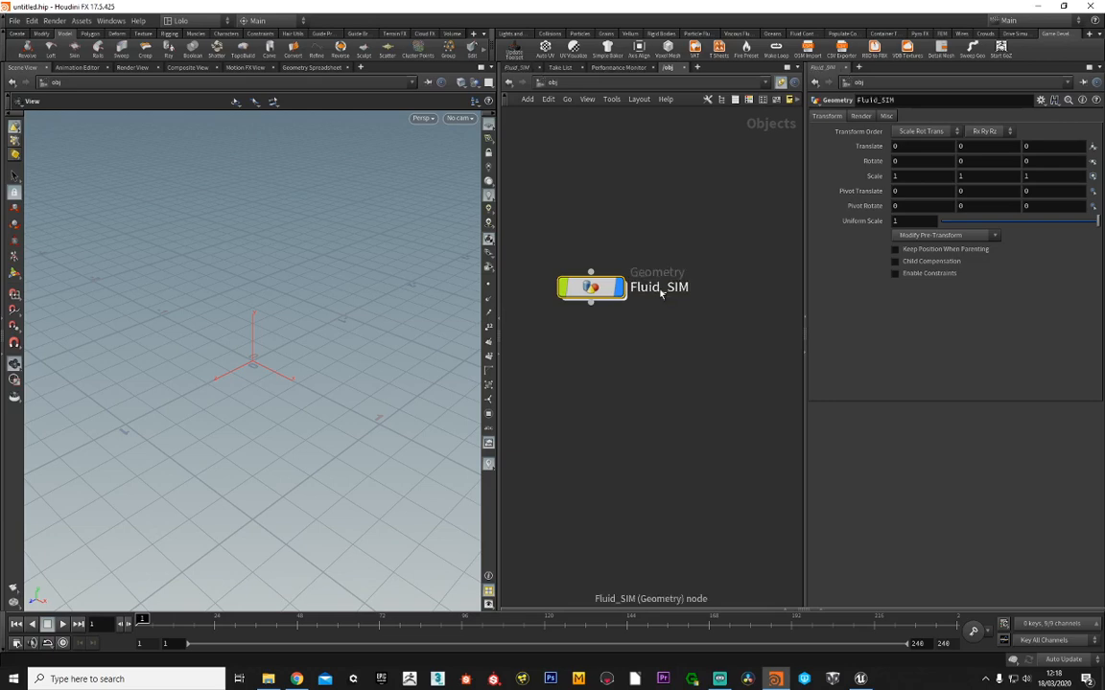
- Save the scene as 03.FLUIDS.hip in the Cours_VAT folder
{"action": "left_click", "coordinate": [14, 20]}
{"action": "left_click", "coordinate": [25, 86]}
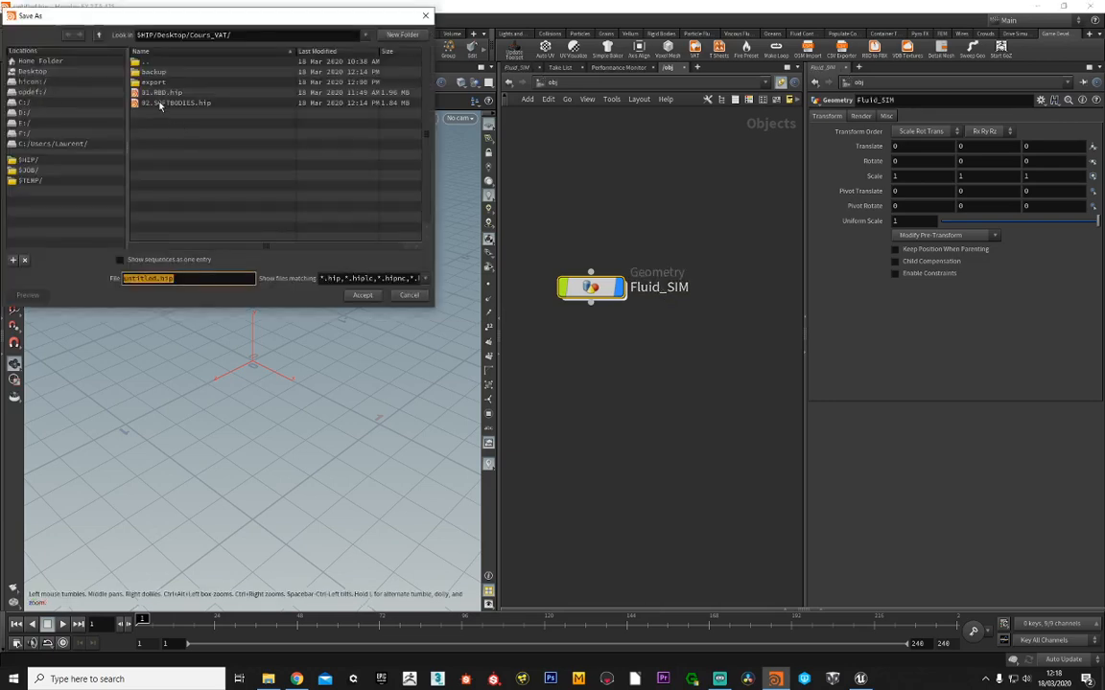
{"action": "left_click", "coordinate": [177, 102]}
{"action": "left_click_drag", "start_coordinate": [133, 279], "coordinate": [178, 280]}
{"action": "key", "text": "BackSpace"}
{"action": "key", "text": "BackSpace"}
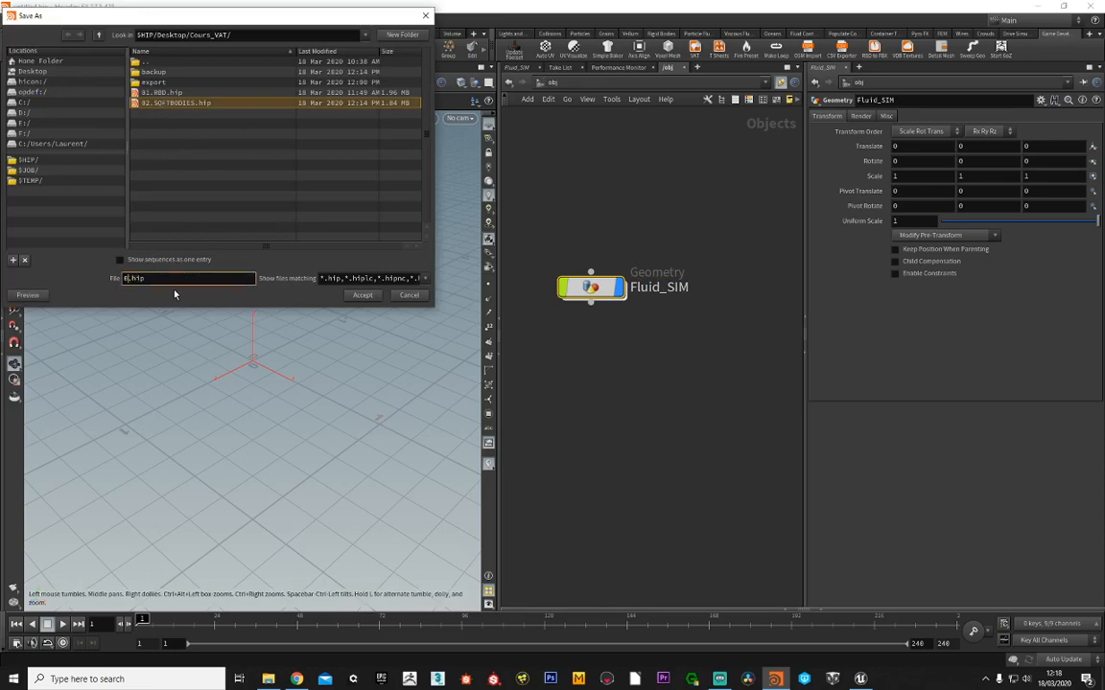
{"action": "type", "text": "3.FLUIDS"}
{"action": "key", "text": "Return"}
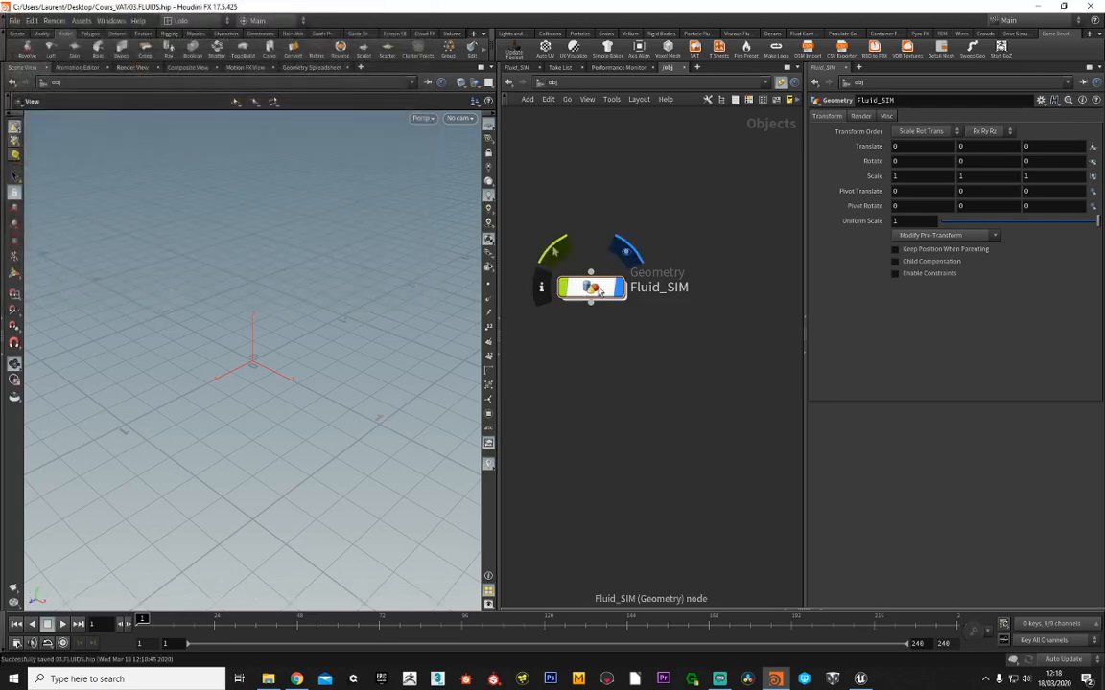
- Delete the Fluid_SIM geometry node from the object network
{"action": "left_click_drag", "start_coordinate": [600, 293], "coordinate": [607, 272]}
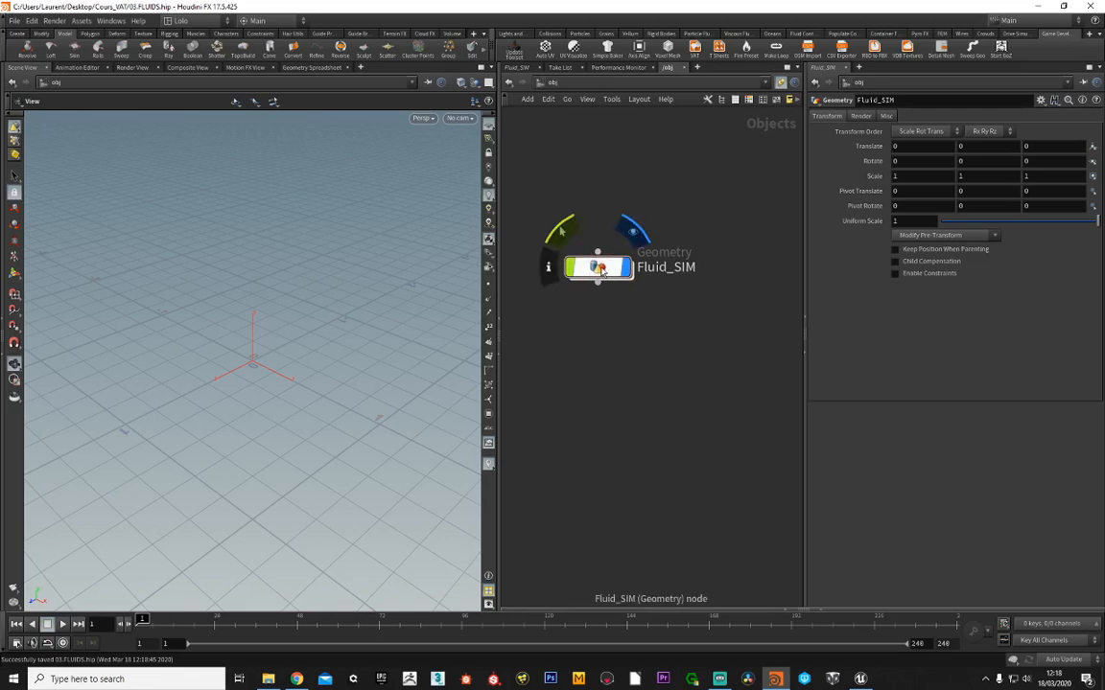
{"action": "left_click_drag", "start_coordinate": [736, 212], "coordinate": [555, 326]}
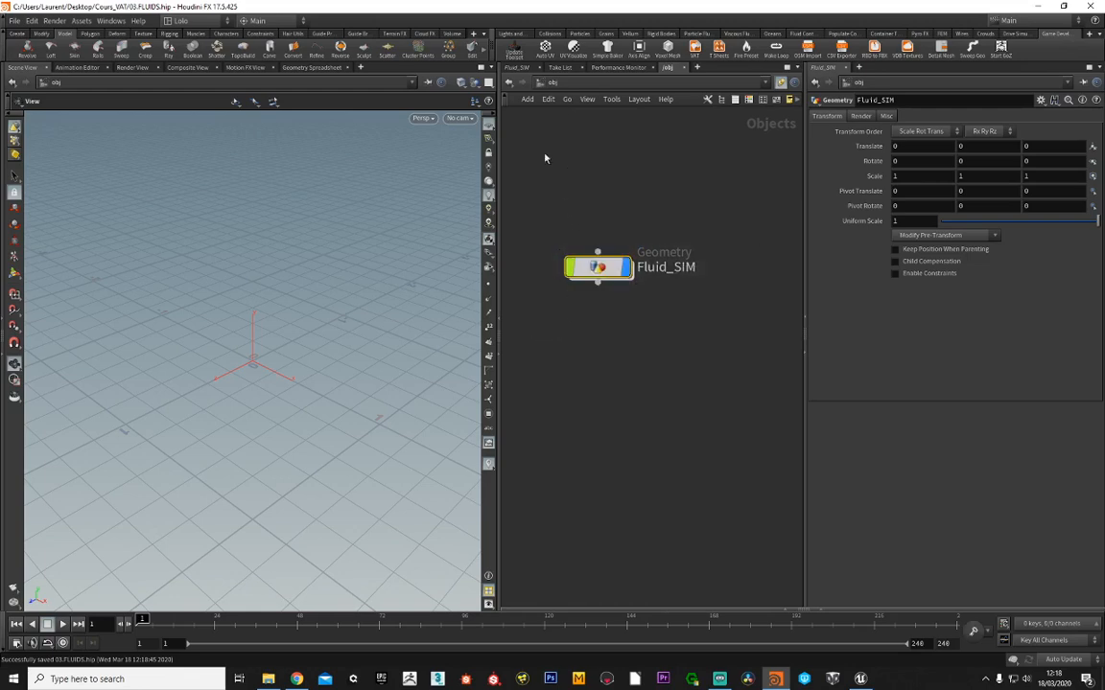
{"action": "left_click_drag", "start_coordinate": [530, 204], "coordinate": [621, 332]}
{"action": "key", "text": "Delete"}
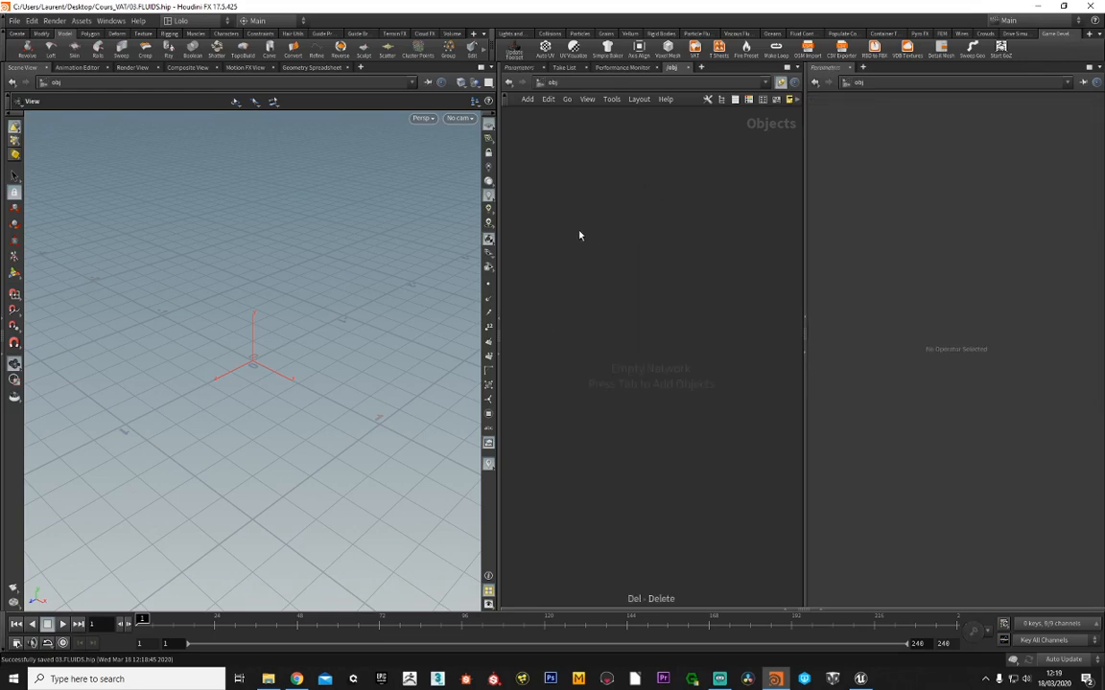
- Create a box object at the scene origin
{"action": "left_click", "coordinate": [16, 34]}
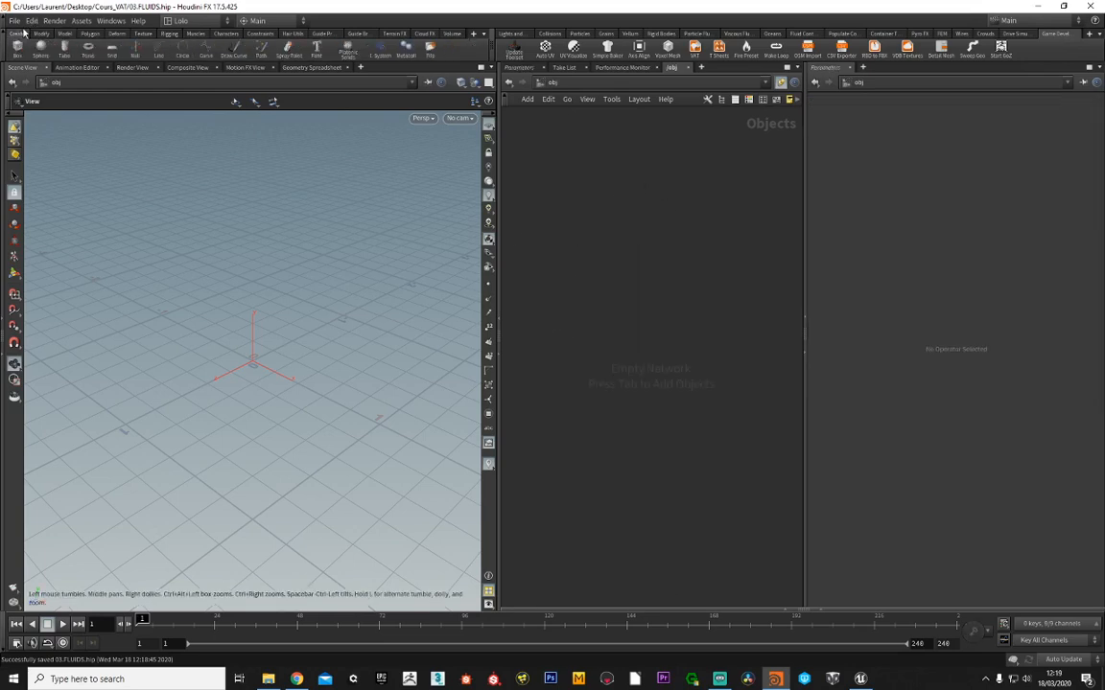
{"action": "left_click", "coordinate": [17, 46], "text": "ctrl"}
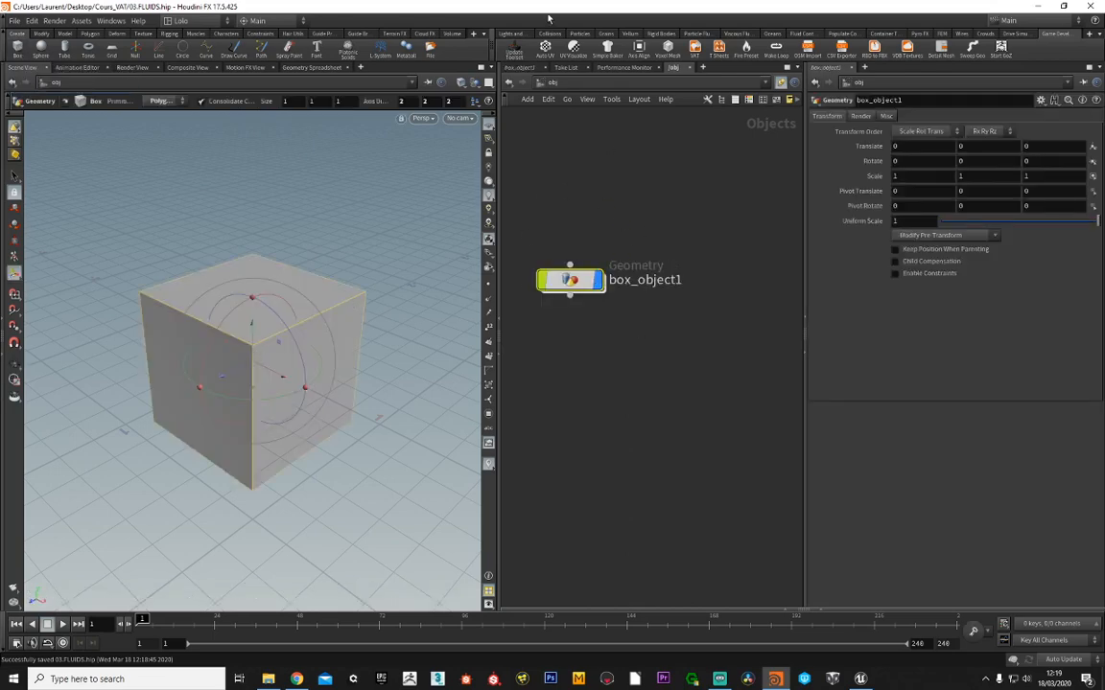
- Create a FLIP Tank fluid setup from the particle fluid tools and accept its placement in the scene
{"action": "left_click", "coordinate": [701, 35]}
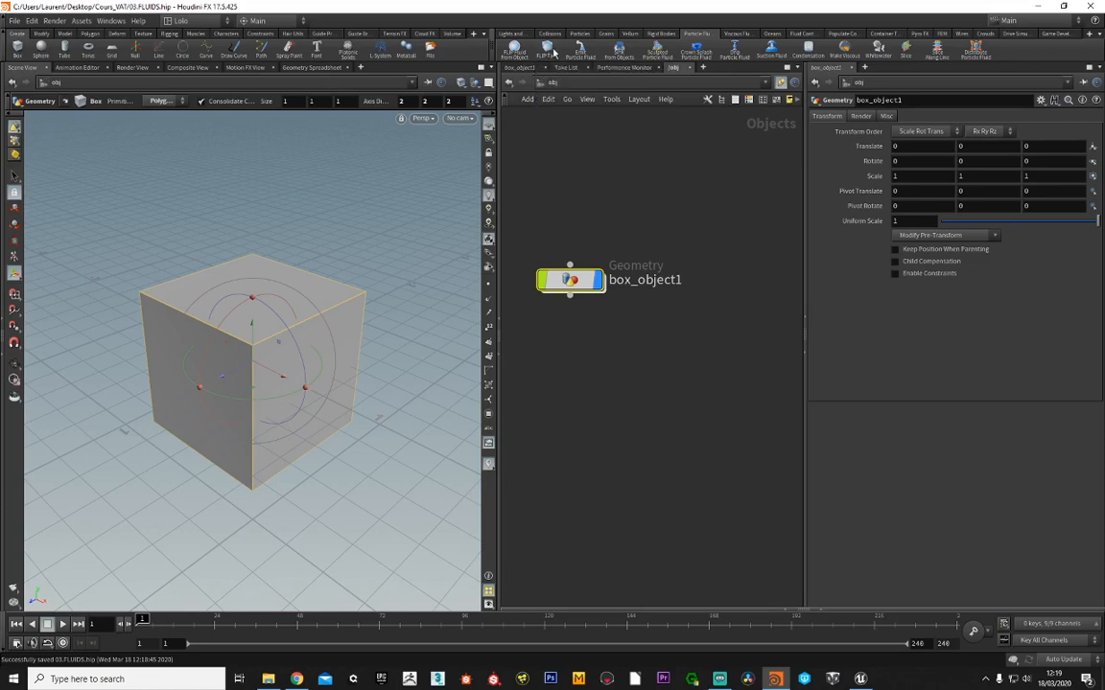
{"action": "left_click", "coordinate": [547, 48]}
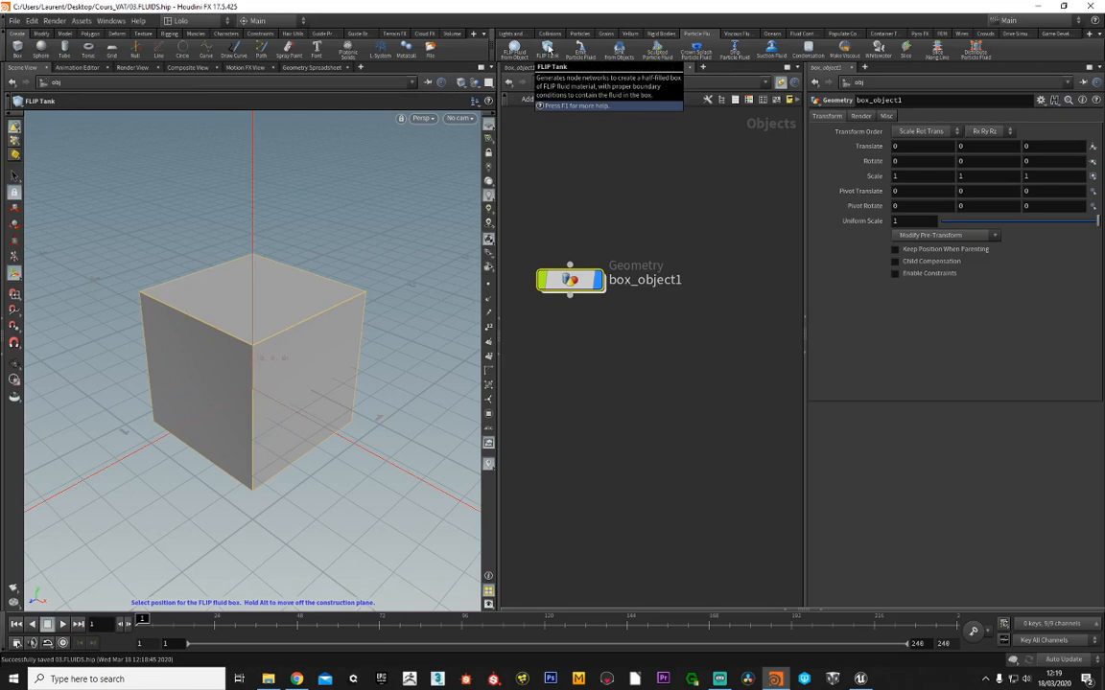
{"action": "key", "text": "Escape"}
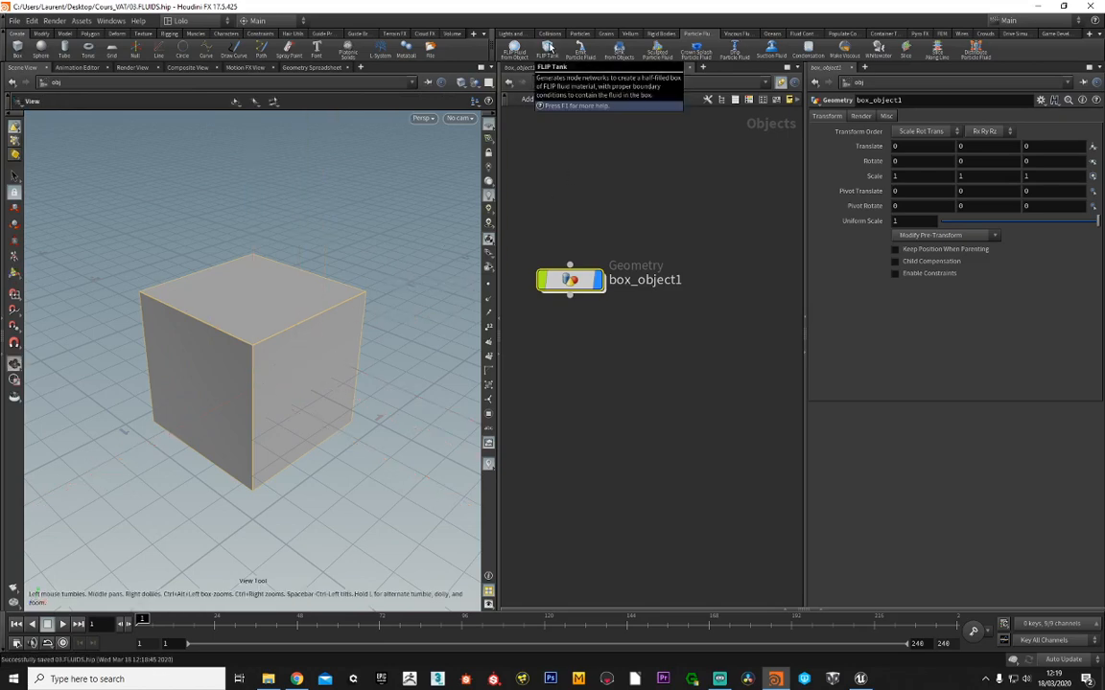
{"action": "left_click", "coordinate": [546, 48]}
{"action": "left_click", "coordinate": [355, 269]}
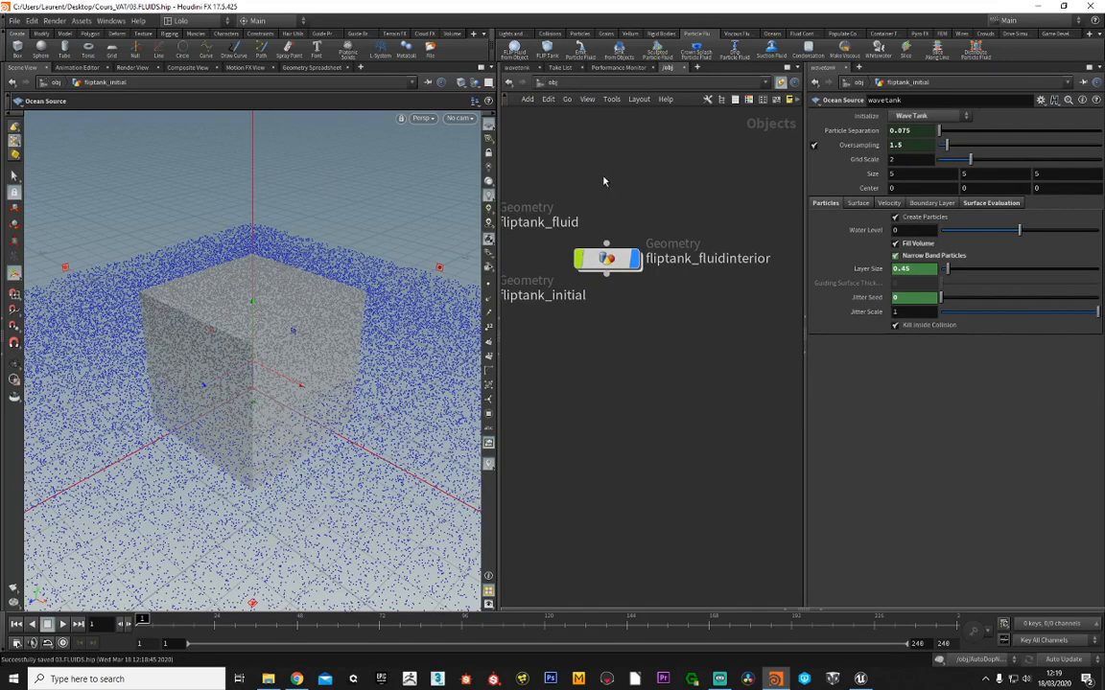
- Delete the box object from the object network
{"action": "middle_click_drag", "start_coordinate": [604, 180], "coordinate": [793, 279]}
{"action": "middle_click_drag", "start_coordinate": [621, 241], "coordinate": [770, 314]}
{"action": "middle_click_drag", "start_coordinate": [588, 204], "coordinate": [787, 292]}
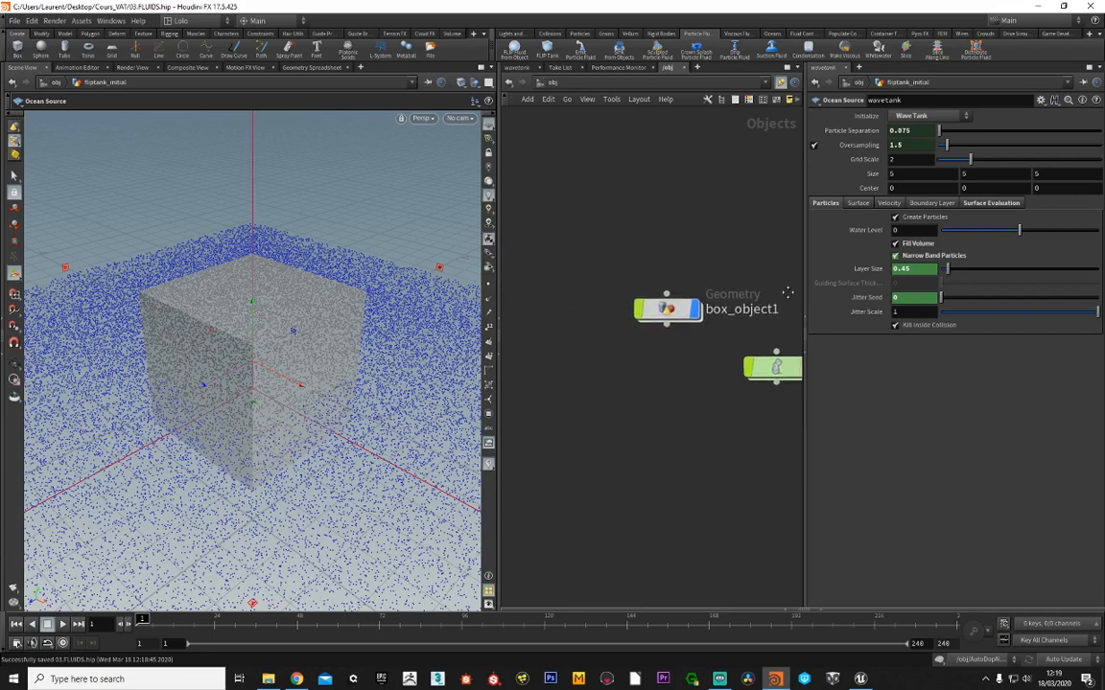
{"action": "left_click_drag", "start_coordinate": [616, 230], "coordinate": [686, 336]}
{"action": "key", "text": "Delete"}
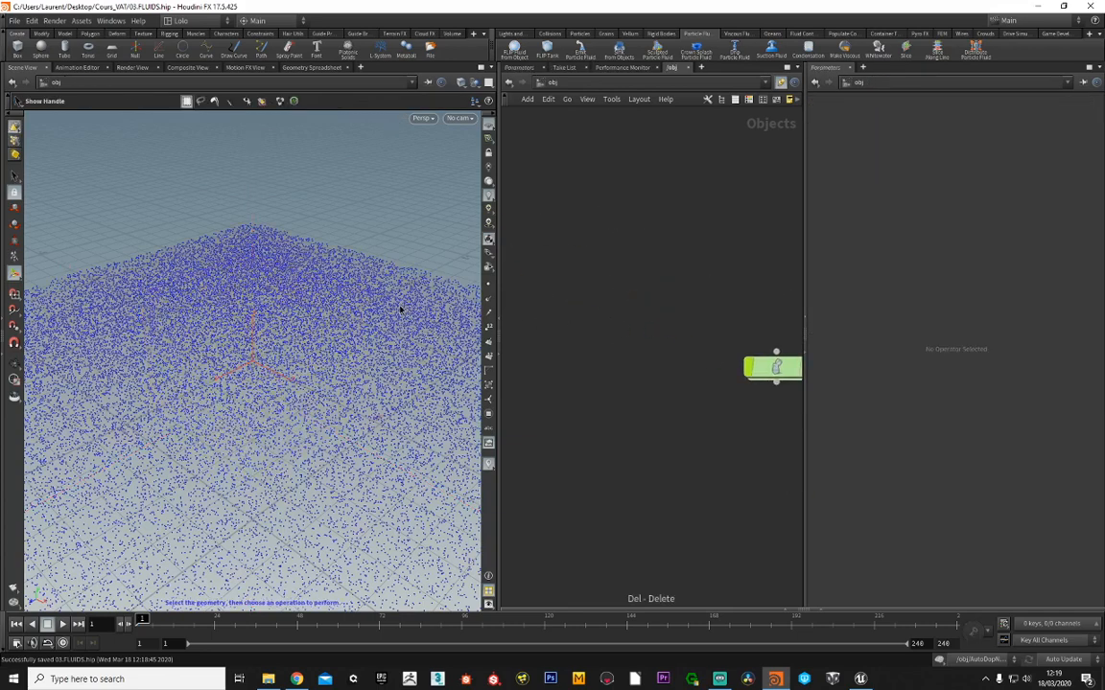
- Examine the generated FLIP tank nodes and the whole block of fluid particles from several angles
{"action": "middle_click_drag", "start_coordinate": [665, 301], "coordinate": [497, 194]}
{"action": "middle_click_drag", "start_coordinate": [631, 207], "coordinate": [595, 209]}
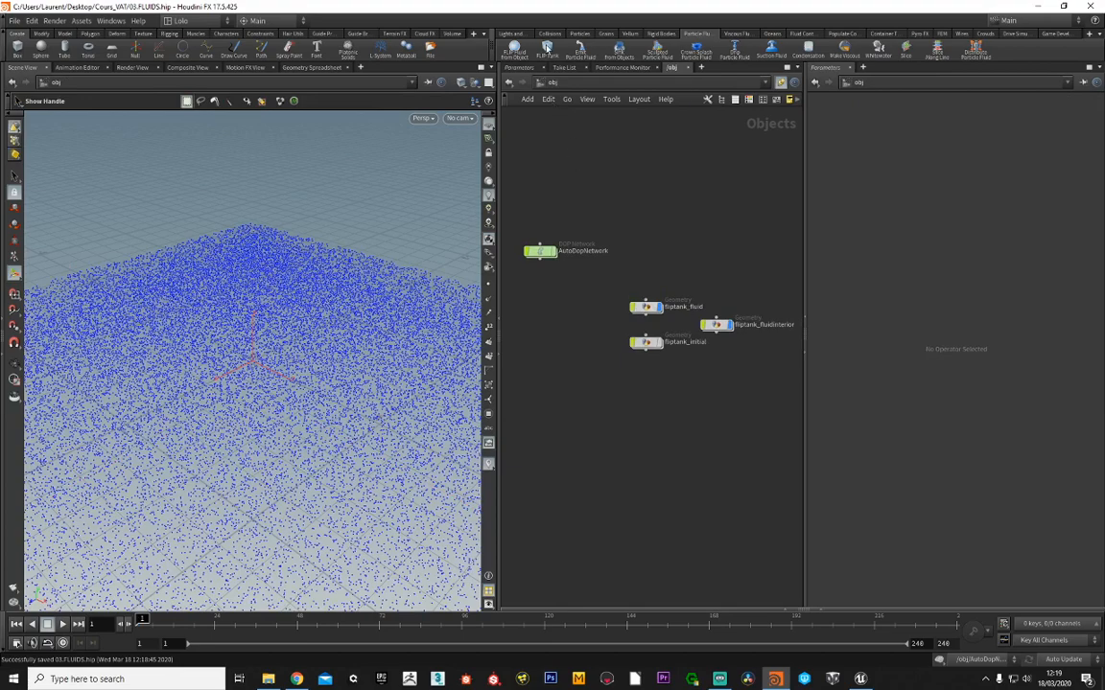
{"action": "key", "text": "Escape"}
{"action": "scroll", "coordinate": [277, 353], "scroll_direction": "down", "scroll_amount": 5}
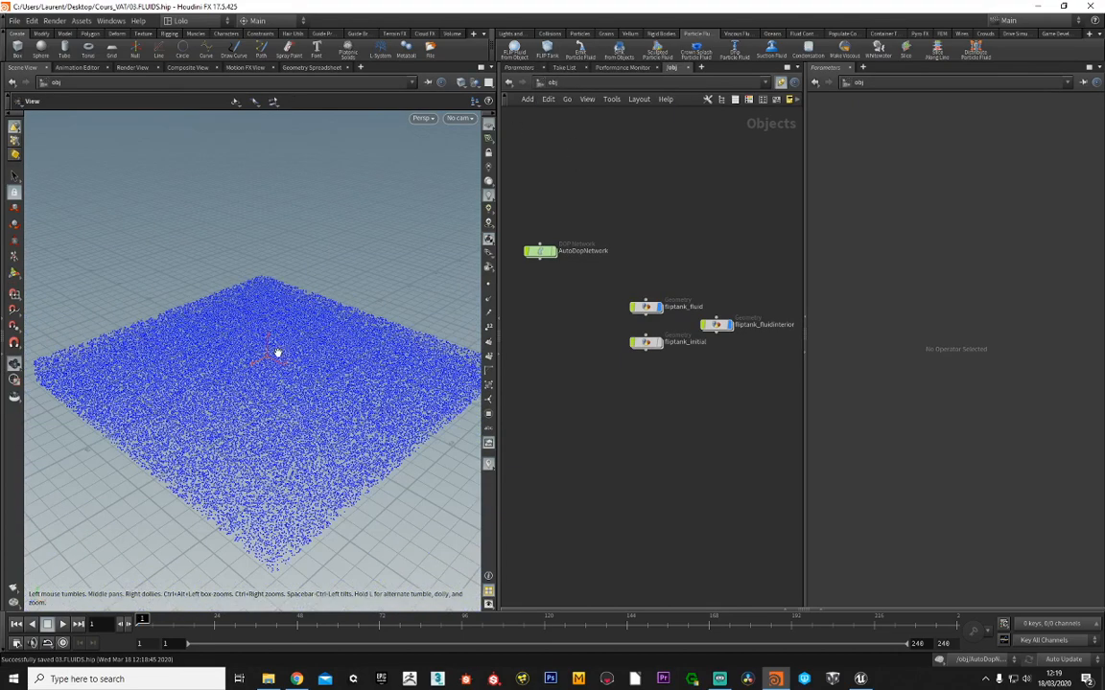
{"action": "scroll", "coordinate": [277, 353], "scroll_direction": "down", "scroll_amount": 3}
{"action": "mouse_move", "coordinate": [284, 359]}
{"action": "left_mouse_down"}
{"action": "mouse_move", "coordinate": [224, 318]}
{"action": "mouse_move", "coordinate": [313, 365]}
{"action": "mouse_move", "coordinate": [350, 345]}
{"action": "mouse_move", "coordinate": [255, 355]}
{"action": "mouse_move", "coordinate": [250, 383]}
{"action": "mouse_move", "coordinate": [298, 360]}
{"action": "mouse_move", "coordinate": [269, 365]}
{"action": "mouse_move", "coordinate": [284, 358]}
{"action": "mouse_move", "coordinate": [308, 365]}
{"action": "mouse_move", "coordinate": [288, 356]}
{"action": "left_mouse_up"}
{"action": "key", "text": "s"}
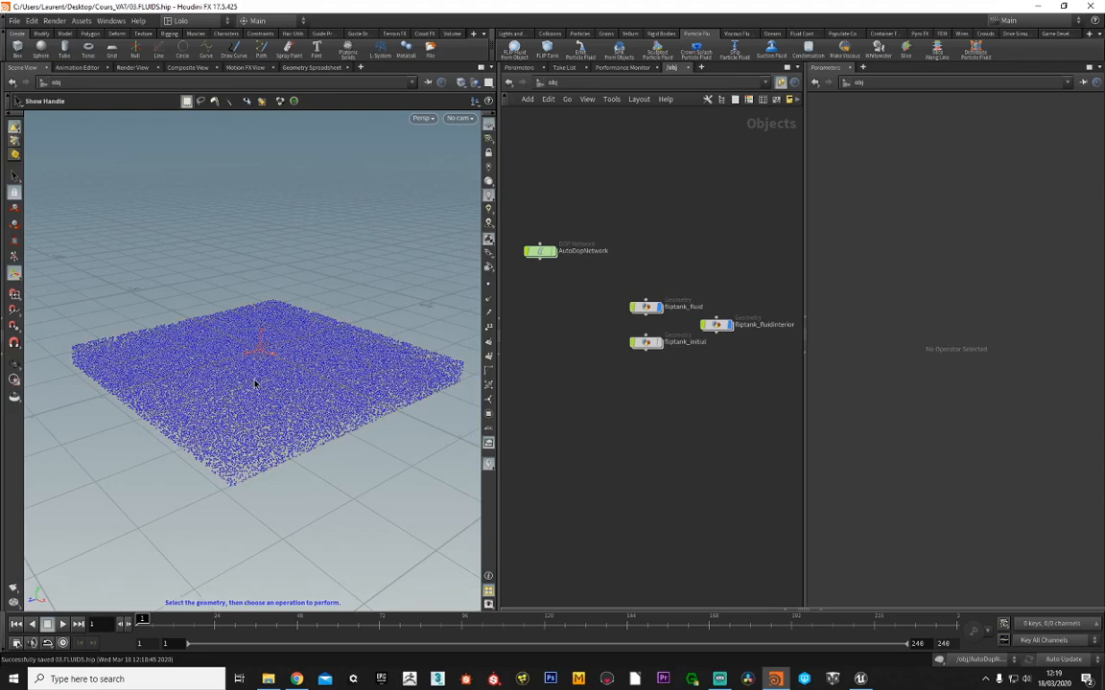
{"action": "key", "text": "Escape"}
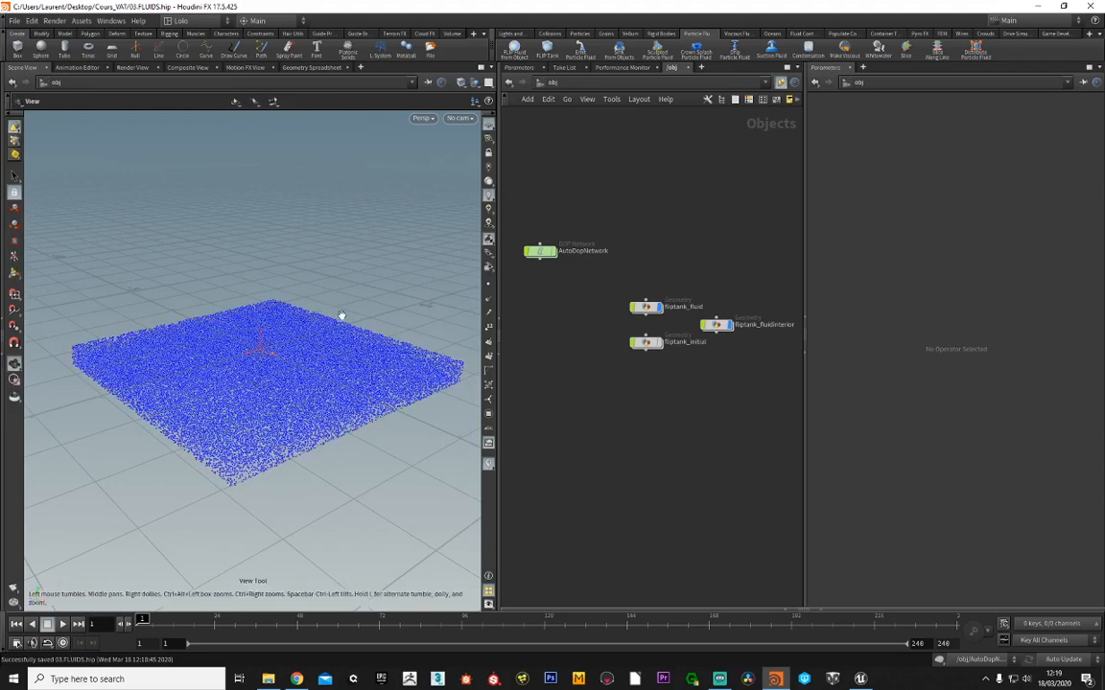
{"action": "left_click_drag", "start_coordinate": [291, 375], "coordinate": [454, 265]}
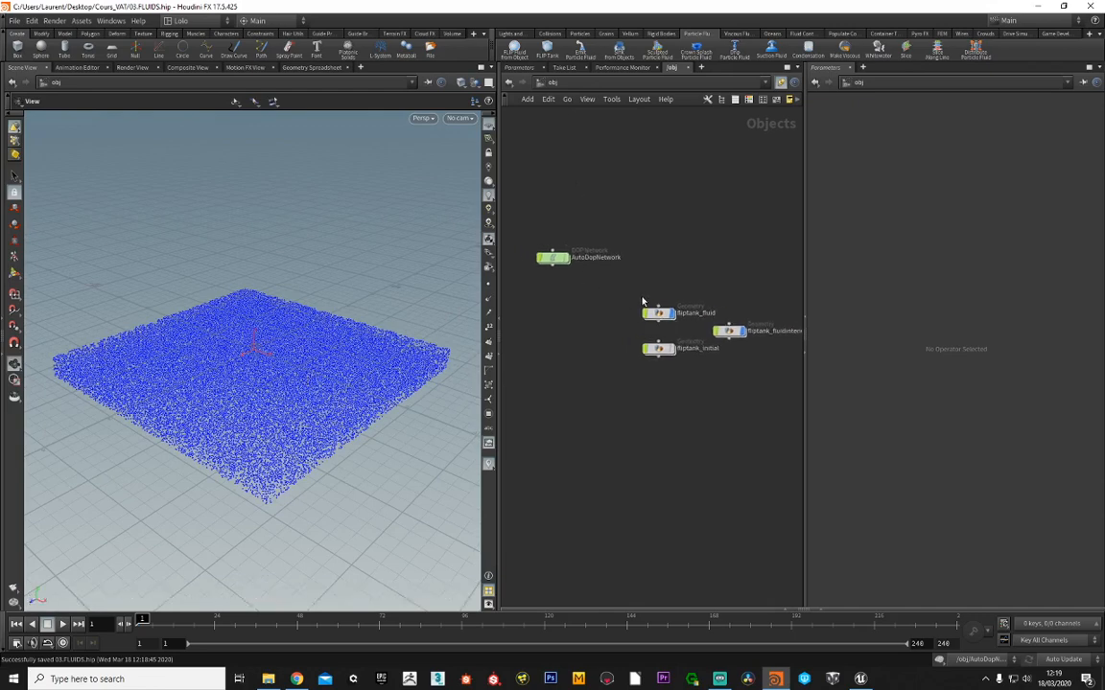
- Group the FLIP tank nodes below AutoDopNetwork, with fliptank_fluid above fliptank_initial and fliptank_fluidinterior beside fliptank_initial
{"action": "scroll", "coordinate": [537, 251], "scroll_direction": "up", "scroll_amount": 2}
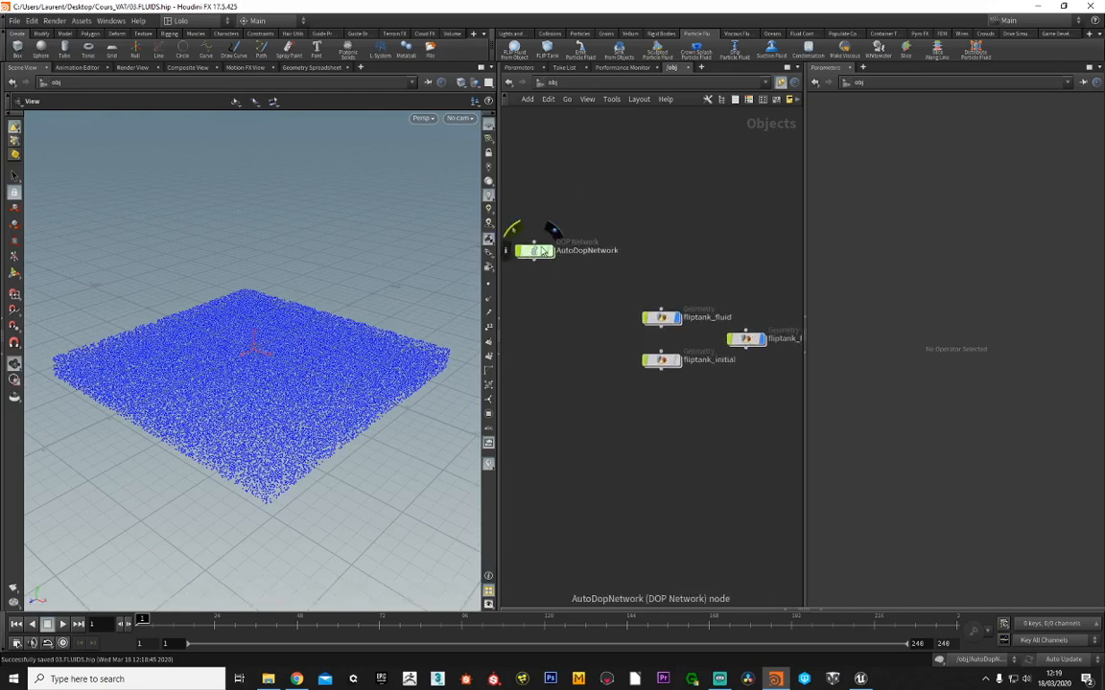
{"action": "left_click_drag", "start_coordinate": [539, 251], "coordinate": [575, 232]}
{"action": "middle_click_drag", "start_coordinate": [686, 251], "coordinate": [672, 257]}
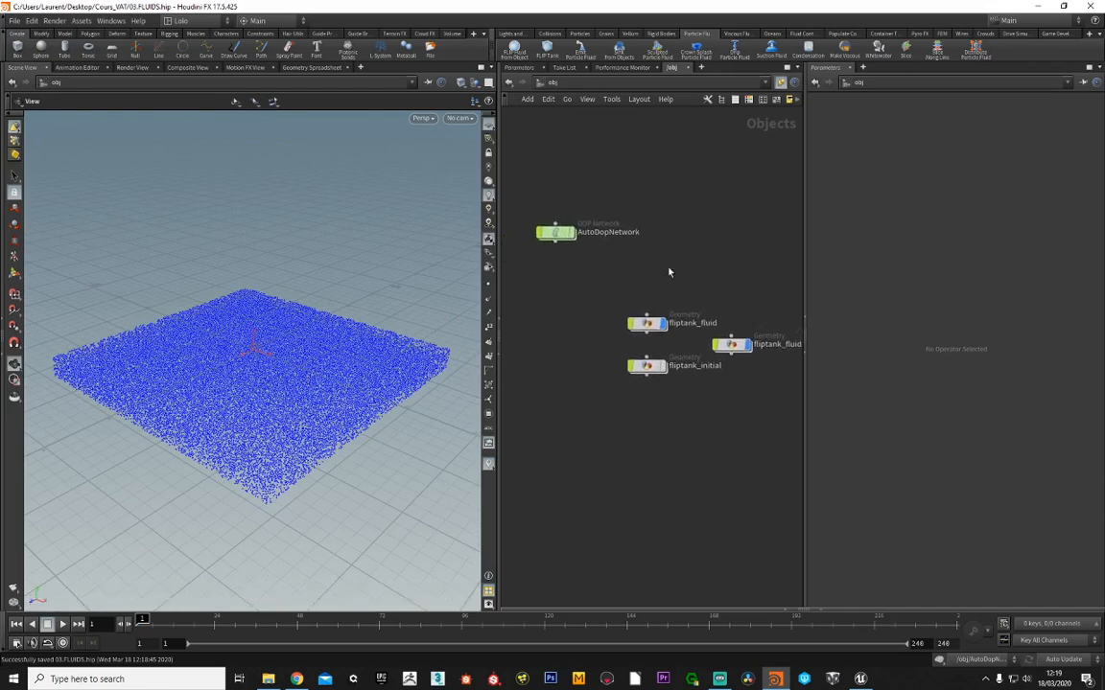
{"action": "left_click_drag", "start_coordinate": [652, 324], "coordinate": [653, 269]}
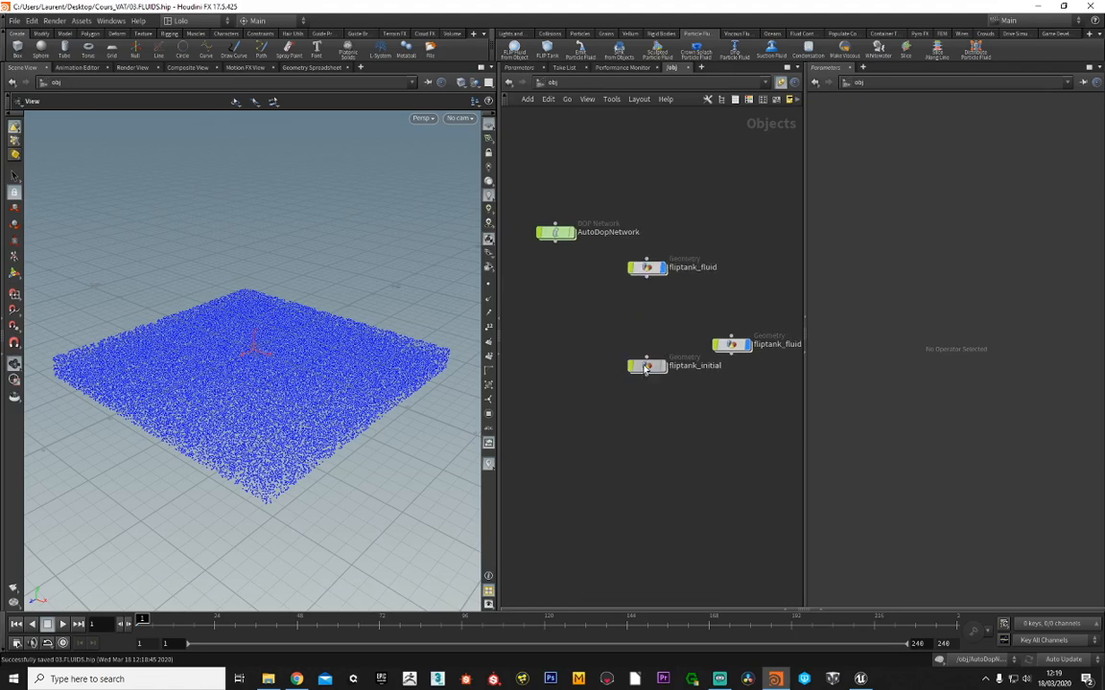
{"action": "left_click_drag", "start_coordinate": [648, 365], "coordinate": [649, 305]}
{"action": "middle_click_drag", "start_coordinate": [738, 286], "coordinate": [673, 306]}
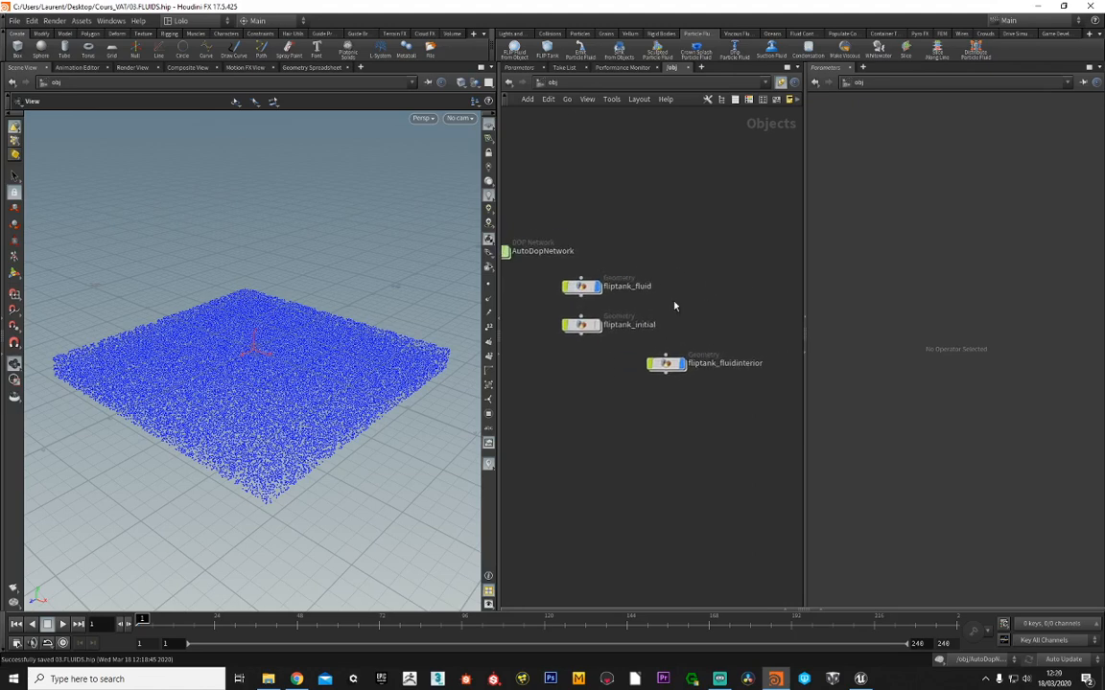
{"action": "left_click_drag", "start_coordinate": [671, 367], "coordinate": [692, 328]}
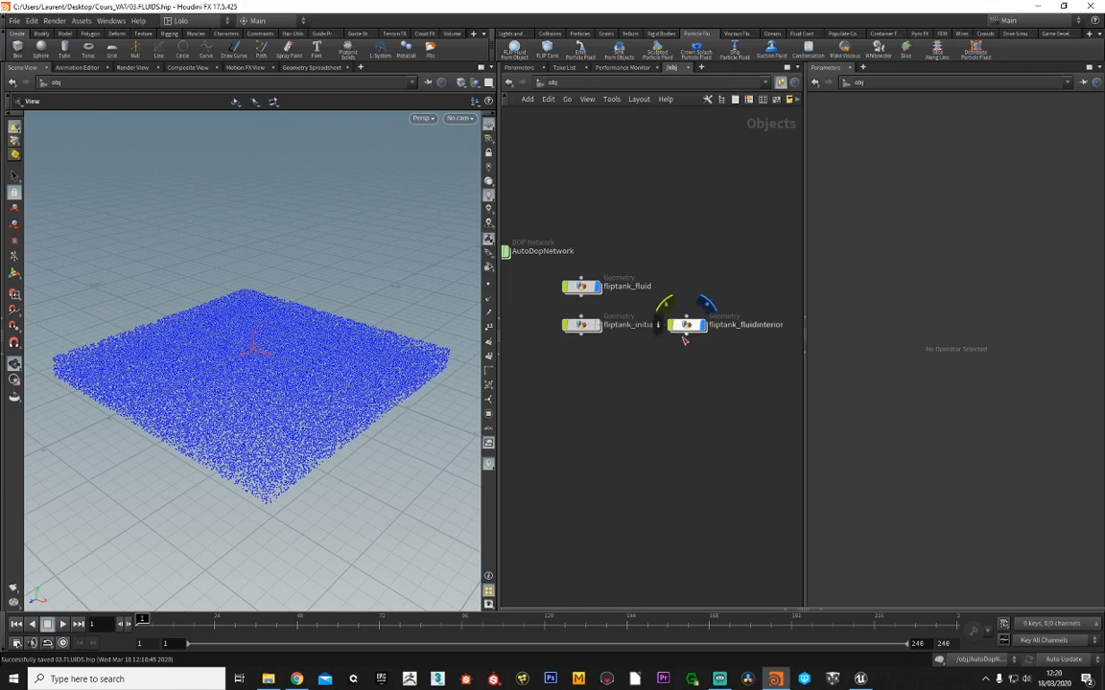
{"action": "middle_click_drag", "start_coordinate": [629, 260], "coordinate": [580, 251]}
{"action": "scroll", "coordinate": [569, 273], "scroll_direction": "up", "scroll_amount": 2}
{"action": "scroll", "coordinate": [569, 280], "scroll_direction": "up", "scroll_amount": 2}
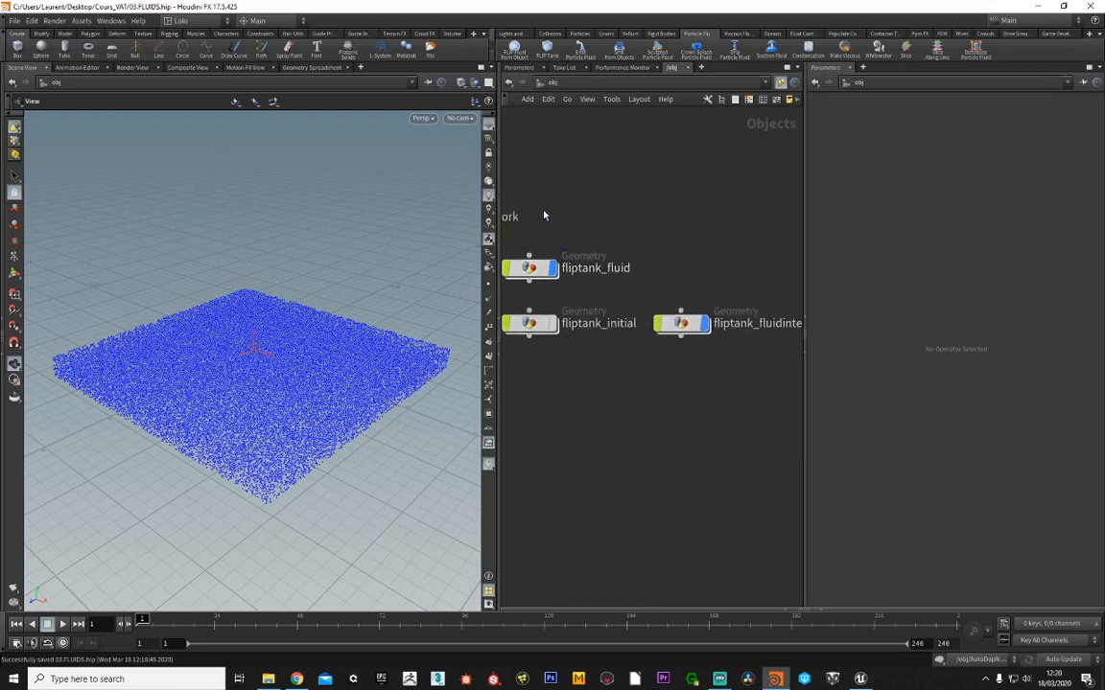
- Open AutoDopNetwork, move the fliptank node higher above flipsolver1, and show its initial data settings
{"action": "middle_click_drag", "start_coordinate": [545, 215], "coordinate": [661, 247]}
{"action": "double_click", "coordinate": [514, 249]}
{"action": "middle_click_drag", "start_coordinate": [646, 197], "coordinate": [610, 237]}
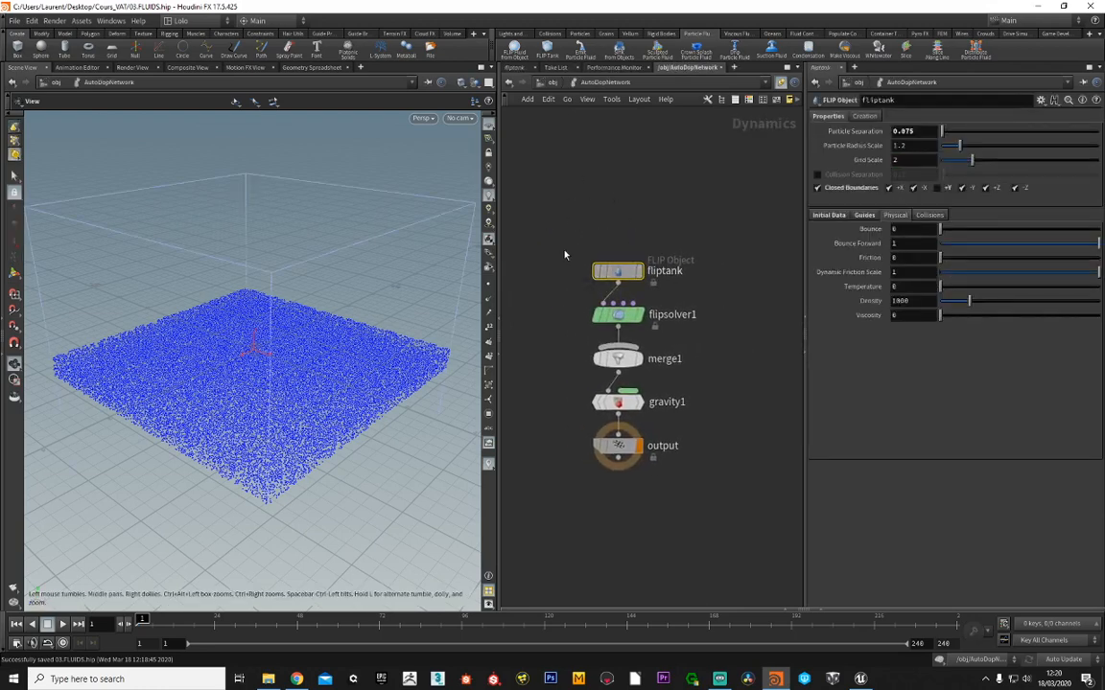
{"action": "mouse_move", "coordinate": [619, 274]}
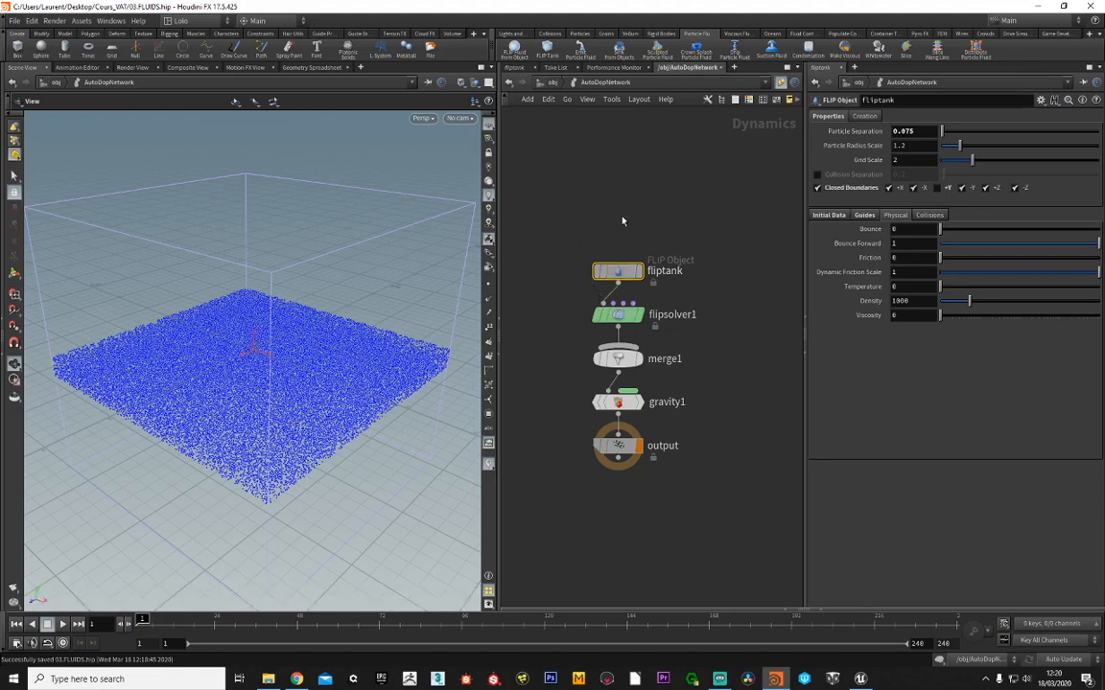
{"action": "left_click_drag", "start_coordinate": [618, 273], "coordinate": [619, 203]}
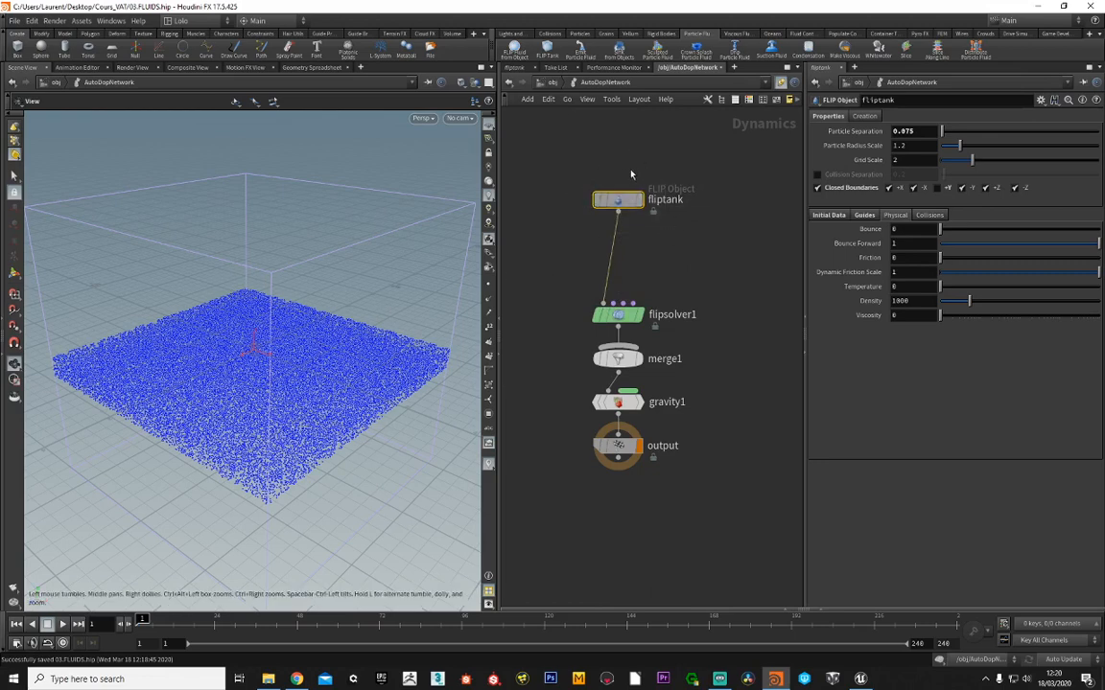
{"action": "left_click", "coordinate": [830, 216]}
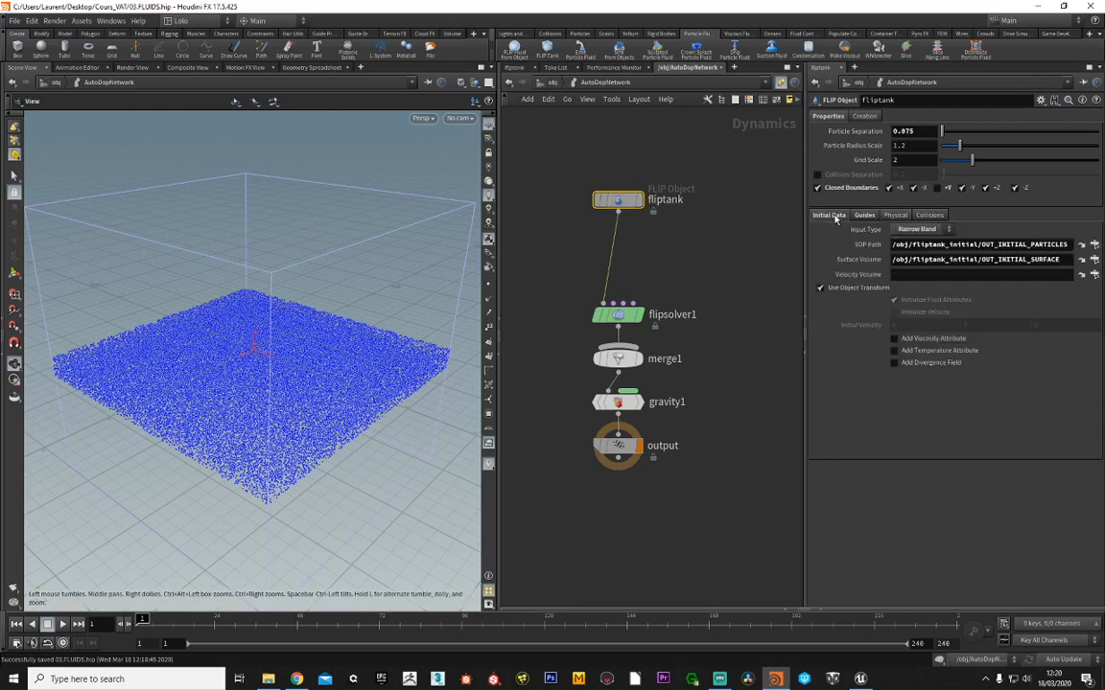
- Rearrange the AutoDopNetwork chain, moving flipsolver1, merge1 and gravity1 up towards fliptank and the output node slightly down
{"action": "left_click_drag", "start_coordinate": [622, 315], "coordinate": [620, 250]}
{"action": "left_click_drag", "start_coordinate": [618, 358], "coordinate": [618, 292]}
{"action": "left_click_drag", "start_coordinate": [625, 405], "coordinate": [626, 372]}
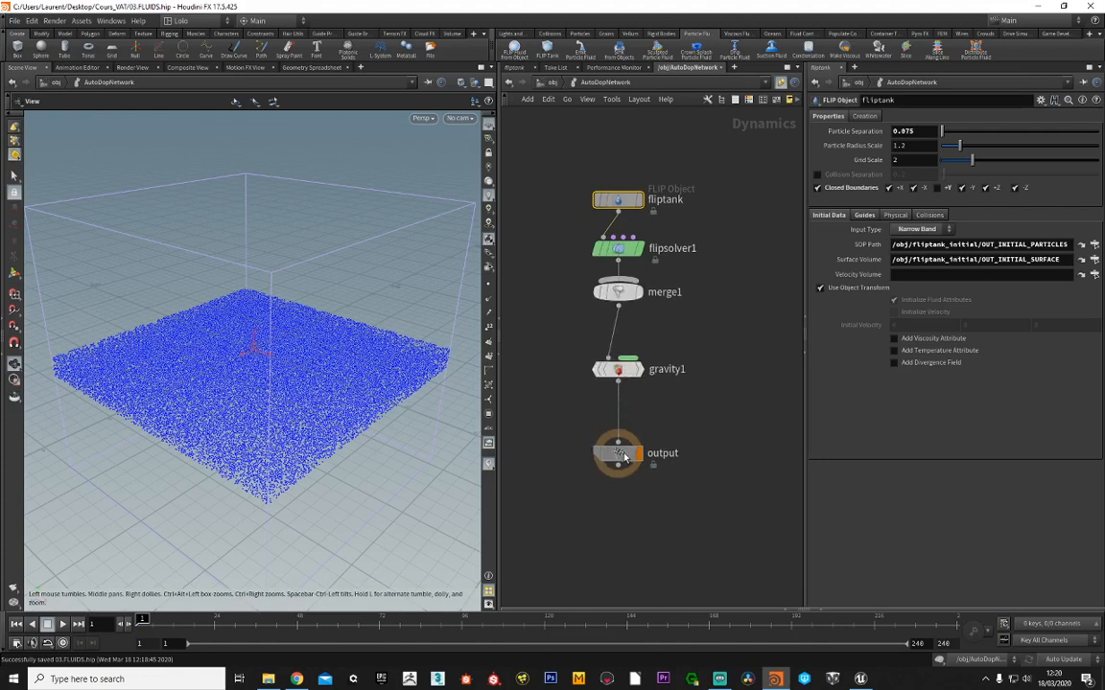
{"action": "left_click_drag", "start_coordinate": [618, 446], "coordinate": [619, 462]}
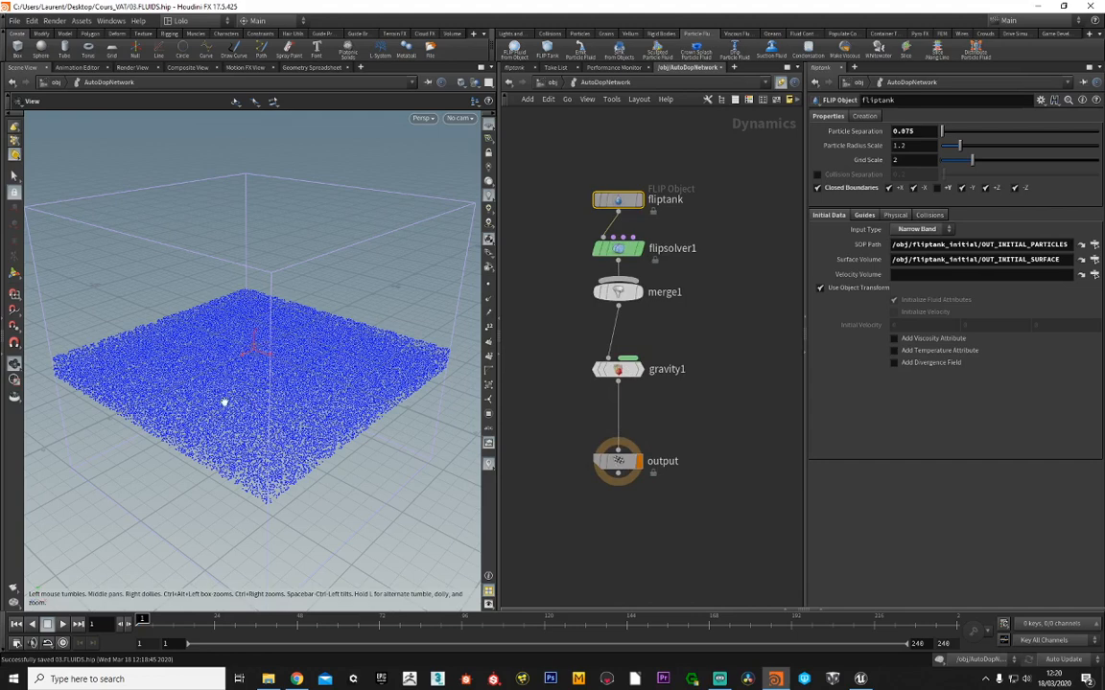
{"action": "key", "text": "h"}
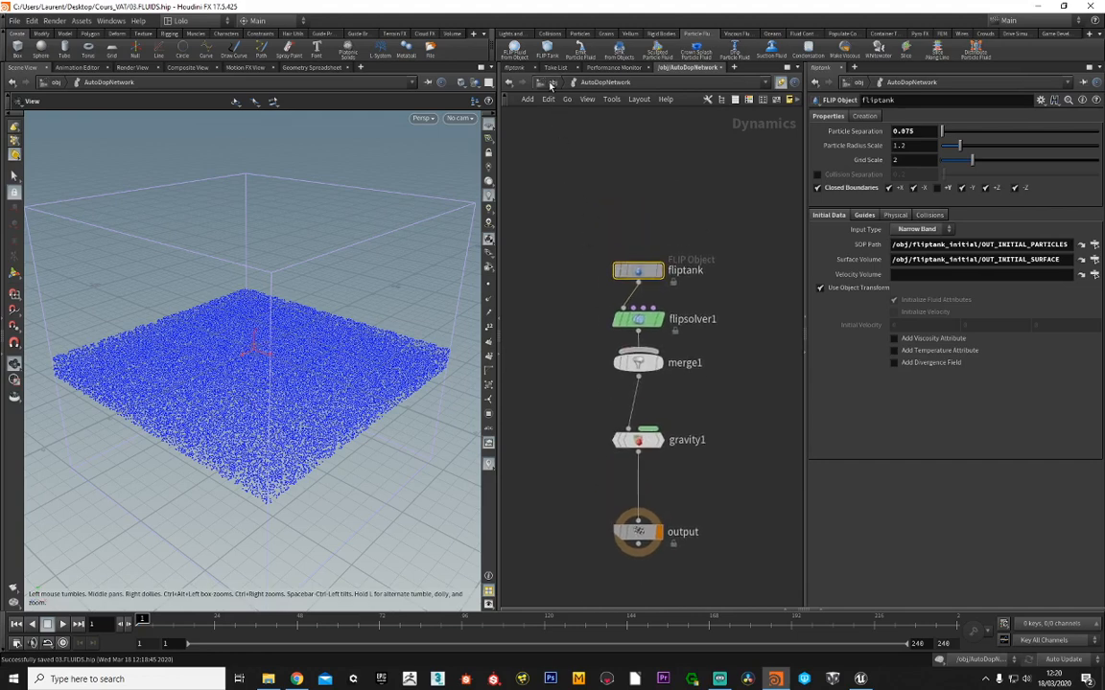
- Inside fliptank_fluid, move particlefluidsurface1, surface_cache and RENDER together down below the level of compressed_cache
{"action": "key", "text": "u"}
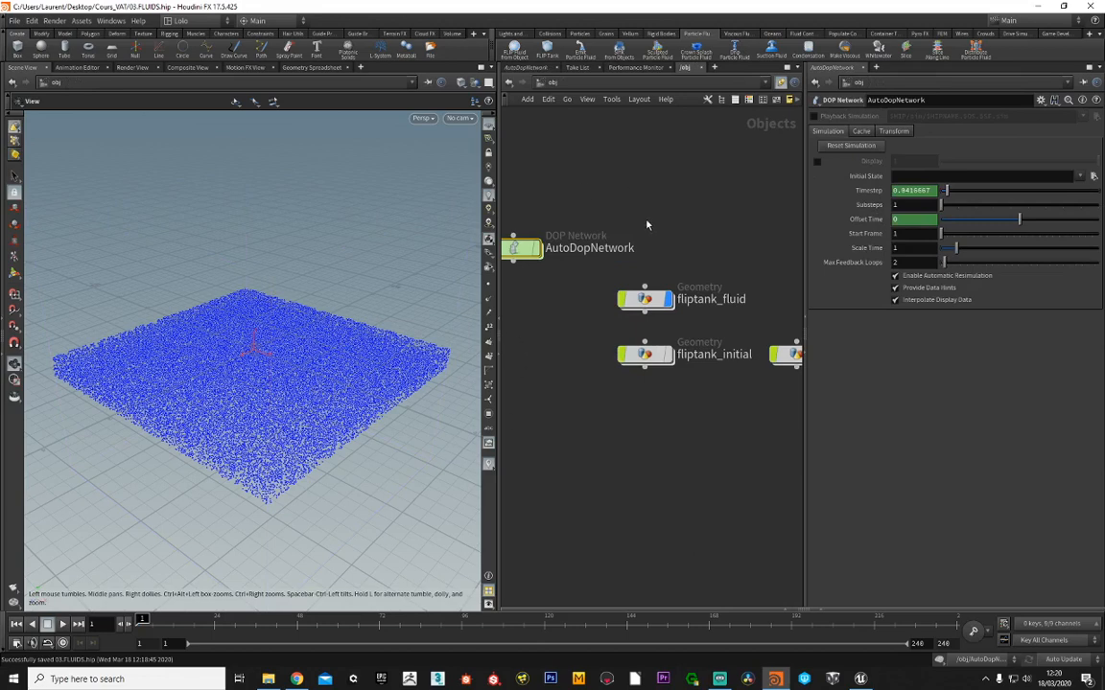
{"action": "middle_click_drag", "start_coordinate": [666, 228], "coordinate": [653, 204]}
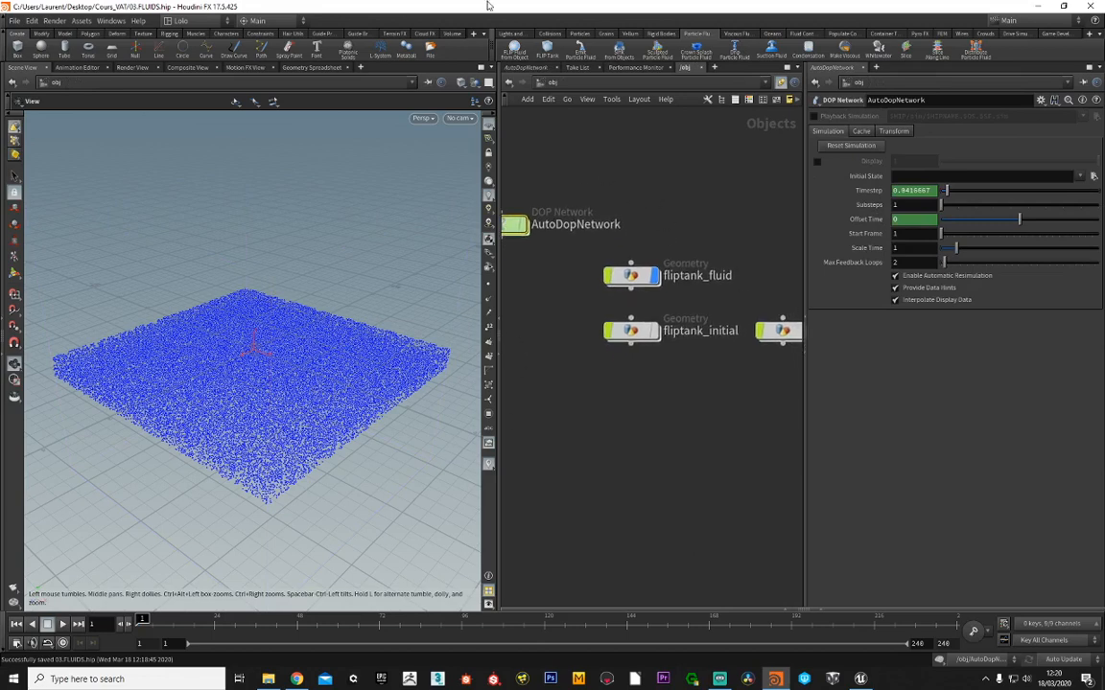
{"action": "middle_click_drag", "start_coordinate": [677, 241], "coordinate": [693, 250]}
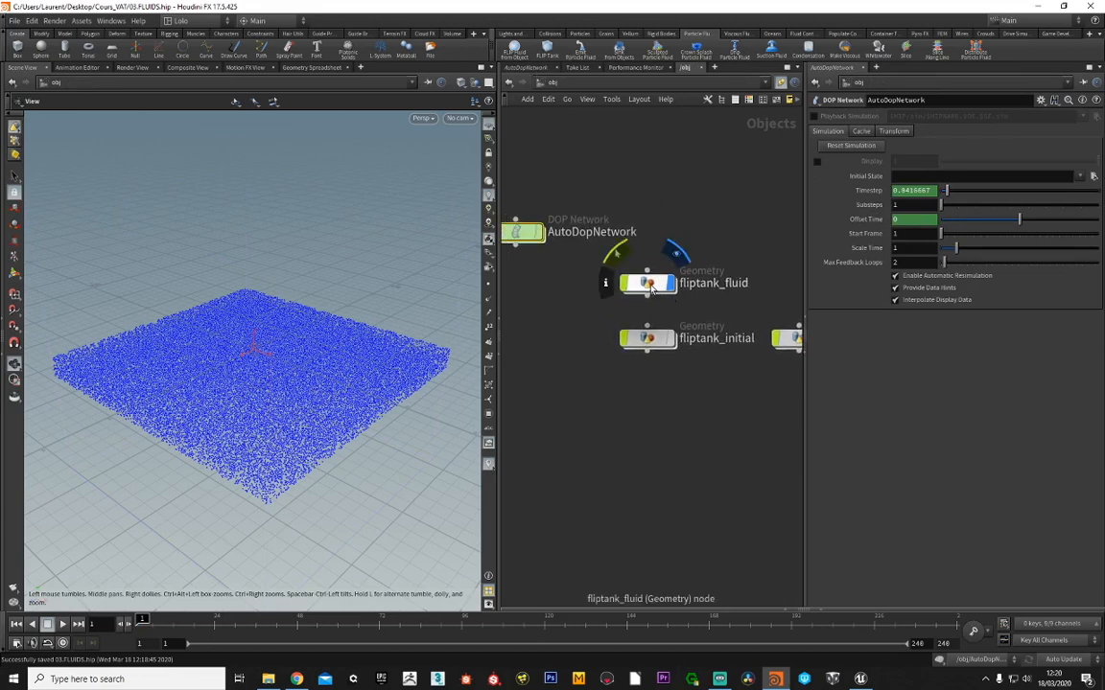
{"action": "double_click", "coordinate": [651, 284]}
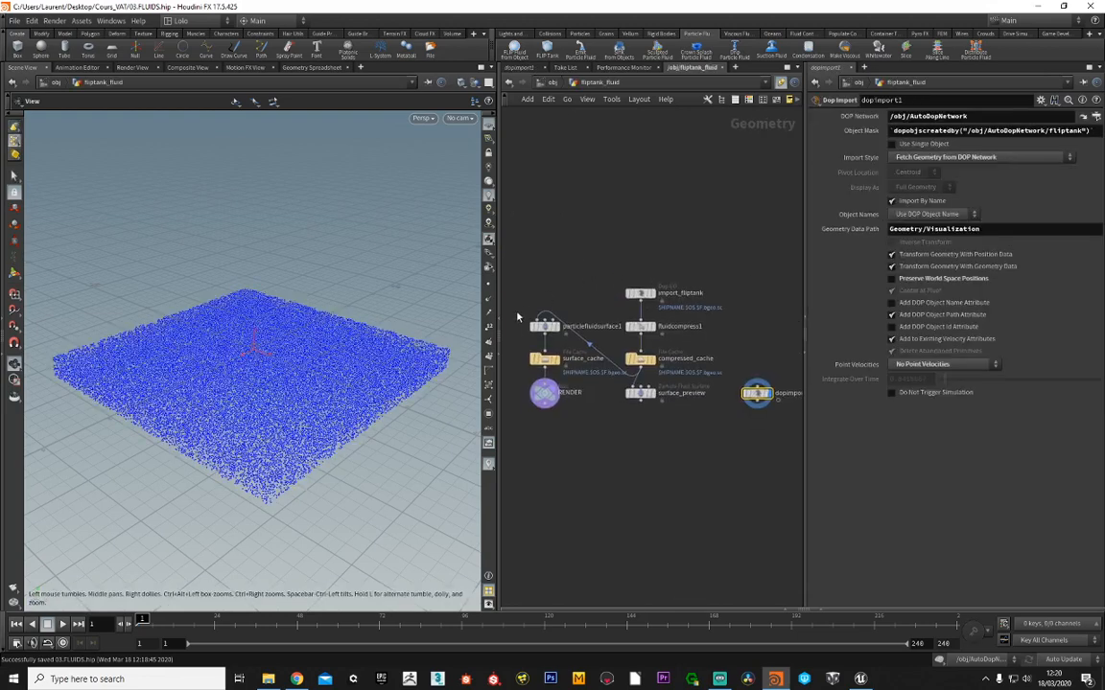
{"action": "left_click_drag", "start_coordinate": [542, 280], "coordinate": [522, 422]}
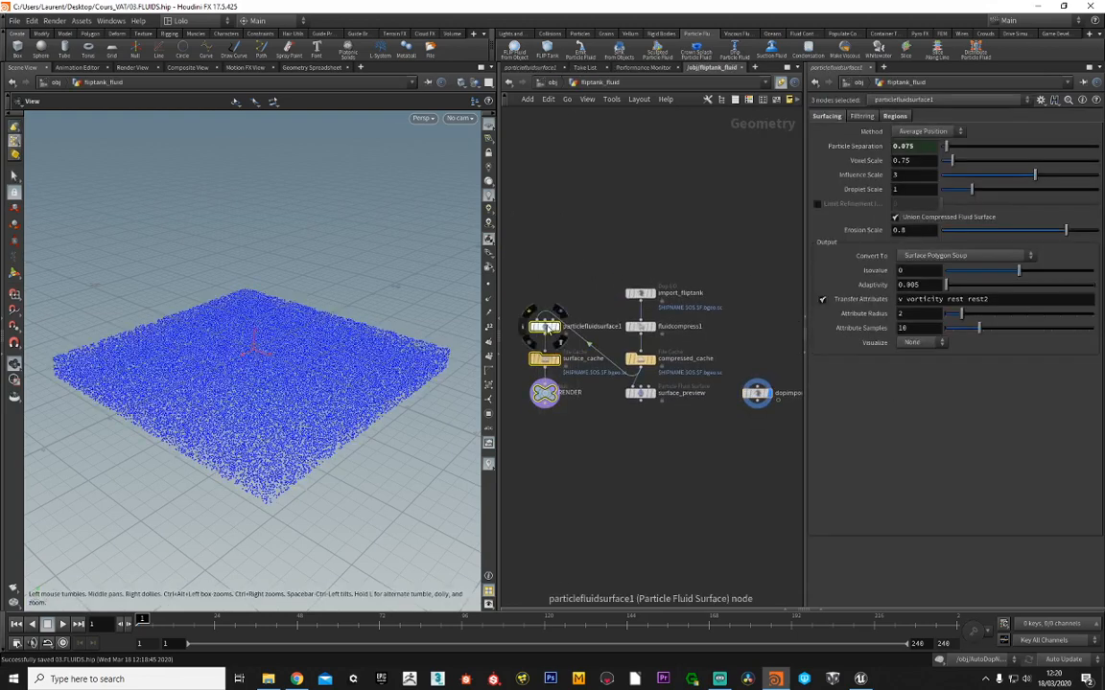
{"action": "left_click_drag", "start_coordinate": [549, 335], "coordinate": [547, 393]}
{"action": "left_click", "coordinate": [560, 335]}
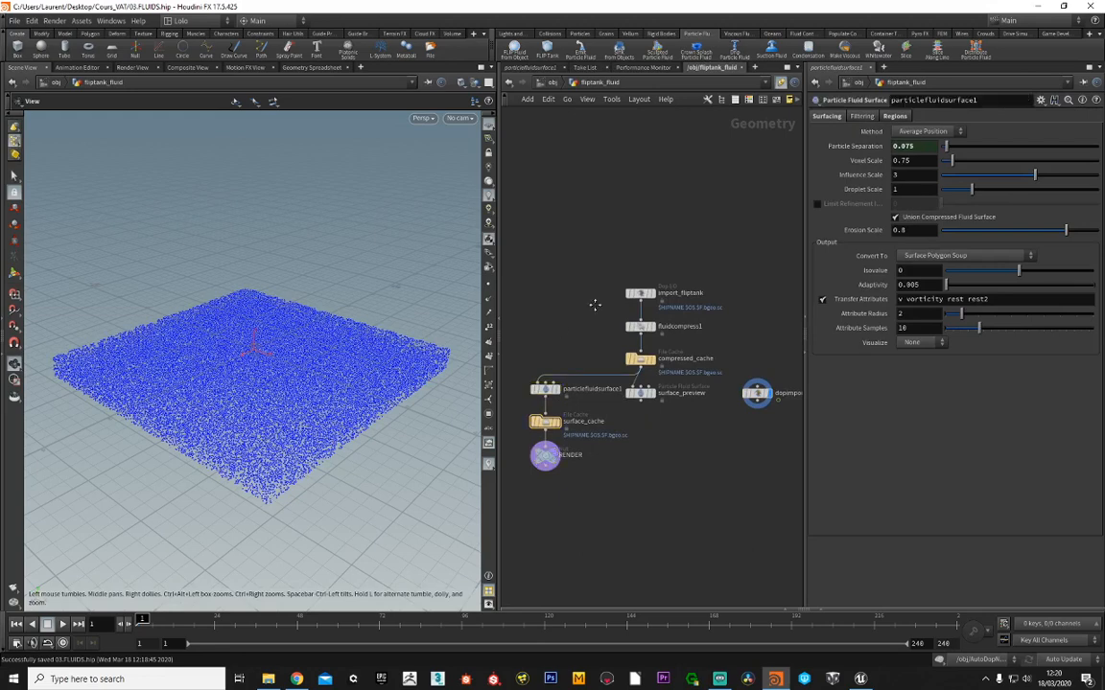
- Review the import_fliptank settings, then display particlefluidsurface1 and inspect the meshed fluid surface from several angles
{"action": "middle_click_drag", "start_coordinate": [594, 306], "coordinate": [632, 246]}
{"action": "scroll", "coordinate": [573, 307], "scroll_direction": "up", "scroll_amount": 3}
{"action": "left_click", "coordinate": [604, 287]}
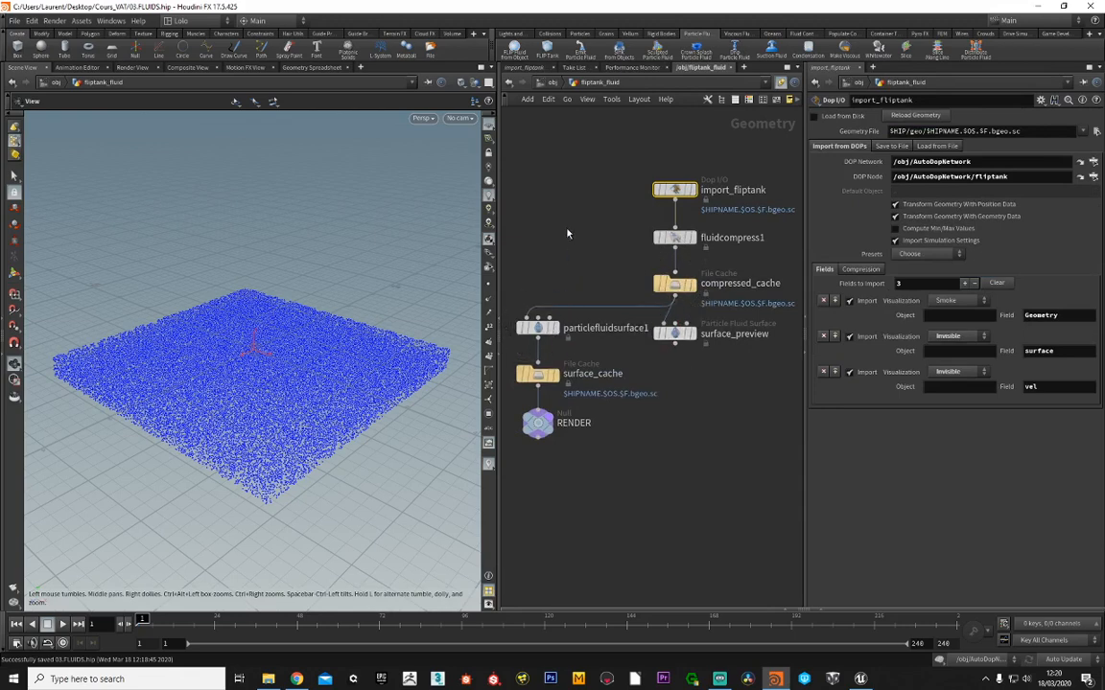
{"action": "left_click", "coordinate": [543, 326]}
{"action": "middle_click_drag", "start_coordinate": [543, 327], "coordinate": [578, 312]}
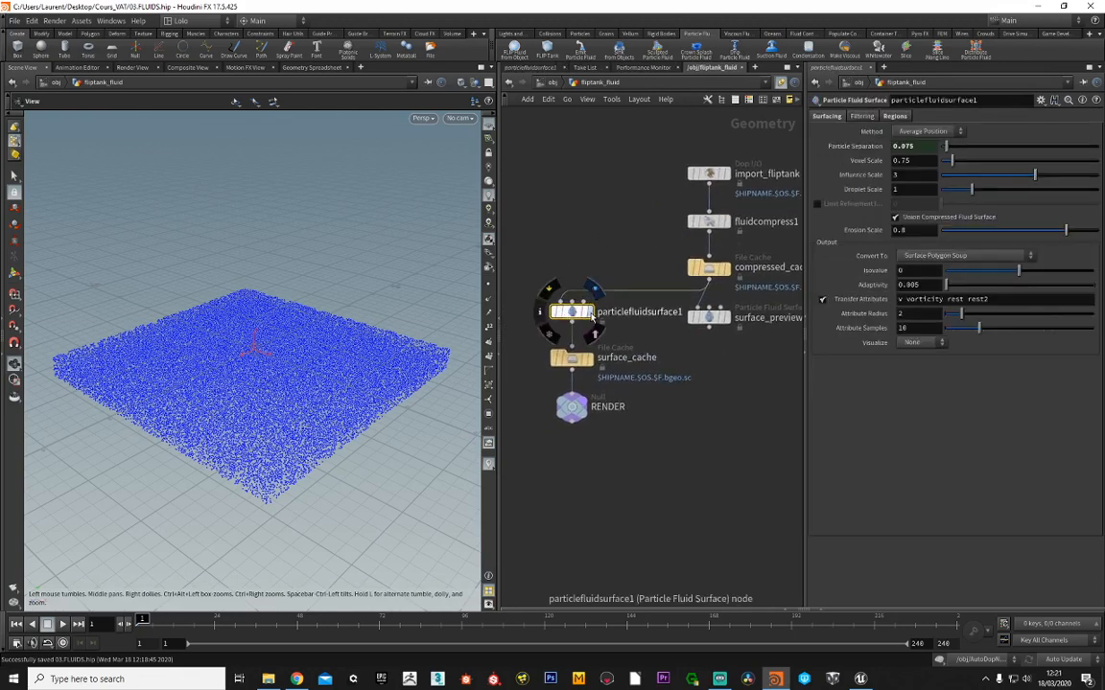
{"action": "left_click", "coordinate": [593, 319]}
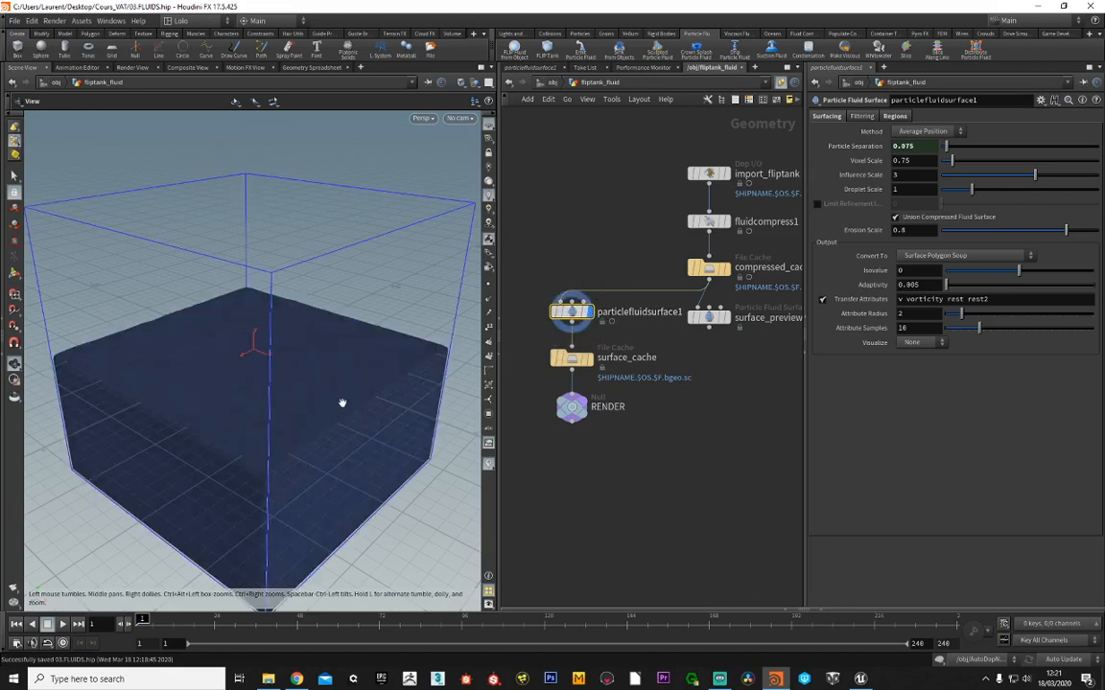
{"action": "right_click_drag", "start_coordinate": [338, 407], "coordinate": [228, 363]}
{"action": "left_click_drag", "start_coordinate": [227, 364], "coordinate": [326, 330]}
{"action": "left_click_drag", "start_coordinate": [336, 500], "coordinate": [331, 360]}
- Compare the import_fliptank and RENDER outputs, set the display back to dopimport1, and return to the object level
{"action": "mouse_move", "coordinate": [598, 319]}
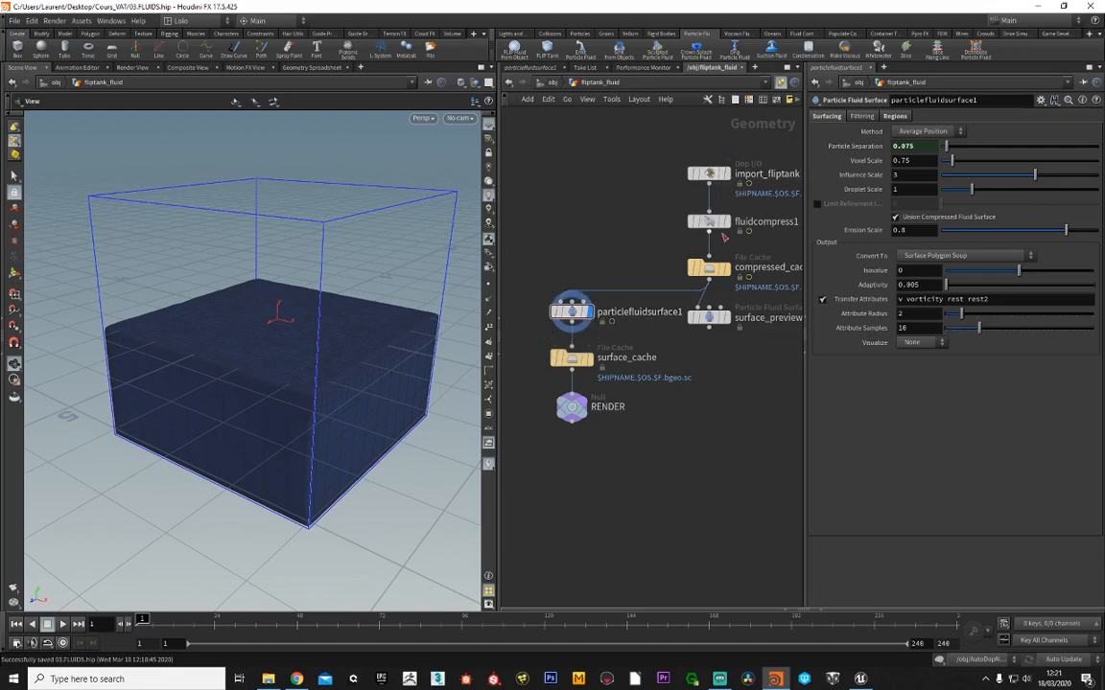
{"action": "left_click", "coordinate": [726, 174]}
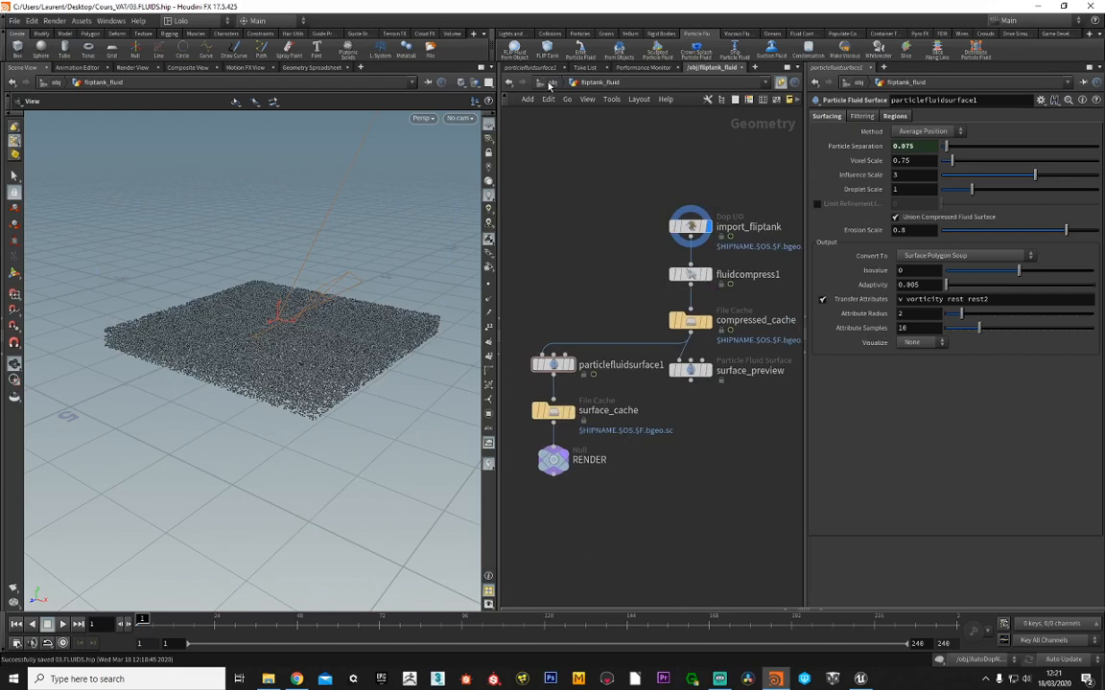
{"action": "left_click", "coordinate": [578, 441]}
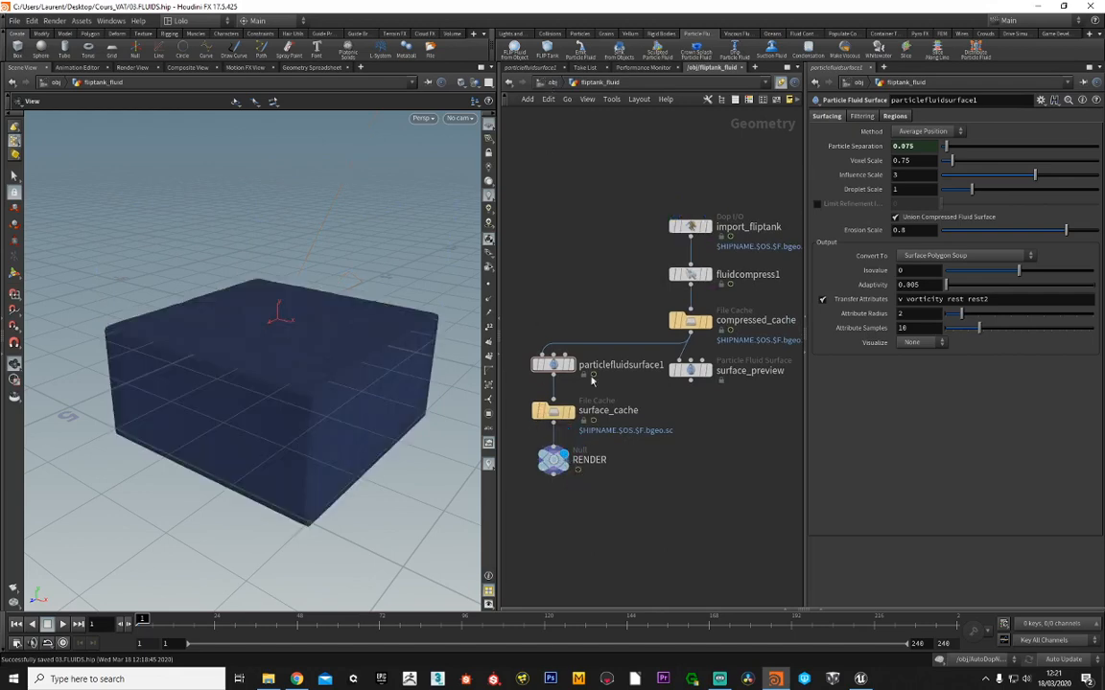
{"action": "middle_click_drag", "start_coordinate": [633, 307], "coordinate": [496, 319]}
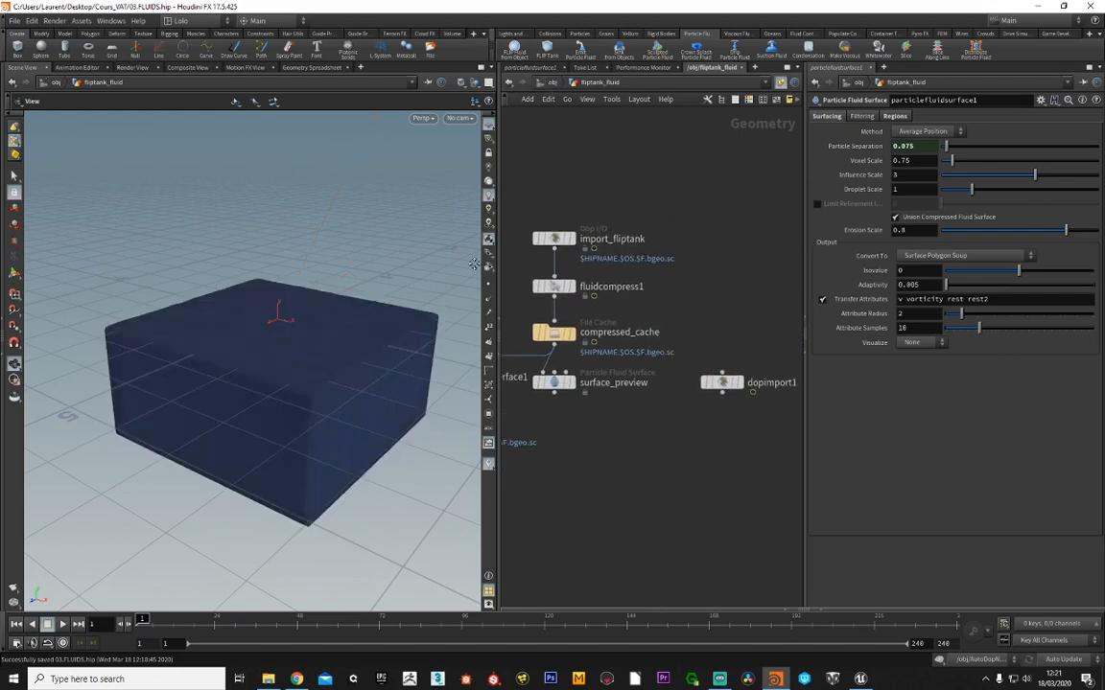
{"action": "left_click", "coordinate": [738, 383]}
{"action": "middle_click_drag", "start_coordinate": [513, 152], "coordinate": [645, 213]}
{"action": "left_click", "coordinate": [550, 83]}
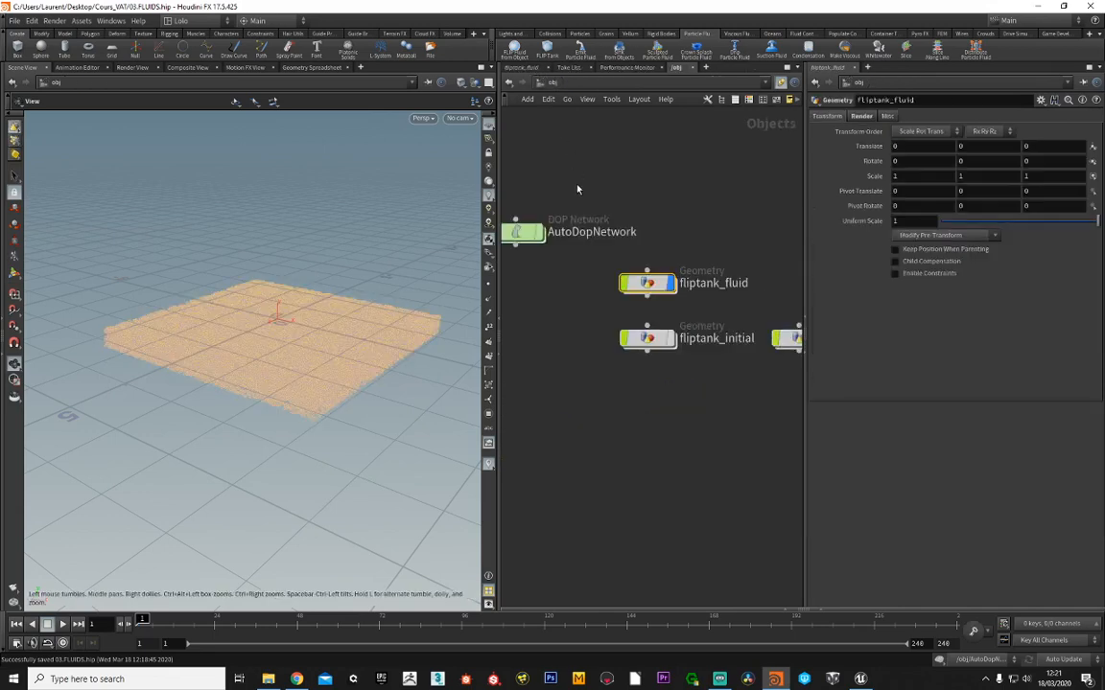
- Examine the fliptank_initial network from mergecollisions through wavetank to the initial particle and surface outputs, then return to the object level
{"action": "double_click", "coordinate": [631, 301]}
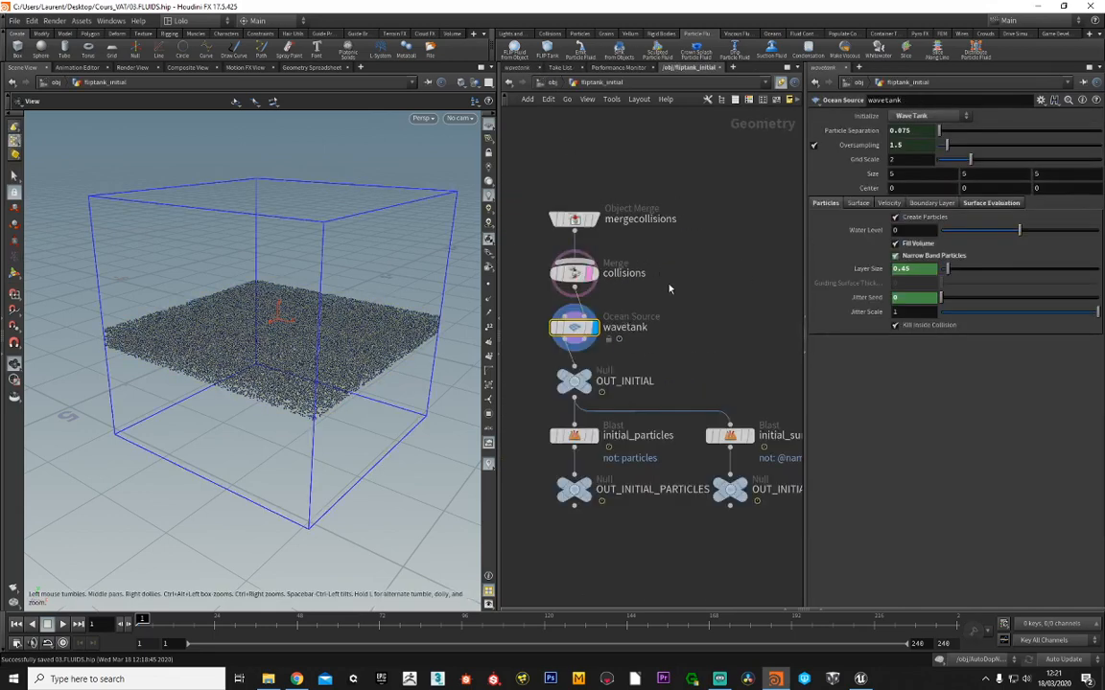
{"action": "middle_click_drag", "start_coordinate": [669, 288], "coordinate": [653, 276]}
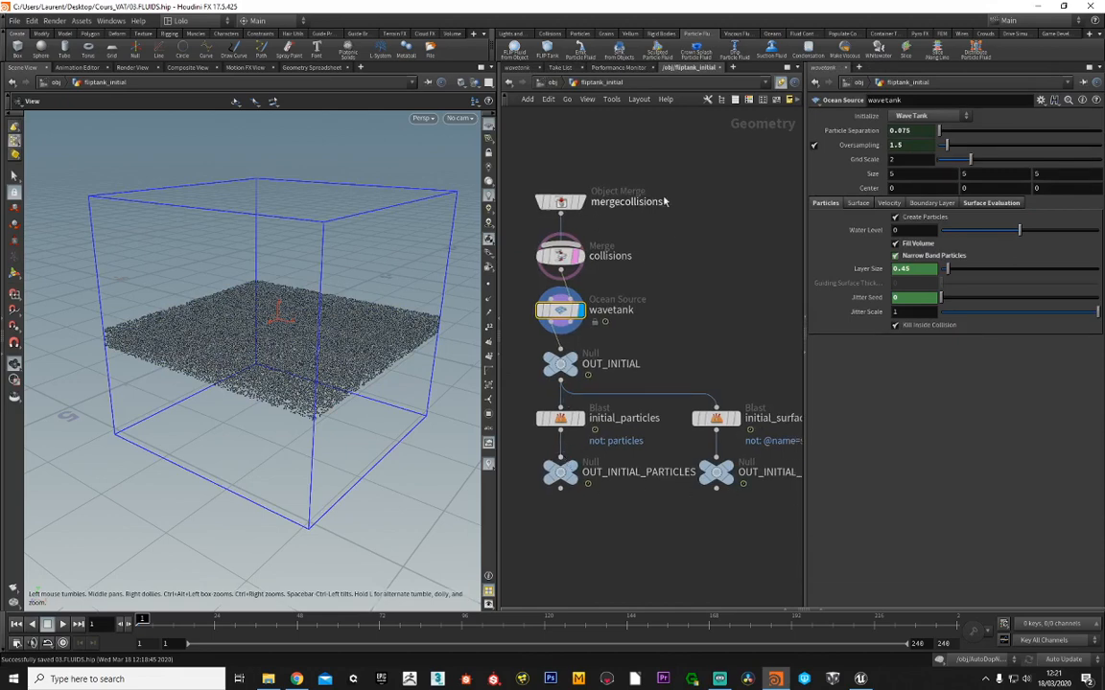
{"action": "left_click_drag", "start_coordinate": [506, 134], "coordinate": [688, 479]}
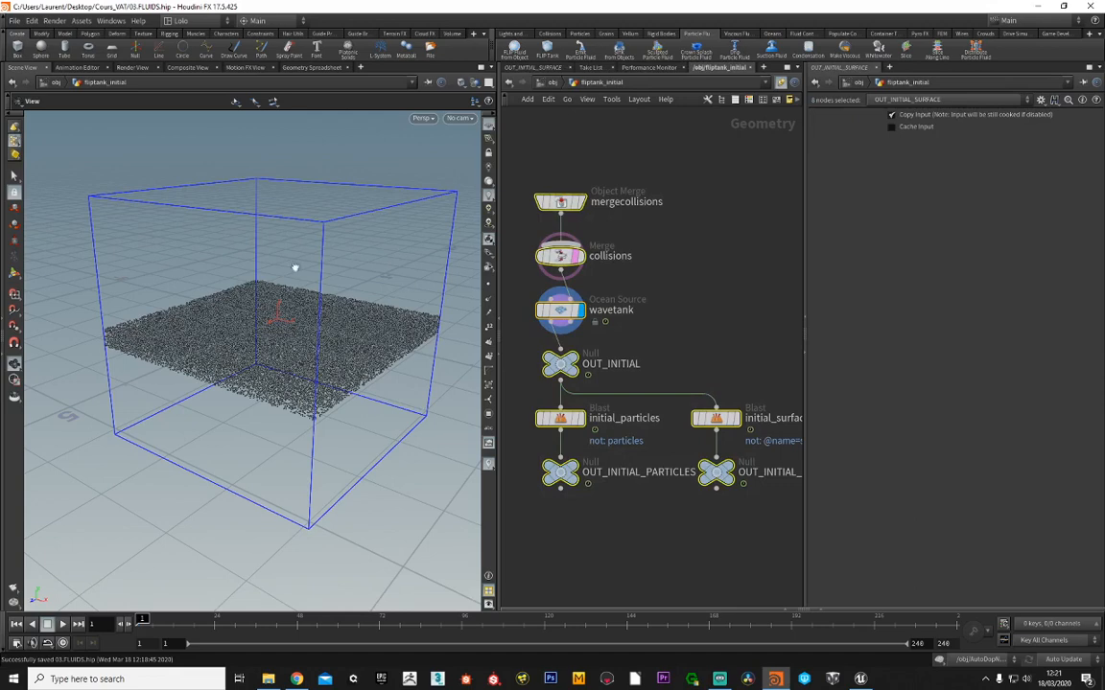
{"action": "left_click", "coordinate": [693, 225]}
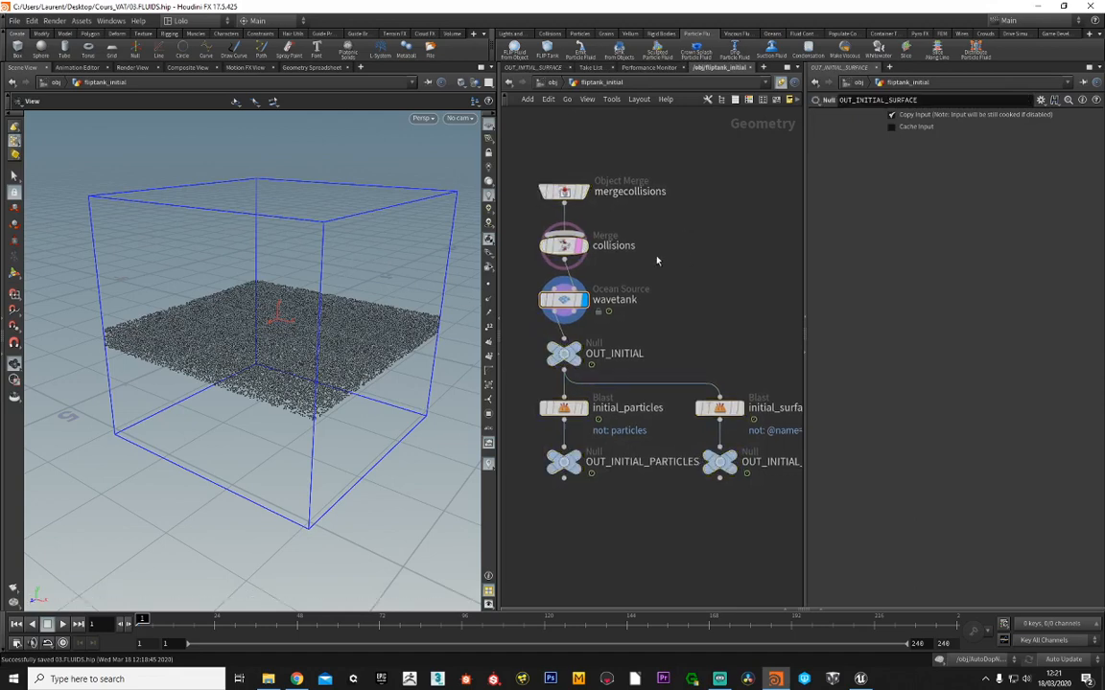
{"action": "mouse_move", "coordinate": [687, 222]}
{"action": "middle_mouse_down"}
{"action": "mouse_move", "coordinate": [700, 230]}
{"action": "mouse_move", "coordinate": [681, 231]}
{"action": "middle_mouse_up"}
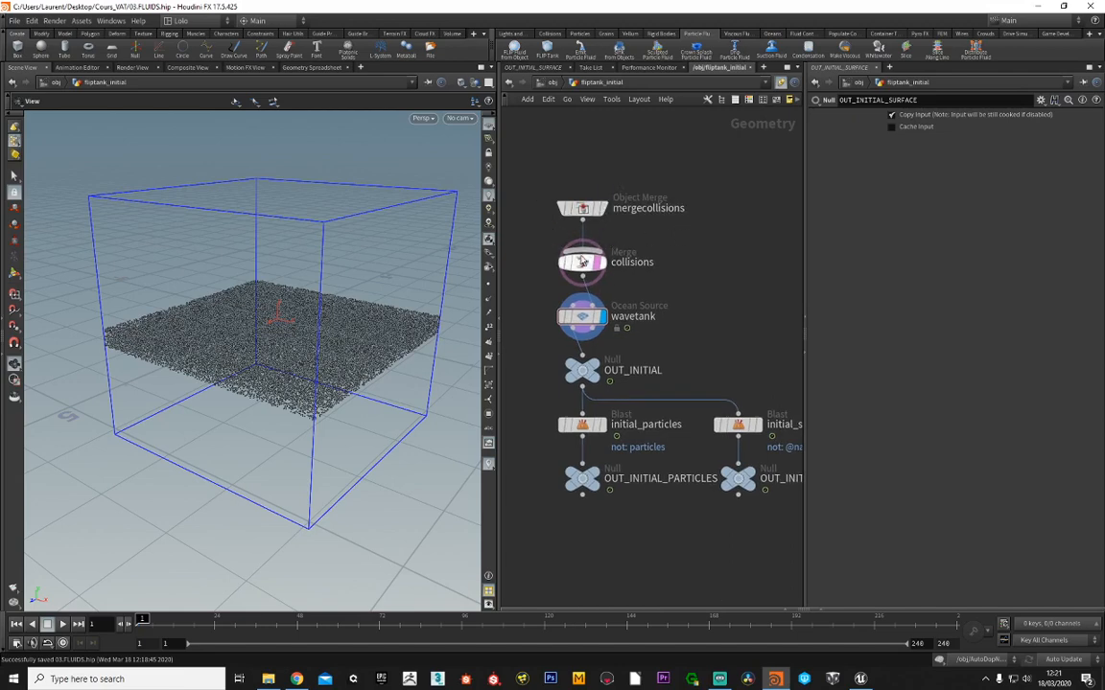
{"action": "middle_click_drag", "start_coordinate": [635, 275], "coordinate": [598, 164]}
{"action": "middle_click", "coordinate": [604, 249]}
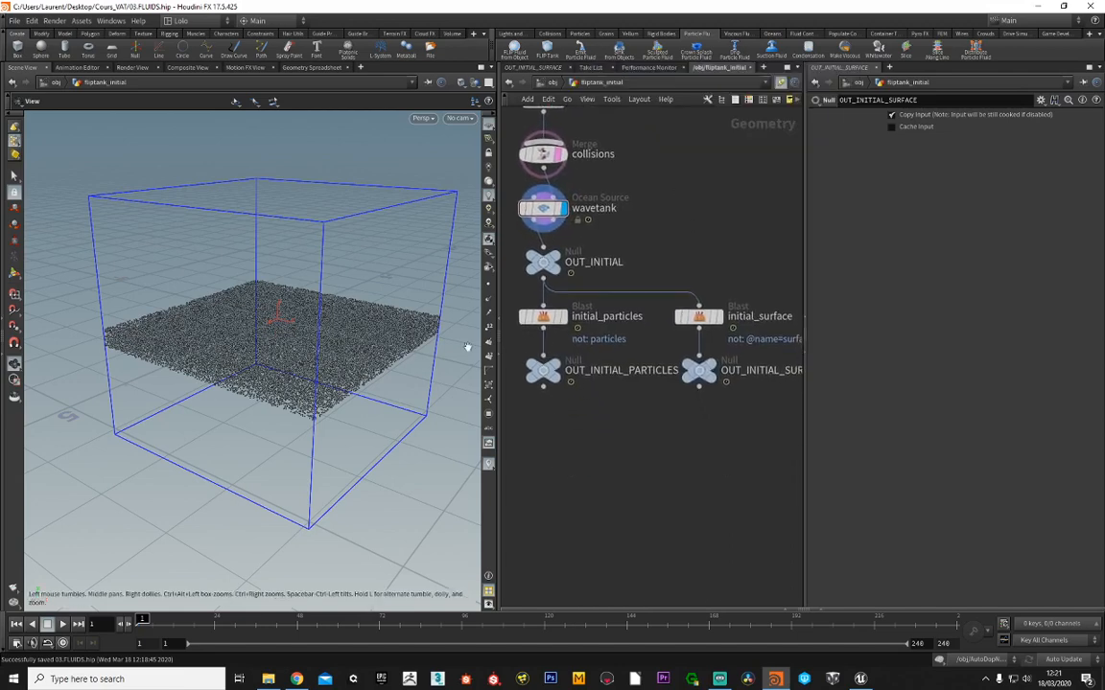
{"action": "middle_click_drag", "start_coordinate": [687, 263], "coordinate": [695, 267]}
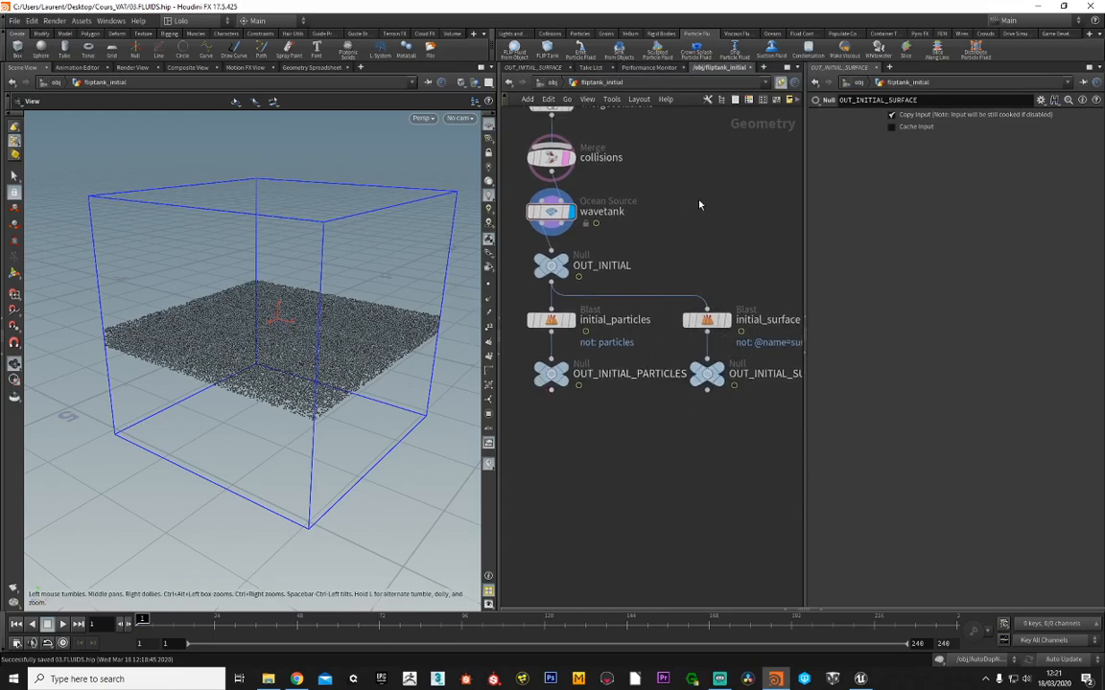
{"action": "middle_click_drag", "start_coordinate": [699, 205], "coordinate": [706, 272]}
{"action": "left_click", "coordinate": [551, 83]}
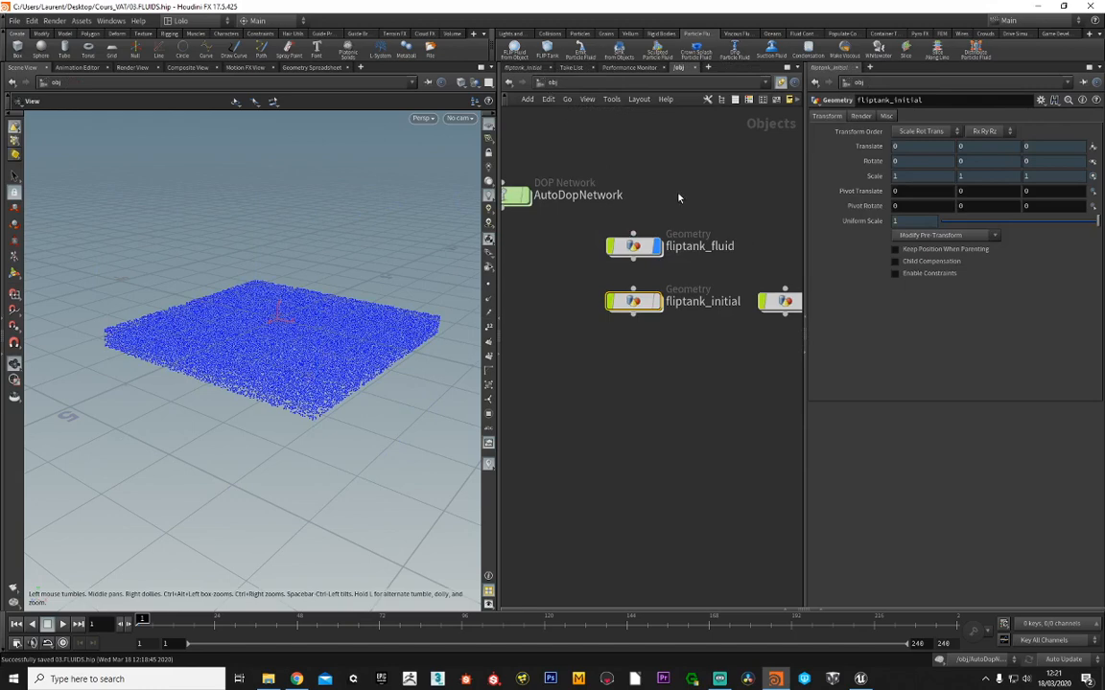
- Inspect the object_merge1 and null1 nodes inside fliptank_fluidinterior, then return to the object level
{"action": "middle_click_drag", "start_coordinate": [678, 197], "coordinate": [546, 182]}
{"action": "double_click", "coordinate": [655, 286]}
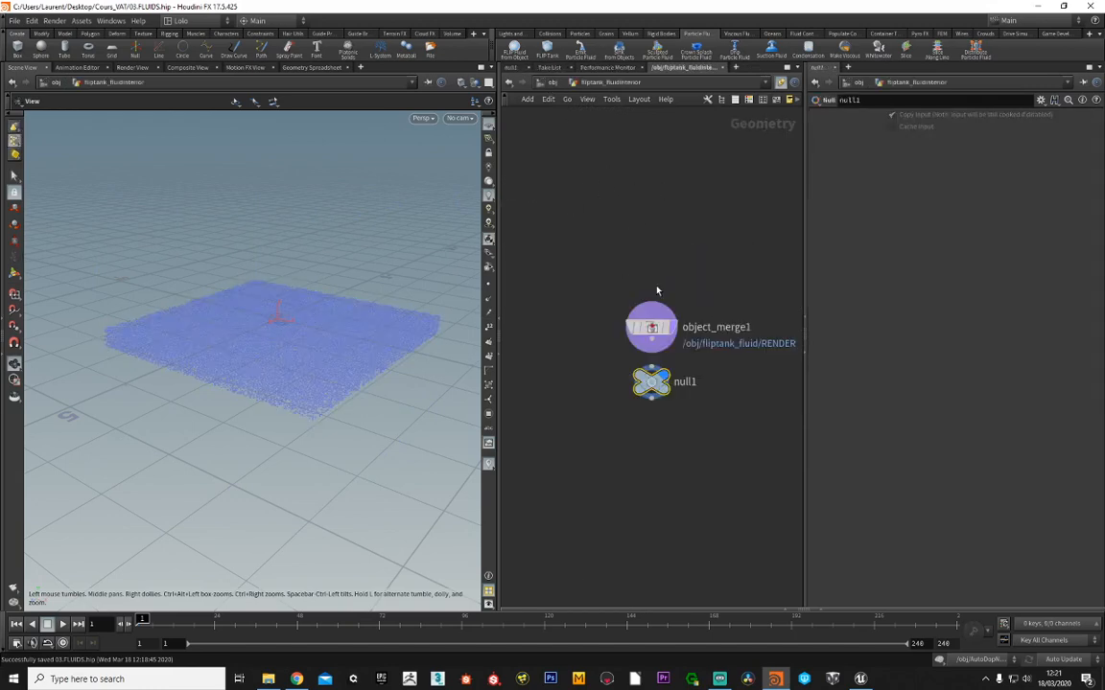
{"action": "middle_click_drag", "start_coordinate": [681, 287], "coordinate": [609, 242]}
{"action": "left_click_drag", "start_coordinate": [518, 209], "coordinate": [592, 369]}
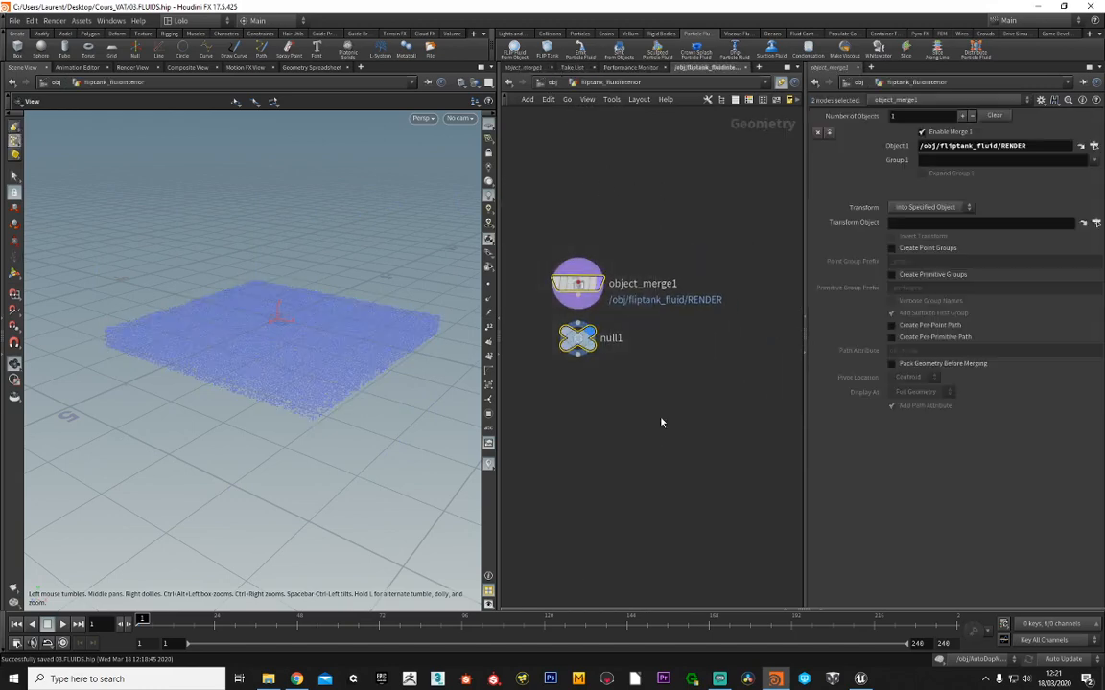
{"action": "left_click", "coordinate": [550, 83]}
- Stack fliptank_initial directly above fliptank_fluidinterior, well below fliptank_fluid in the object network
{"action": "middle_click_drag", "start_coordinate": [618, 178], "coordinate": [715, 234]}
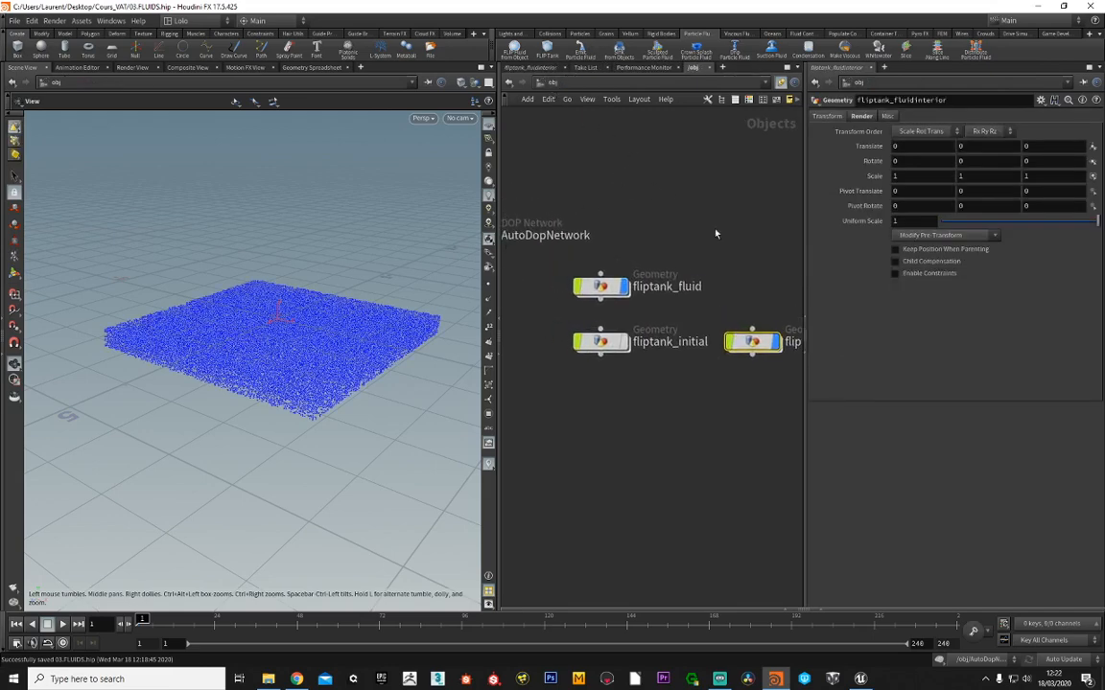
{"action": "middle_click_drag", "start_coordinate": [654, 207], "coordinate": [677, 220]}
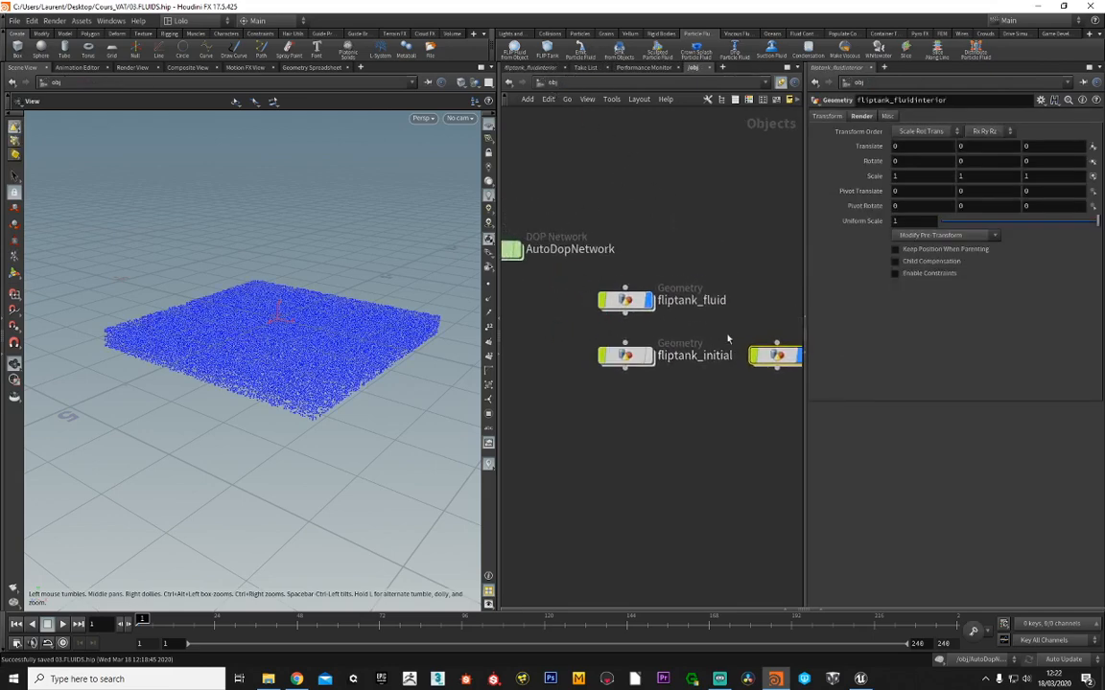
{"action": "middle_click_drag", "start_coordinate": [594, 195], "coordinate": [623, 179]}
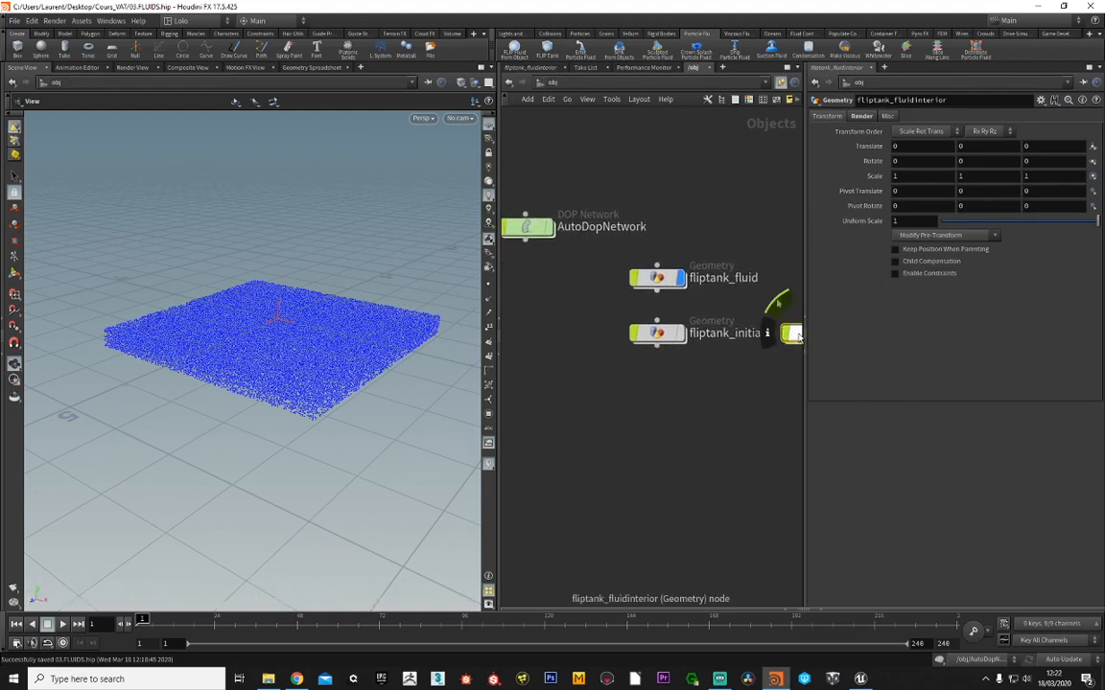
{"action": "left_click_drag", "start_coordinate": [799, 340], "coordinate": [660, 467]}
{"action": "left_click_drag", "start_coordinate": [648, 333], "coordinate": [660, 417]}
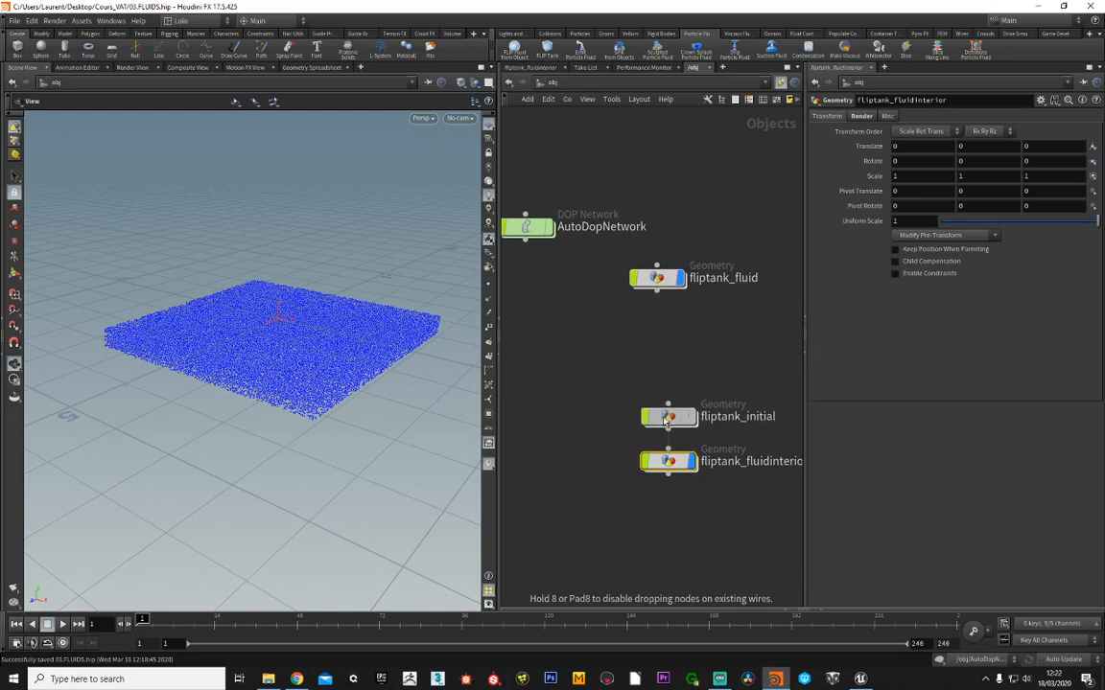
- Move the fliptank_fluid node closer to AutoDopNetwork in the object network and nudge AutoDopNetwork slightly upward
{"action": "left_click_drag", "start_coordinate": [661, 292], "coordinate": [611, 293]}
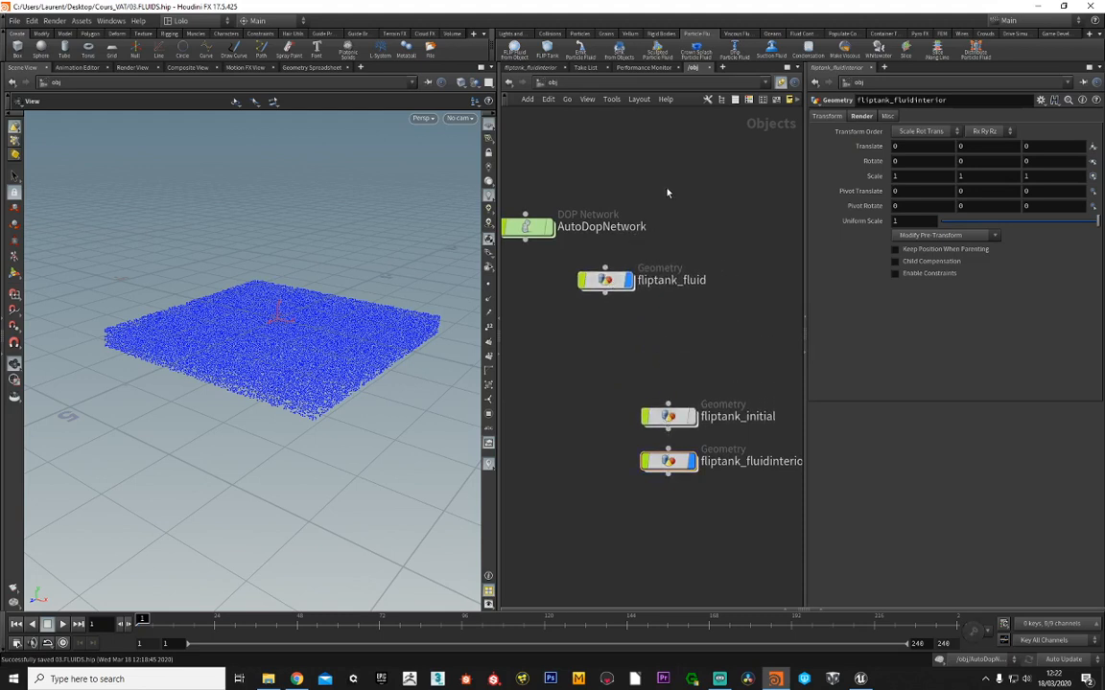
{"action": "middle_click_drag", "start_coordinate": [664, 252], "coordinate": [724, 303]}
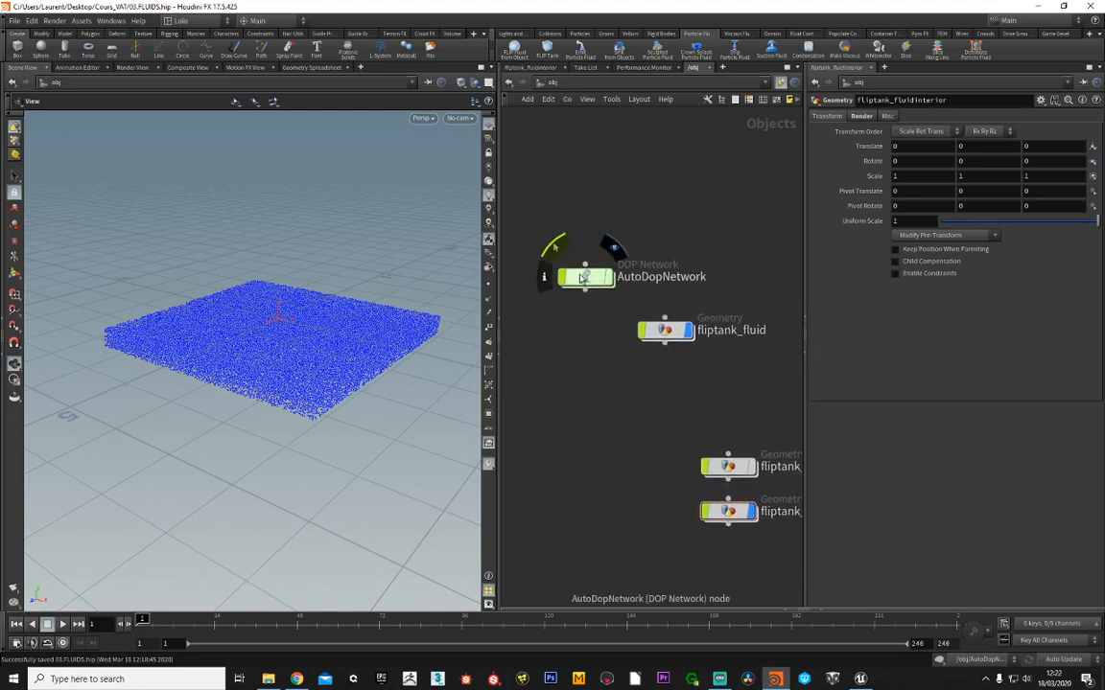
{"action": "left_click_drag", "start_coordinate": [587, 280], "coordinate": [583, 275]}
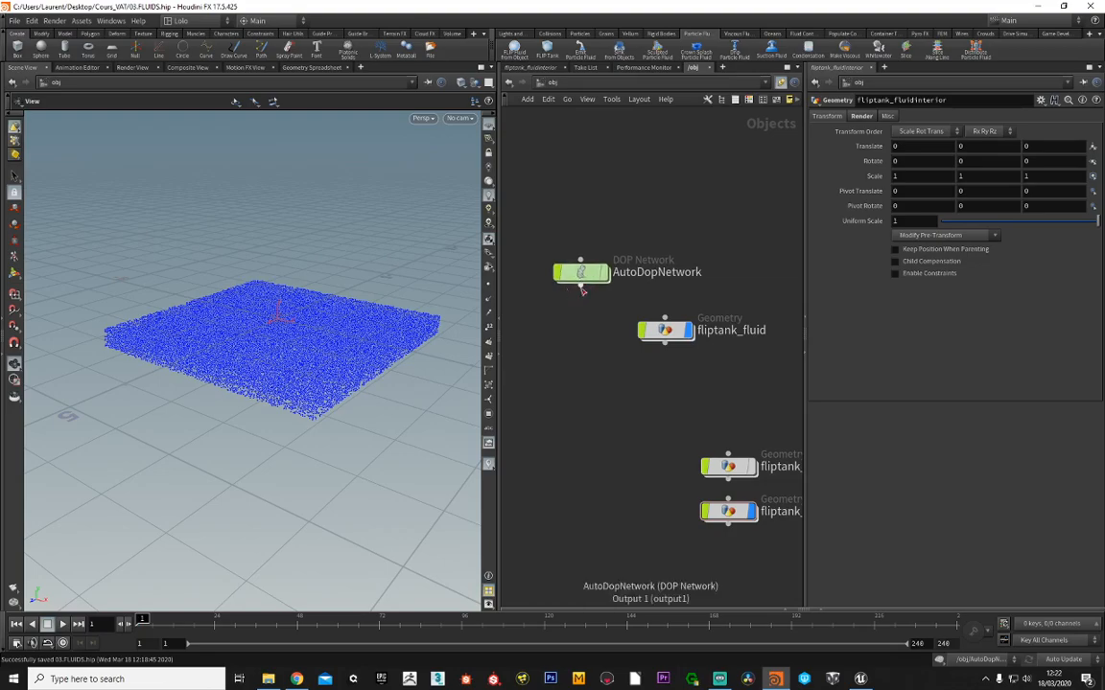
- Play the FLIP tank simulation to examine the particle motion, then stop it and rewind to frame 1
{"action": "left_click_drag", "start_coordinate": [245, 355], "coordinate": [239, 395]}
{"action": "scroll", "coordinate": [239, 362], "scroll_direction": "up", "scroll_amount": 2}
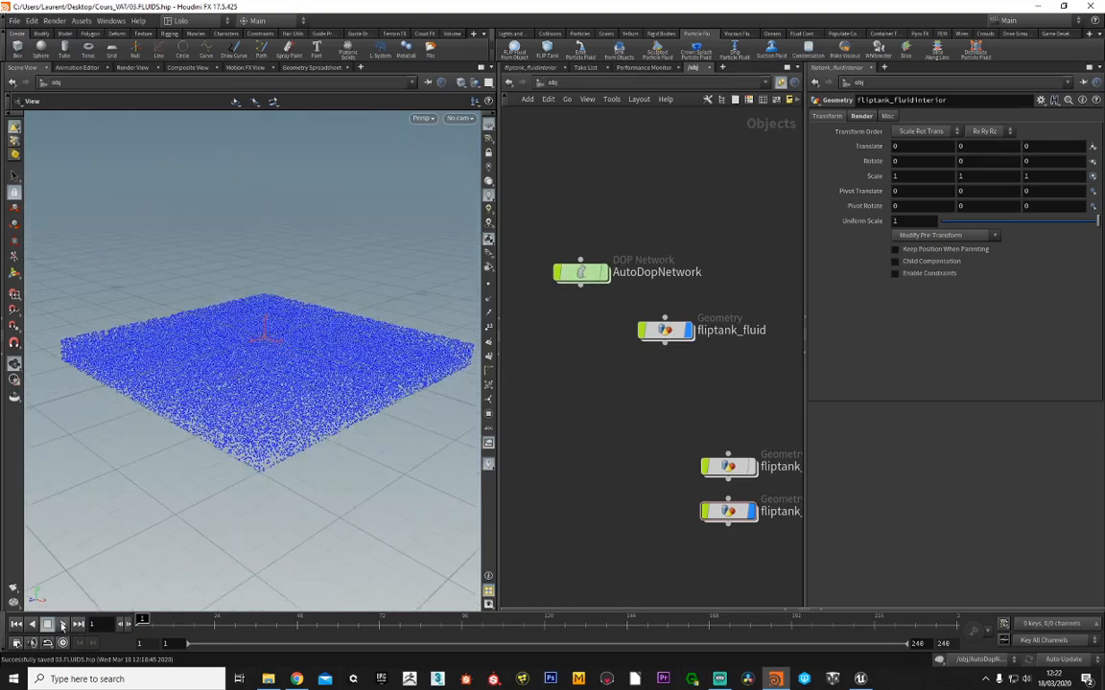
{"action": "left_click", "coordinate": [62, 624]}
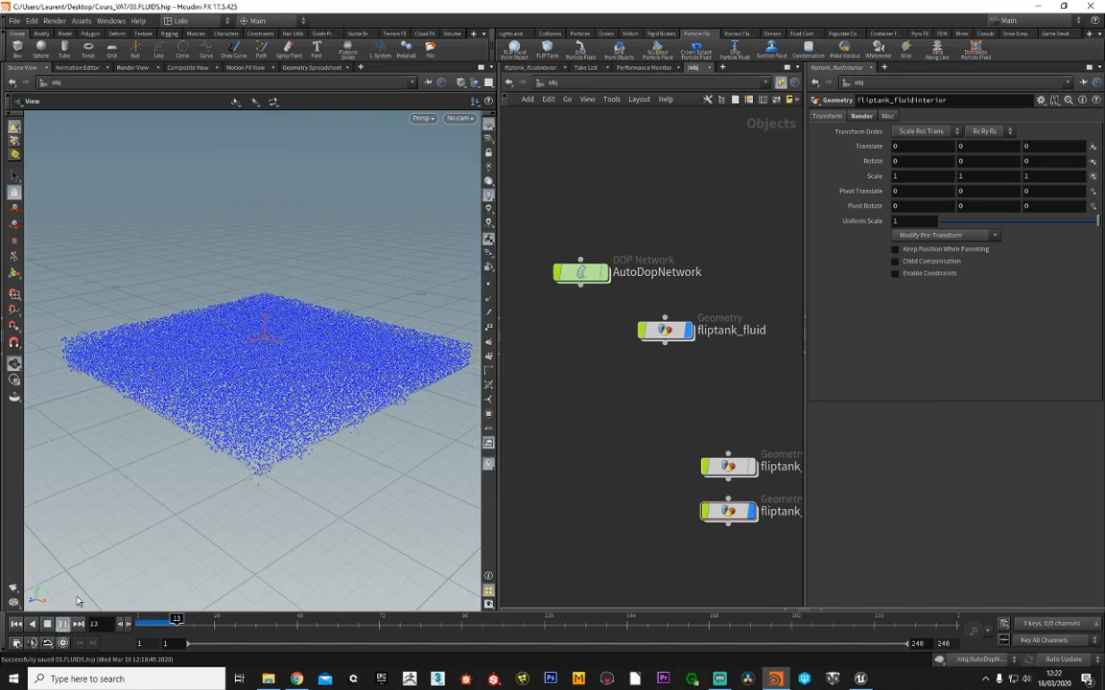
{"action": "left_click_drag", "start_coordinate": [272, 407], "coordinate": [243, 419]}
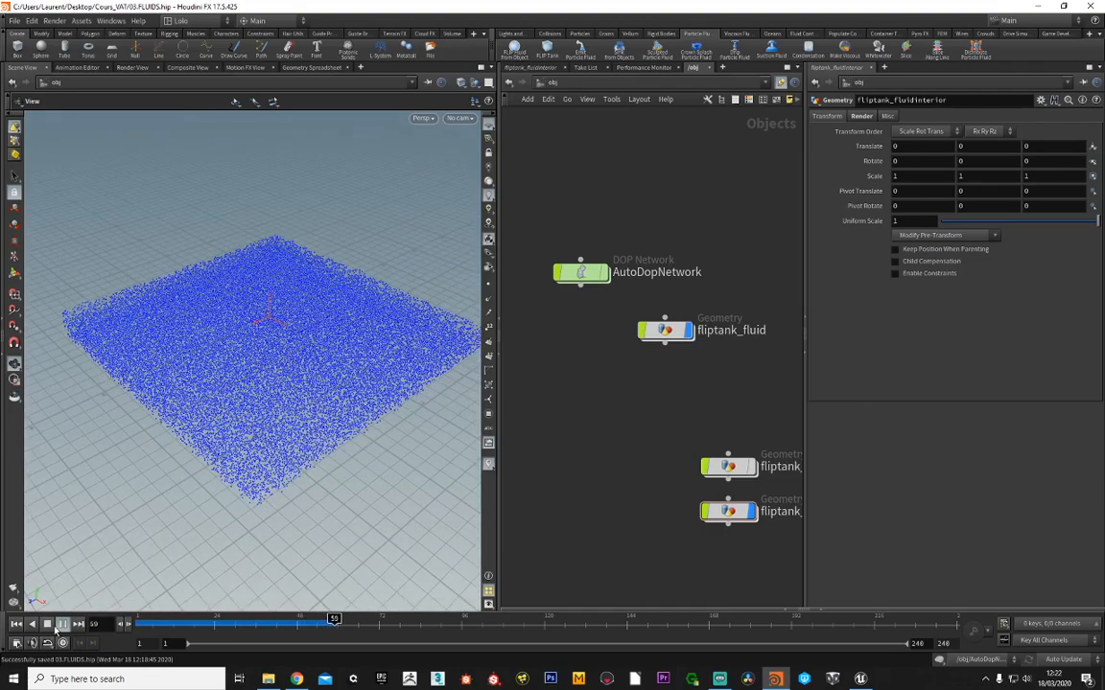
{"action": "left_click", "coordinate": [48, 625]}
{"action": "left_click", "coordinate": [16, 627]}
{"action": "middle_click_drag", "start_coordinate": [259, 406], "coordinate": [235, 436]}
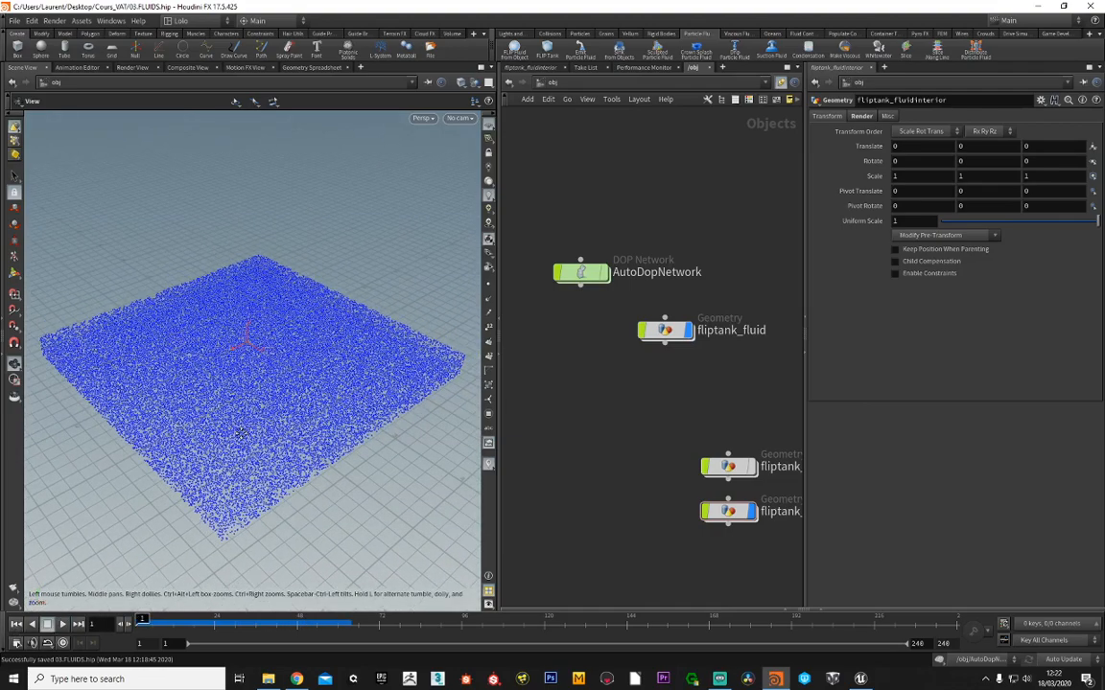
{"action": "left_click_drag", "start_coordinate": [235, 437], "coordinate": [212, 398]}
{"action": "left_click_drag", "start_coordinate": [312, 383], "coordinate": [267, 394]}
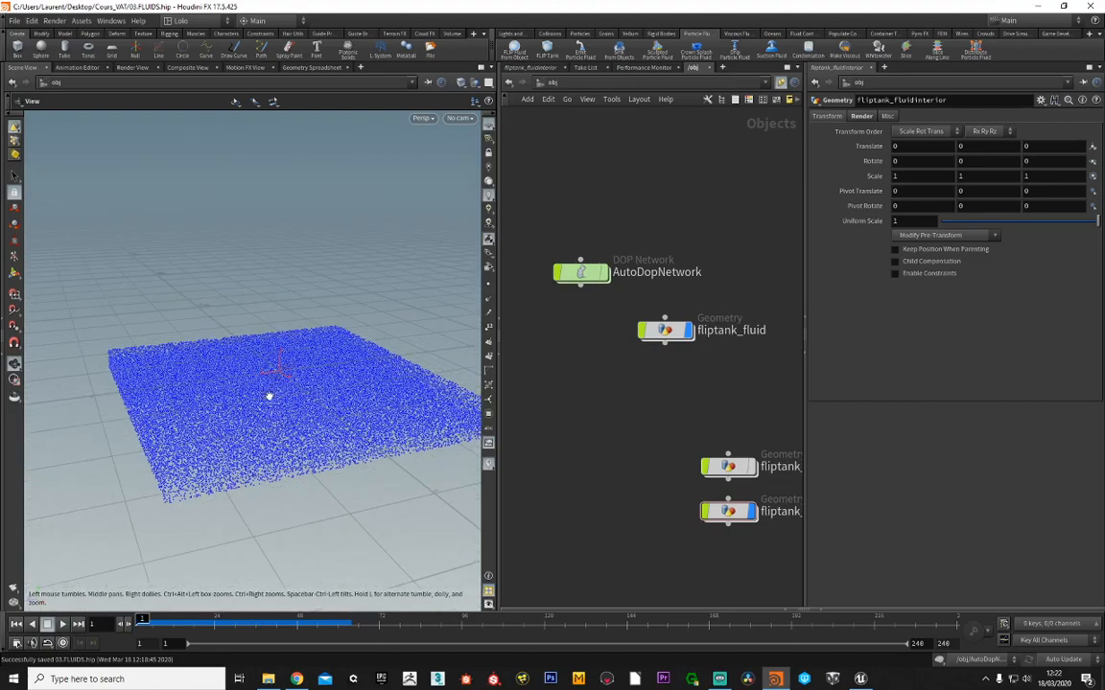
{"action": "left_click_drag", "start_coordinate": [328, 370], "coordinate": [297, 359]}
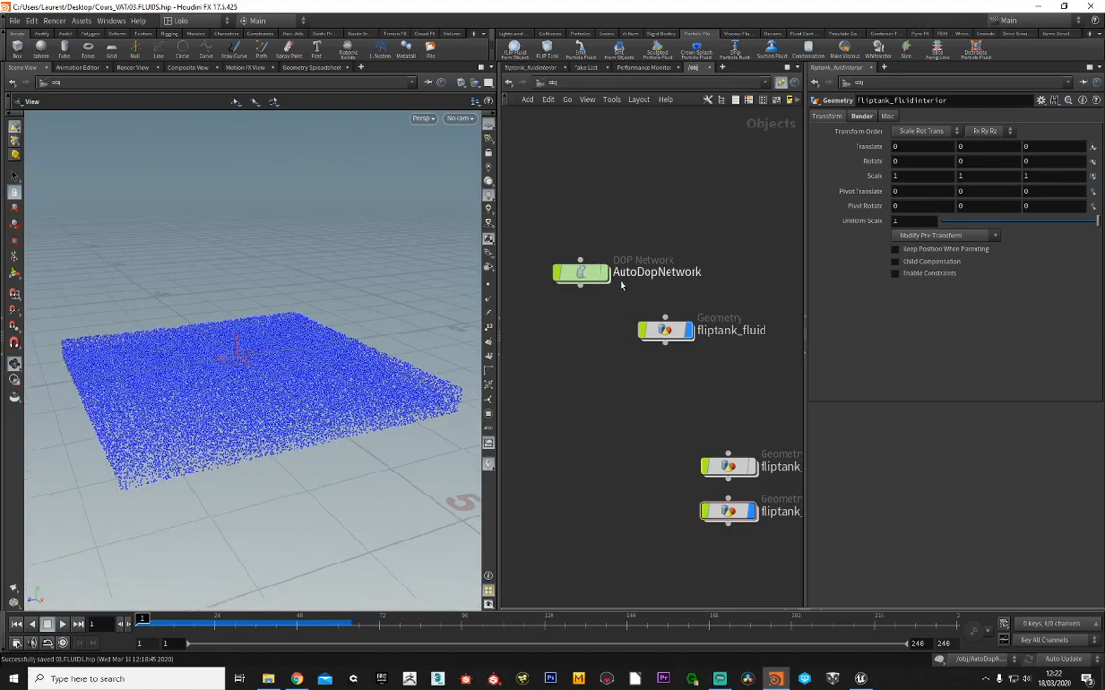
- Create a sphere object at the origin and place its node below AutoDopNetwork, level with fliptank_fluid on the opposite side
{"action": "middle_click_drag", "start_coordinate": [572, 335], "coordinate": [581, 344]}
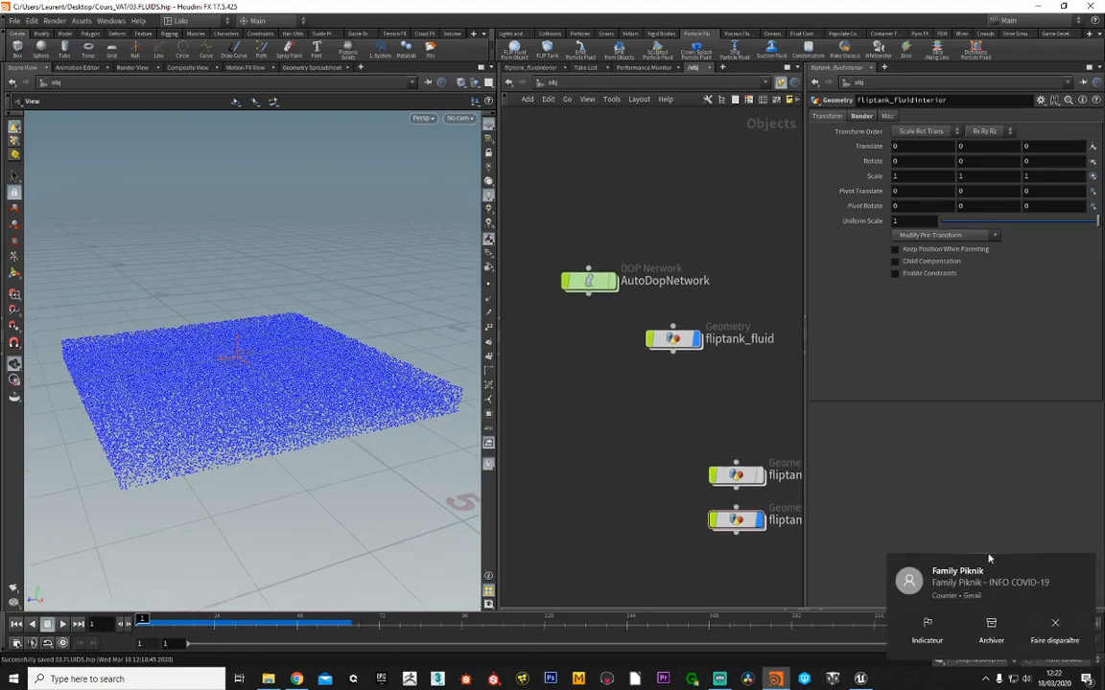
{"action": "left_click", "coordinate": [1088, 569]}
{"action": "middle_click_drag", "start_coordinate": [574, 330], "coordinate": [679, 447]}
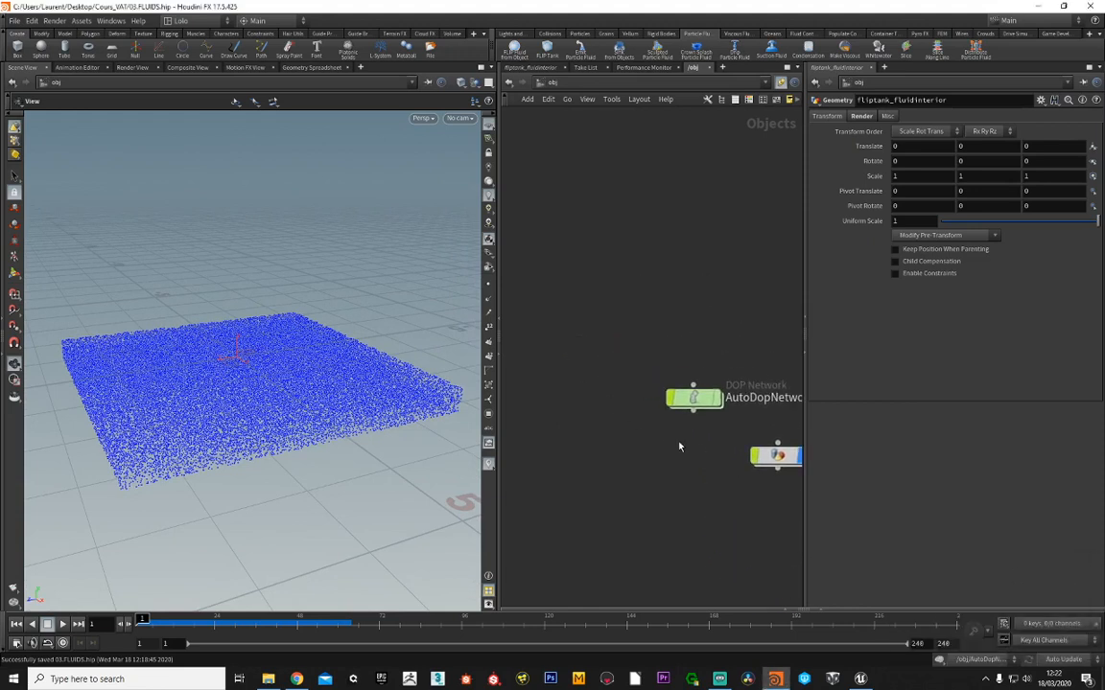
{"action": "left_click", "coordinate": [41, 47]}
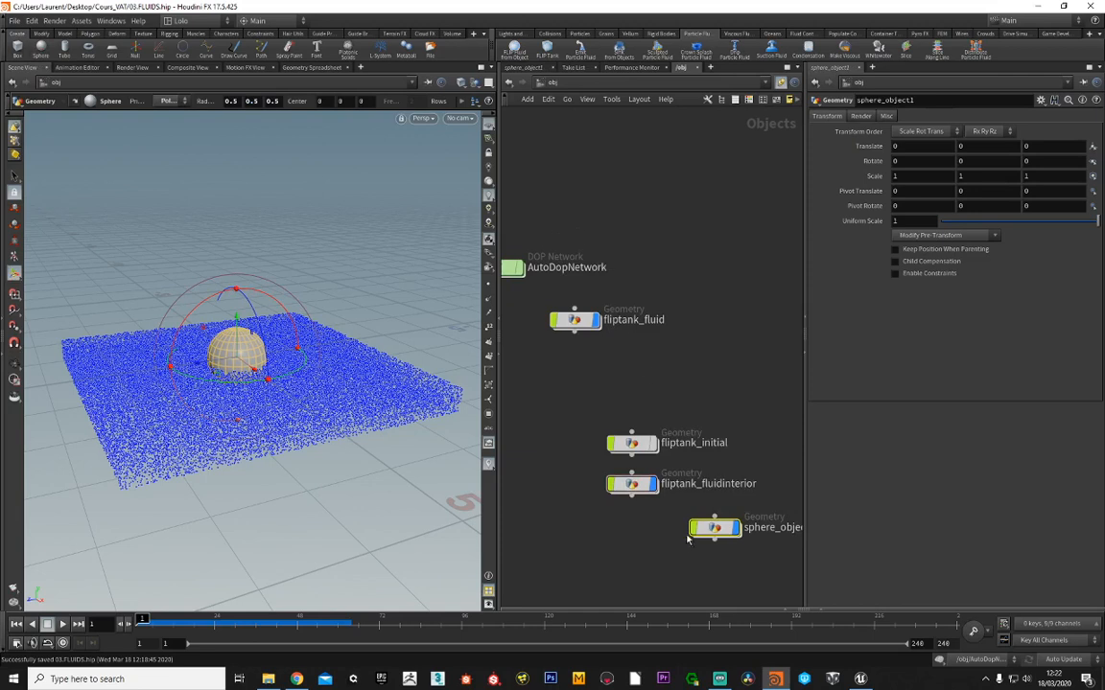
{"action": "left_click_drag", "start_coordinate": [709, 527], "coordinate": [520, 217]}
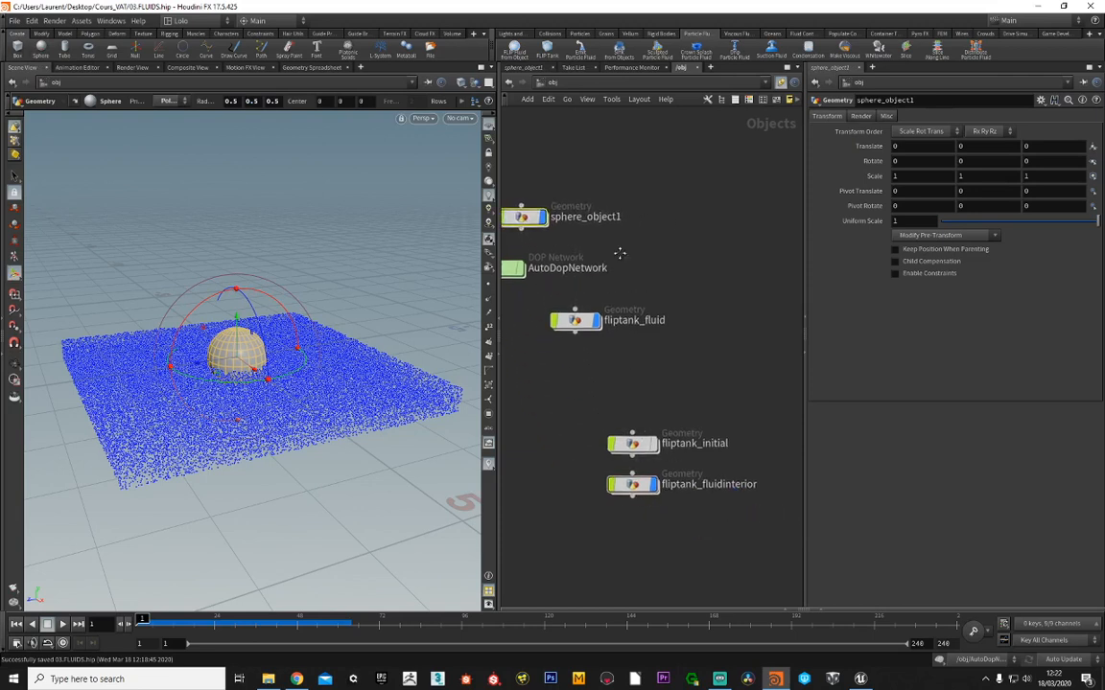
{"action": "middle_click_drag", "start_coordinate": [619, 253], "coordinate": [749, 298]}
{"action": "left_click_drag", "start_coordinate": [653, 261], "coordinate": [554, 369]}
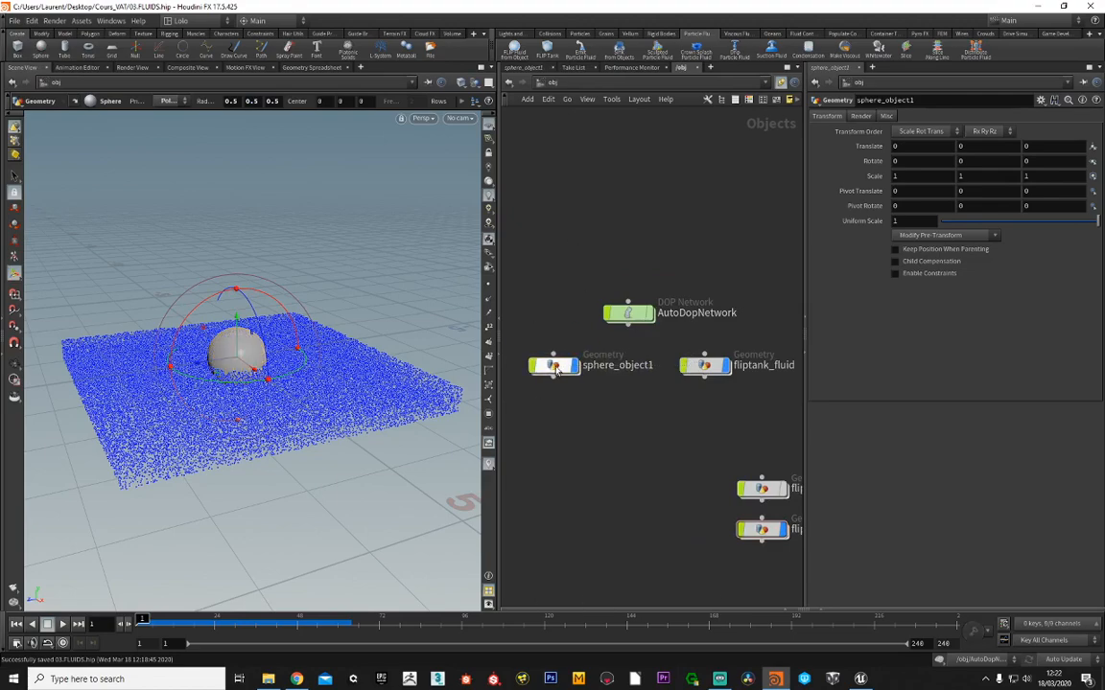
- Raise the sphere vertically above the fluid tank to a Y translation of about 1.71
{"action": "left_click_drag", "start_coordinate": [238, 323], "coordinate": [239, 218]}
{"action": "middle_click_drag", "start_coordinate": [179, 325], "coordinate": [217, 332], "text": "alt"}
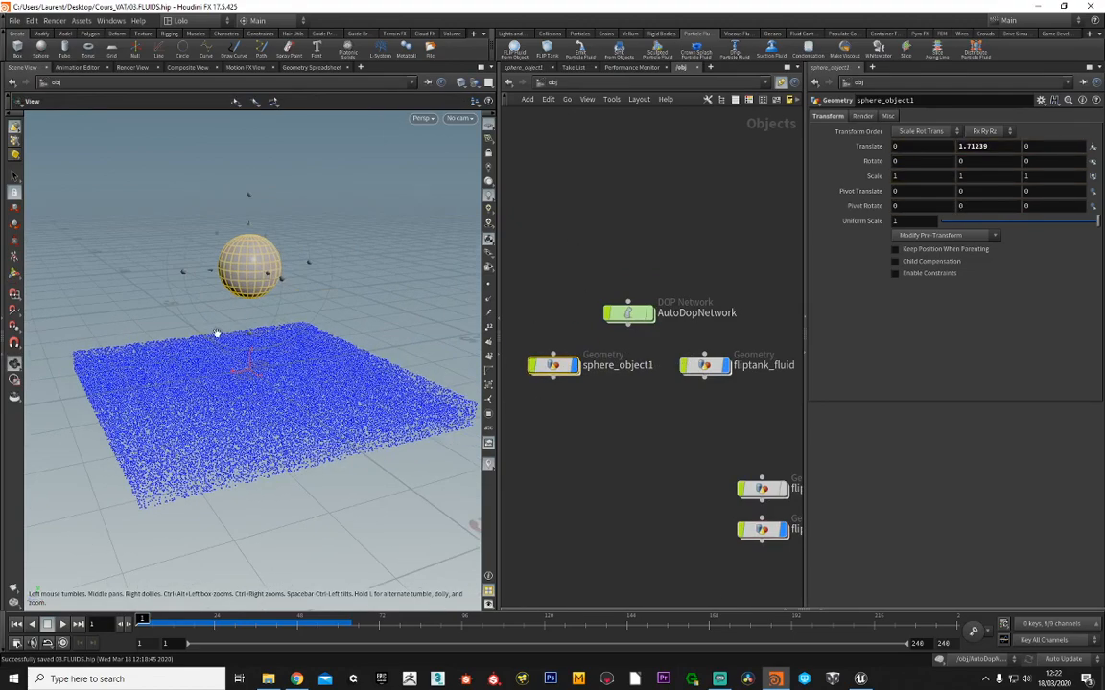
{"action": "mouse_move", "coordinate": [217, 333]}
{"action": "left_mouse_down", "text": "alt"}
{"action": "mouse_move", "coordinate": [247, 320]}
{"action": "mouse_move", "coordinate": [219, 332]}
{"action": "left_mouse_up", "text": "alt"}
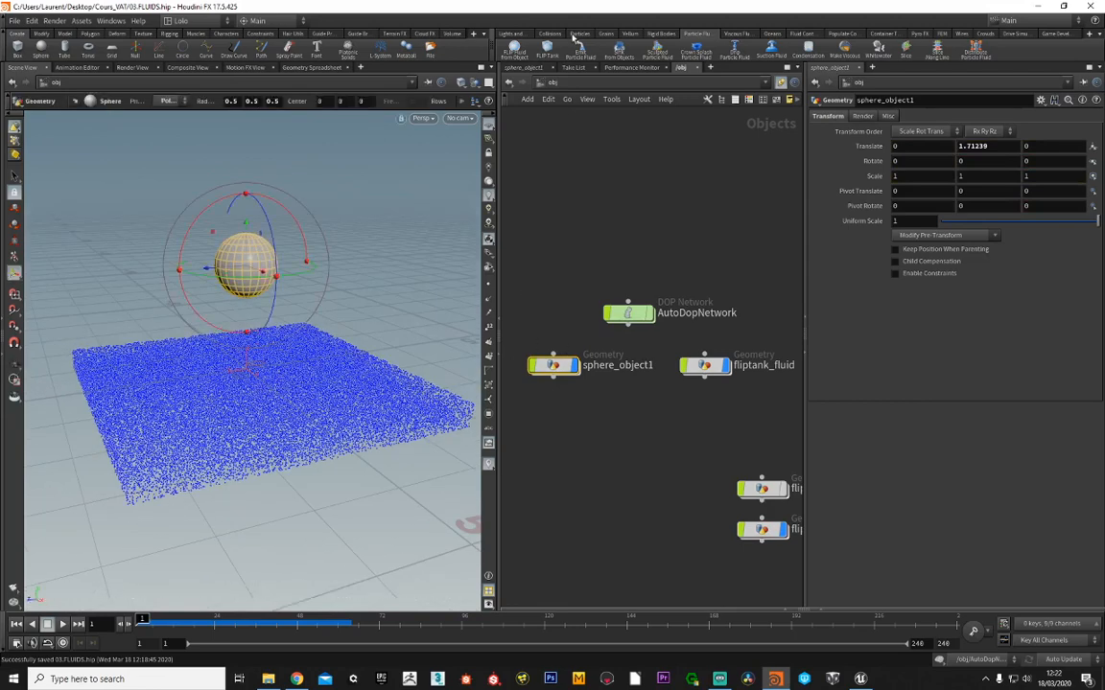
- Check the sphere object's contents, then convert the sphere into a rigid body with the RBD Objects tool
{"action": "left_click", "coordinate": [665, 35]}
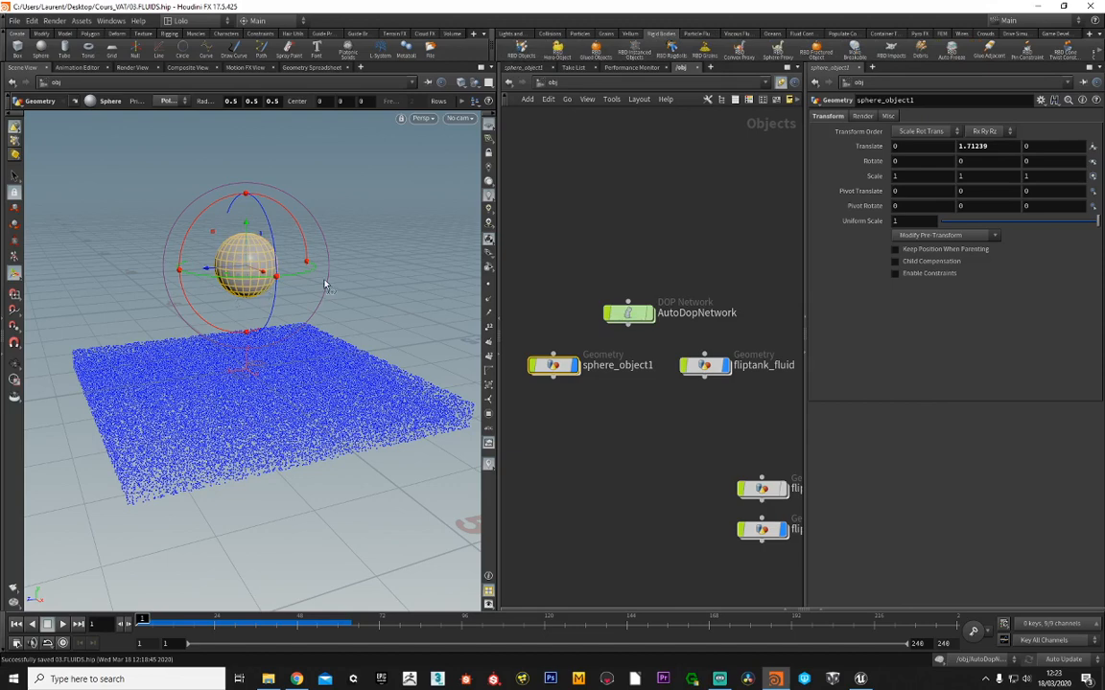
{"action": "double_click", "coordinate": [552, 365]}
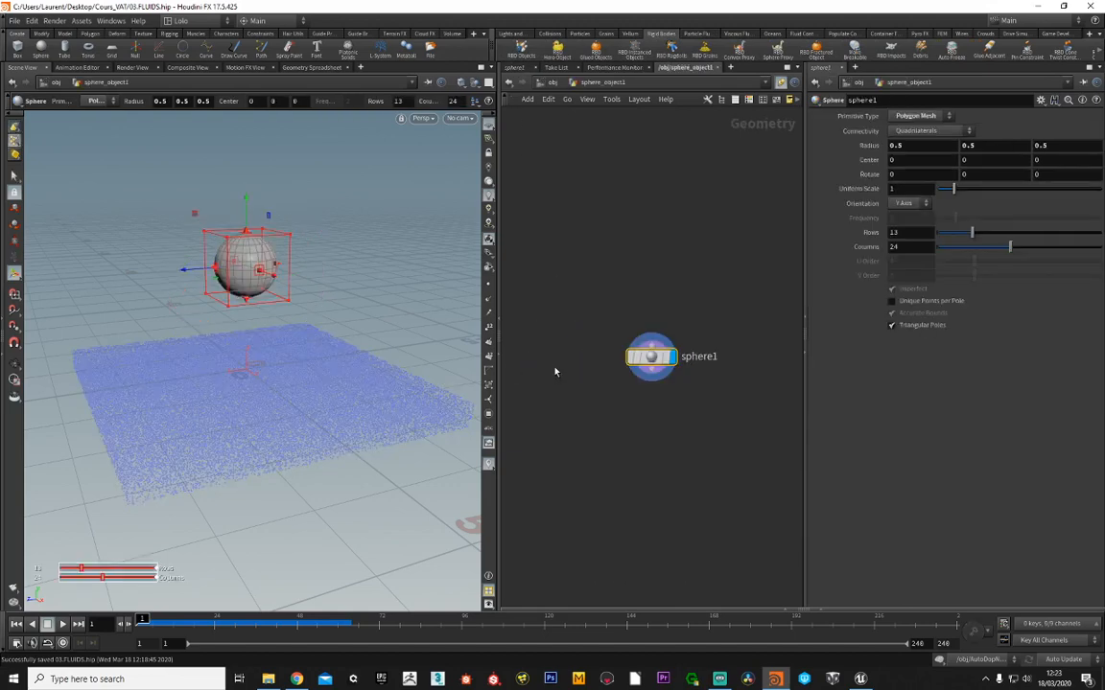
{"action": "left_click", "coordinate": [552, 83]}
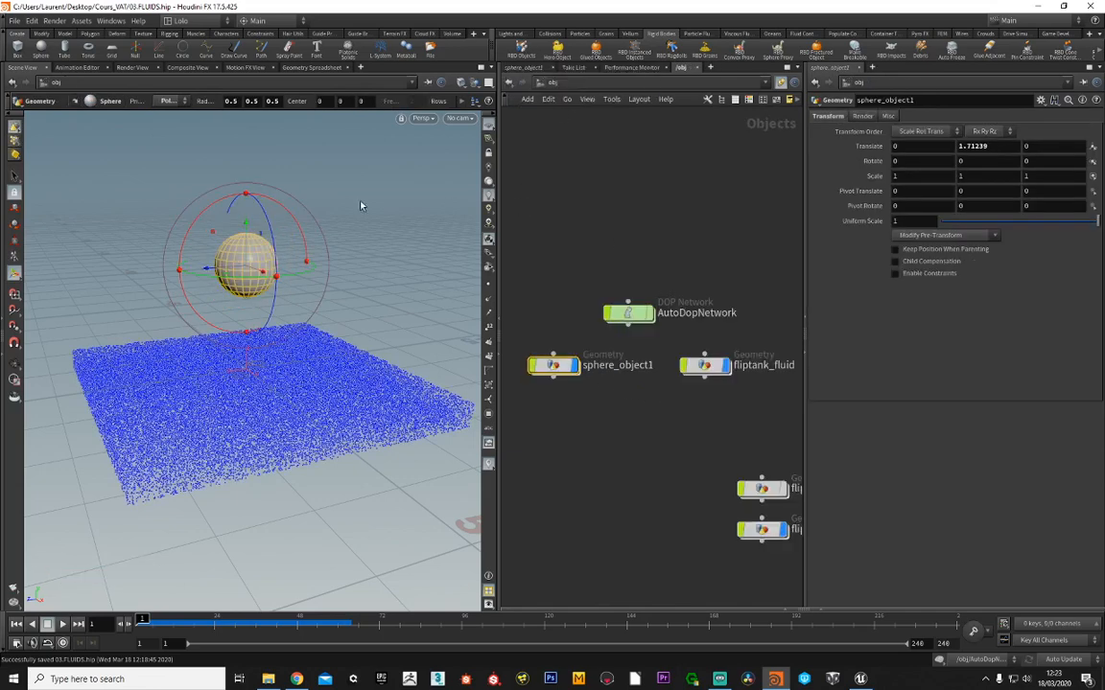
{"action": "left_click", "coordinate": [521, 50]}
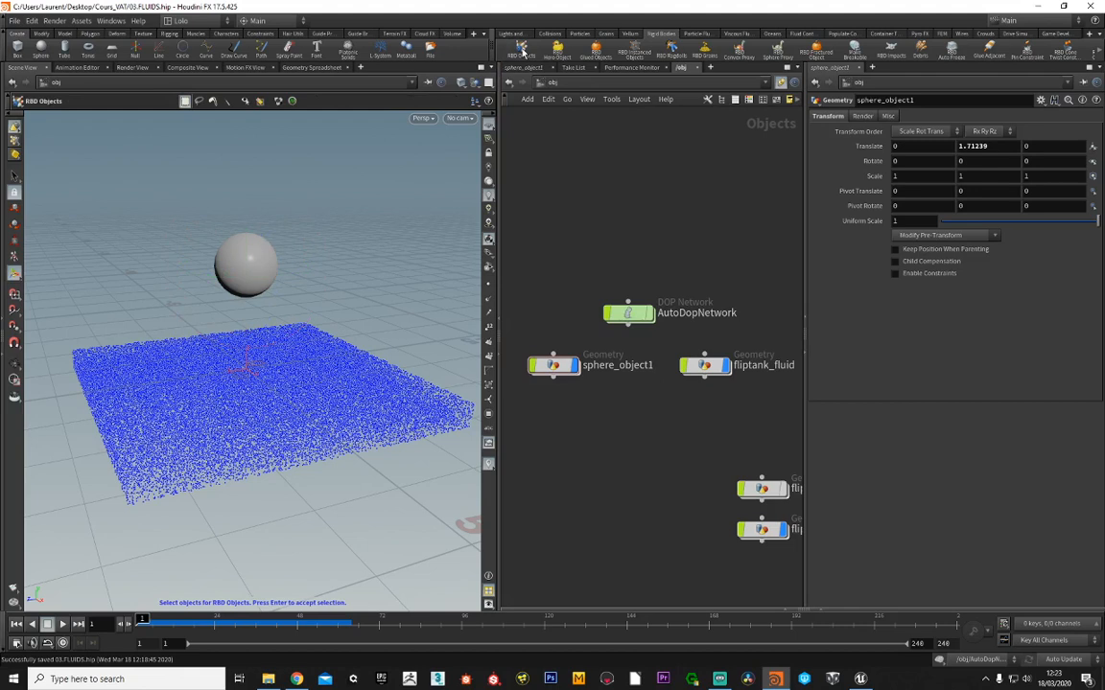
{"action": "left_click", "coordinate": [247, 263]}
{"action": "key", "text": "Return"}
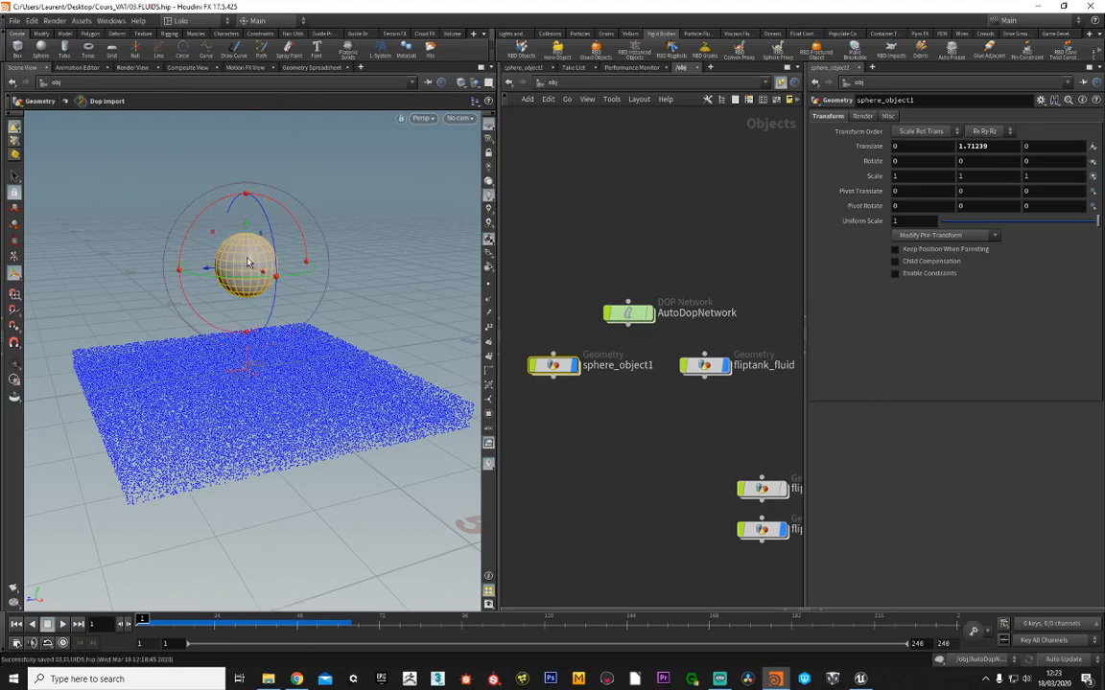
- Inside sphere_object1, move rest1, setup_packed_prims and dopimport1 down away from sphere1, then return to the object level
{"action": "double_click", "coordinate": [553, 365]}
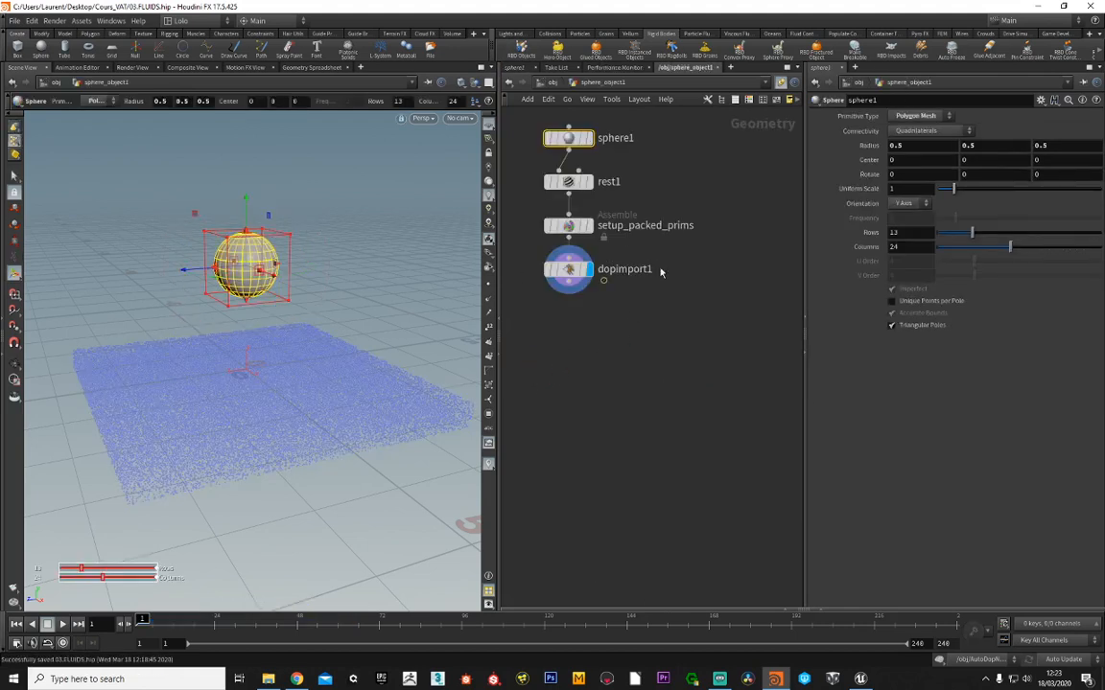
{"action": "middle_click_drag", "start_coordinate": [660, 272], "coordinate": [684, 339]}
{"action": "left_click_drag", "start_coordinate": [539, 420], "coordinate": [591, 330]}
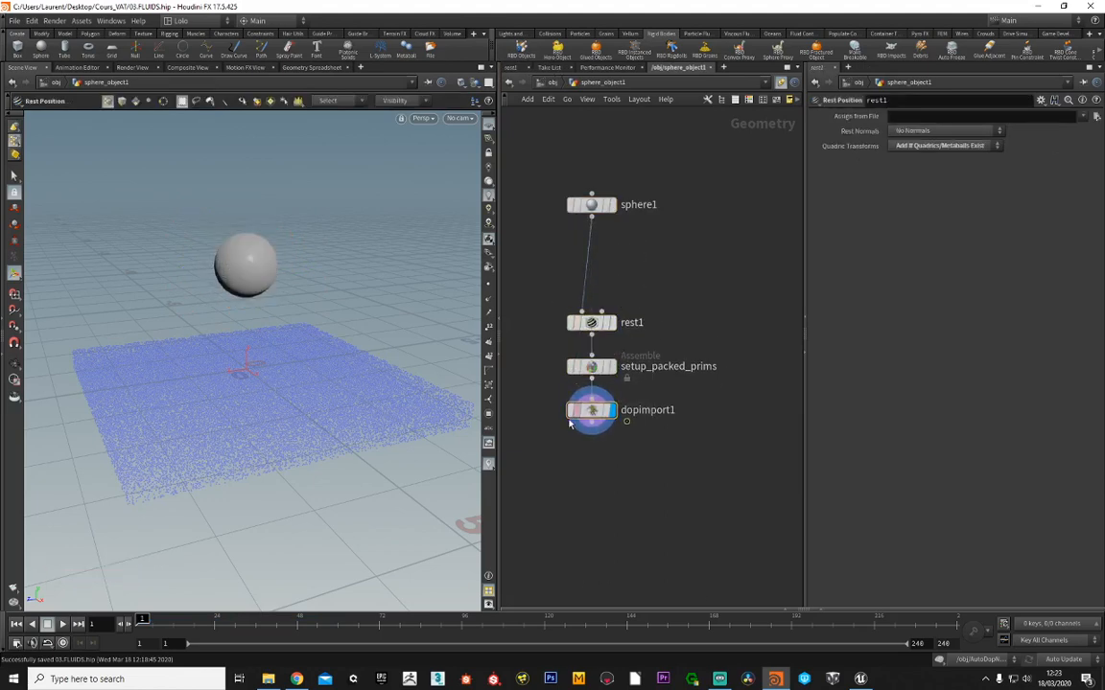
{"action": "middle_click_drag", "start_coordinate": [659, 460], "coordinate": [681, 407]}
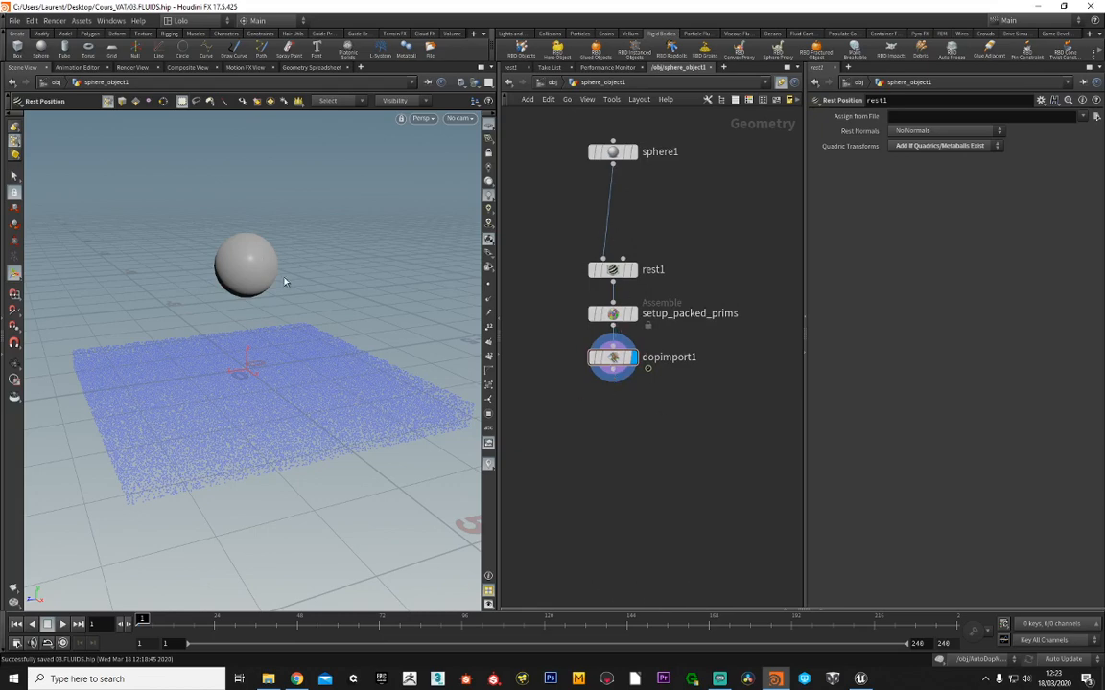
{"action": "left_click", "coordinate": [551, 84]}
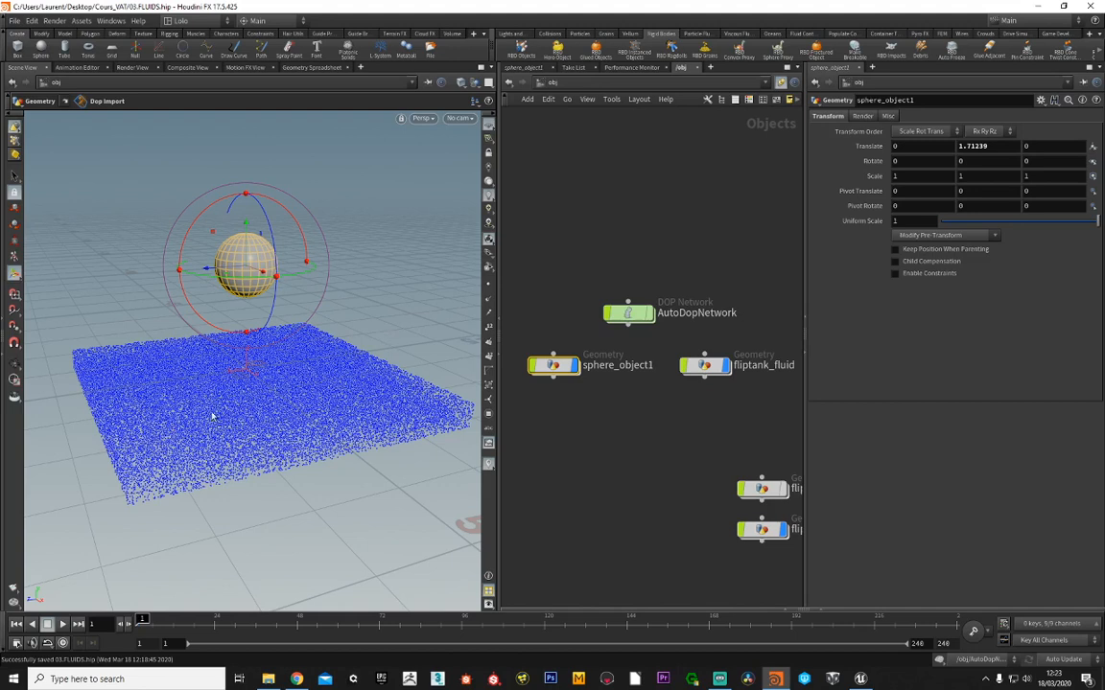
- Play the simulation to watch how the rigid sphere interacts with the fluid, then stop it and rewind to frame 1
{"action": "middle_click_drag", "start_coordinate": [529, 292], "coordinate": [528, 285]}
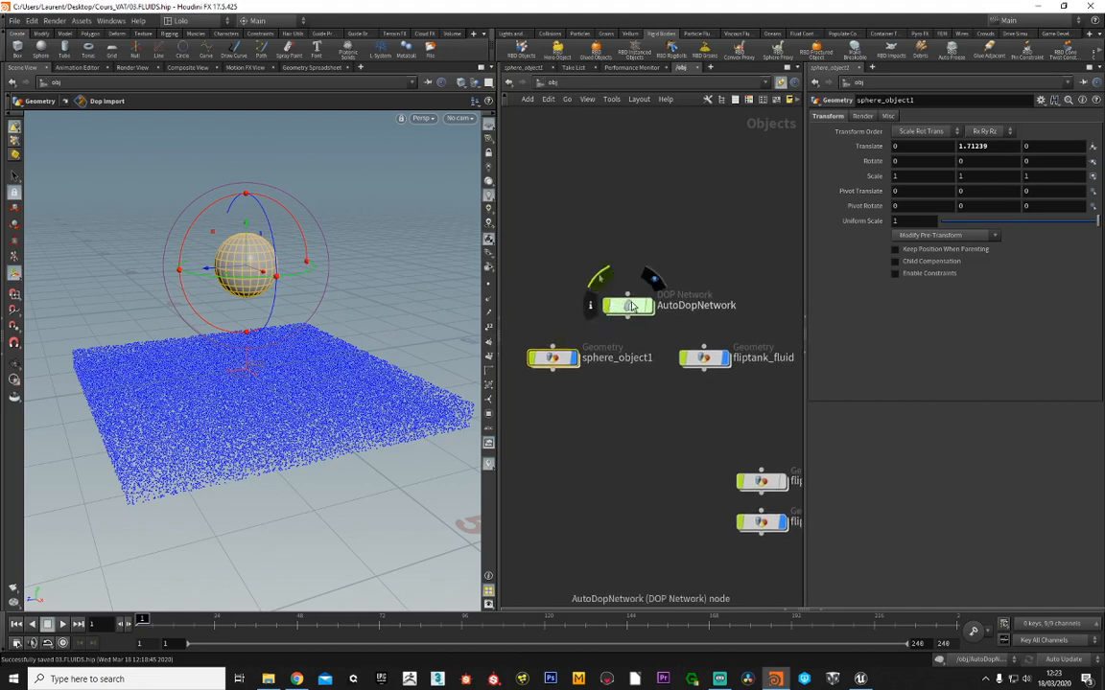
{"action": "left_click", "coordinate": [63, 624]}
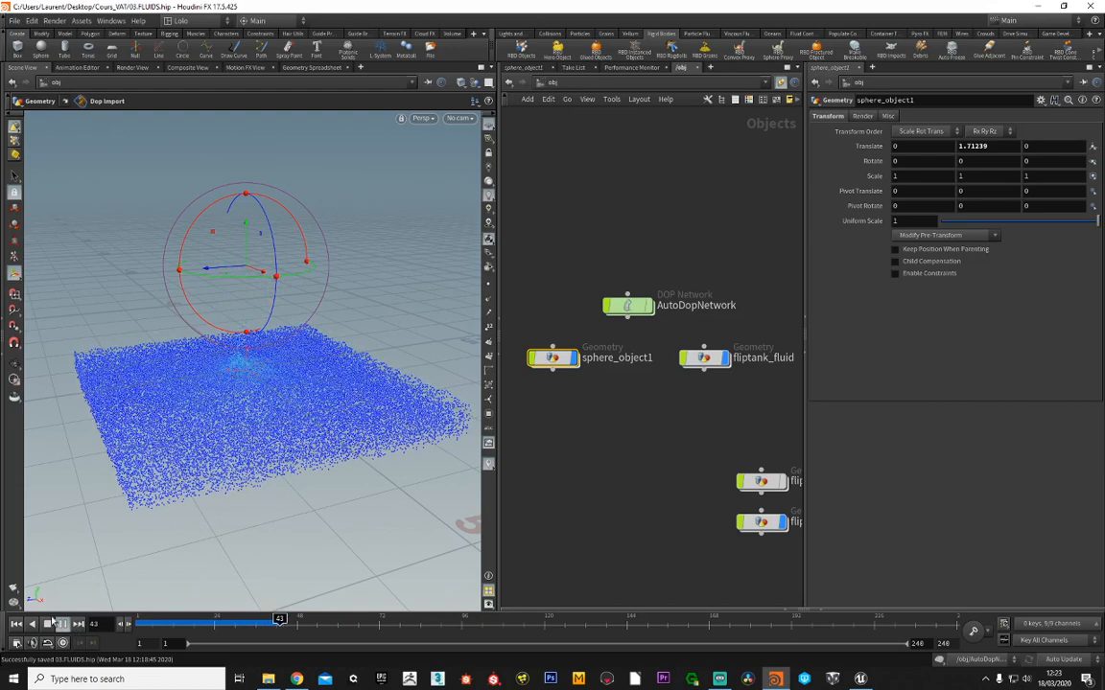
{"action": "left_click", "coordinate": [48, 624]}
{"action": "left_click", "coordinate": [15, 624]}
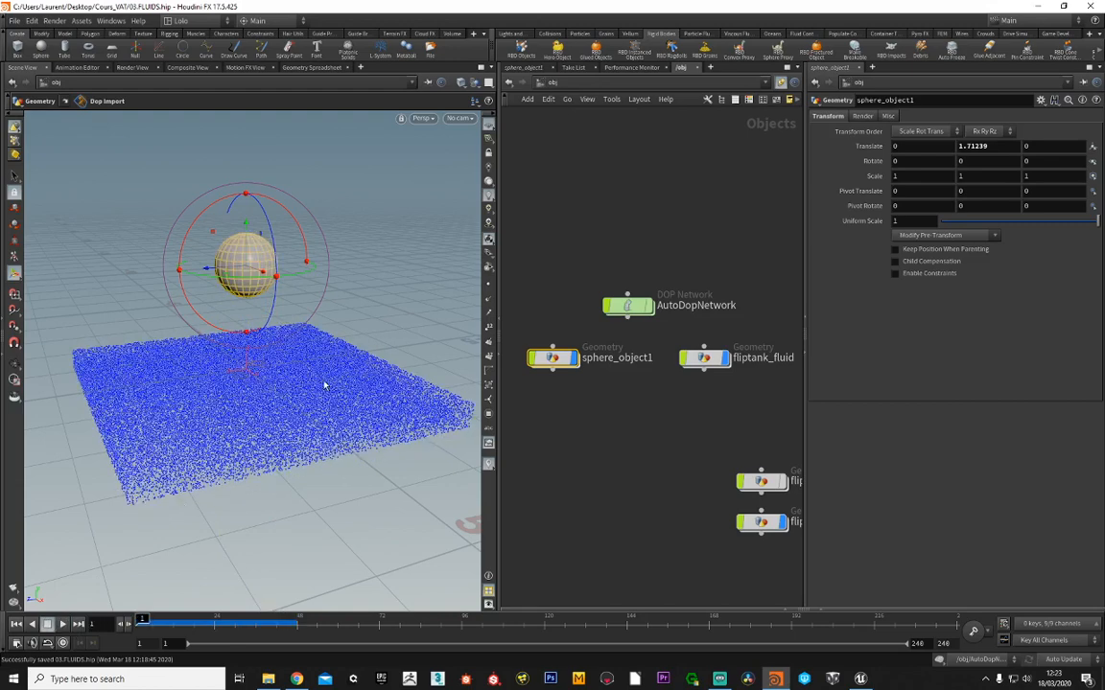
- Open the AutoDopNetwork and lay out all of its nodes automatically
{"action": "left_click_drag", "start_coordinate": [305, 411], "coordinate": [268, 387], "text": "alt"}
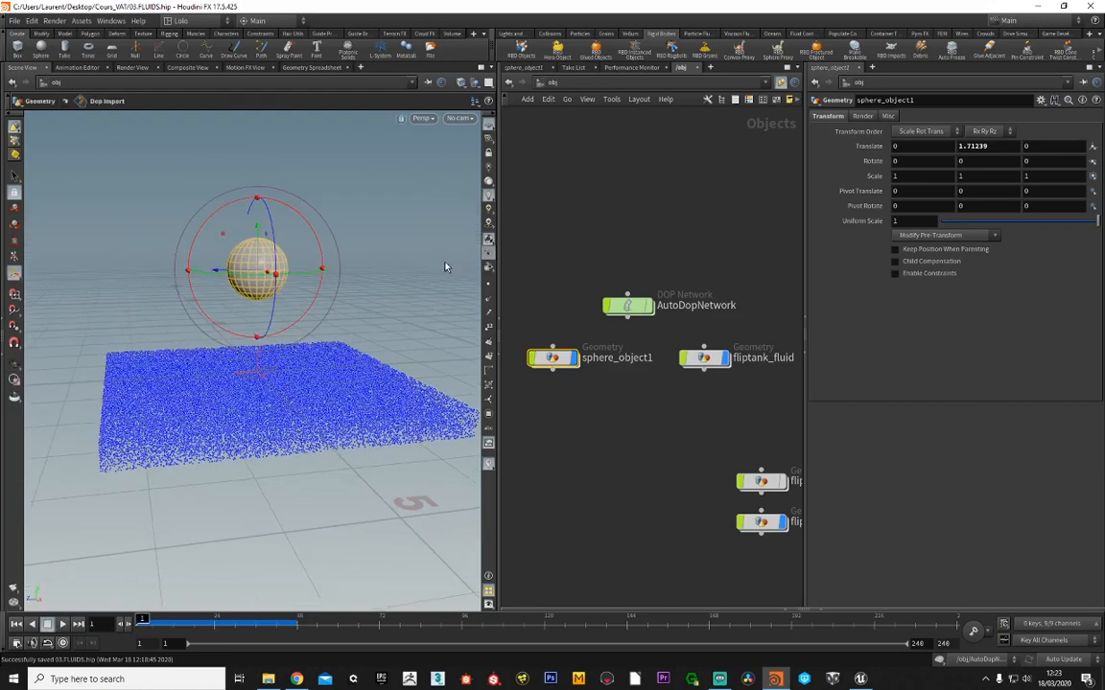
{"action": "left_click_drag", "start_coordinate": [240, 271], "coordinate": [262, 285], "text": "alt"}
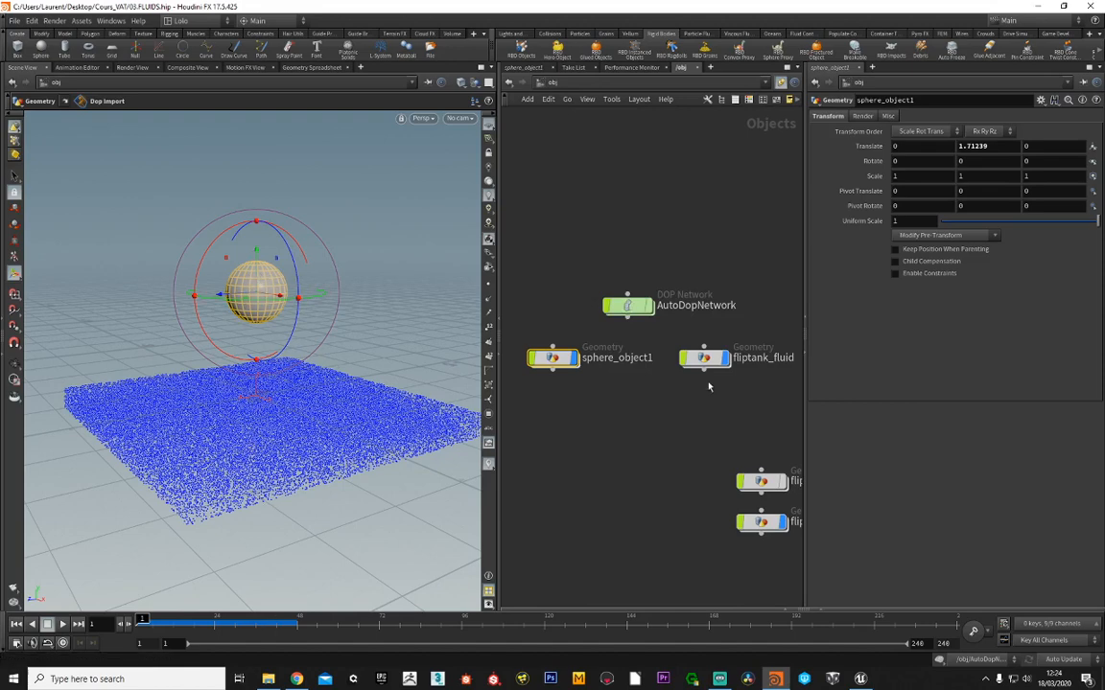
{"action": "double_click", "coordinate": [628, 305]}
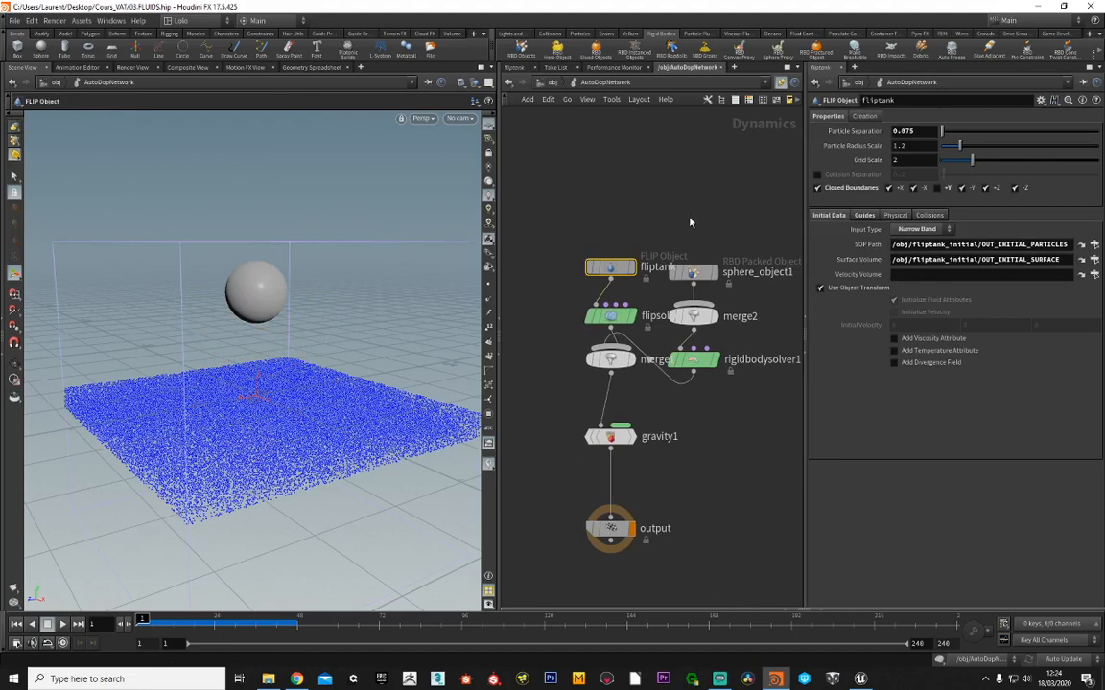
{"action": "key", "text": "l"}
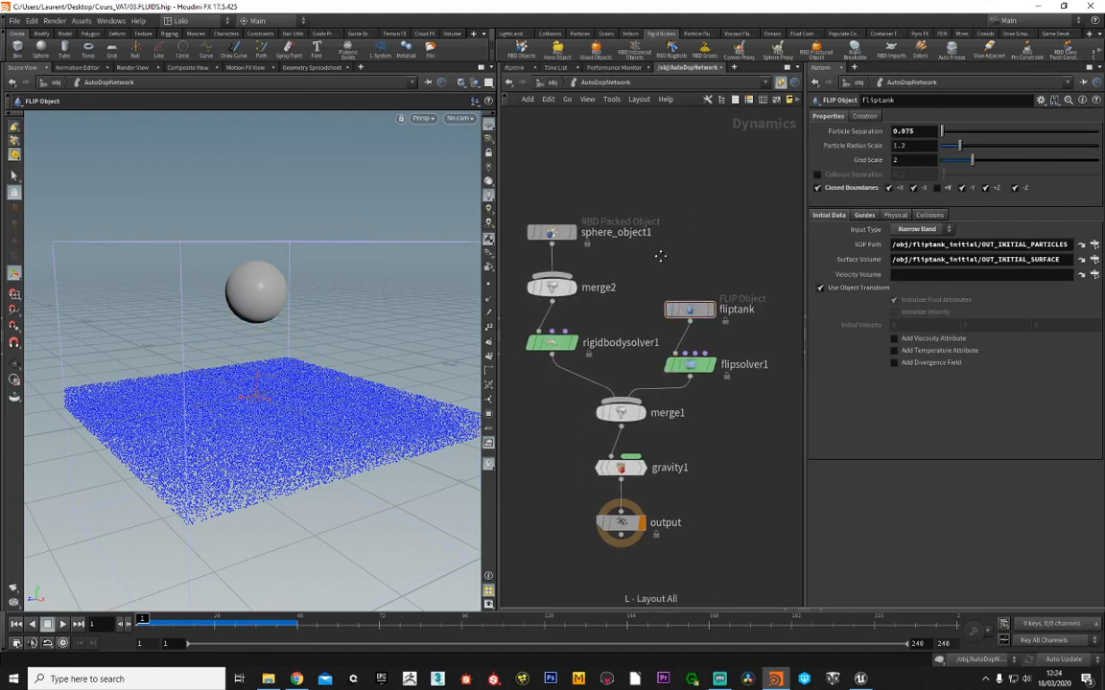
- Examine the physical and initial state parameters of the sphere_object1 RBD Packed Object
{"action": "left_click", "coordinate": [551, 233]}
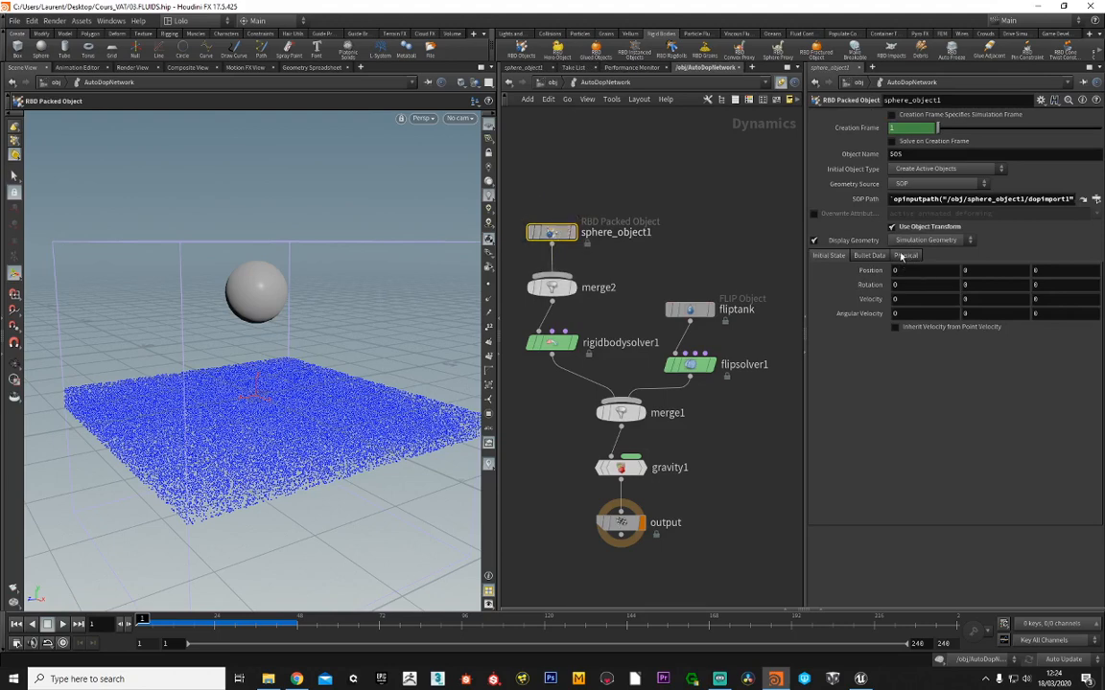
{"action": "left_click", "coordinate": [906, 256]}
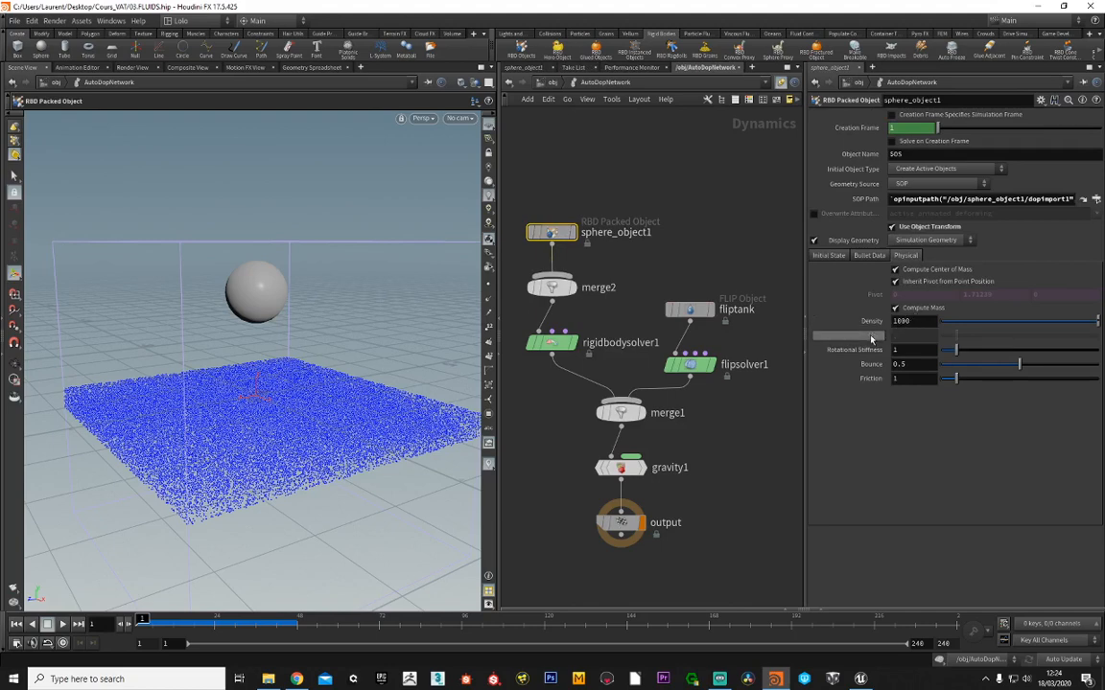
{"action": "left_click", "coordinate": [830, 257]}
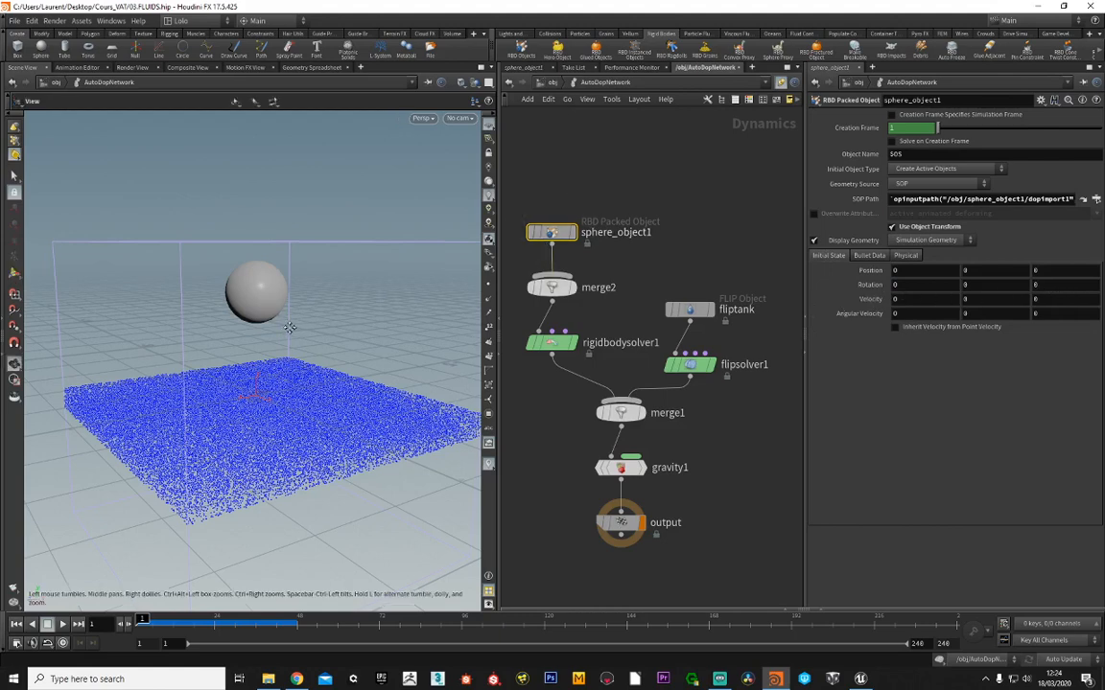
- Set the initial velocity of sphere_object1 to -10 in Y and 2 in Z
{"action": "left_click_drag", "start_coordinate": [288, 328], "coordinate": [270, 343], "text": "alt"}
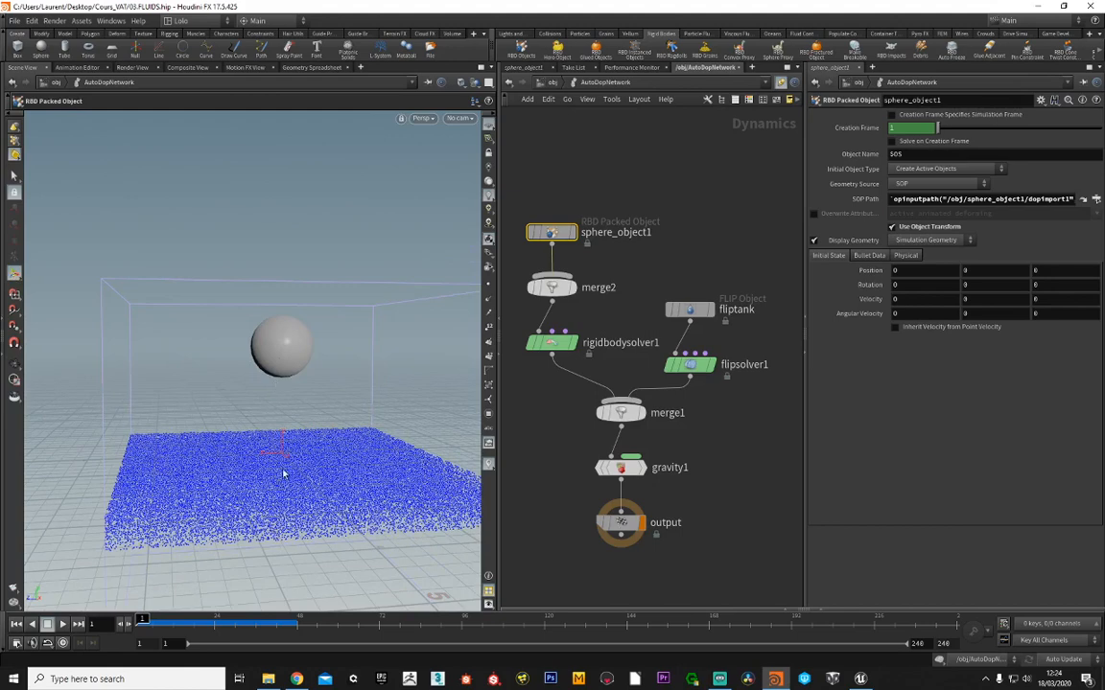
{"action": "left_click", "coordinate": [974, 300]}
{"action": "type", "text": "-10"}
{"action": "key", "text": "Return"}
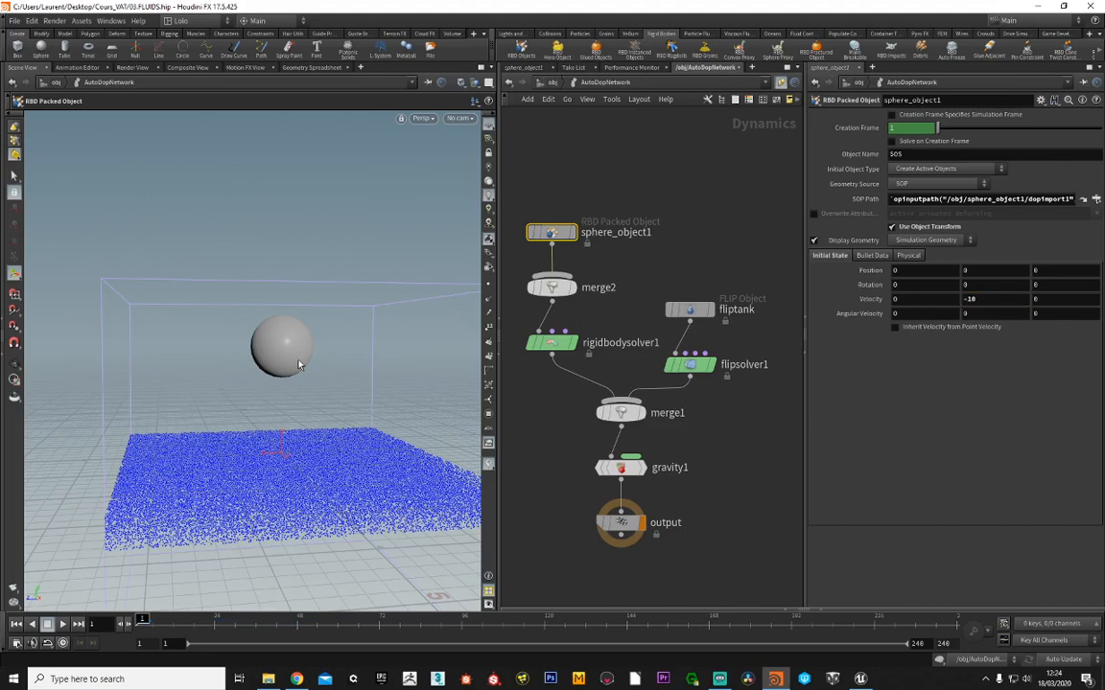
{"action": "left_click_drag", "start_coordinate": [135, 465], "coordinate": [183, 520], "text": "alt"}
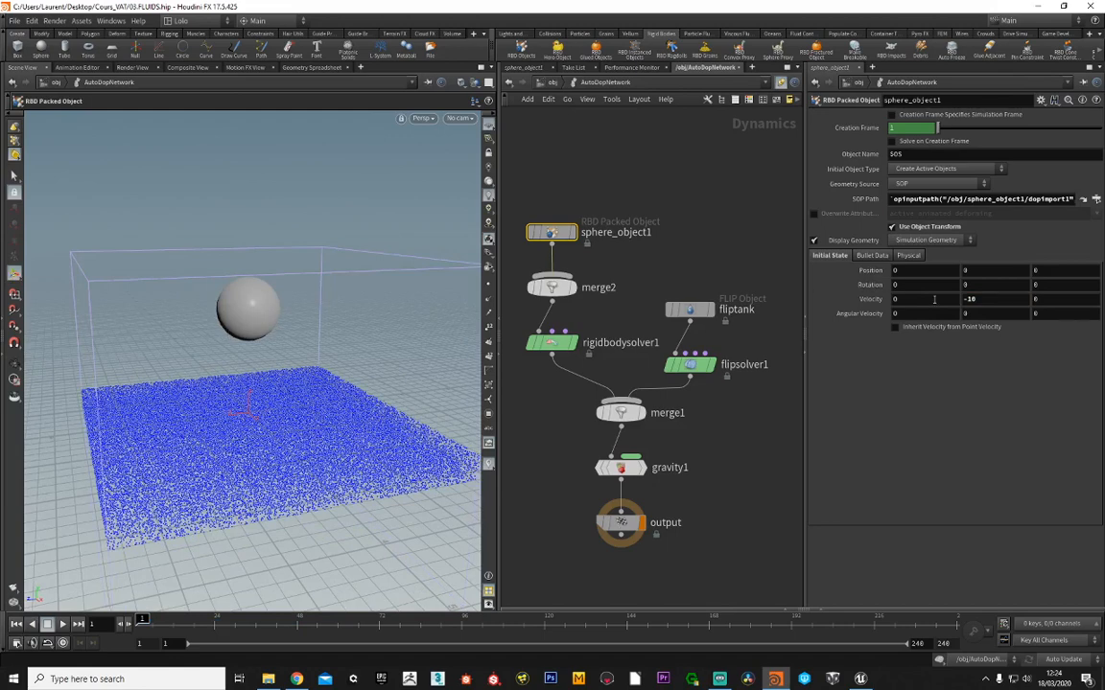
{"action": "left_click", "coordinate": [1043, 300]}
{"action": "key", "text": "Return"}
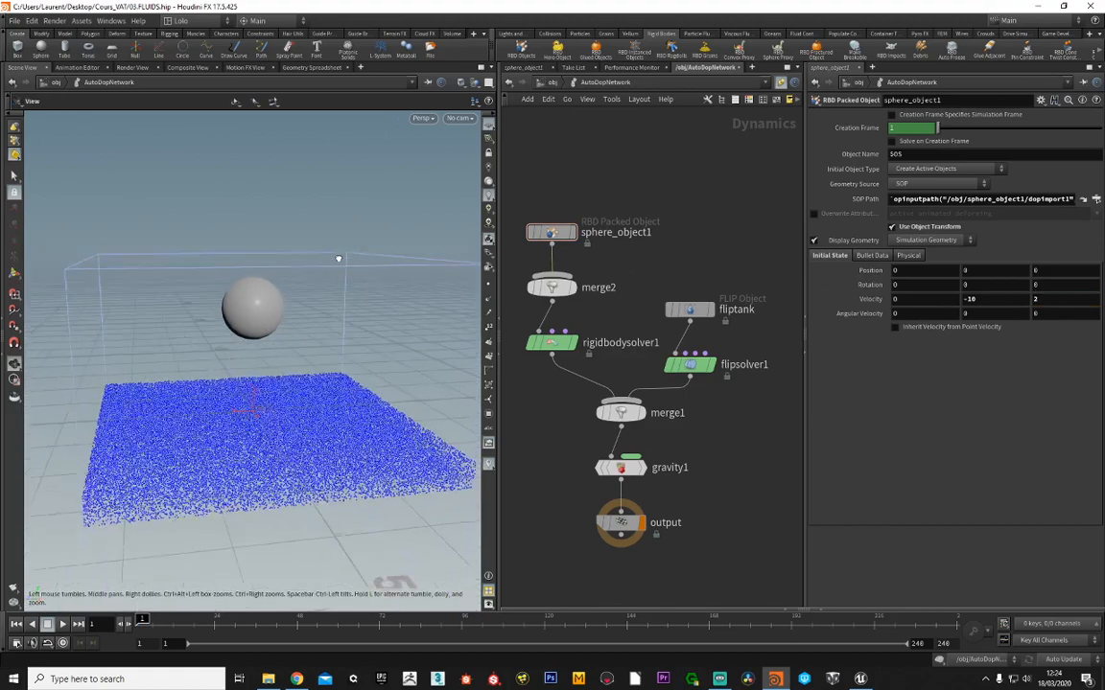
- Return to the object level and play the simulation to watch the sphere hit the fluid, stopping at frame 100
{"action": "left_click", "coordinate": [540, 84]}
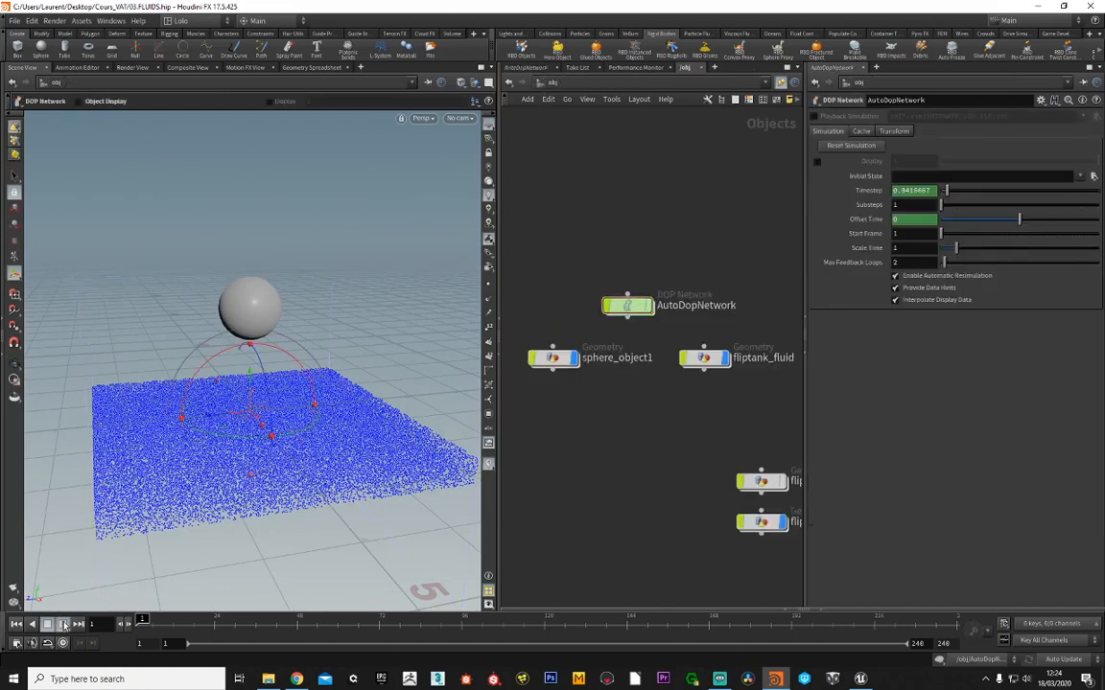
{"action": "left_click", "coordinate": [62, 625]}
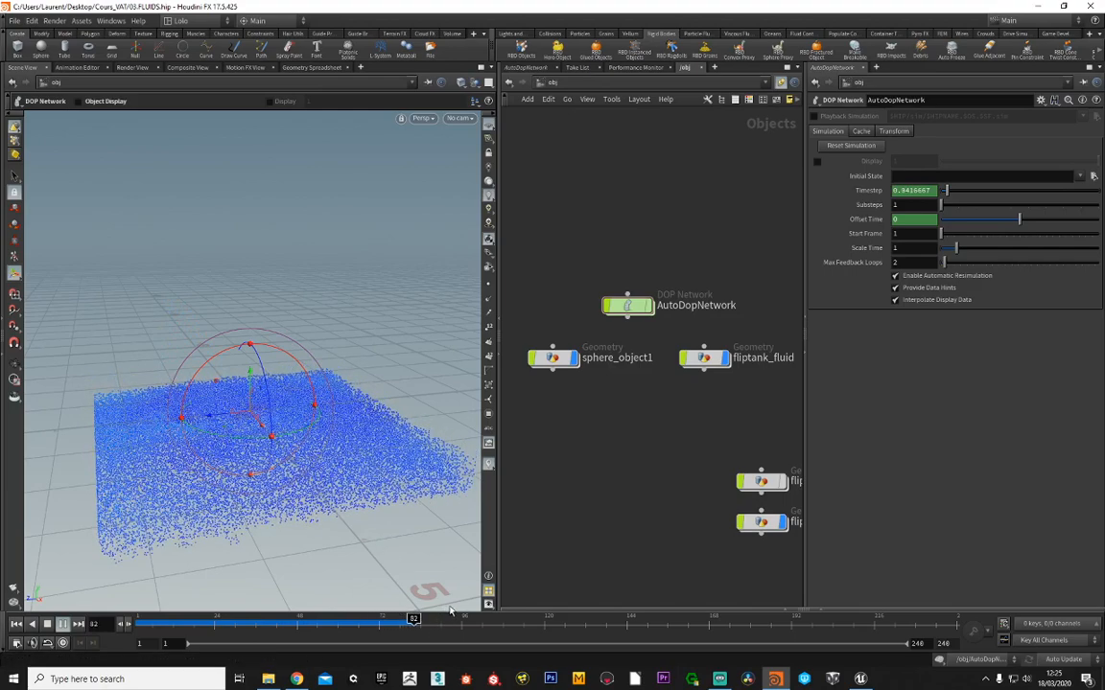
{"action": "left_click", "coordinate": [47, 624]}
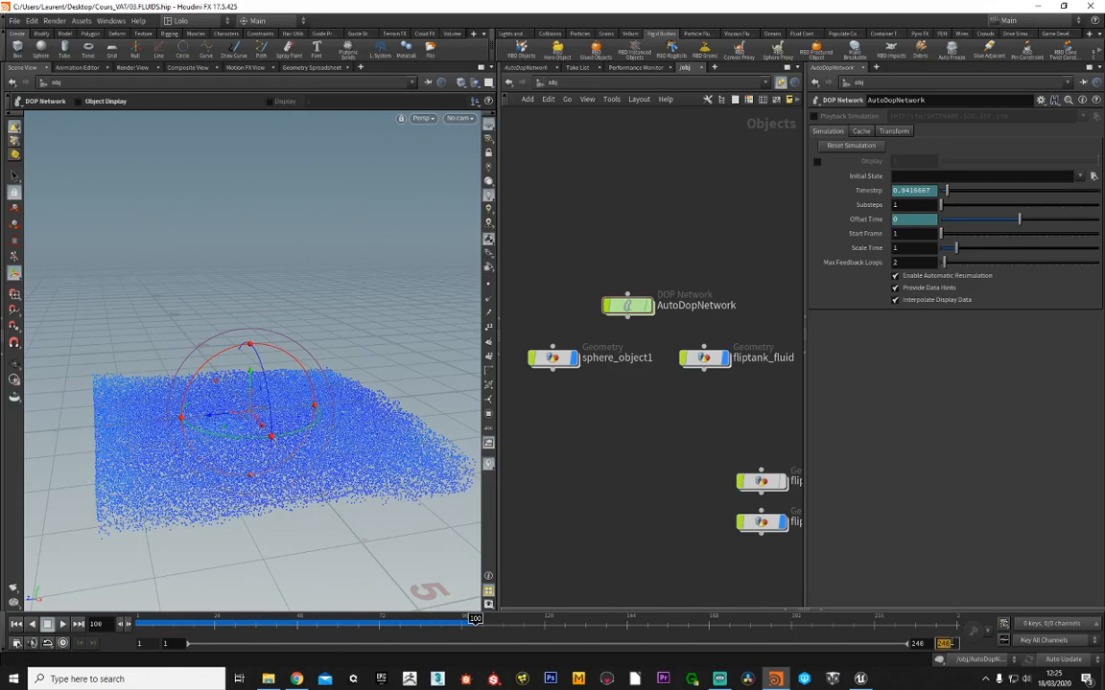
- Set the end frame of the timeline's global range to 100
{"action": "left_click", "coordinate": [945, 643]}
{"action": "type", "text": "106"}
{"action": "key", "text": "Return"}
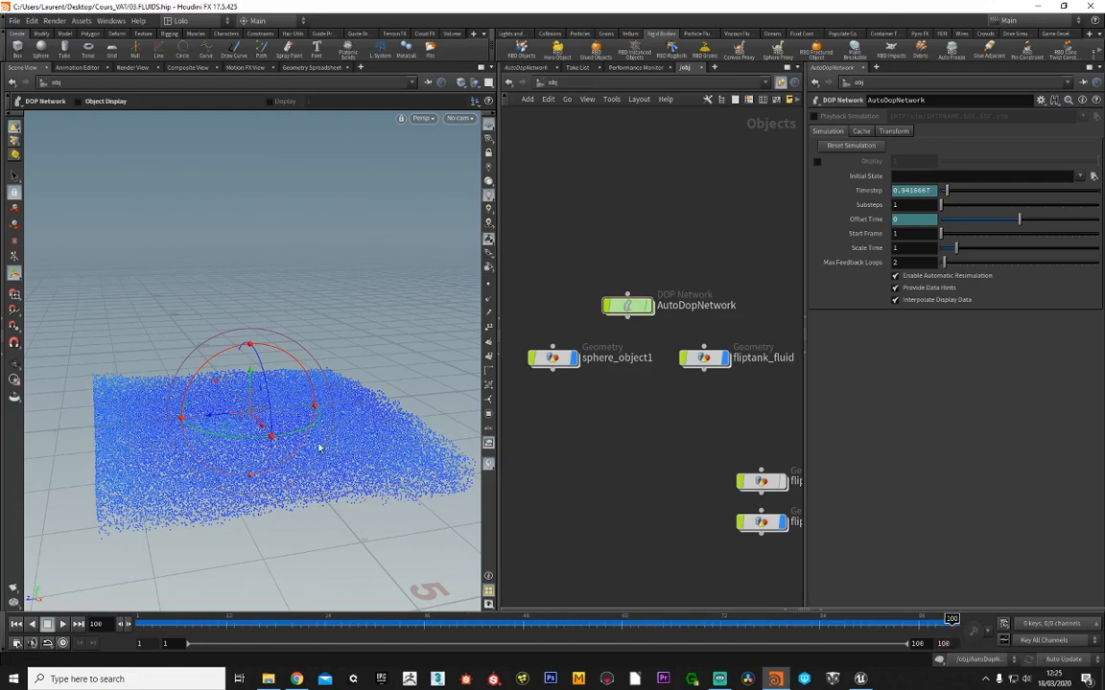
- Enter fliptank_fluid and examine its node chain and the mesh generated by particlefluidsurface1 from several angles
{"action": "mouse_move", "coordinate": [287, 403]}
{"action": "left_mouse_down", "text": "alt"}
{"action": "mouse_move", "coordinate": [297, 397]}
{"action": "mouse_move", "coordinate": [271, 387]}
{"action": "mouse_move", "coordinate": [302, 385]}
{"action": "mouse_move", "coordinate": [294, 396]}
{"action": "left_mouse_up", "text": "alt"}
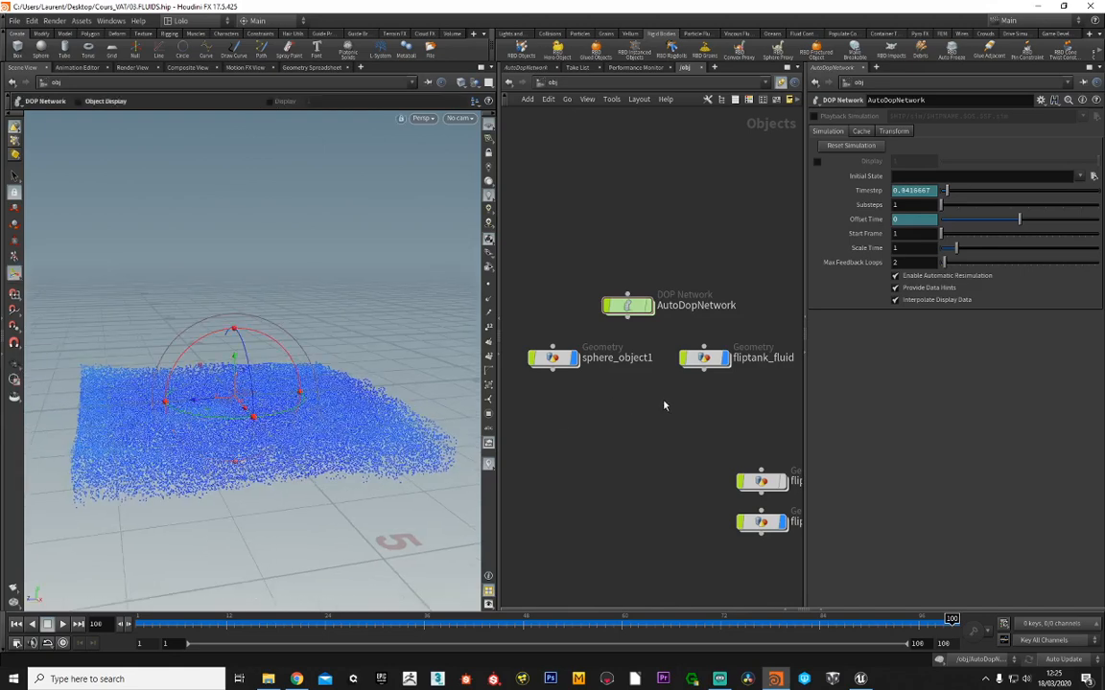
{"action": "middle_click_drag", "start_coordinate": [578, 275], "coordinate": [569, 274]}
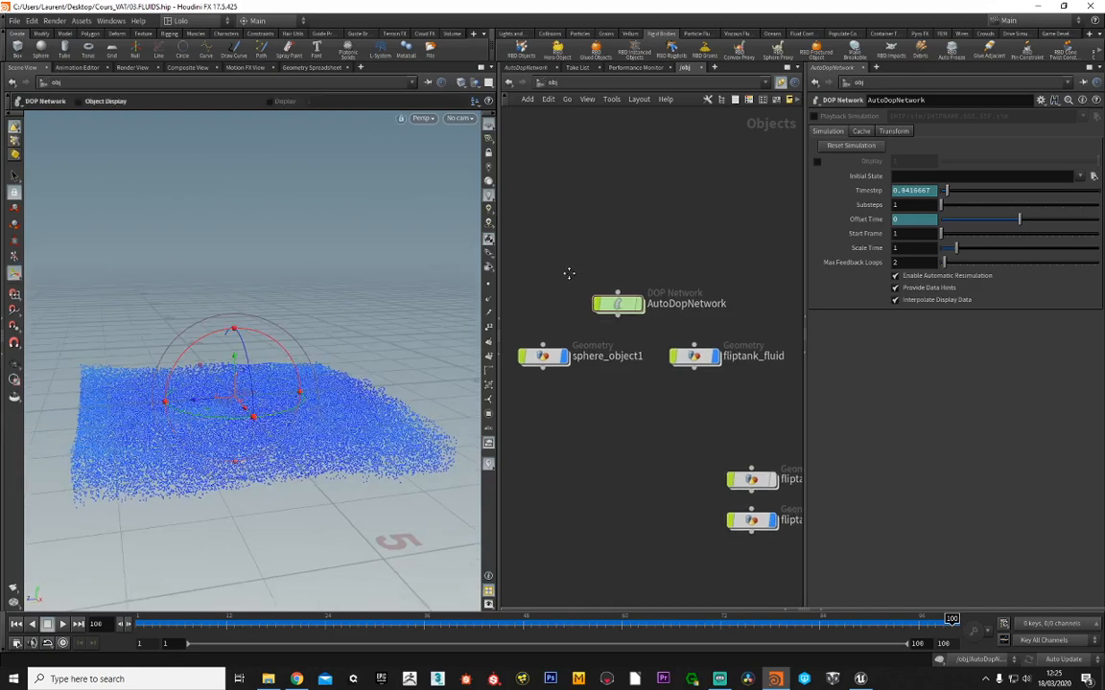
{"action": "double_click", "coordinate": [702, 357]}
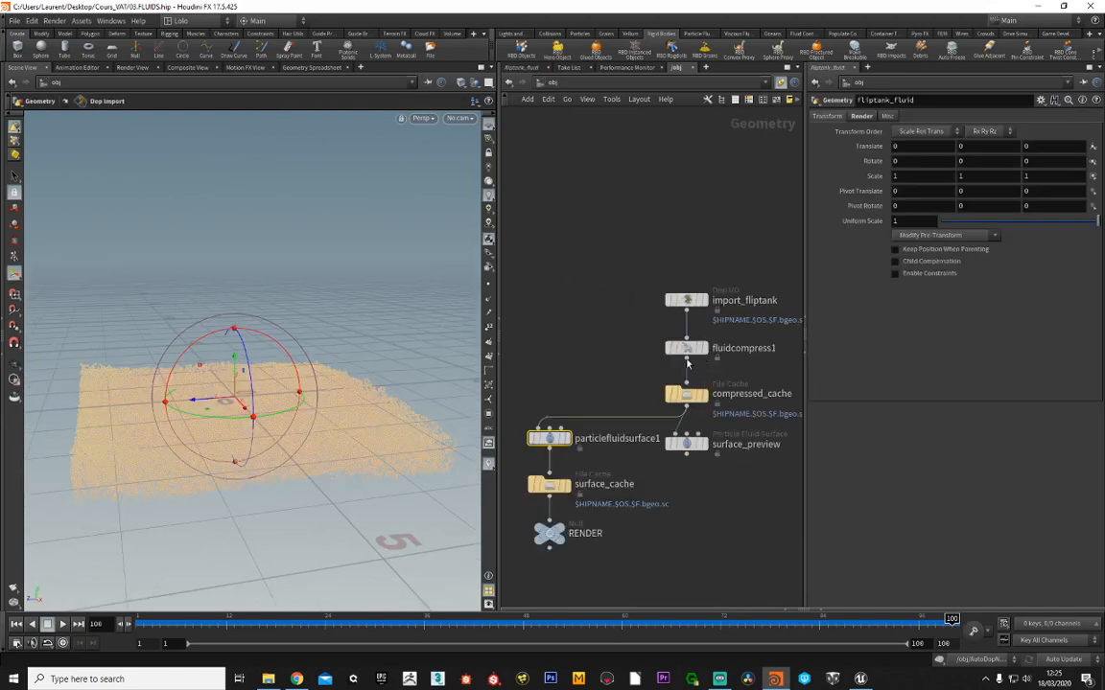
{"action": "middle_click_drag", "start_coordinate": [627, 296], "coordinate": [635, 293]}
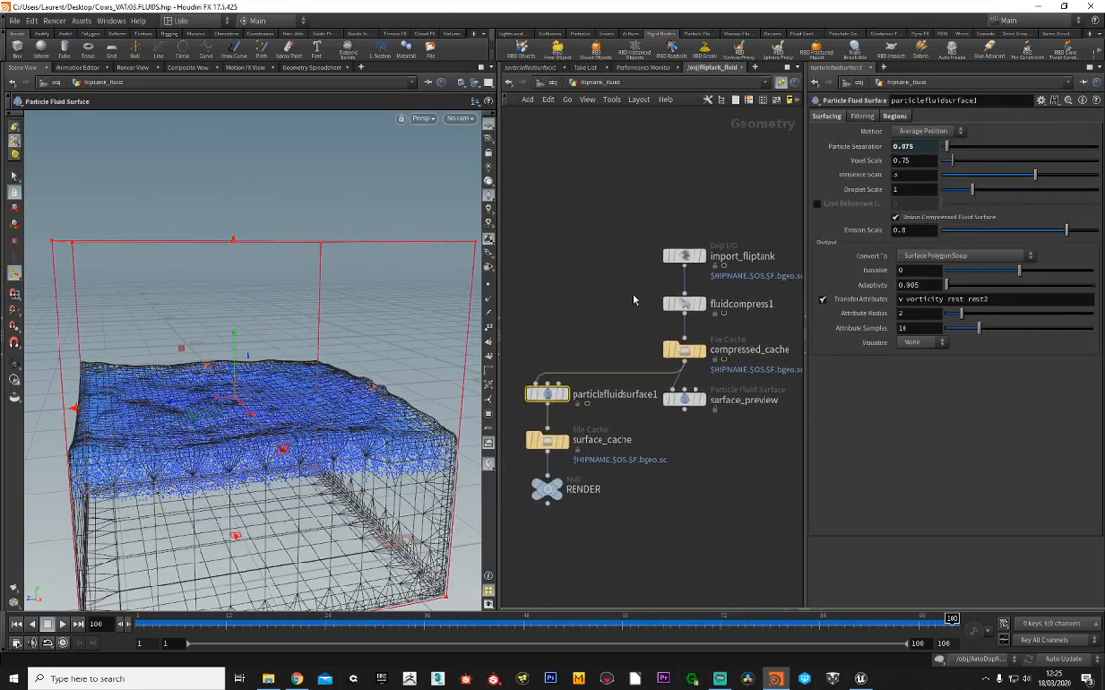
{"action": "left_click_drag", "start_coordinate": [307, 396], "coordinate": [278, 330], "text": "alt"}
{"action": "key", "text": "Return"}
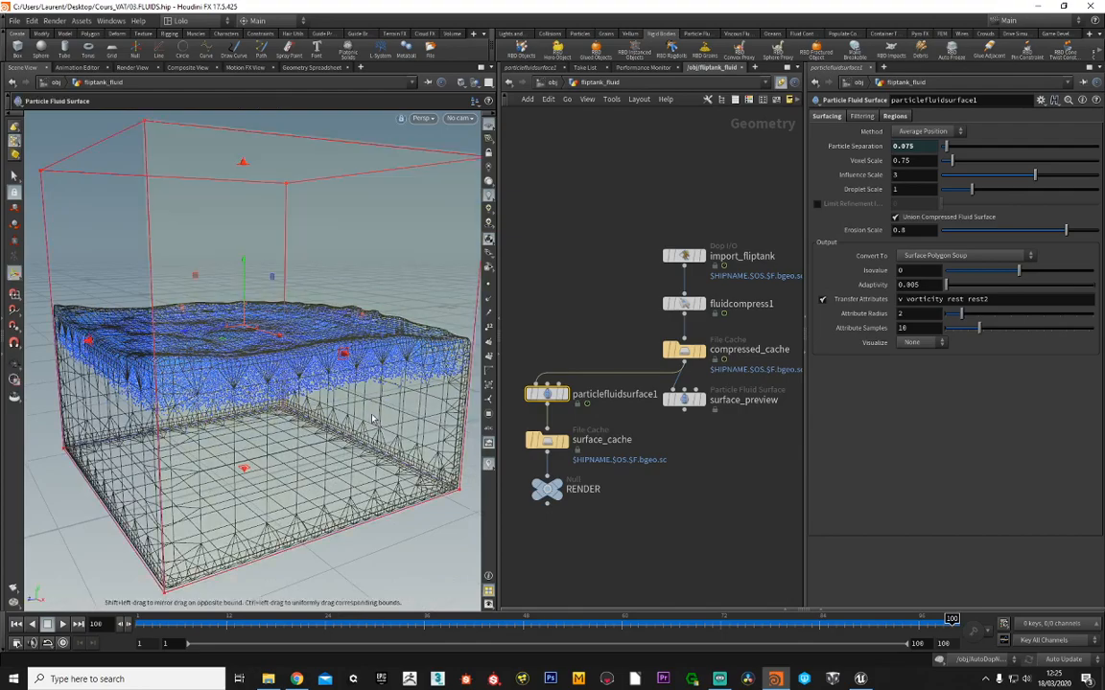
{"action": "key", "text": "Escape"}
{"action": "mouse_move", "coordinate": [218, 438]}
{"action": "left_mouse_down"}
{"action": "mouse_move", "coordinate": [191, 451]}
{"action": "mouse_move", "coordinate": [171, 427]}
{"action": "mouse_move", "coordinate": [231, 407]}
{"action": "mouse_move", "coordinate": [241, 442]}
{"action": "mouse_move", "coordinate": [236, 433]}
{"action": "left_mouse_up"}
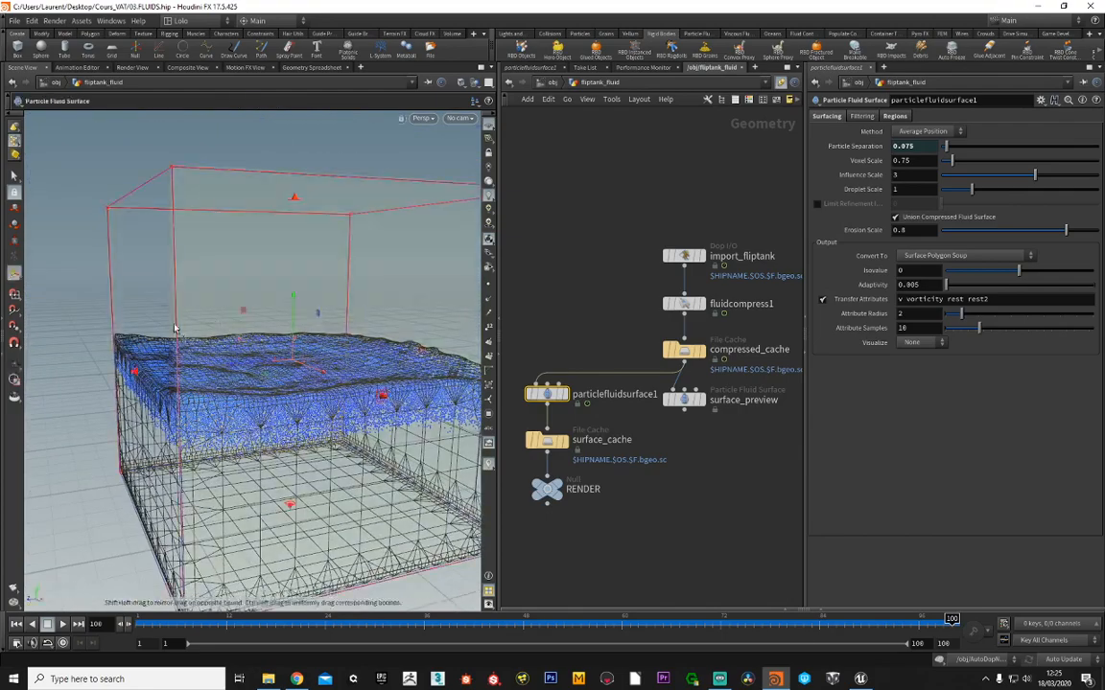
{"action": "left_click_drag", "start_coordinate": [178, 326], "coordinate": [249, 387], "text": "alt"}
{"action": "middle_click_drag", "start_coordinate": [614, 306], "coordinate": [604, 309]}
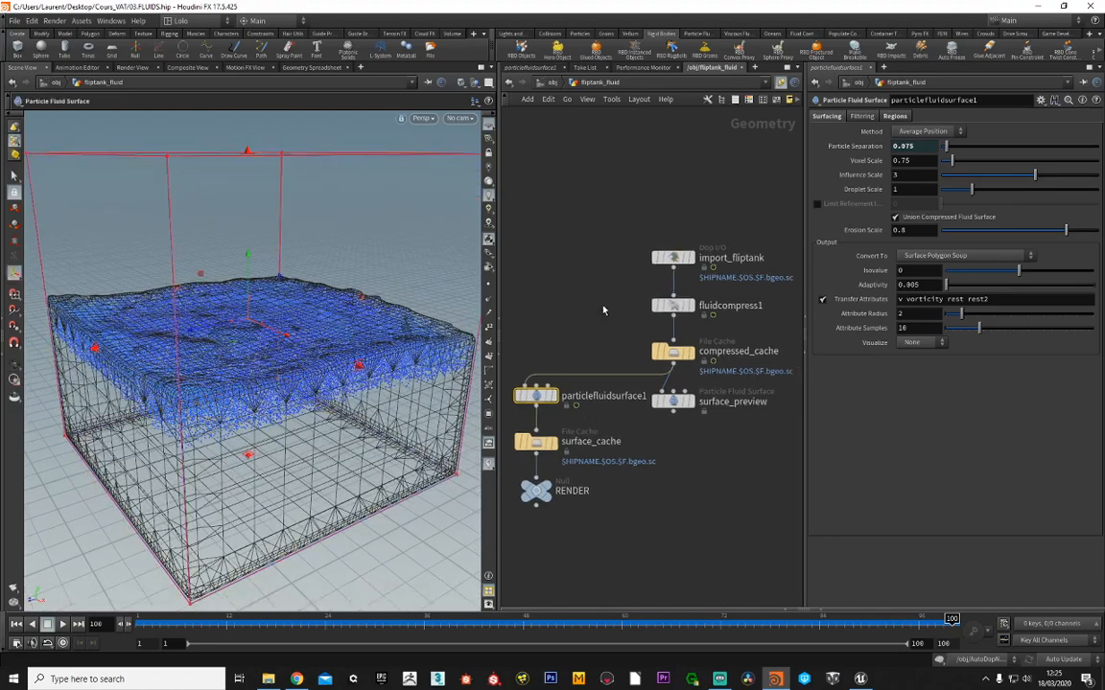
- Wire import_fliptank directly into particlefluidsurface1, delete fluidcompress1, compressed_cache and surface_preview, and lay out the remaining nodes
{"action": "middle_click_drag", "start_coordinate": [697, 438], "coordinate": [713, 452]}
{"action": "left_click_drag", "start_coordinate": [698, 470], "coordinate": [540, 394]}
{"action": "left_click", "coordinate": [743, 510]}
{"action": "left_click_drag", "start_coordinate": [746, 292], "coordinate": [652, 453]}
{"action": "key", "text": "Delete"}
{"action": "key", "text": "l"}
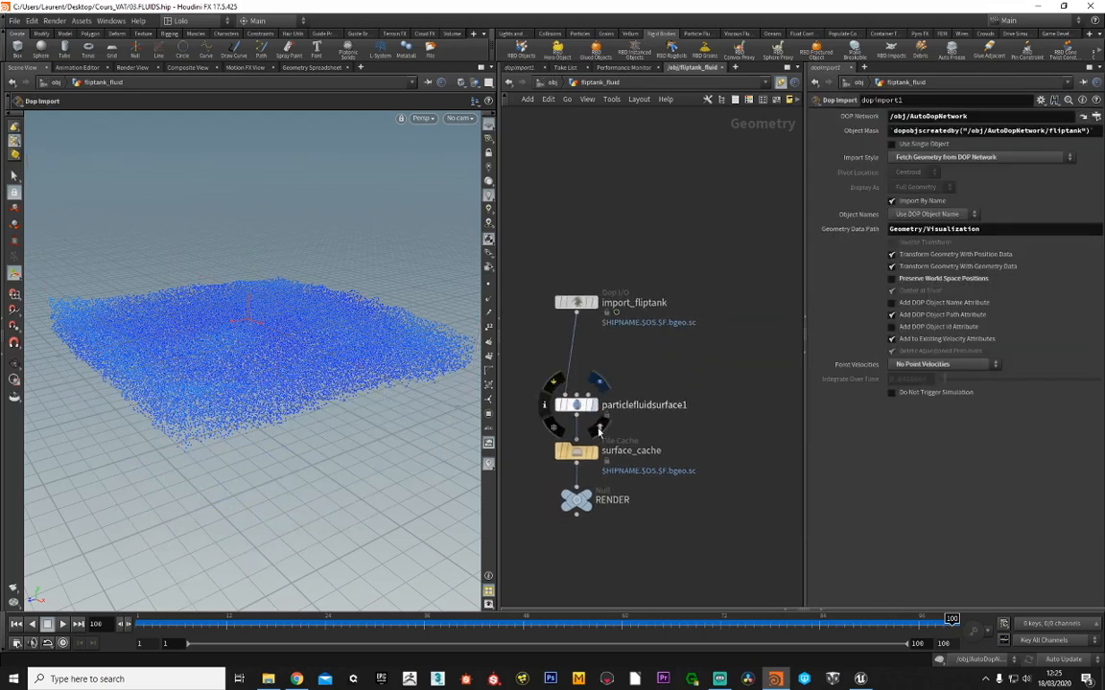
- Display particlefluidsurface1 and go to frame 18 to inspect the meshed fluid around the impact
{"action": "left_click", "coordinate": [593, 404]}
{"action": "key", "text": "Escape"}
{"action": "mouse_move", "coordinate": [233, 345]}
{"action": "left_mouse_down"}
{"action": "mouse_move", "coordinate": [221, 321]}
{"action": "mouse_move", "coordinate": [249, 348]}
{"action": "mouse_move", "coordinate": [354, 333]}
{"action": "mouse_move", "coordinate": [280, 355]}
{"action": "mouse_move", "coordinate": [234, 342]}
{"action": "left_mouse_up"}
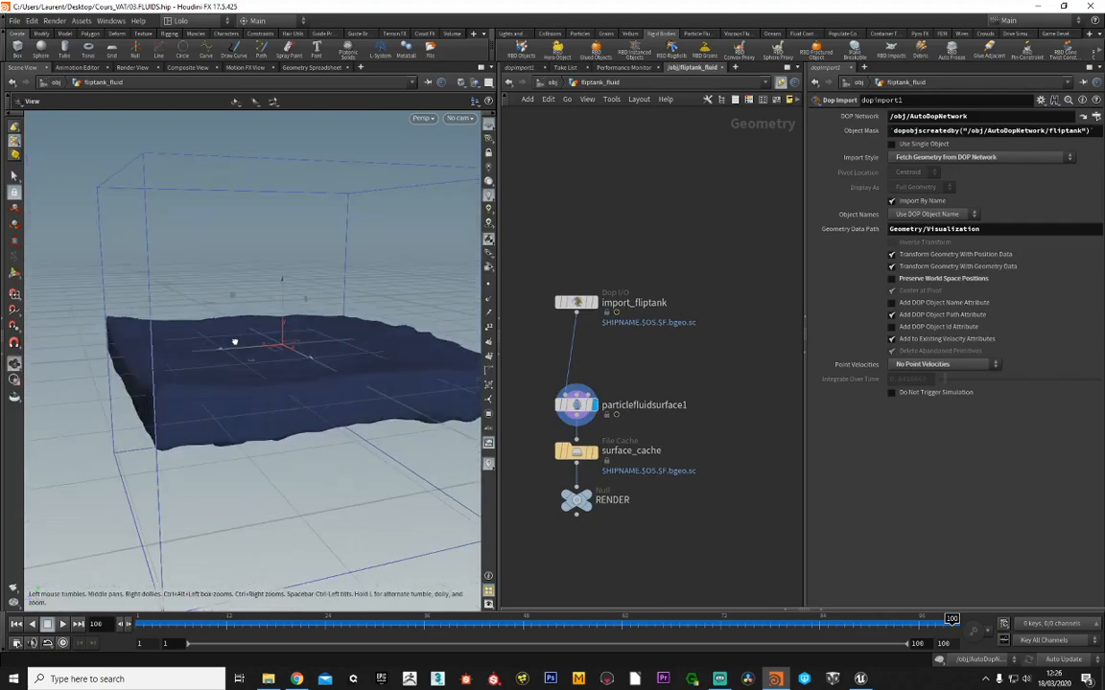
{"action": "key", "text": "Return"}
{"action": "left_click", "coordinate": [275, 620]}
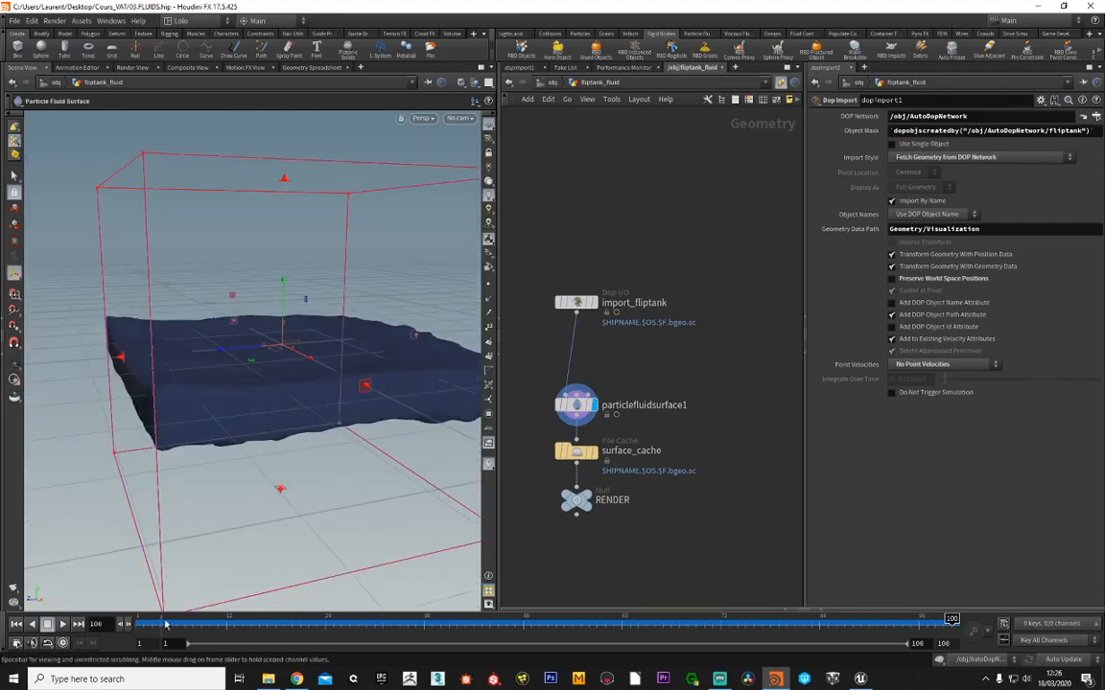
{"action": "left_click_drag", "start_coordinate": [244, 345], "coordinate": [291, 367], "text": "alt"}
{"action": "scroll", "coordinate": [294, 377], "scroll_direction": "up", "scroll_amount": 4}
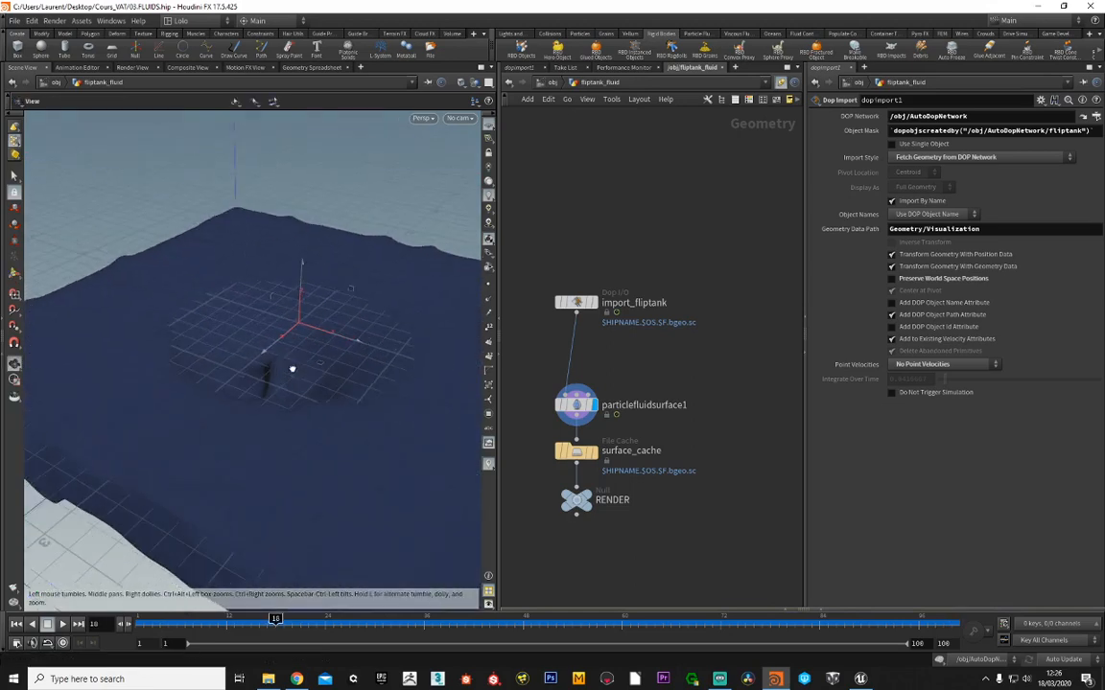
- Hide the reference grid in the viewport and view the impact area of the fluid surface up close
{"action": "left_click", "coordinate": [489, 126]}
{"action": "left_click_drag", "start_coordinate": [325, 329], "coordinate": [278, 351]}
{"action": "scroll", "coordinate": [278, 351], "scroll_direction": "down", "scroll_amount": 3}
{"action": "middle_click_drag", "start_coordinate": [279, 351], "coordinate": [290, 303]}
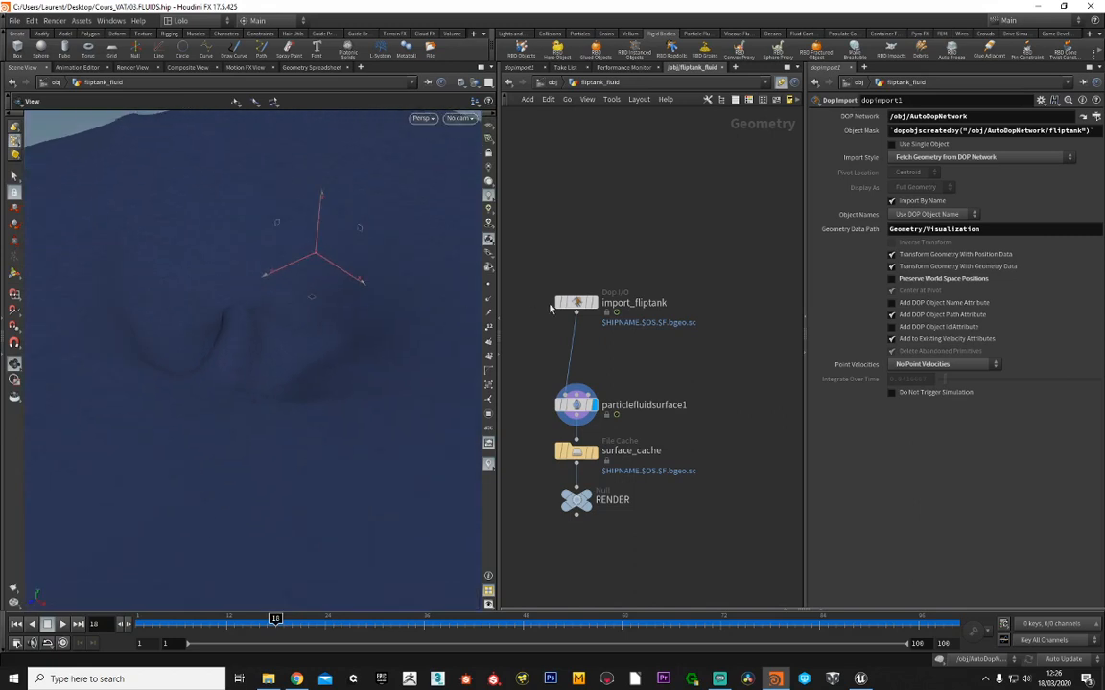
- Examine the surfacing, output conversion, filtering and region parameters of particlefluidsurface1
{"action": "left_click", "coordinate": [578, 410]}
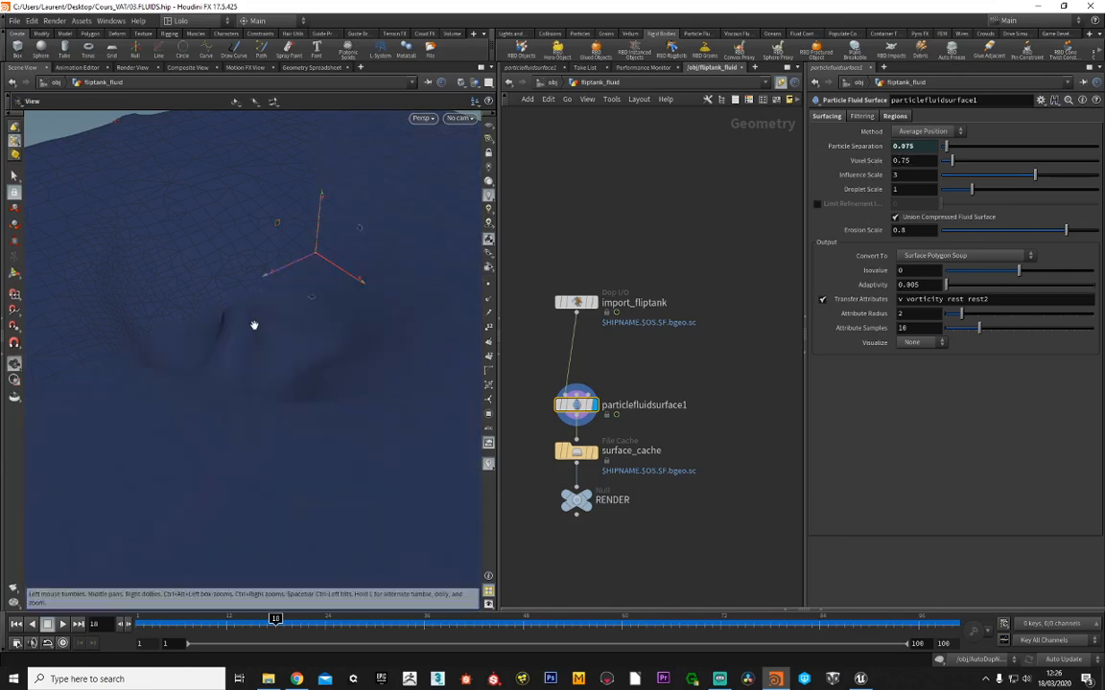
{"action": "scroll", "coordinate": [254, 326], "scroll_direction": "down", "scroll_amount": 5}
{"action": "mouse_move", "coordinate": [254, 325]}
{"action": "left_mouse_down", "text": "alt"}
{"action": "mouse_move", "coordinate": [263, 293]}
{"action": "mouse_move", "coordinate": [308, 306]}
{"action": "mouse_move", "coordinate": [251, 338]}
{"action": "left_mouse_up", "text": "alt"}
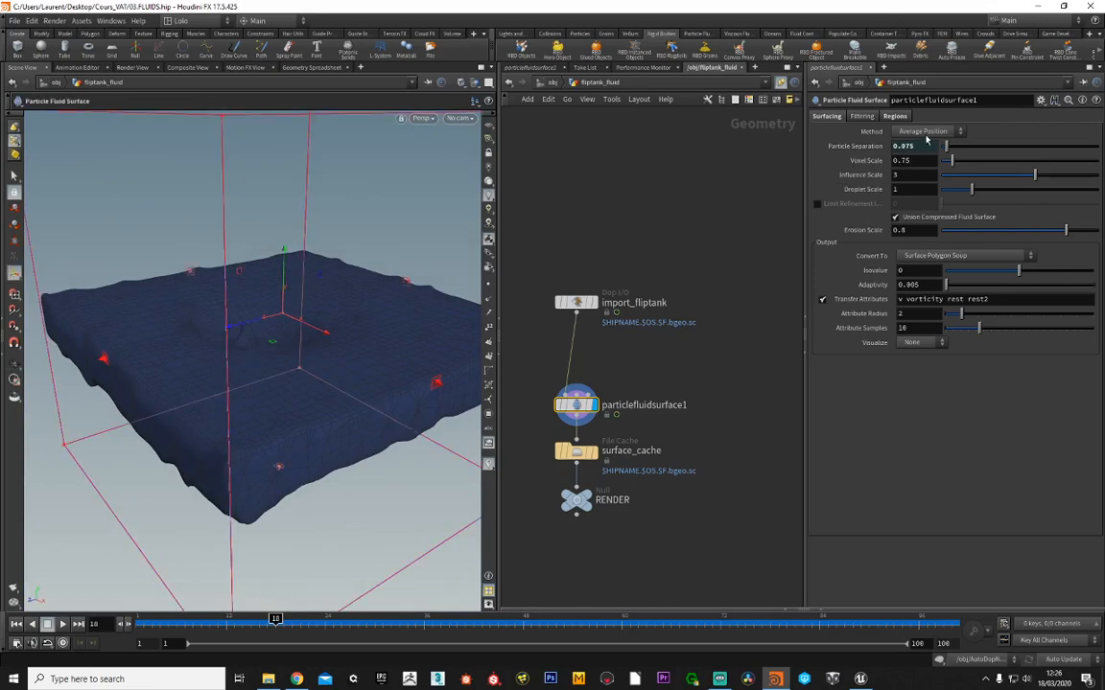
{"action": "left_click", "coordinate": [898, 145]}
{"action": "left_click", "coordinate": [953, 255]}
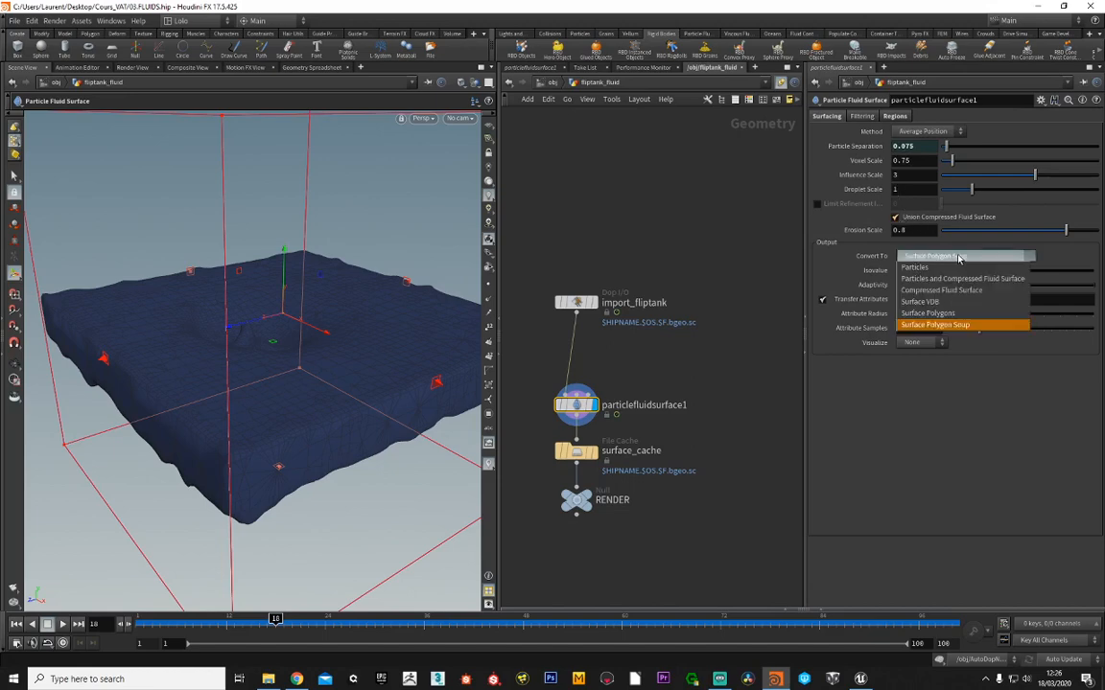
{"action": "left_click", "coordinate": [957, 257]}
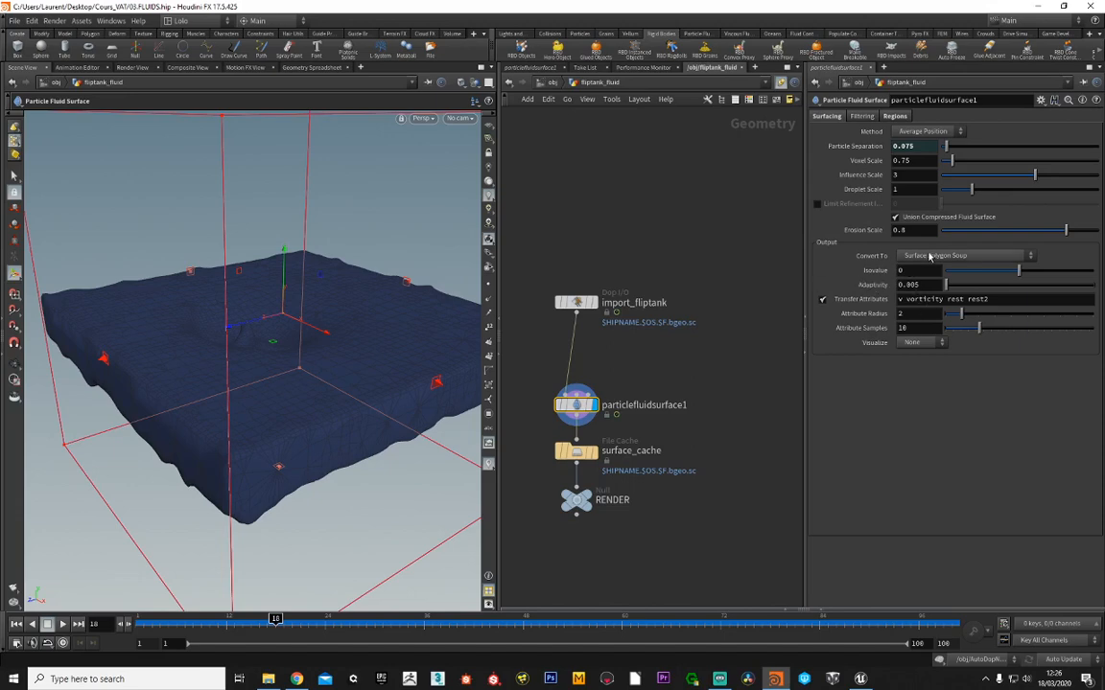
{"action": "left_click", "coordinate": [861, 117]}
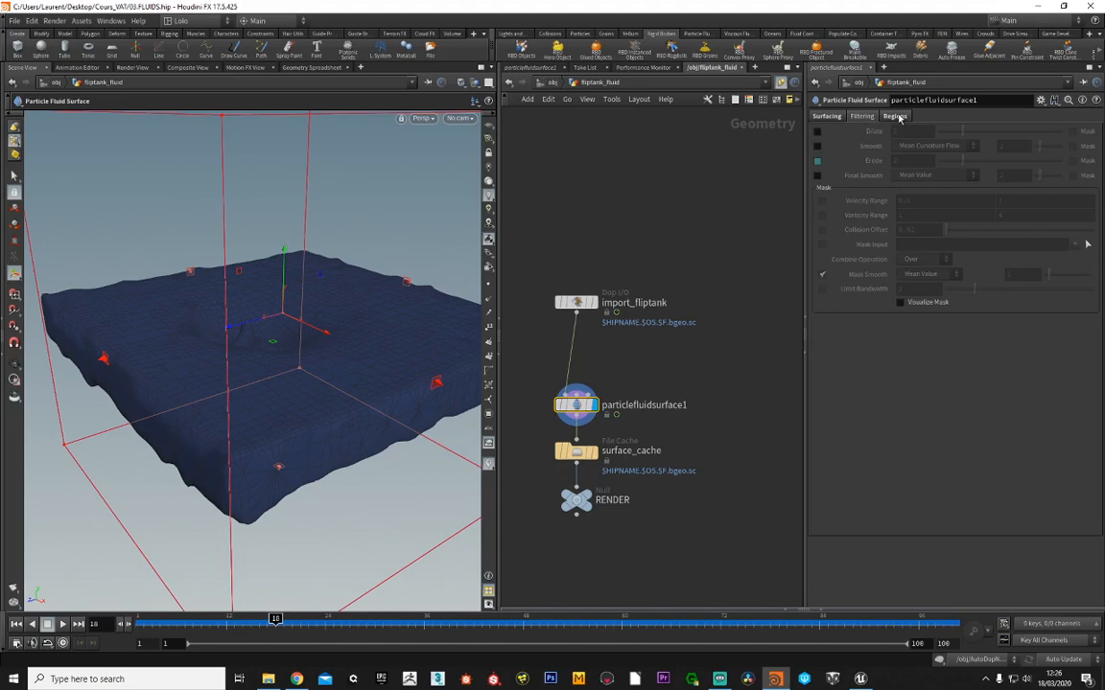
{"action": "left_click", "coordinate": [895, 117]}
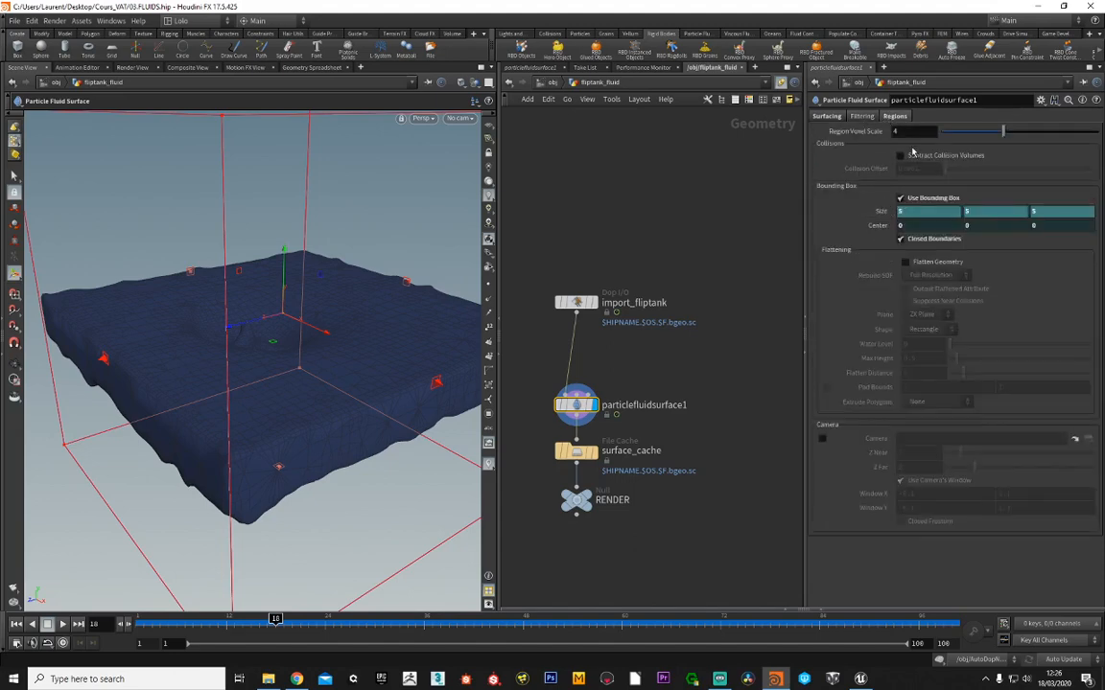
{"action": "left_click", "coordinate": [827, 116]}
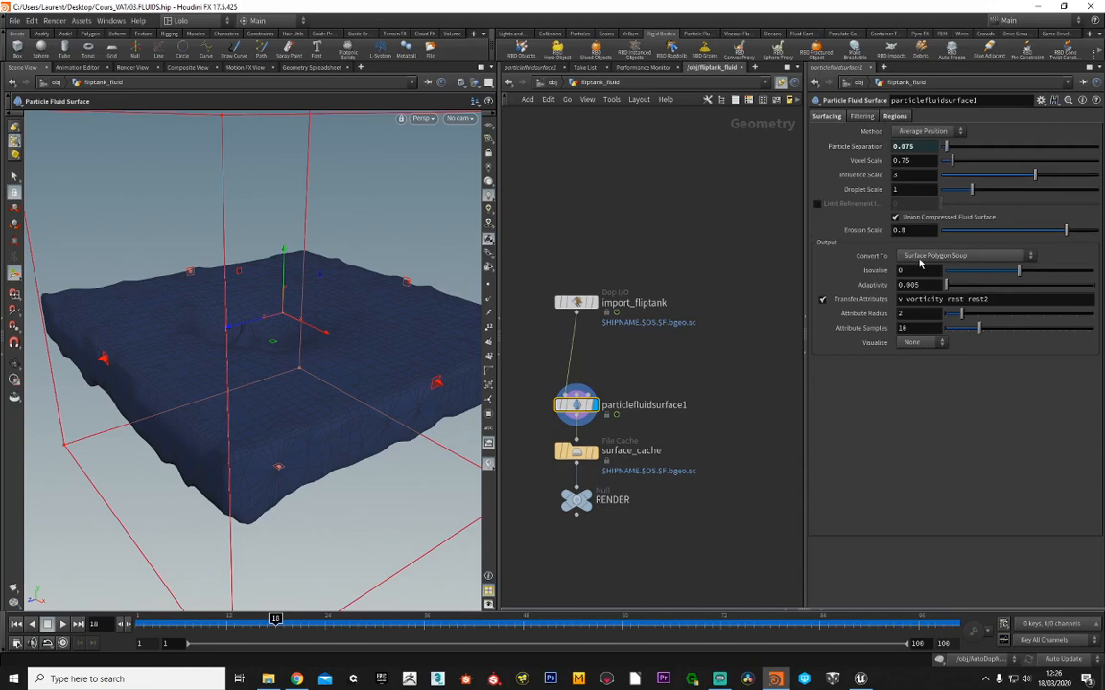
- Try Surface Polygons as the output conversion of particlefluidsurface1, and switch back to Surface Polygon Soup
{"action": "left_click", "coordinate": [920, 259]}
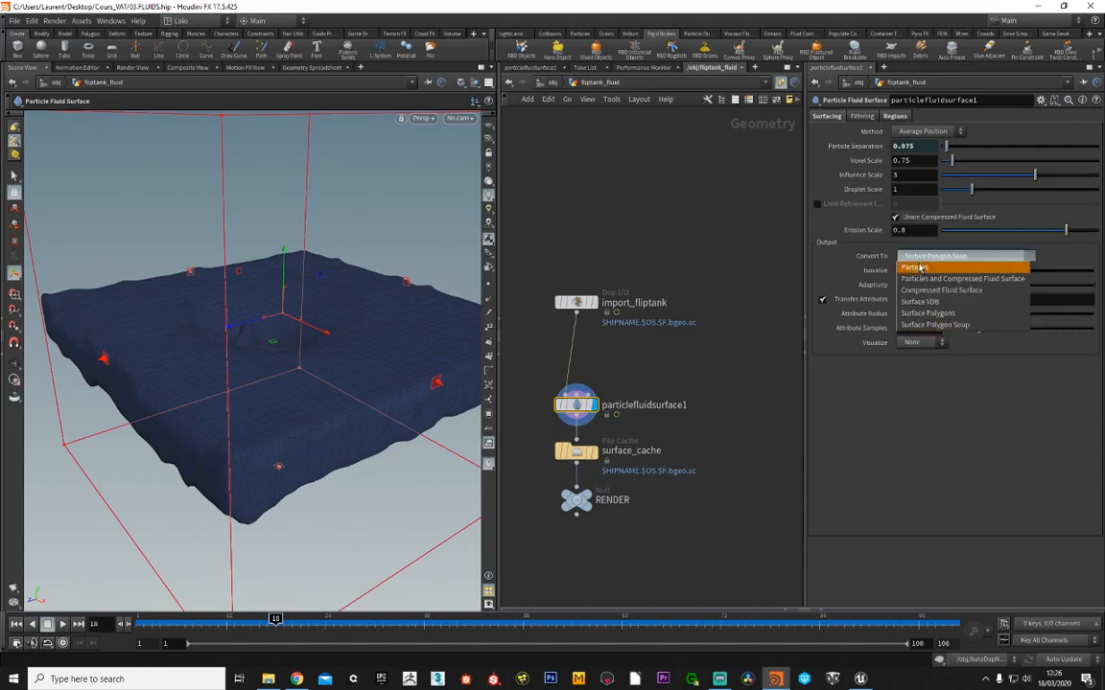
{"action": "left_click", "coordinate": [945, 316]}
{"action": "left_click", "coordinate": [914, 259]}
{"action": "left_click", "coordinate": [932, 326]}
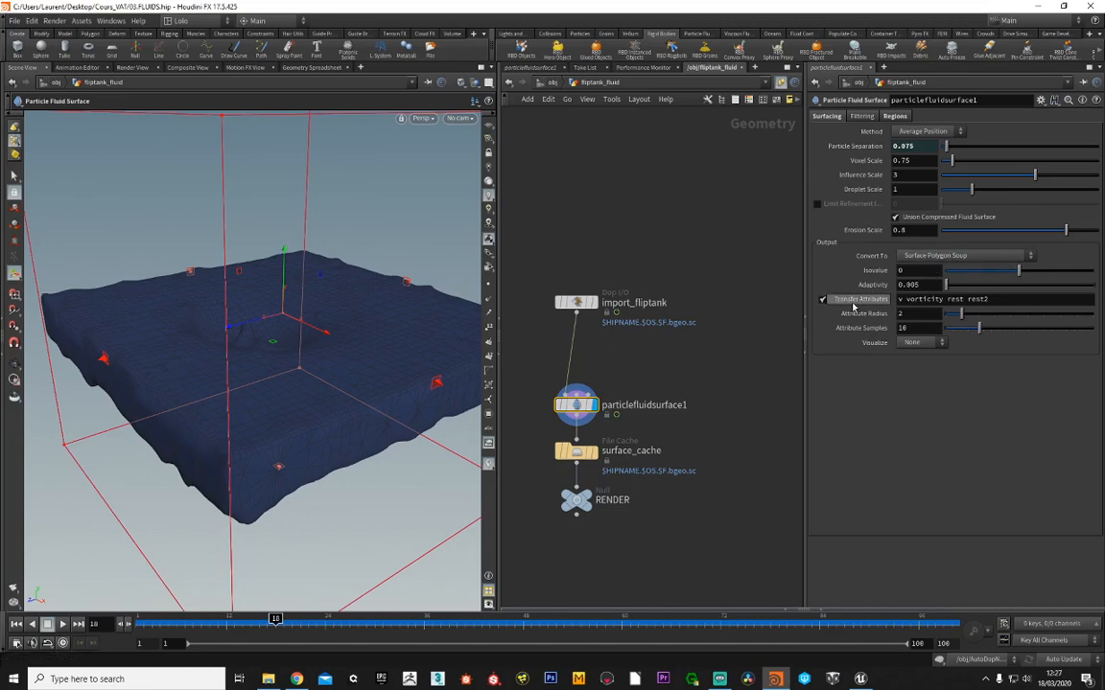
- Select surface_cache and move it slightly farther below particlefluidsurface1
{"action": "middle_click_drag", "start_coordinate": [665, 372], "coordinate": [676, 305]}
{"action": "left_click", "coordinate": [593, 388]}
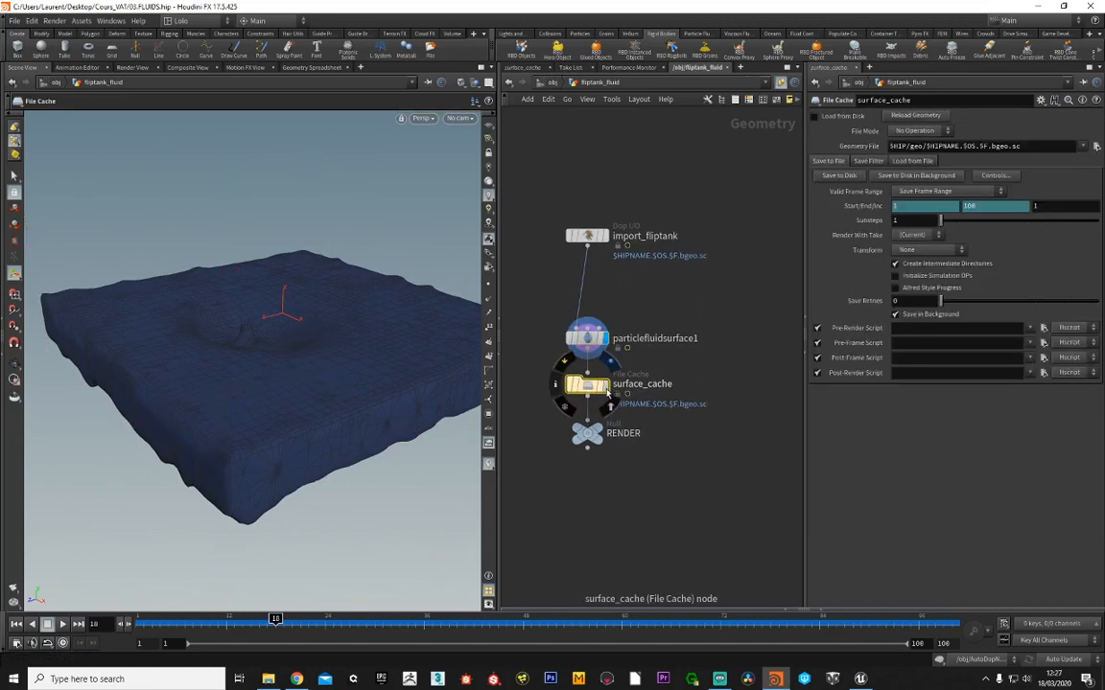
{"action": "left_click_drag", "start_coordinate": [589, 387], "coordinate": [589, 393]}
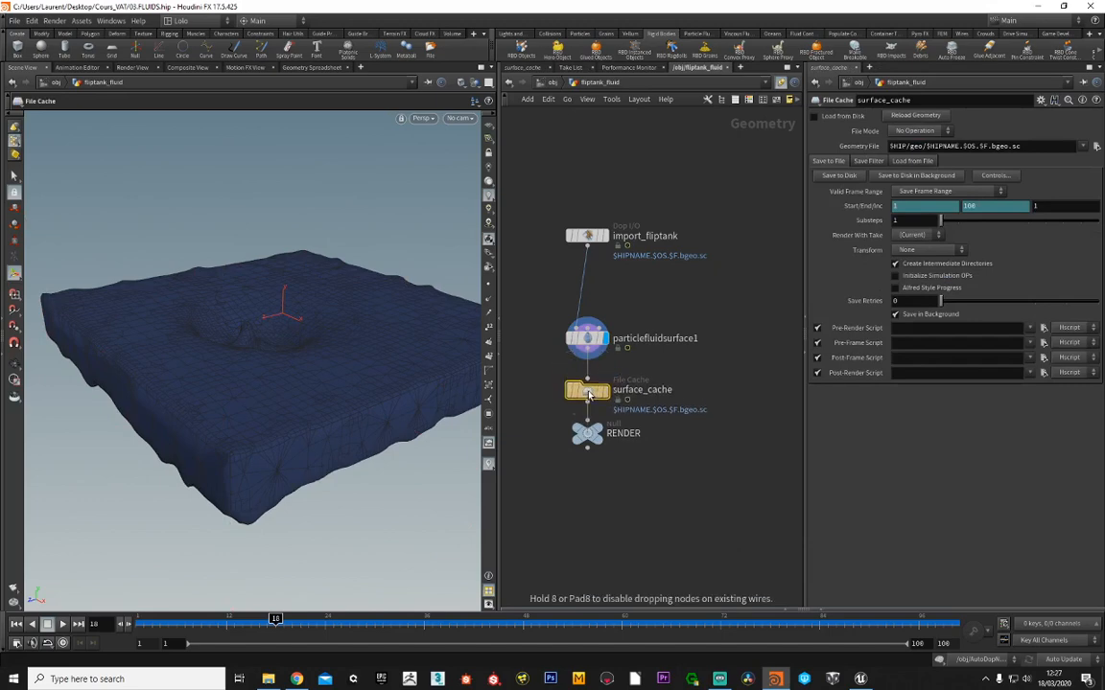
{"action": "left_click_drag", "start_coordinate": [589, 393], "coordinate": [589, 392]}
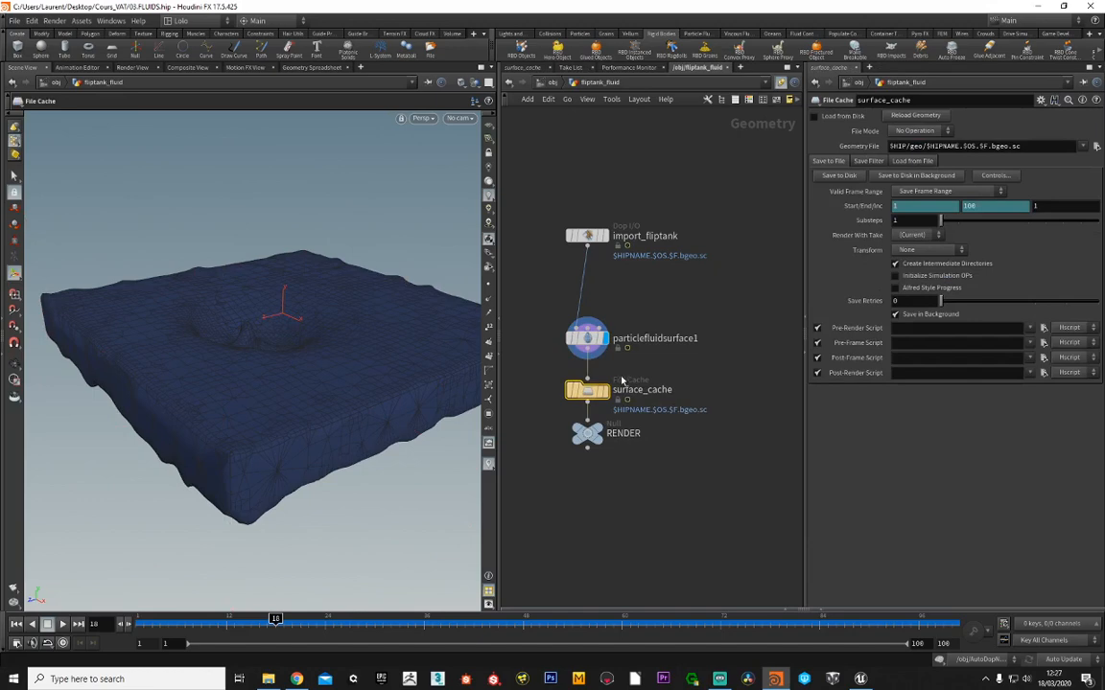
- Play the meshed fluid simulation from frame 1 to check the splash, and rewind to frame 1
{"action": "left_click", "coordinate": [17, 625]}
{"action": "left_click", "coordinate": [64, 626]}
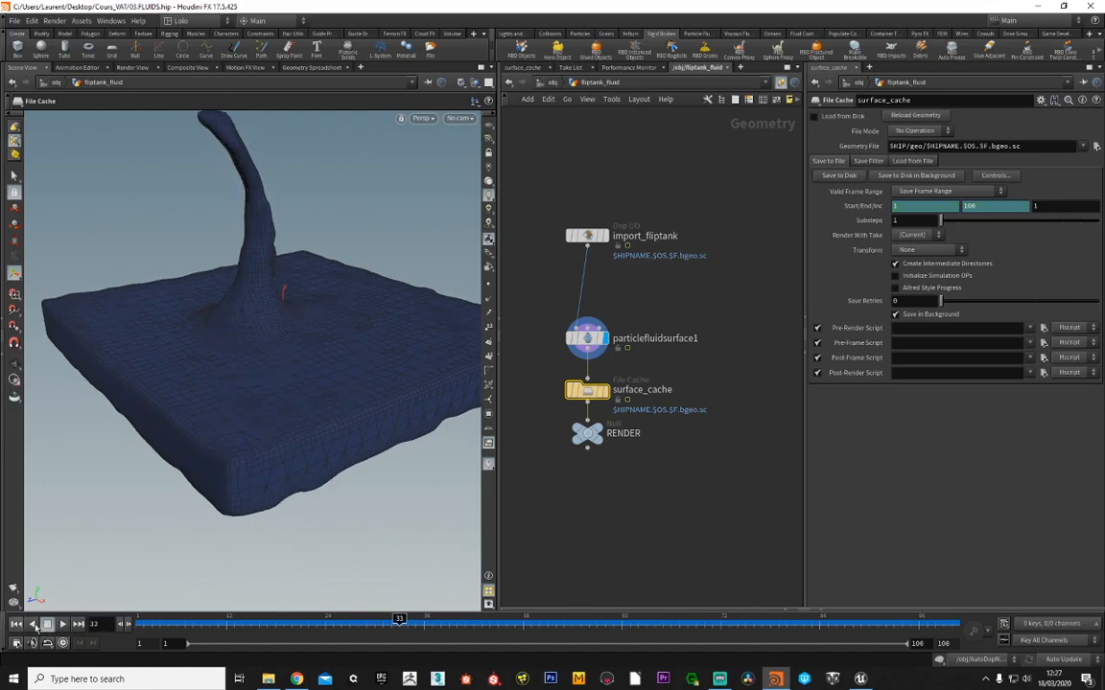
{"action": "left_click", "coordinate": [33, 624]}
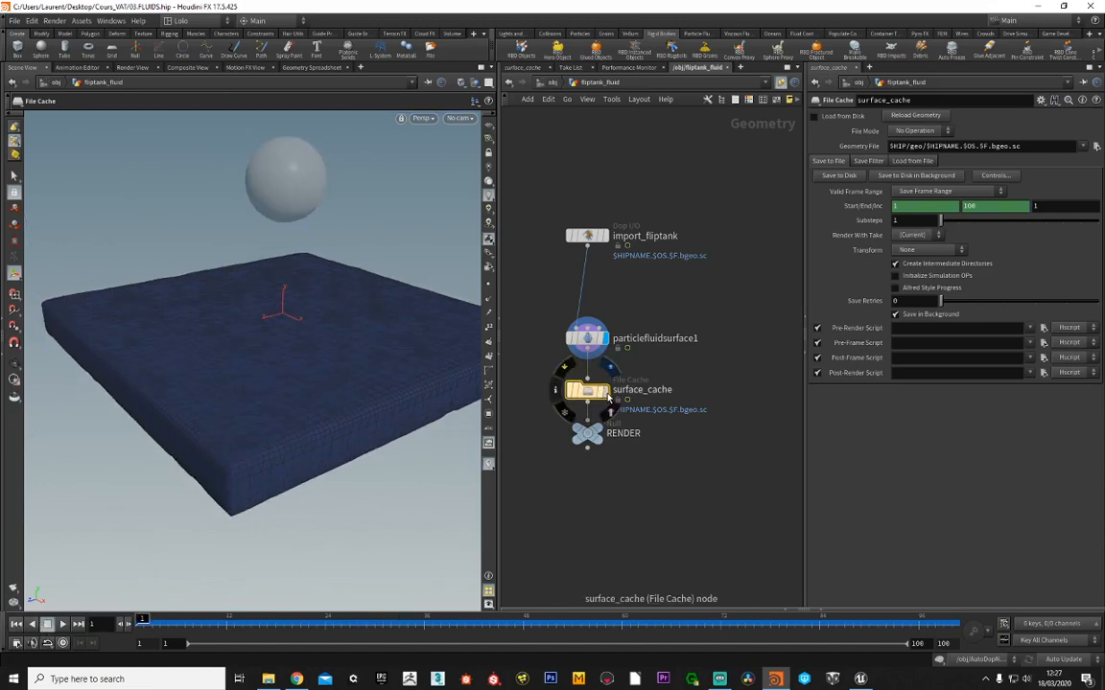
- Make surface_cache the displayed node in the fliptank_fluid network
{"action": "left_click", "coordinate": [605, 393]}
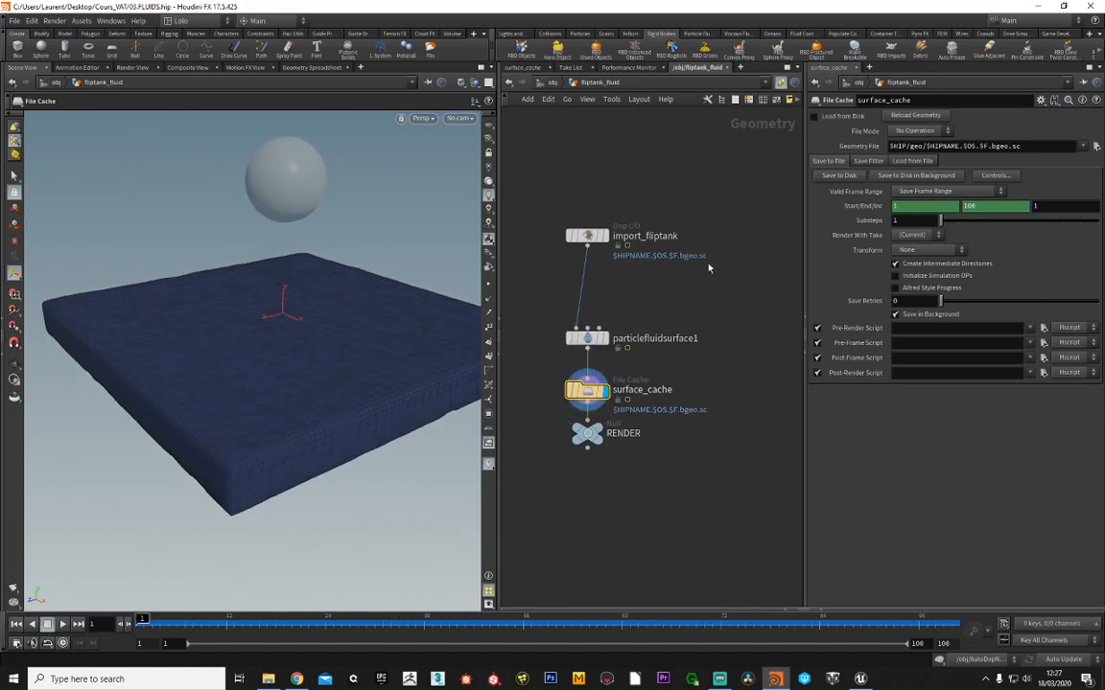
- Save the surface_cache geometry sequence to disk for frames 1 to 100
{"action": "middle_click_drag", "start_coordinate": [709, 269], "coordinate": [658, 285]}
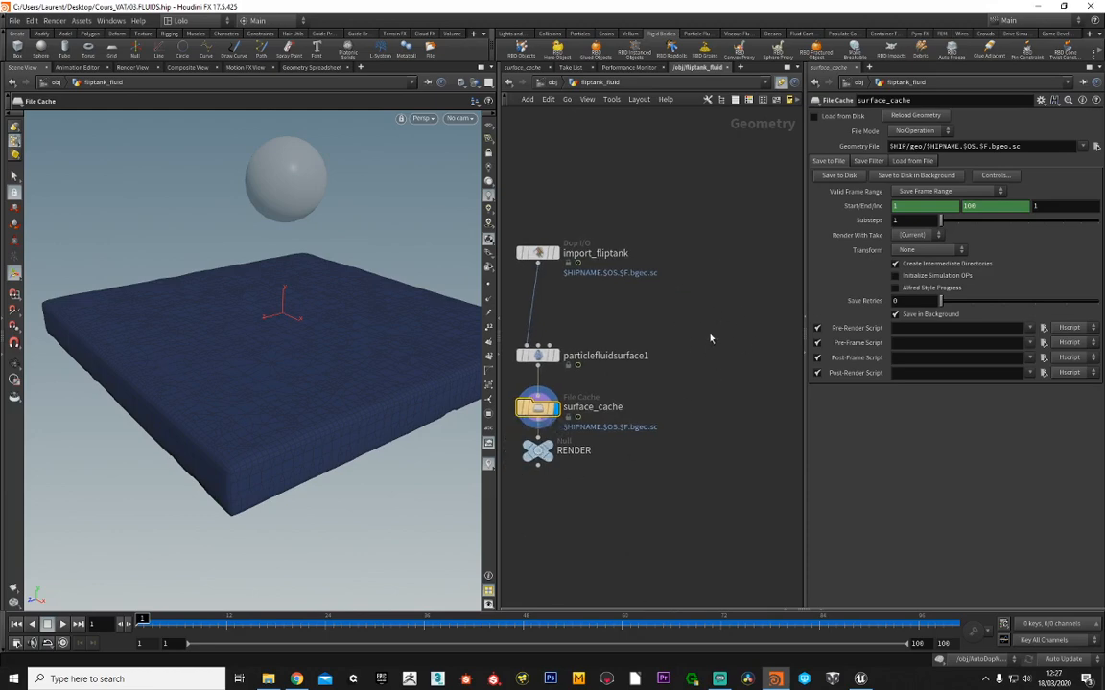
{"action": "middle_click_drag", "start_coordinate": [634, 352], "coordinate": [663, 326]}
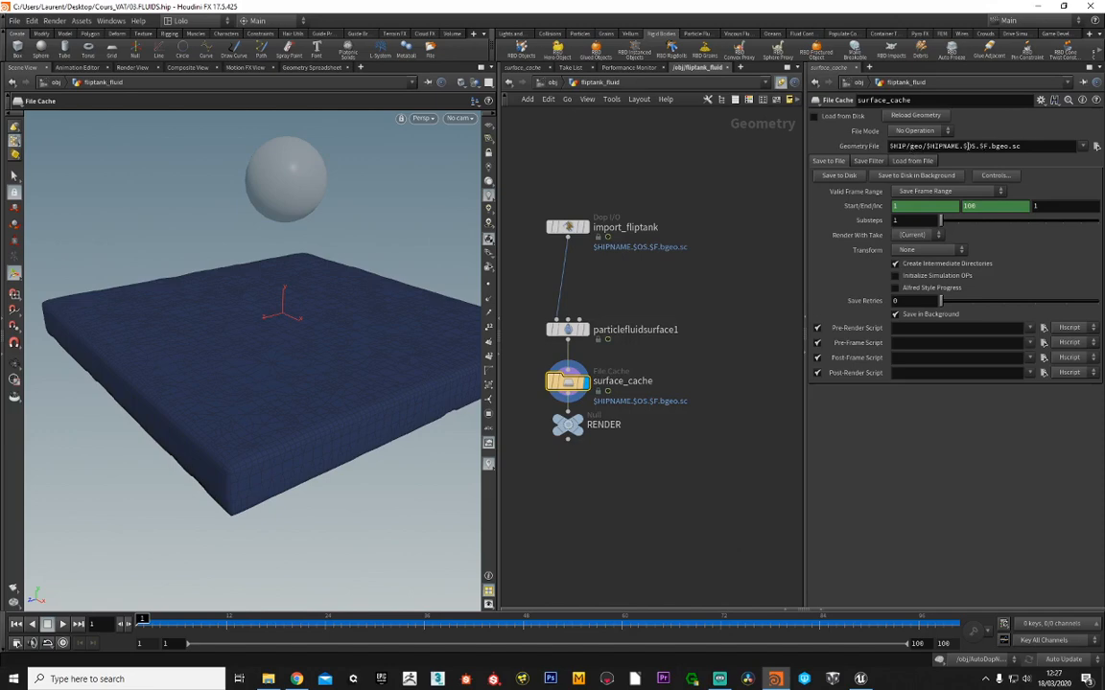
{"action": "left_click", "coordinate": [841, 177]}
- Add an unconnected File Cache node beside the fluid chain in the fliptank_fluid network
{"action": "middle_click_drag", "start_coordinate": [704, 265], "coordinate": [654, 275]}
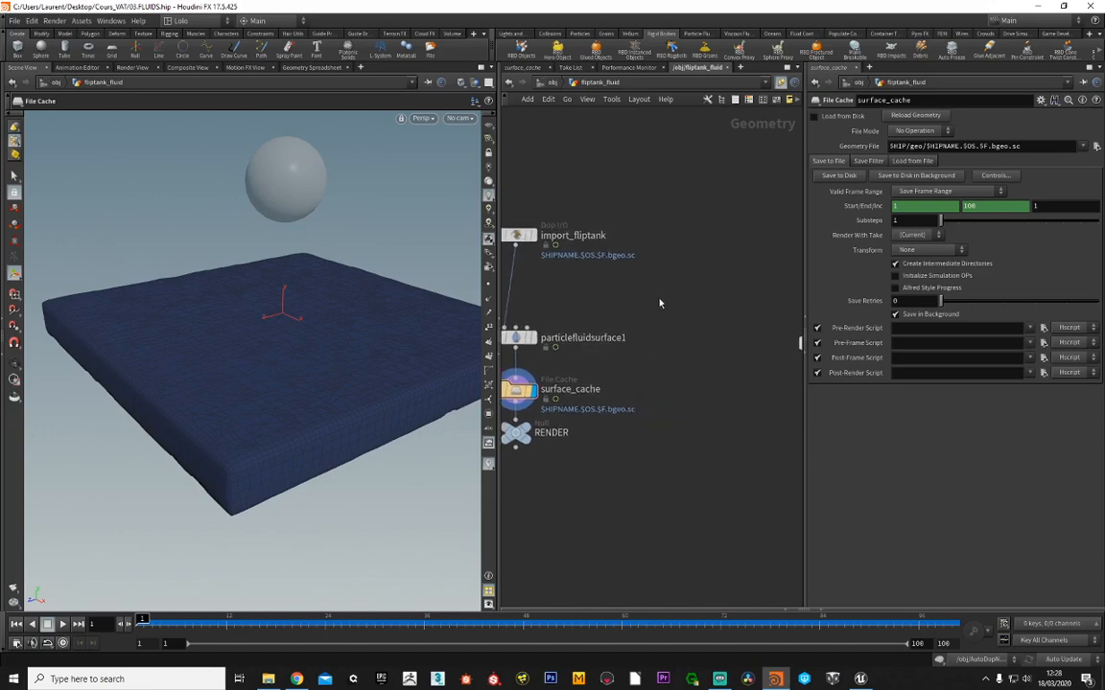
{"action": "middle_click_drag", "start_coordinate": [644, 366], "coordinate": [658, 369]}
{"action": "key", "text": "Tab"}
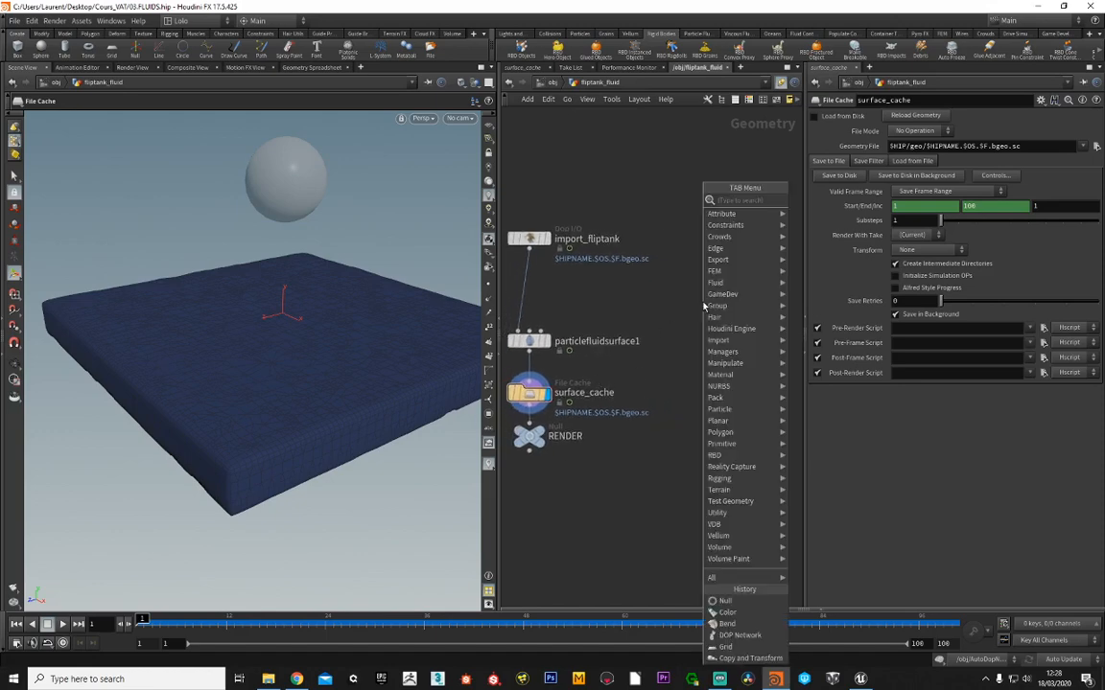
{"action": "type", "text": "file"}
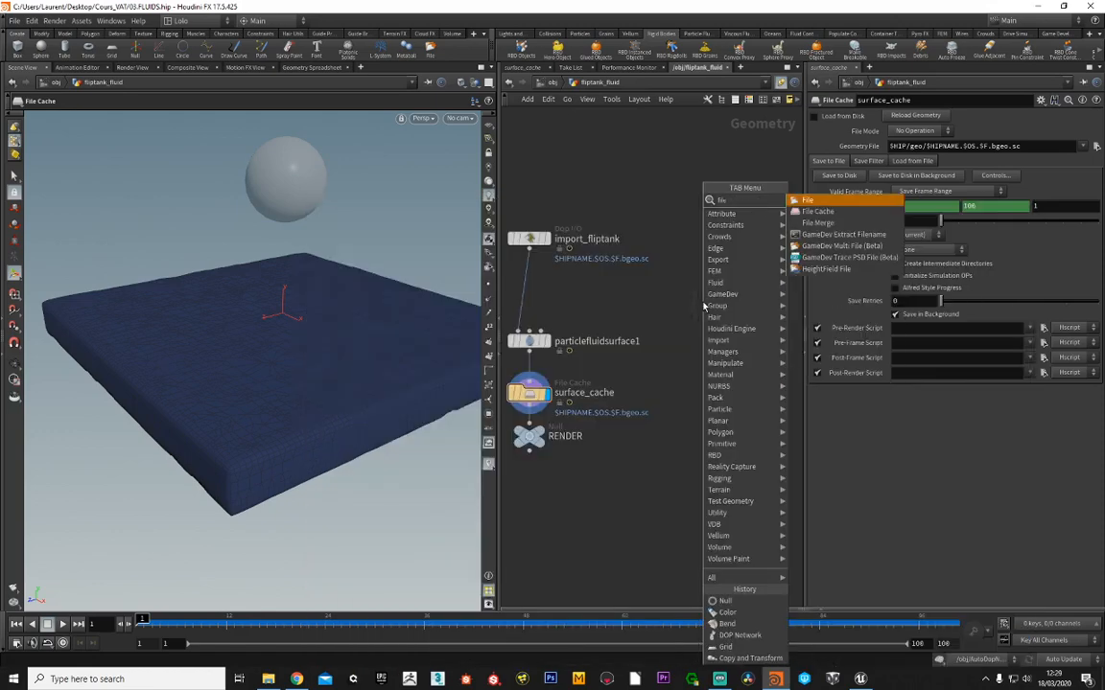
{"action": "key", "text": "Return"}
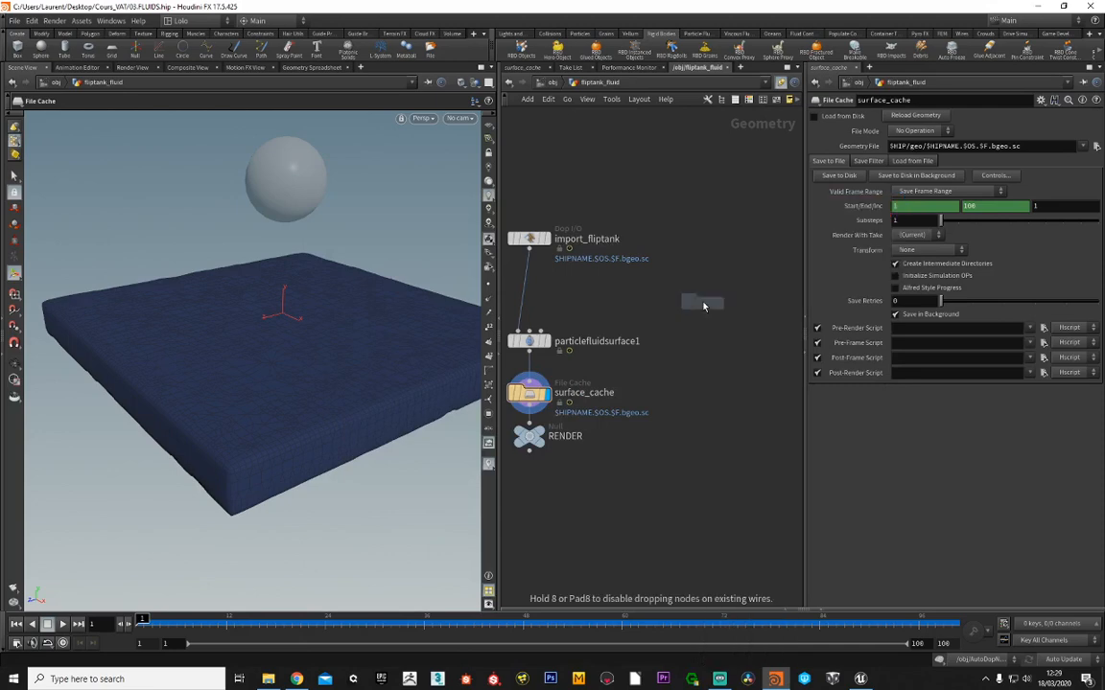
{"action": "left_click", "coordinate": [704, 306]}
{"action": "middle_click_drag", "start_coordinate": [730, 231], "coordinate": [664, 228]}
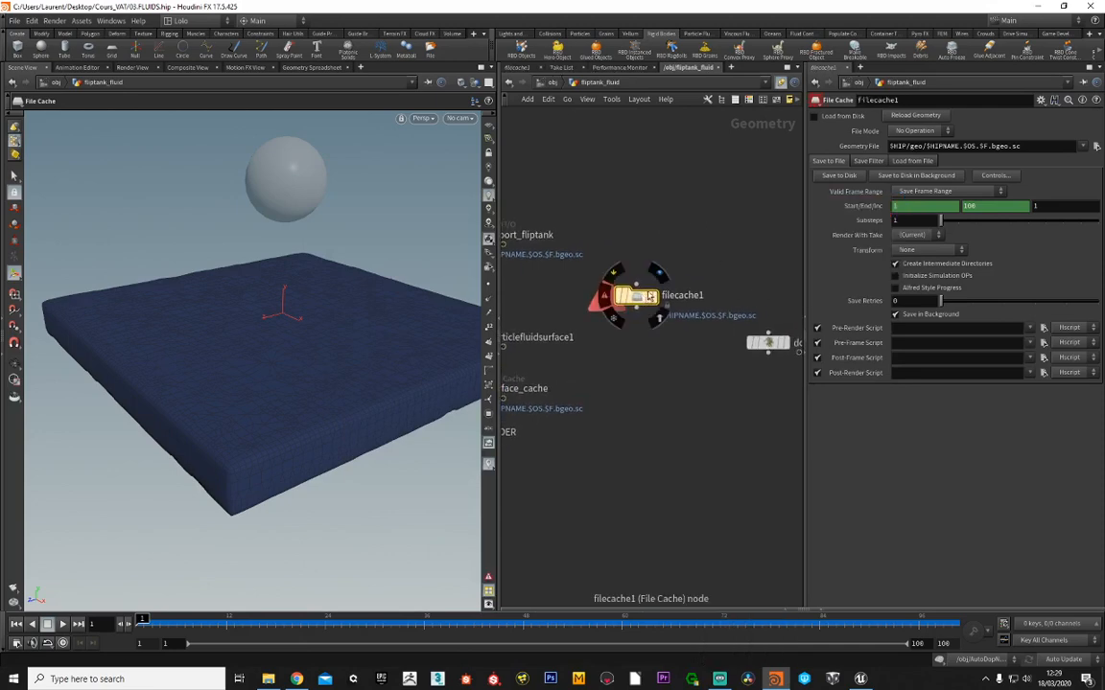
- Set the new File Cache node's file mode to Read Files and move it slightly upward
{"action": "left_click", "coordinate": [916, 131]}
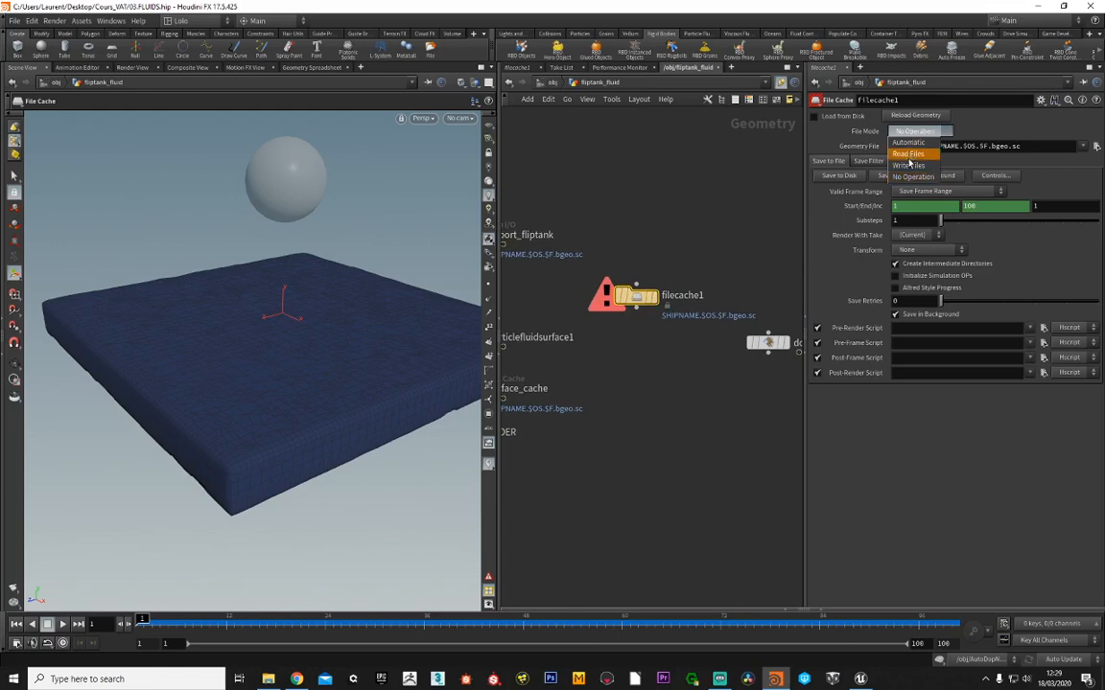
{"action": "left_click", "coordinate": [908, 155]}
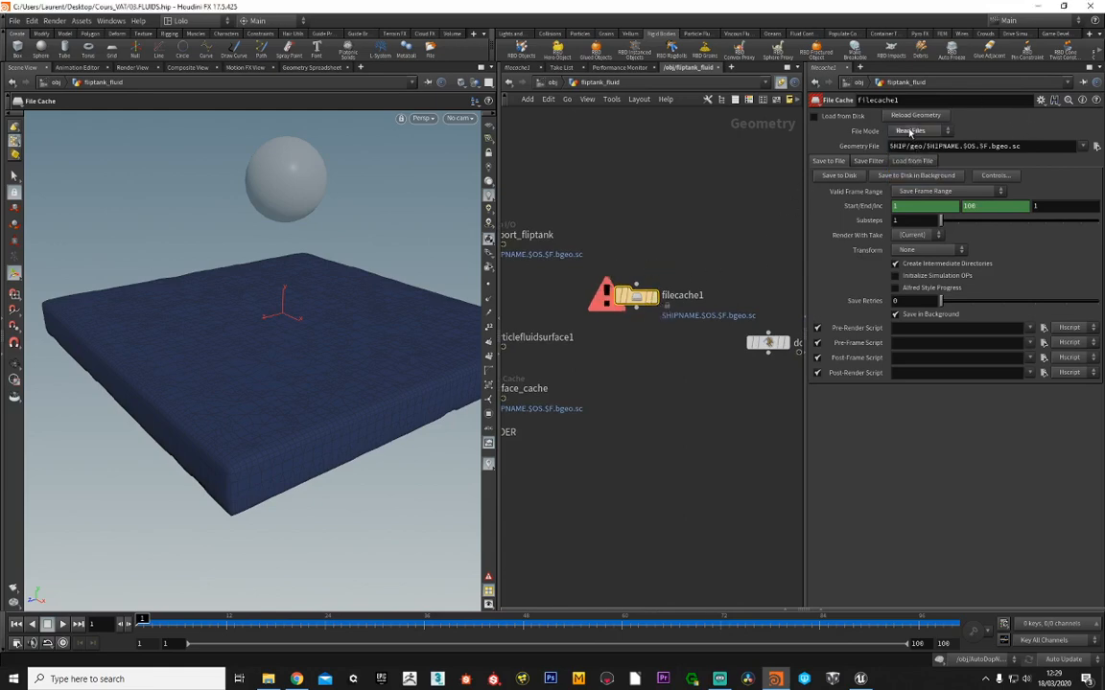
{"action": "left_click", "coordinate": [910, 132]}
{"action": "left_click", "coordinate": [671, 248]}
{"action": "left_click_drag", "start_coordinate": [633, 302], "coordinate": [644, 257]}
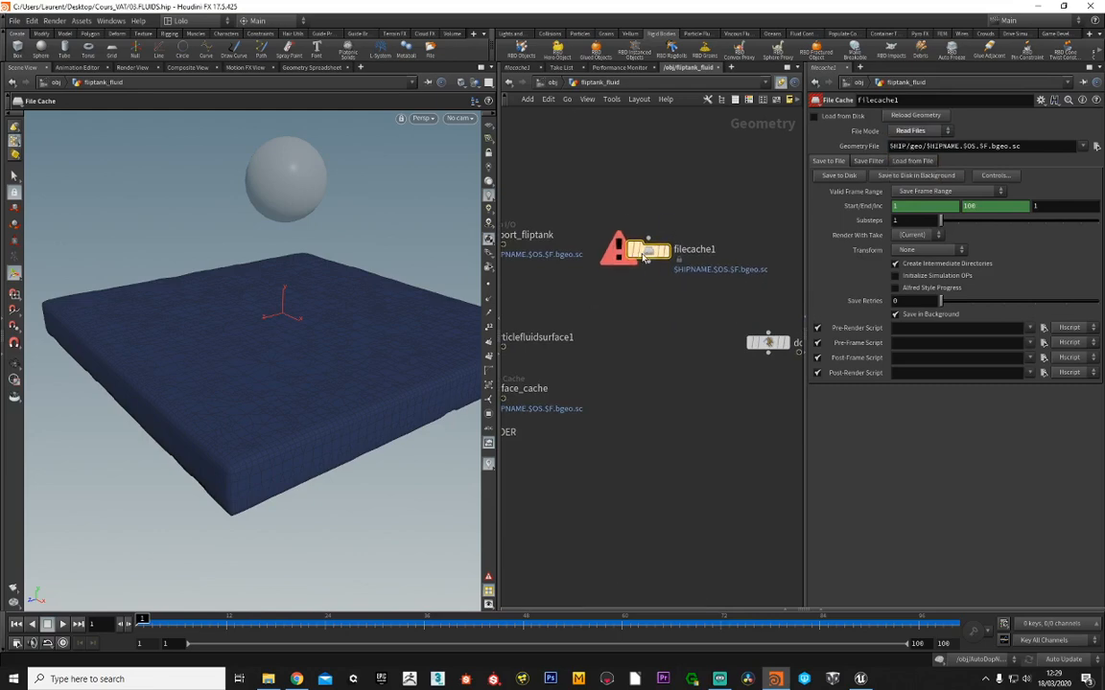
- Check the new File Cache node's error details, turn on Load from Disk and make it the displayed node
{"action": "left_click", "coordinate": [618, 251]}
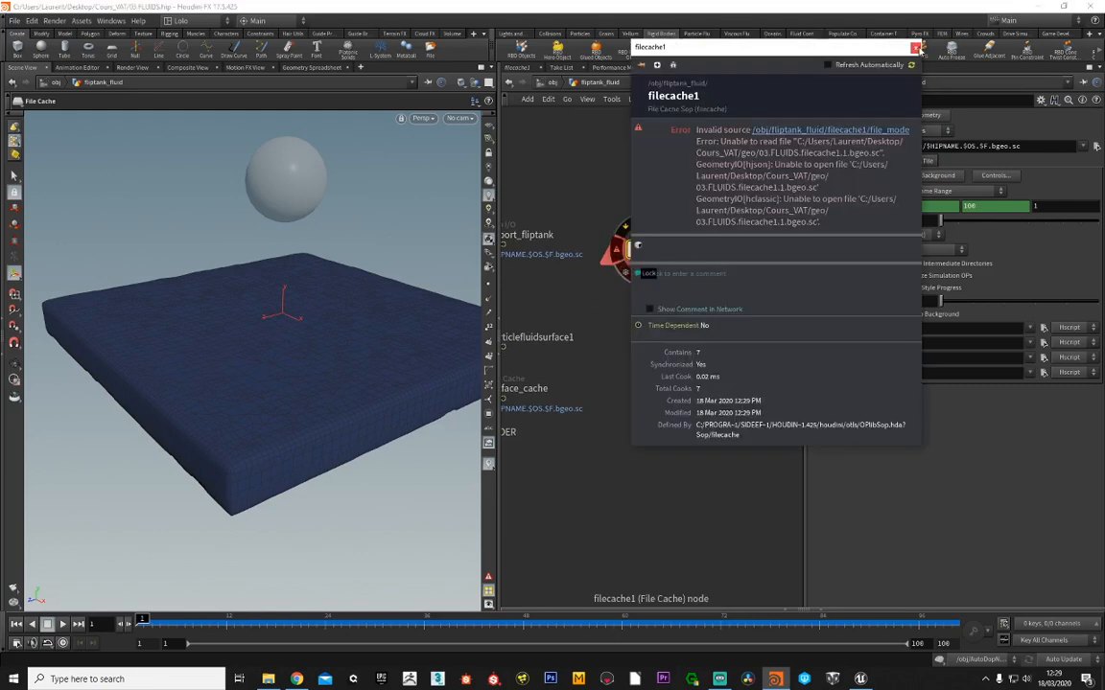
{"action": "left_click", "coordinate": [915, 47]}
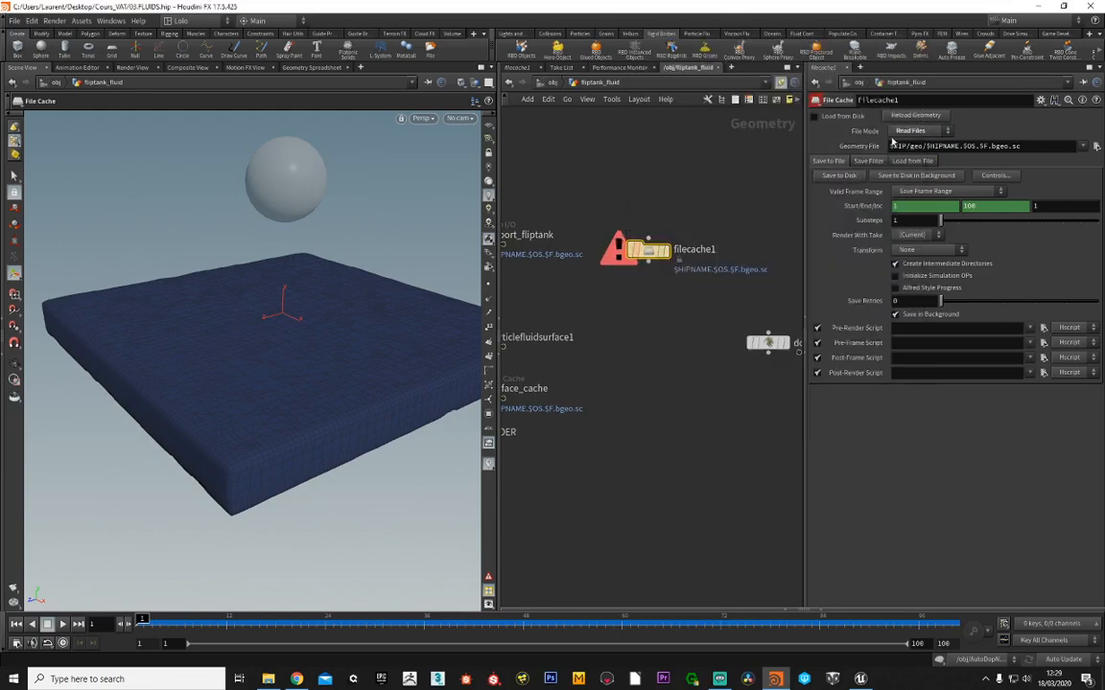
{"action": "left_click", "coordinate": [921, 132]}
{"action": "left_click", "coordinate": [905, 135]}
{"action": "left_click", "coordinate": [816, 116]}
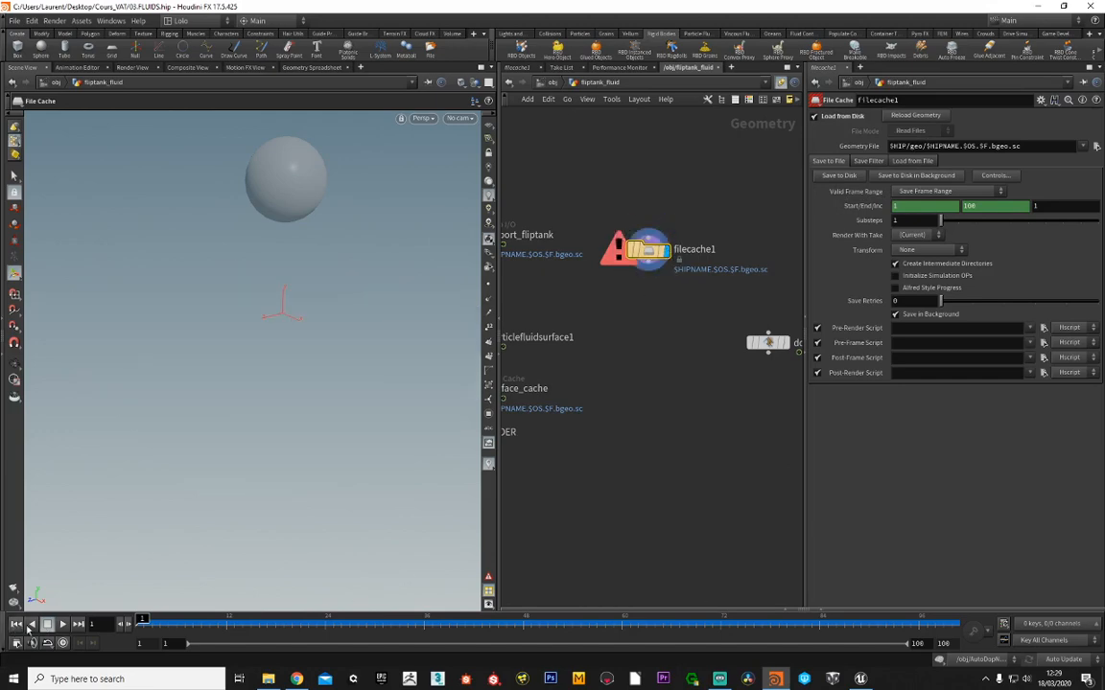
- Play the timeline briefly, rewind to frame 1 and review the File Cache node's Load from File settings
{"action": "left_click", "coordinate": [61, 624]}
{"action": "left_click", "coordinate": [49, 625]}
{"action": "left_click", "coordinate": [16, 625]}
{"action": "left_click", "coordinate": [909, 161]}
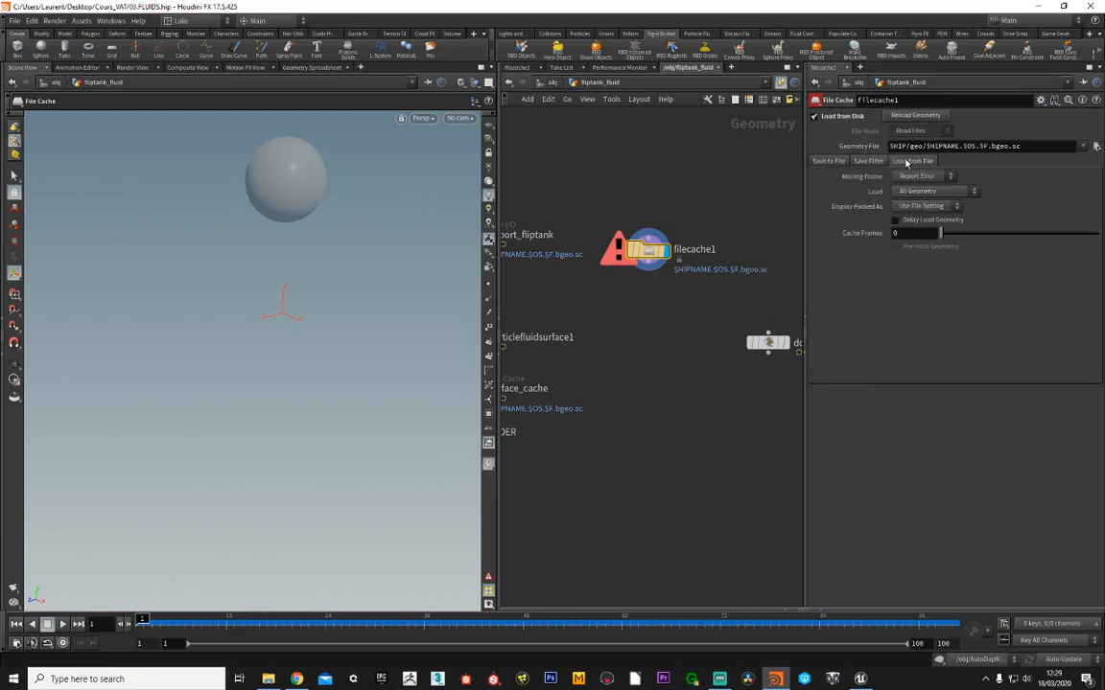
{"action": "left_click", "coordinate": [830, 161]}
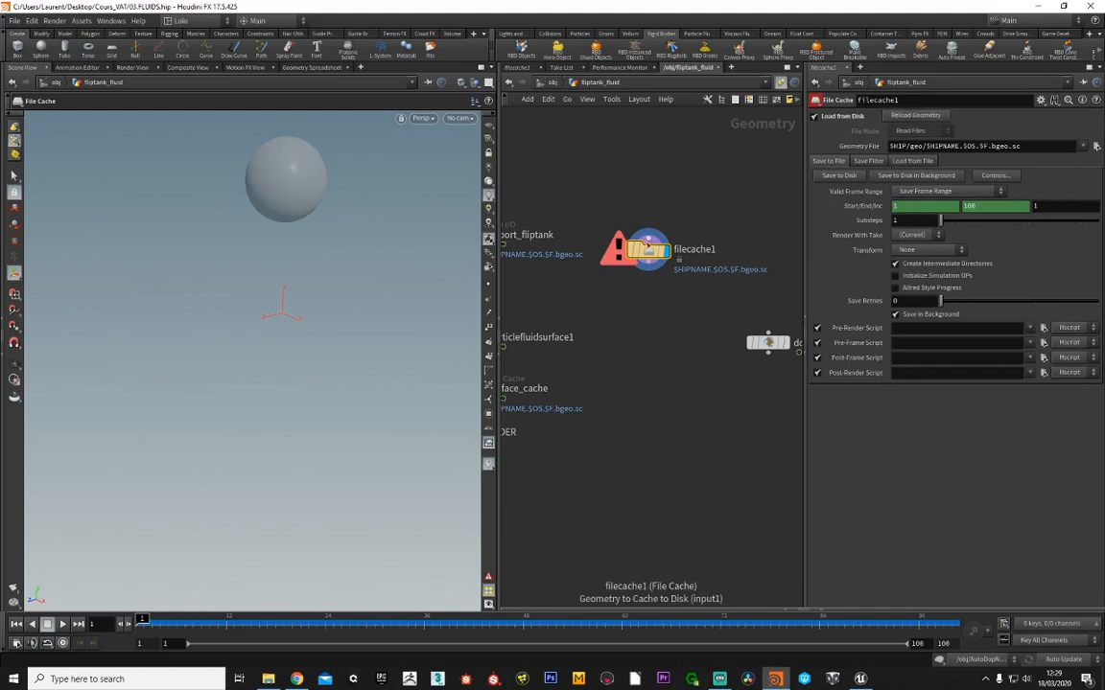
- Delete the unconnected File Cache node from the fliptank_fluid network
{"action": "key", "text": "h"}
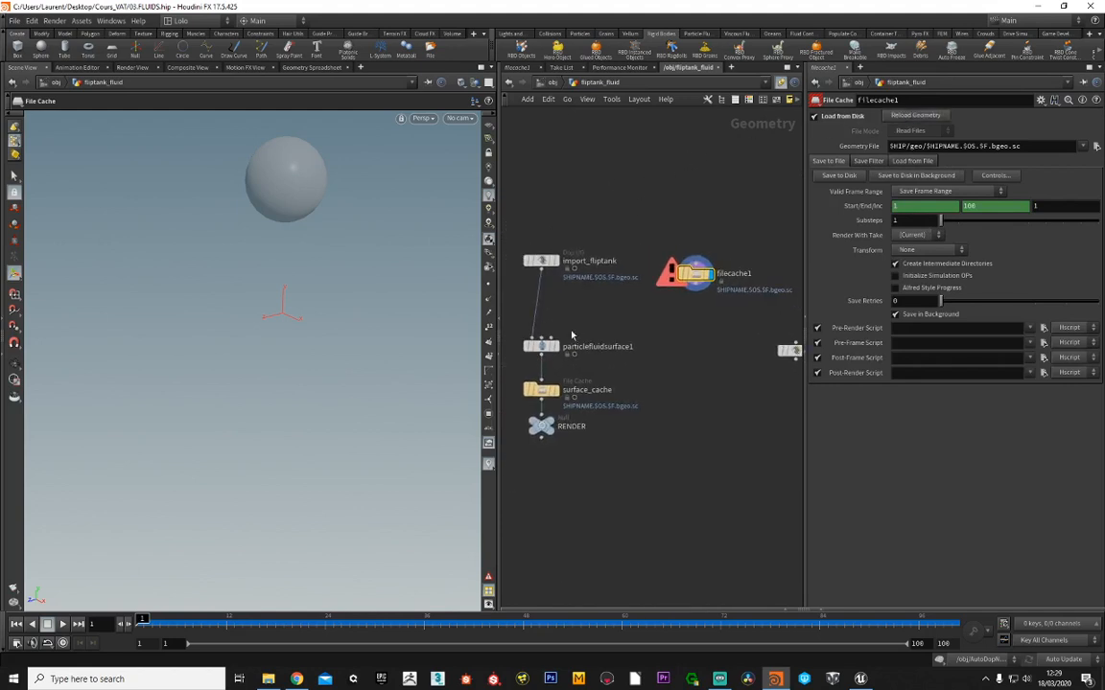
{"action": "key", "text": "Delete"}
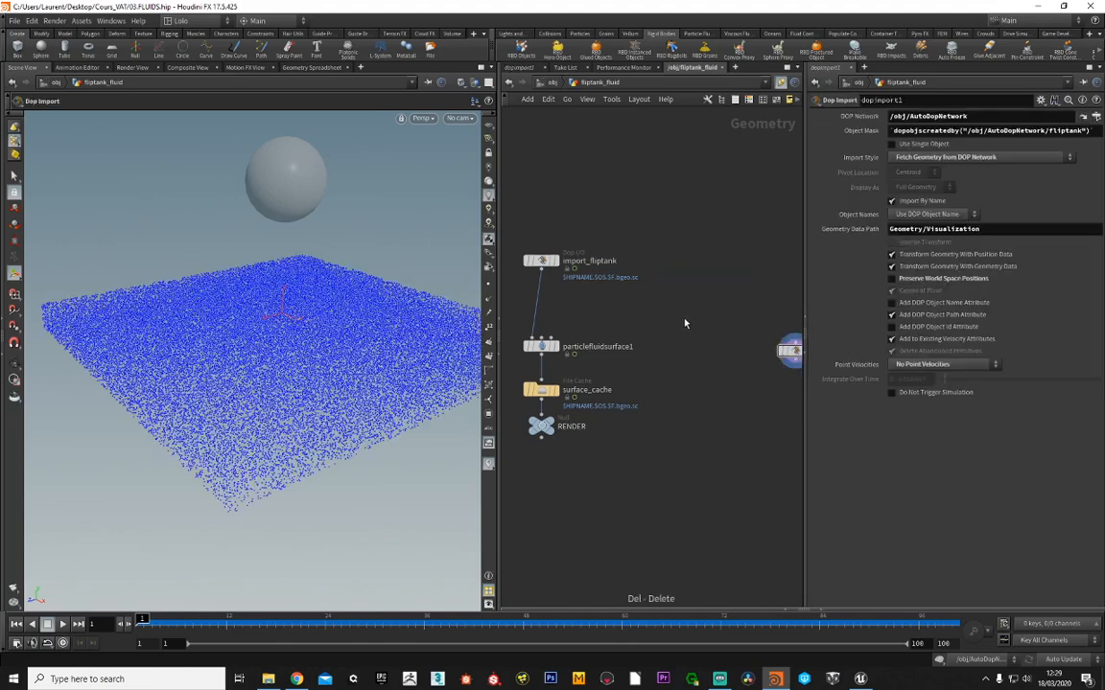
{"action": "key", "text": "h"}
- Select surface_cache and set its file mode to Read Files
{"action": "left_click", "coordinate": [585, 356]}
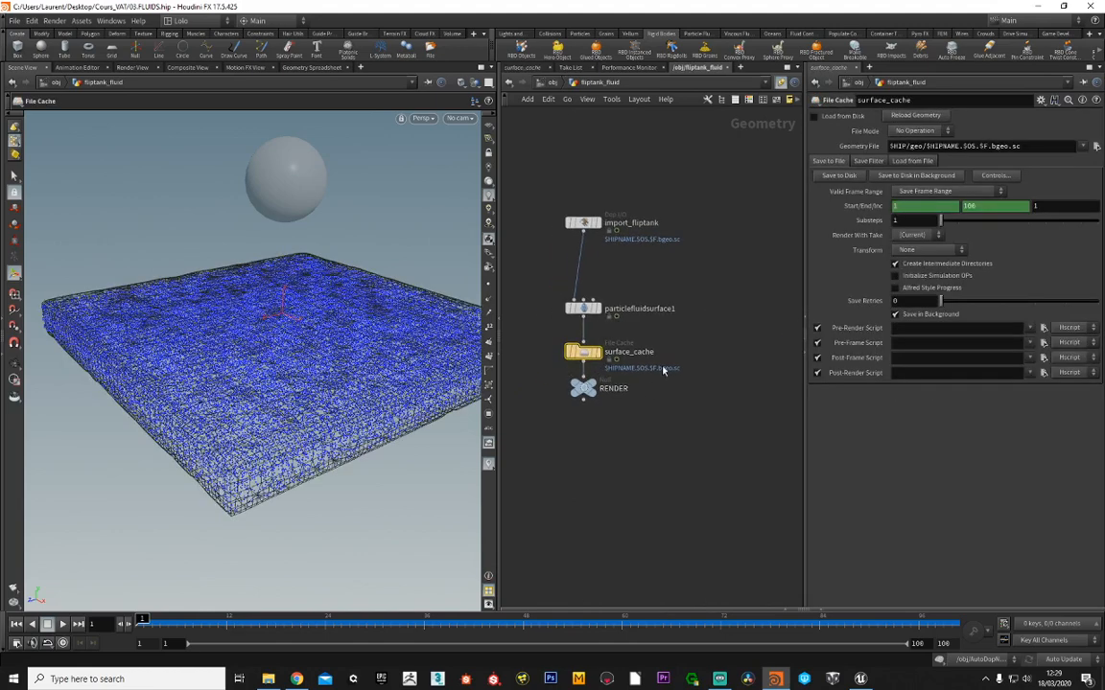
{"action": "scroll", "coordinate": [614, 331], "scroll_direction": "up", "scroll_amount": 3}
{"action": "left_click", "coordinate": [913, 131]}
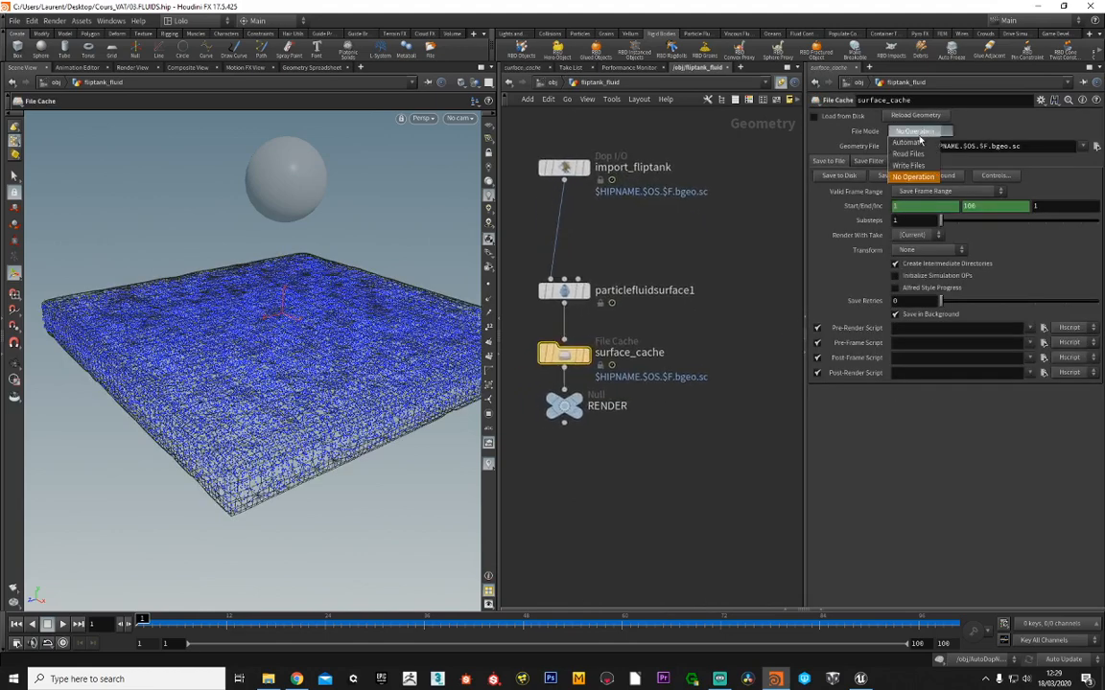
{"action": "left_click", "coordinate": [911, 155]}
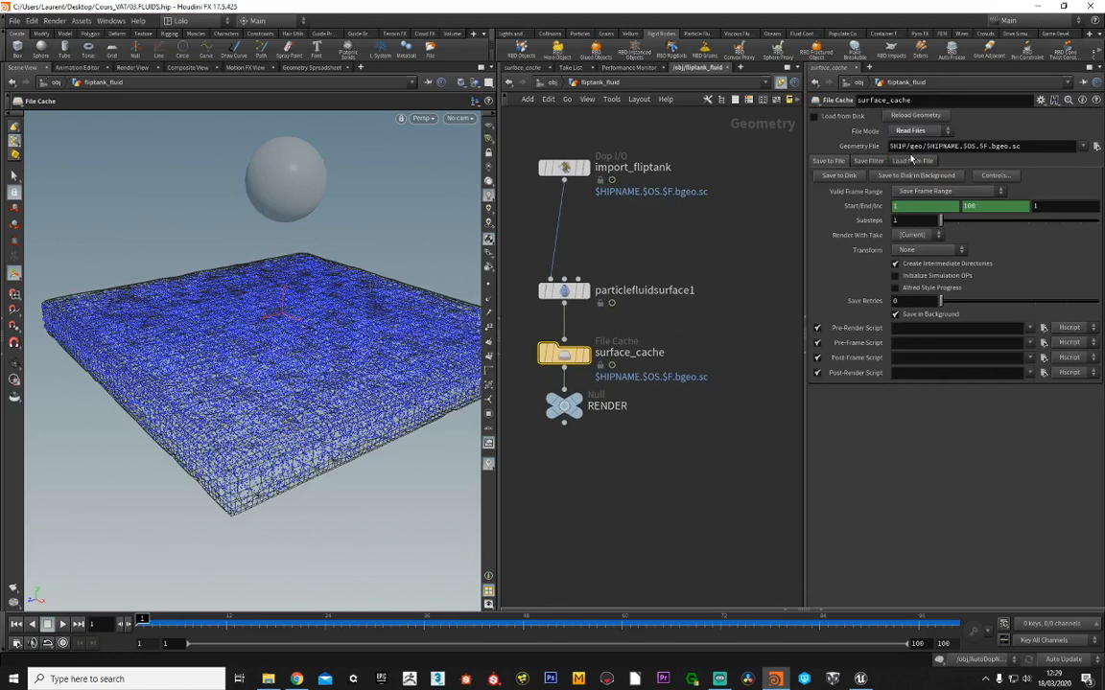
{"action": "middle_click_drag", "start_coordinate": [665, 328], "coordinate": [611, 338]}
{"action": "key", "text": "Tab"}
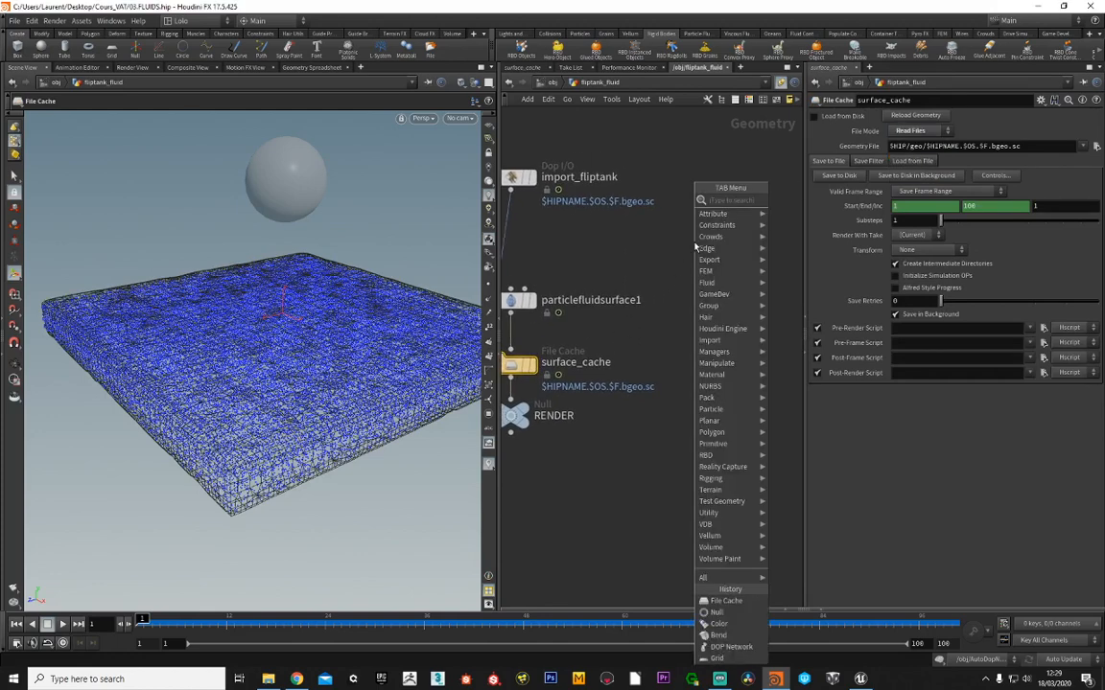
{"action": "type", "text": "file"}
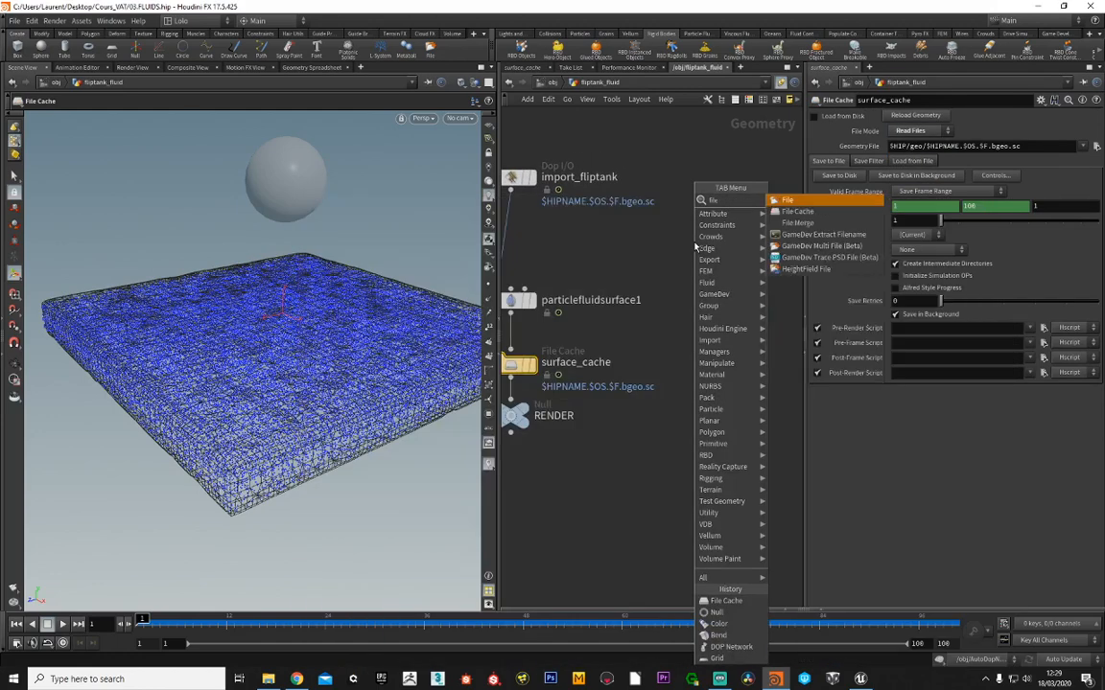
{"action": "key", "text": "Return"}
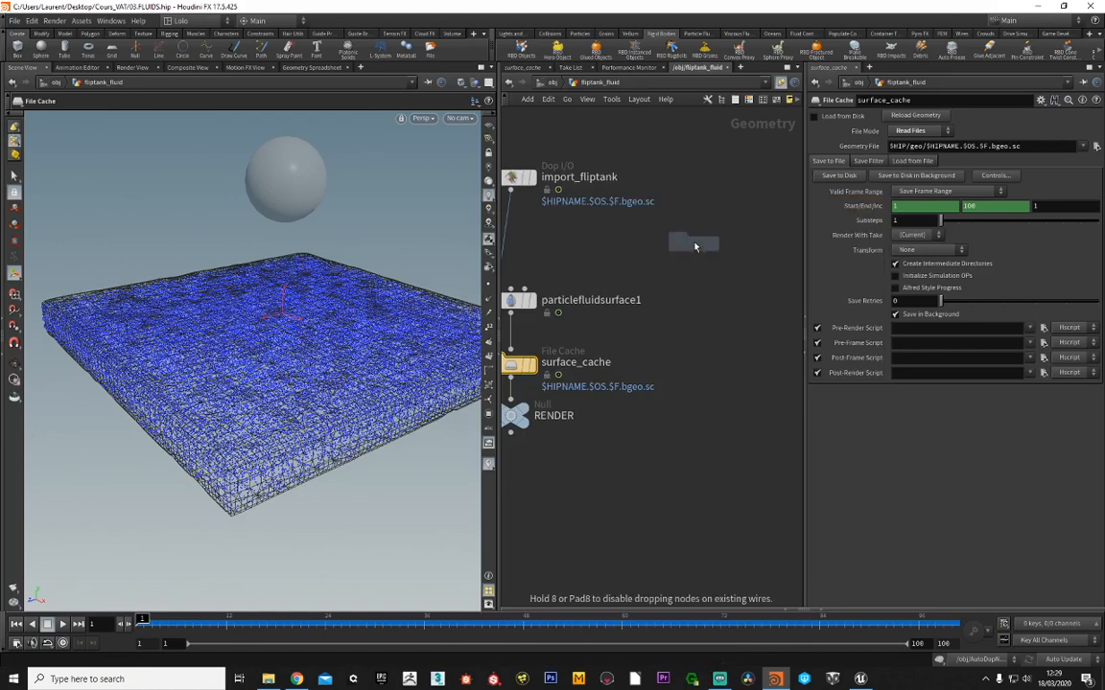
{"action": "left_click", "coordinate": [715, 239]}
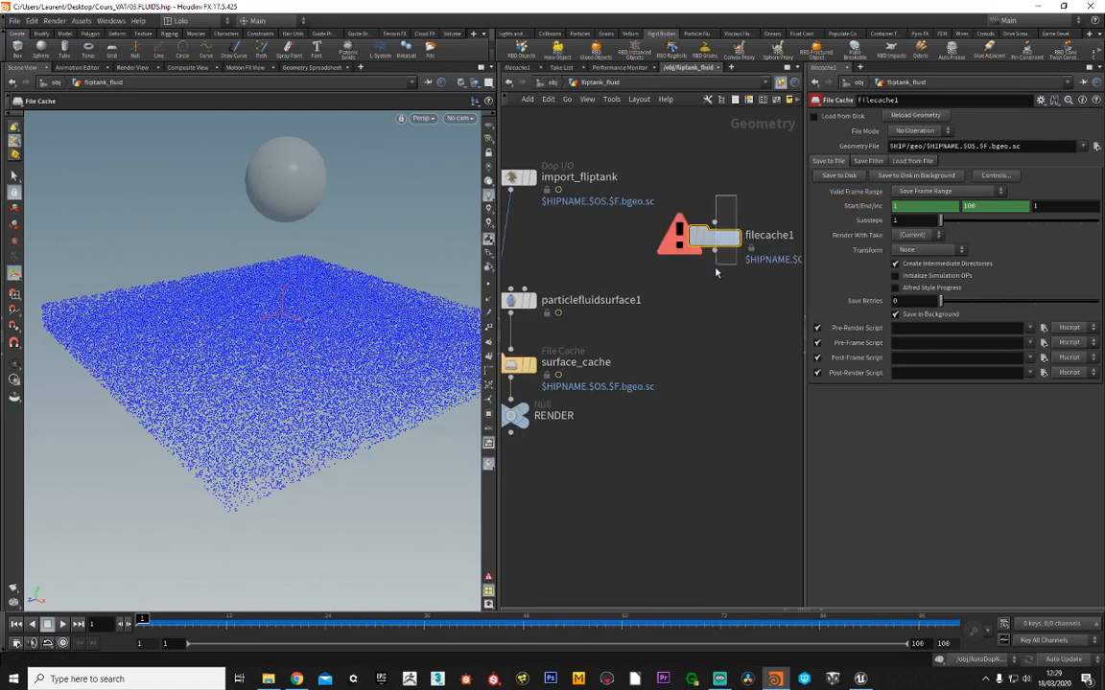
{"action": "key", "text": "Delete"}
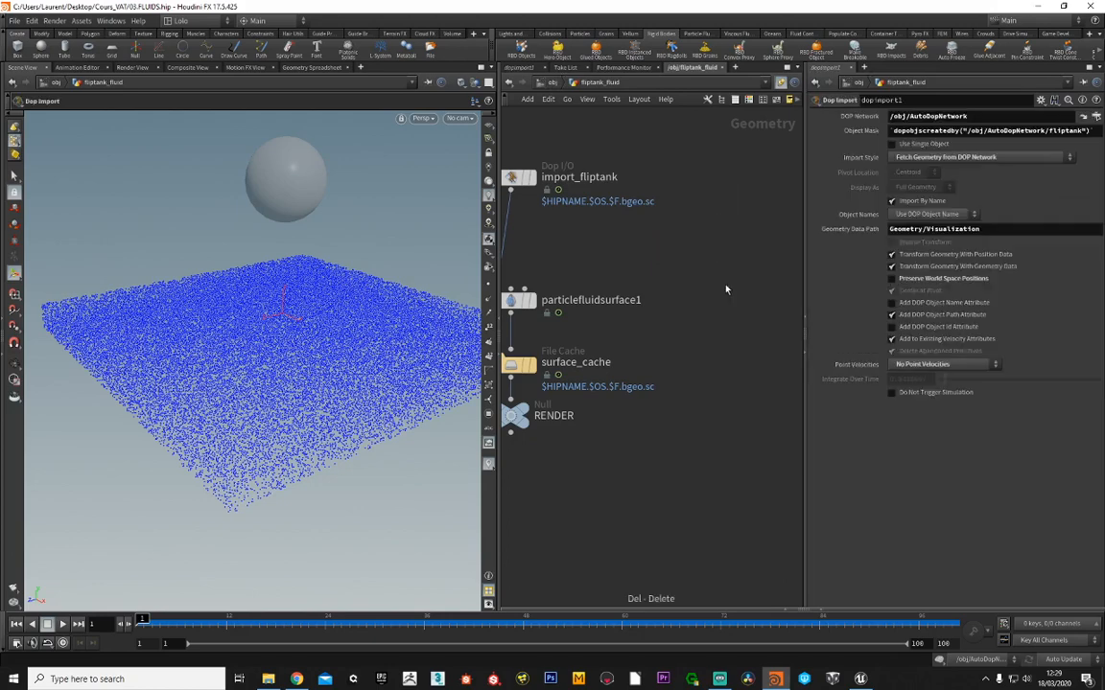
- Return to the object level, create a Geometry object above AutoDopNetwork and go inside it
{"action": "key", "text": "u"}
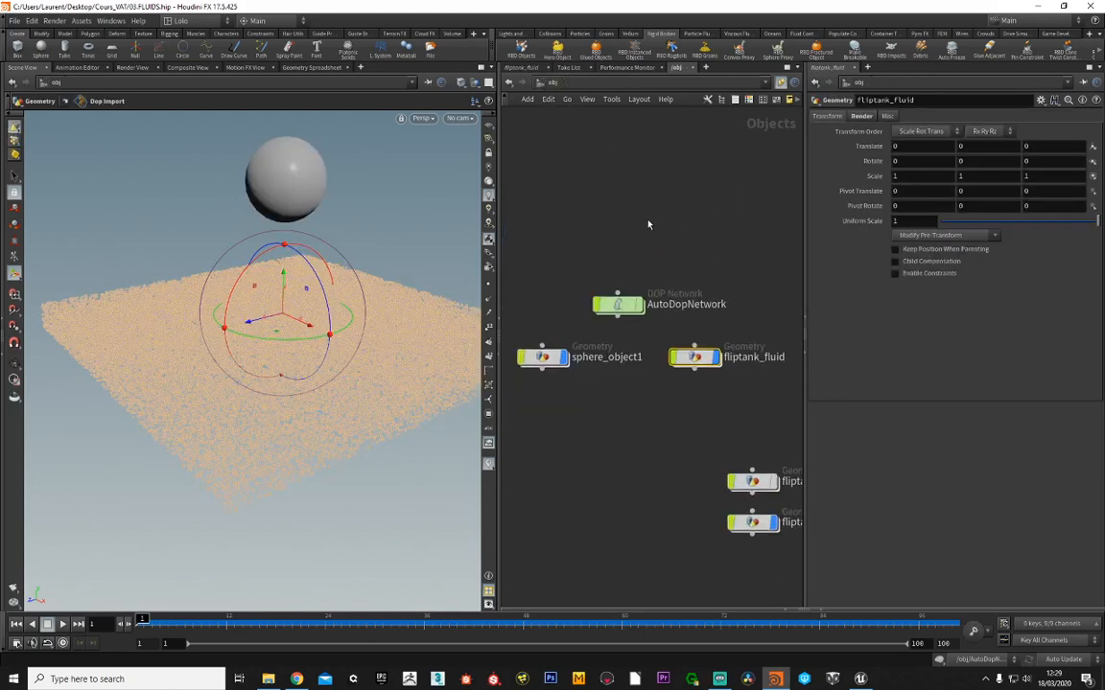
{"action": "key", "text": "Tab"}
{"action": "type", "text": "geo"}
{"action": "key", "text": "Return"}
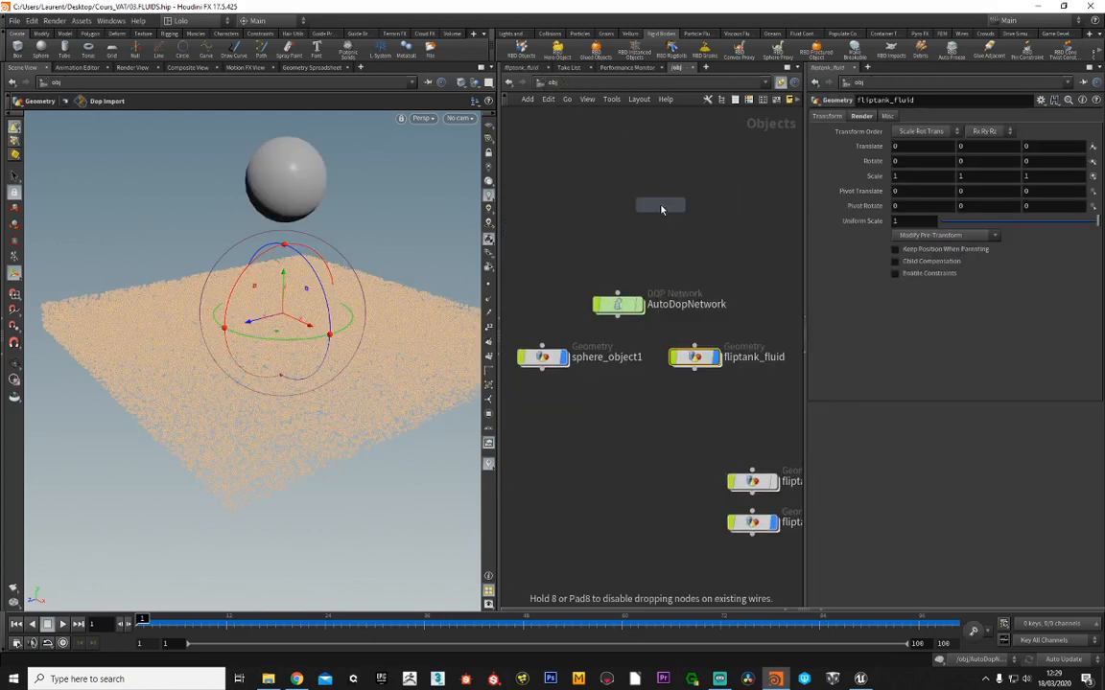
{"action": "left_click", "coordinate": [661, 208]}
{"action": "double_click", "coordinate": [668, 208]}
- Add a File Cache node inside the new Geometry object
{"action": "key", "text": "Tab"}
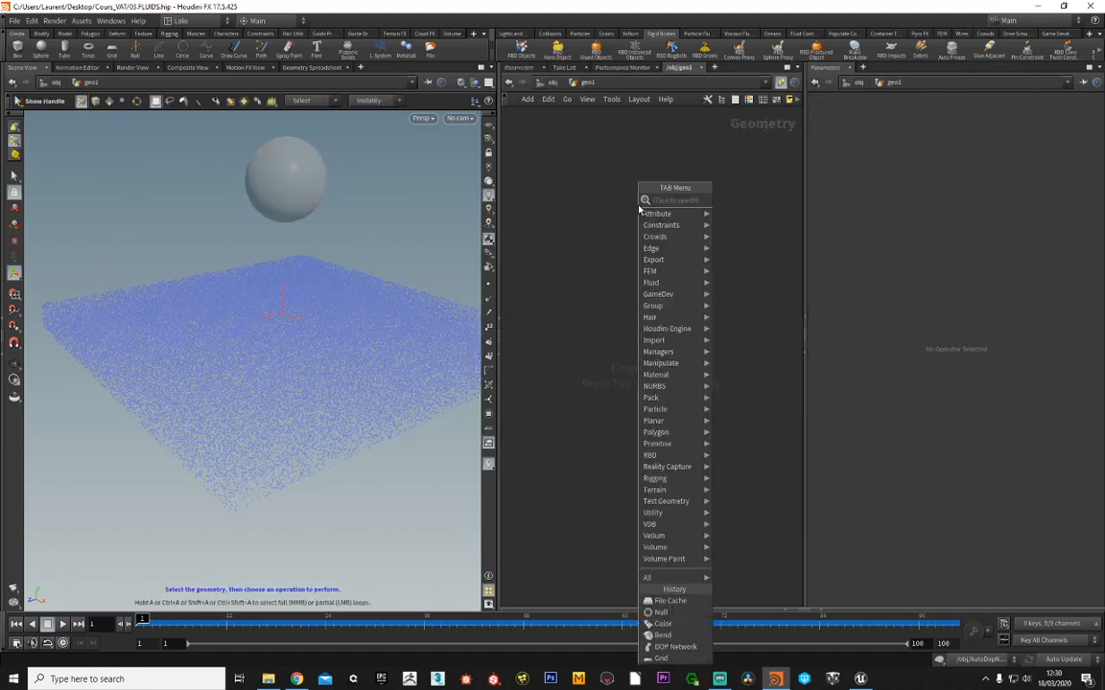
{"action": "type", "text": "filec"}
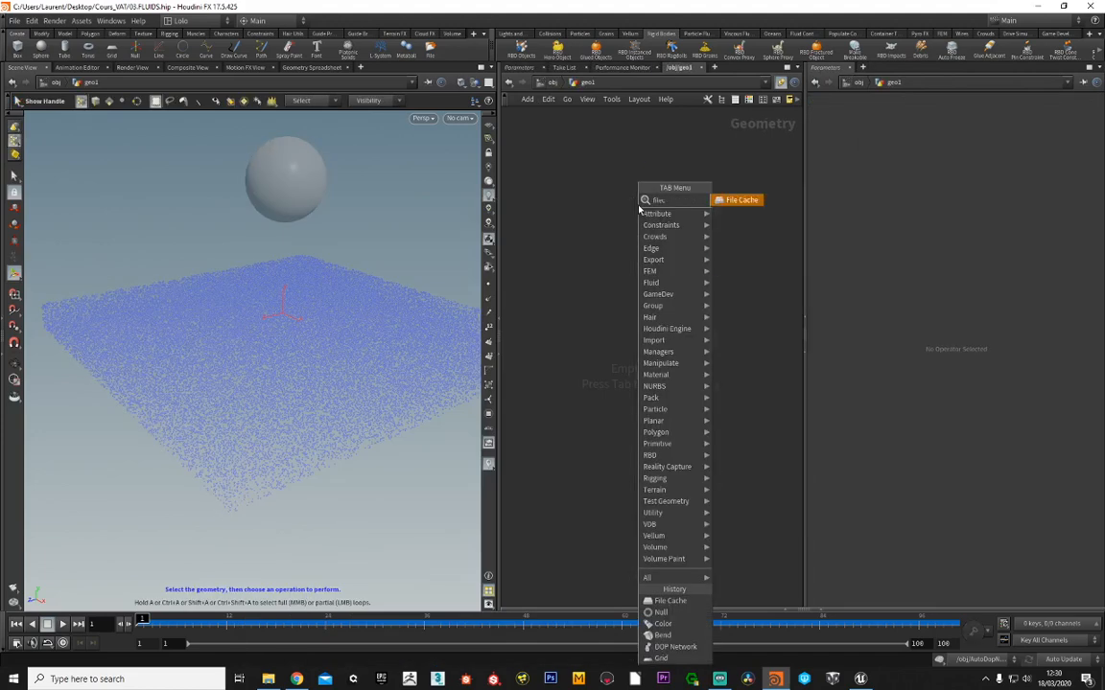
{"action": "key", "text": "Return"}
{"action": "left_click", "coordinate": [640, 209]}
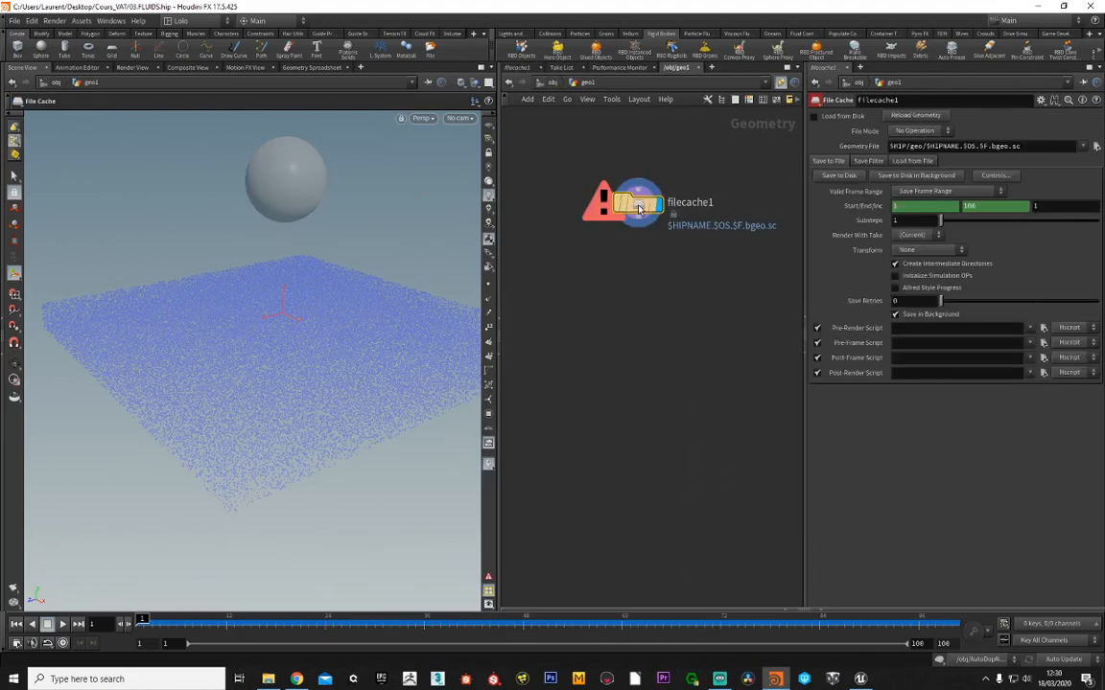
- Set the File Cache node to Read Files and load the sequence $HIP/geo/03.FLUIDS.surface_cache.$F.bgeo.sc
{"action": "left_click", "coordinate": [916, 130]}
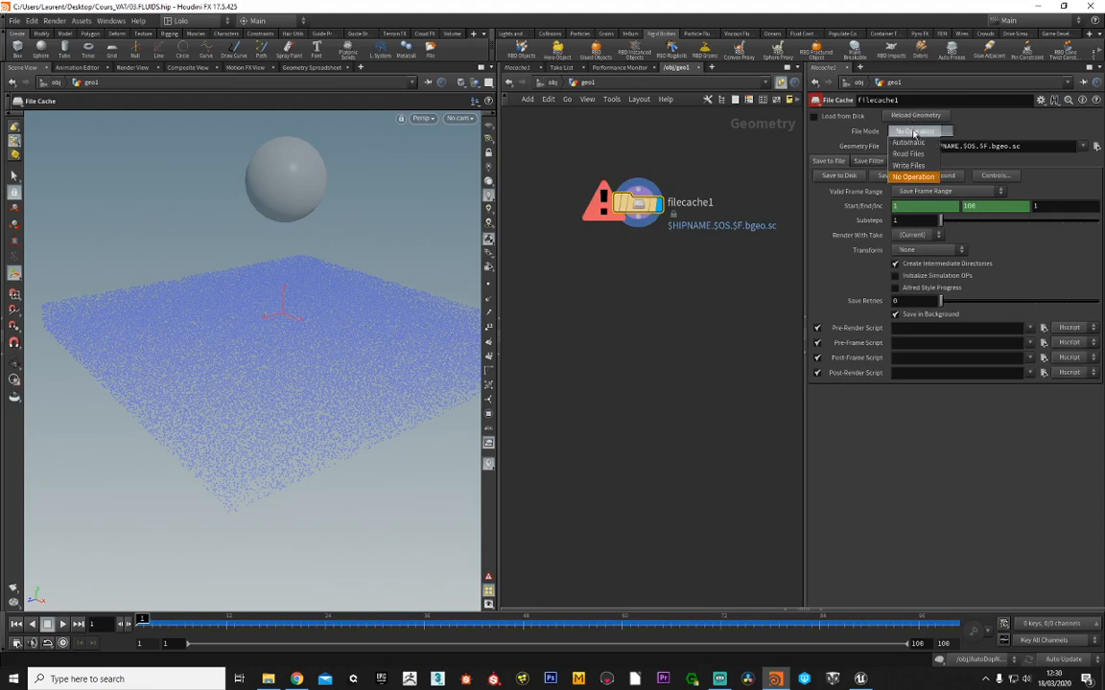
{"action": "left_click", "coordinate": [916, 145]}
{"action": "left_click", "coordinate": [1097, 146]}
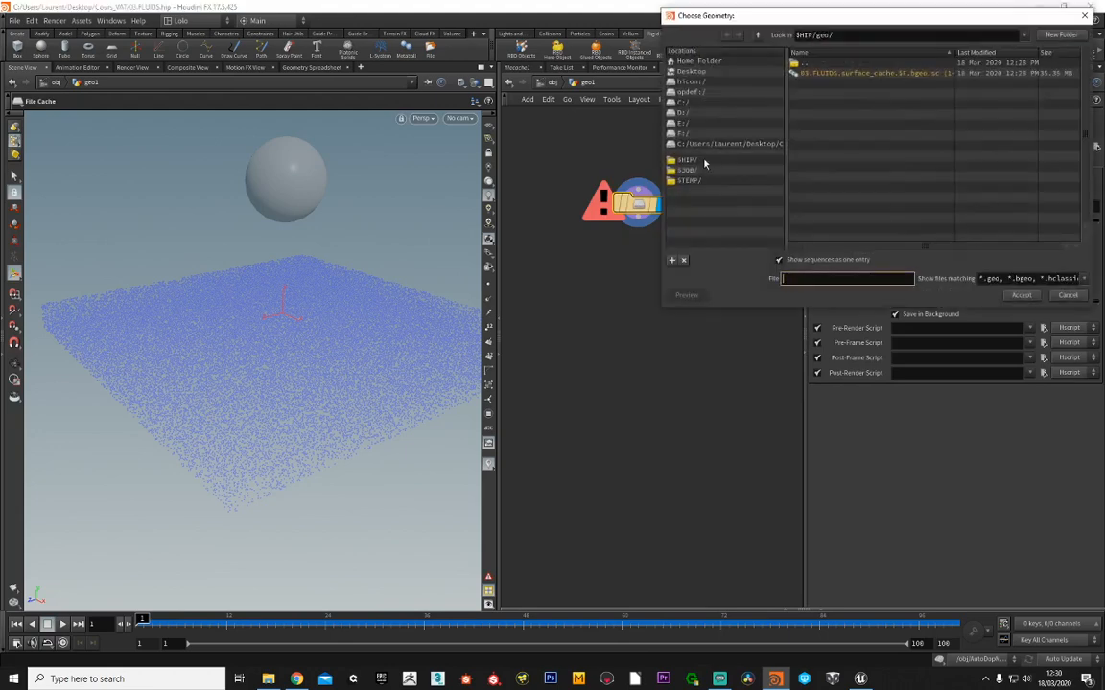
{"action": "double_click", "coordinate": [842, 74]}
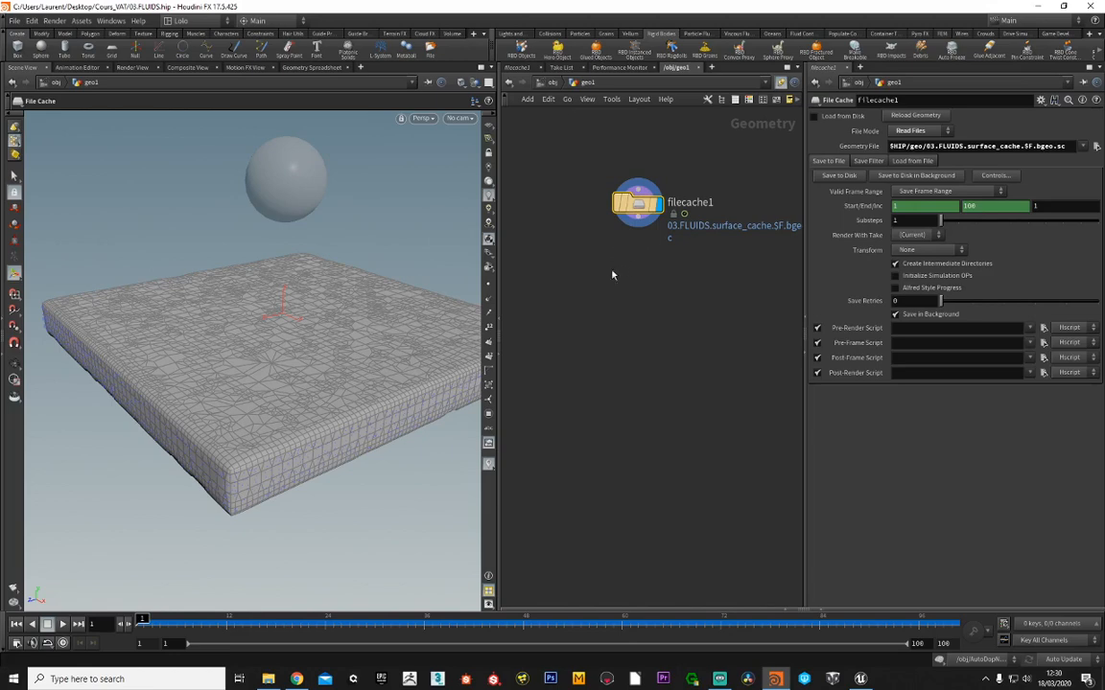
- Hide the other objects in the viewport and play the cached fluid surface animation
{"action": "middle_click_drag", "start_coordinate": [625, 230], "coordinate": [574, 266]}
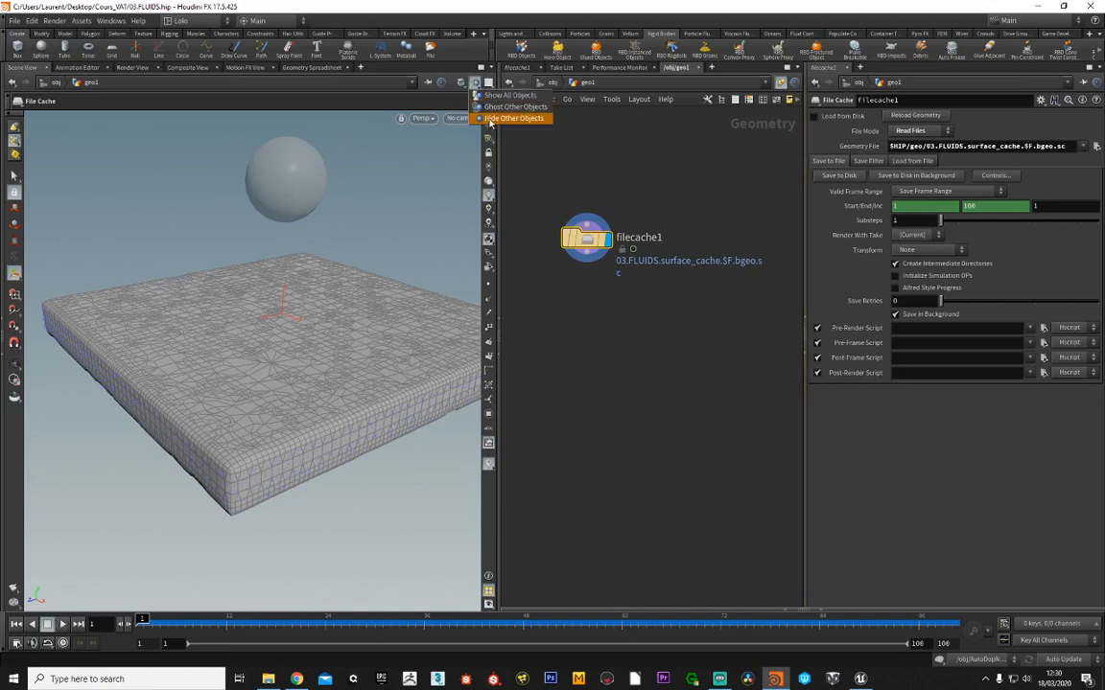
{"action": "left_click", "coordinate": [428, 82]}
{"action": "middle_click_drag", "start_coordinate": [290, 342], "coordinate": [253, 395], "text": "alt"}
{"action": "right_click_drag", "start_coordinate": [253, 395], "coordinate": [262, 377], "text": "alt"}
{"action": "left_click", "coordinate": [64, 624]}
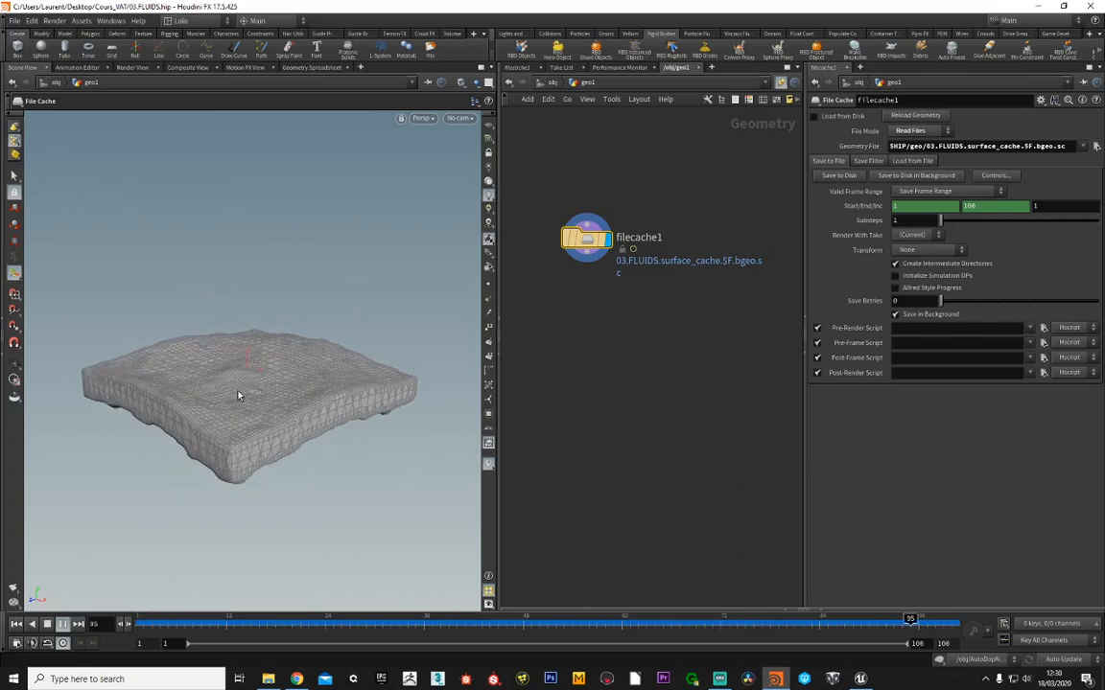
- Rewind the animation to the first frame and add a Null node fed by filecache1
{"action": "left_click", "coordinate": [15, 625]}
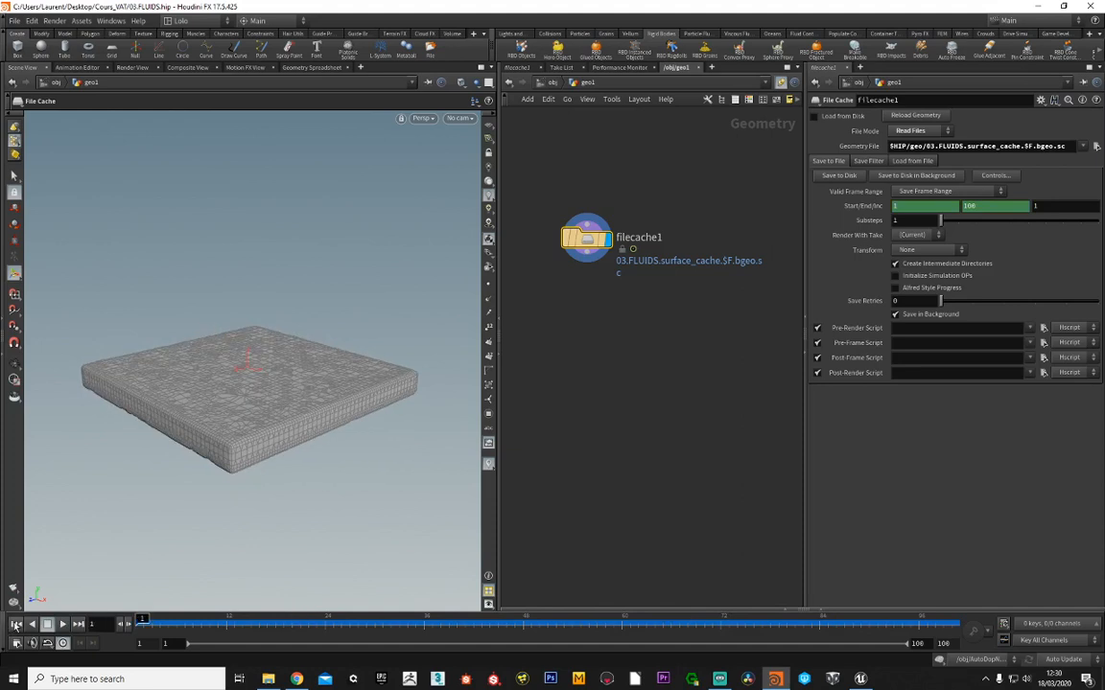
{"action": "key", "text": "Tab"}
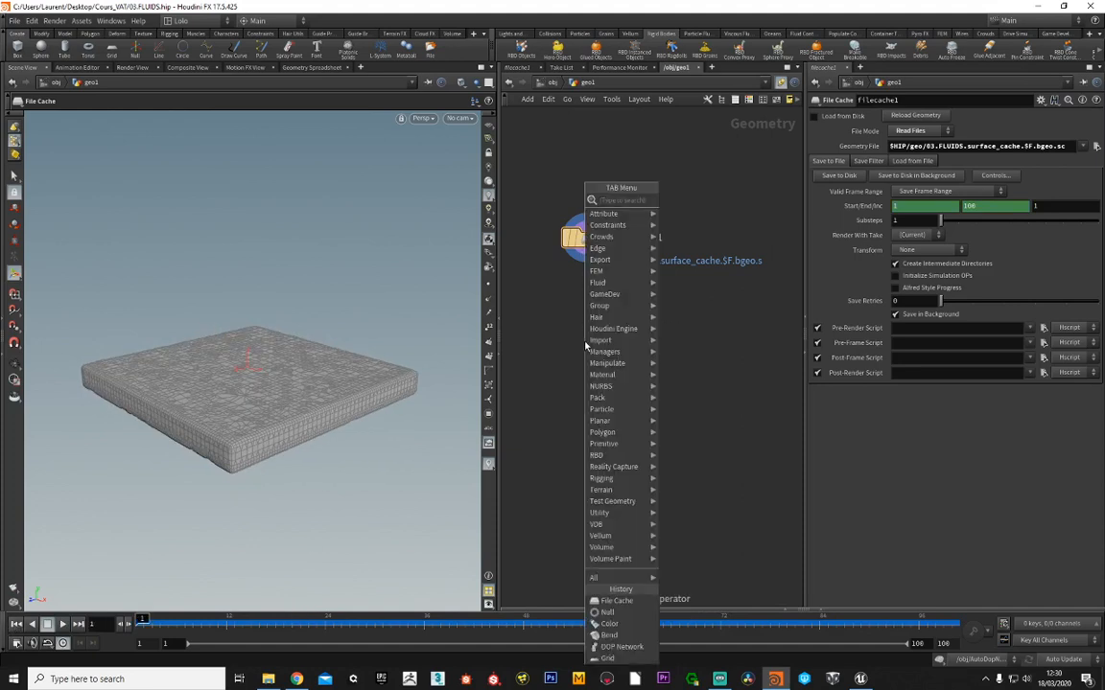
{"action": "type", "text": "null"}
{"action": "key", "text": "Return"}
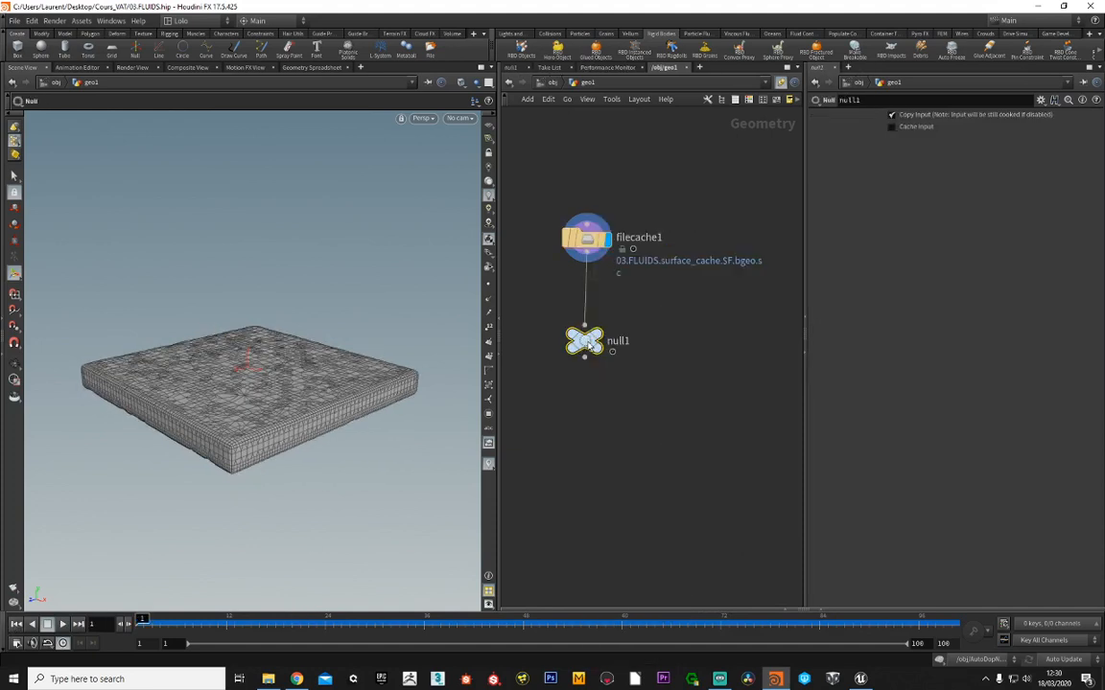
- Rename the Null to OUT_SIM, align it under filecache1 and make it the displayed node
{"action": "double_click", "coordinate": [619, 342]}
{"action": "type", "text": "OUT"}
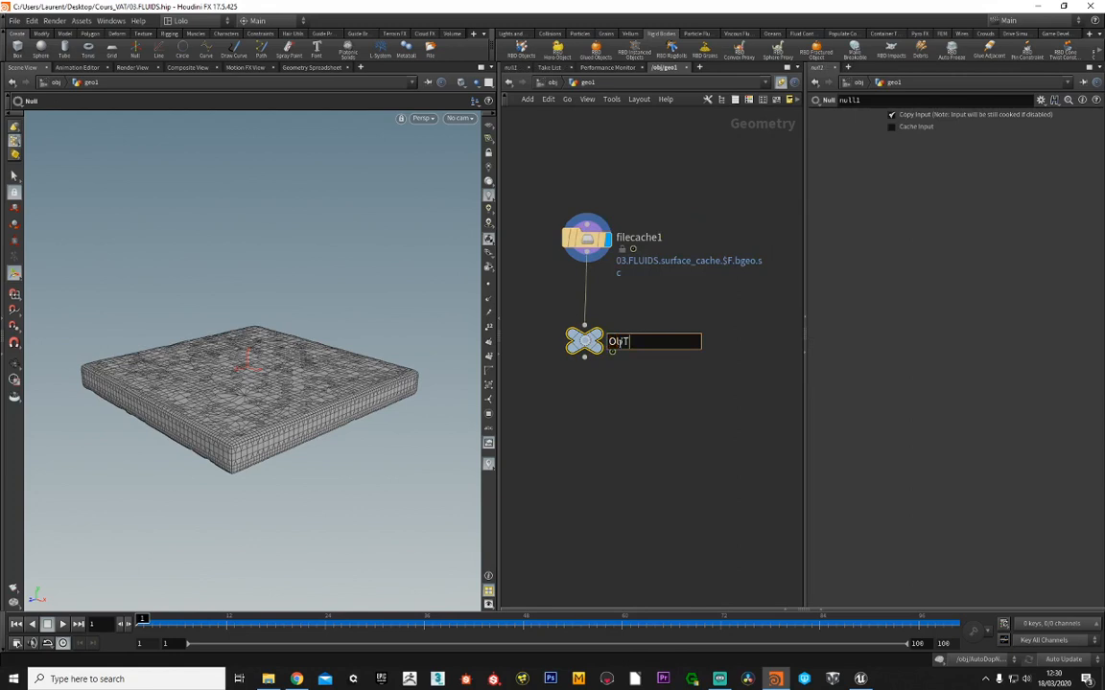
{"action": "type", "text": "_SIM"}
{"action": "key", "text": "Return"}
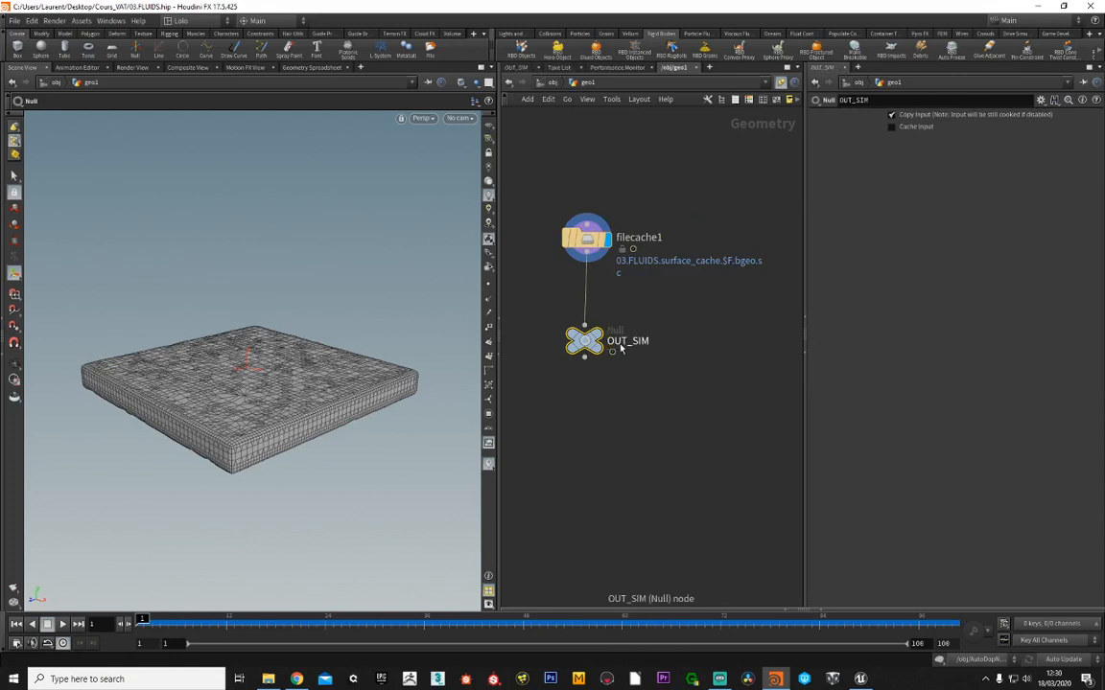
{"action": "left_click_drag", "start_coordinate": [581, 341], "coordinate": [593, 325]}
{"action": "left_click", "coordinate": [603, 324]}
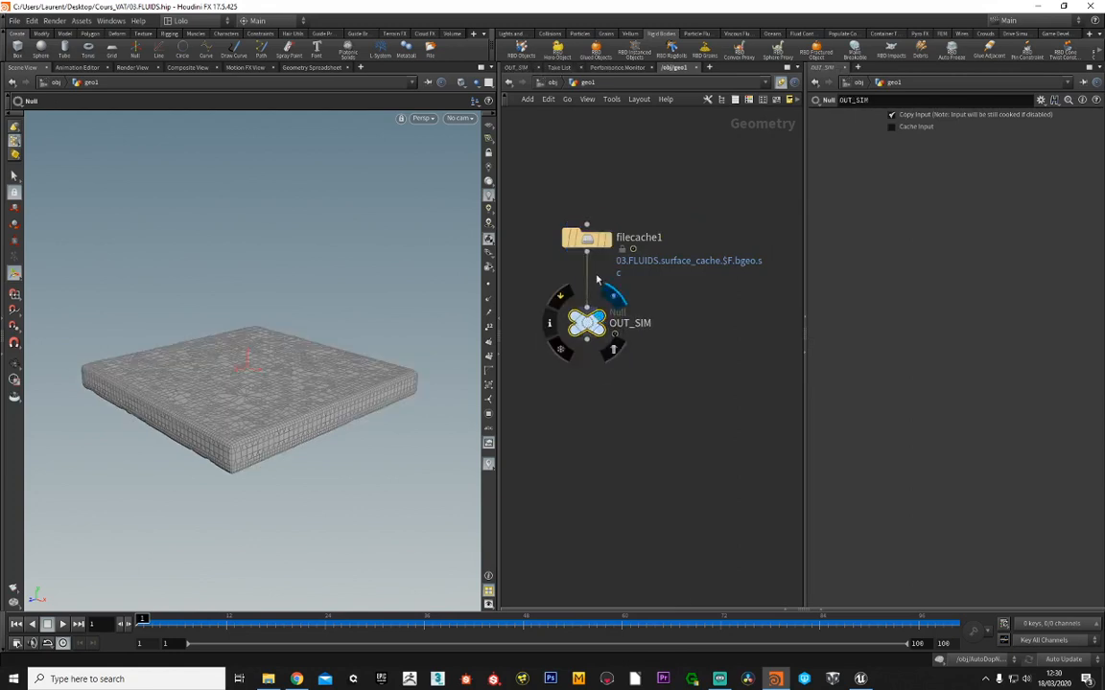
- Return to the object level and rename the geo1 object to FileCacheOut
{"action": "left_click", "coordinate": [550, 84]}
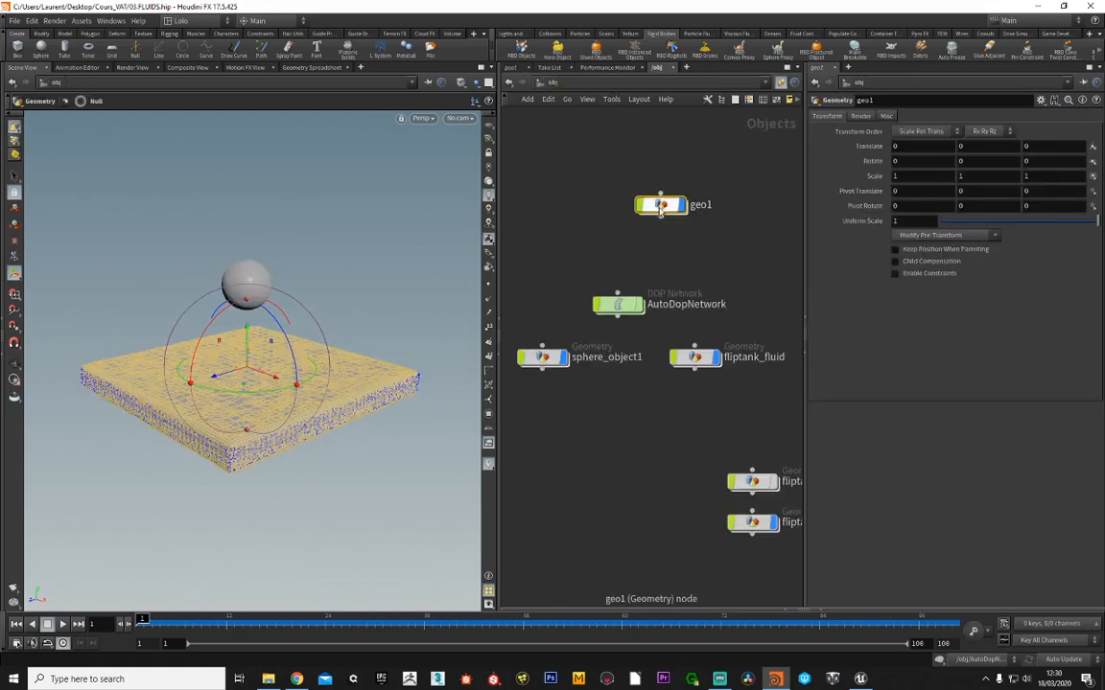
{"action": "double_click", "coordinate": [658, 227]}
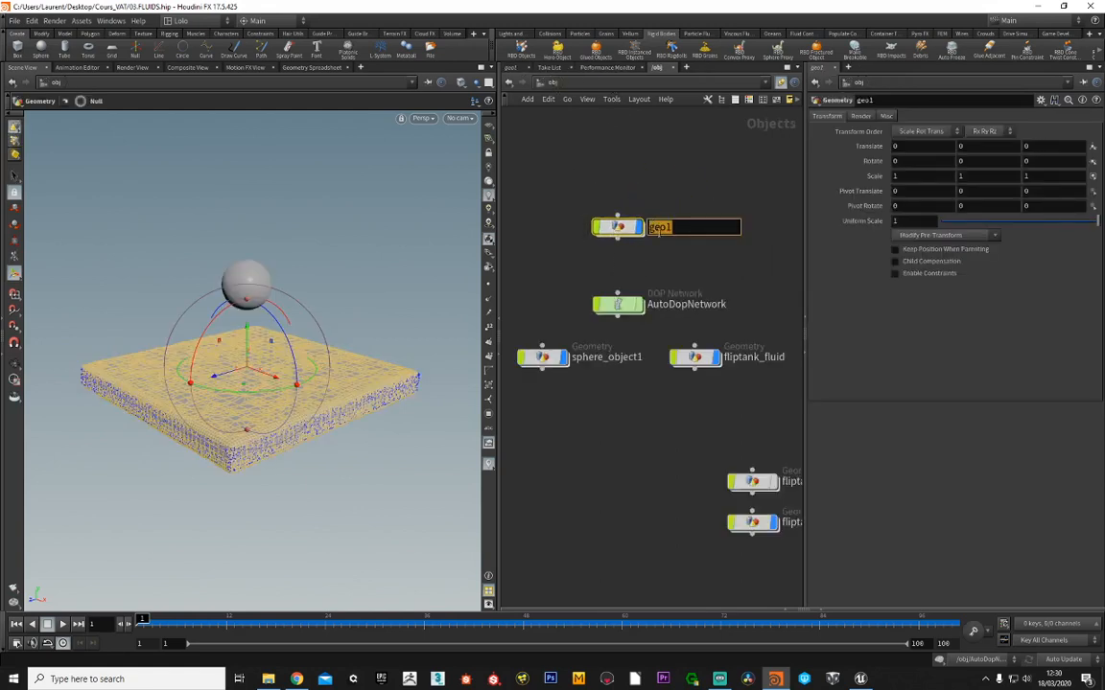
{"action": "type", "text": "FileCacheOut"}
{"action": "key", "text": "Return"}
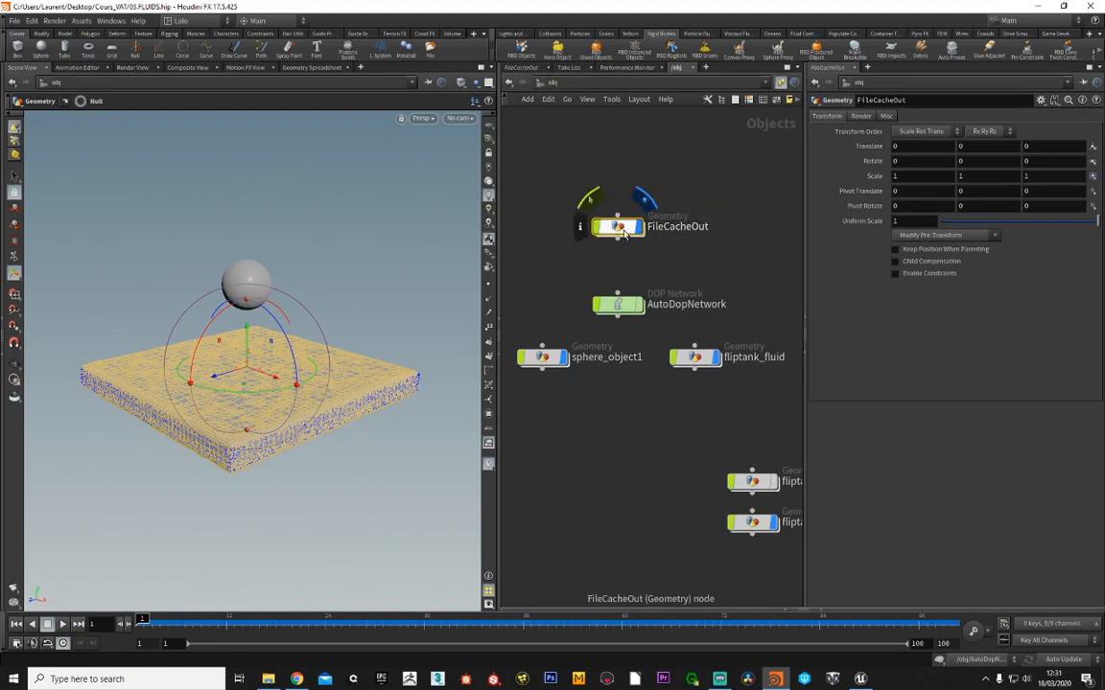
- Place FileCacheOut below sphere_object1 and fliptank_fluid, and move the two remaining fliptank objects further away
{"action": "left_click_drag", "start_coordinate": [617, 228], "coordinate": [619, 422]}
{"action": "middle_click_drag", "start_coordinate": [727, 422], "coordinate": [620, 335]}
{"action": "left_click_drag", "start_coordinate": [619, 347], "coordinate": [686, 526]}
{"action": "left_click_drag", "start_coordinate": [646, 436], "coordinate": [770, 428]}
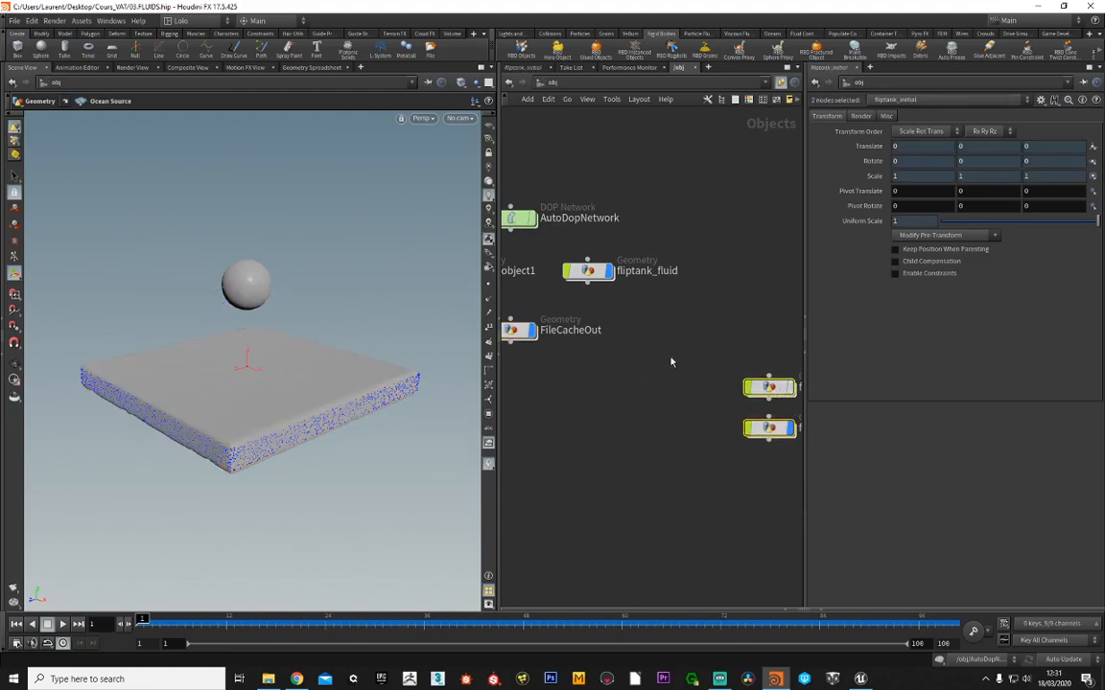
{"action": "middle_click_drag", "start_coordinate": [662, 357], "coordinate": [778, 460]}
{"action": "left_click", "coordinate": [707, 379]}
{"action": "middle_click_drag", "start_coordinate": [707, 382], "coordinate": [688, 367]}
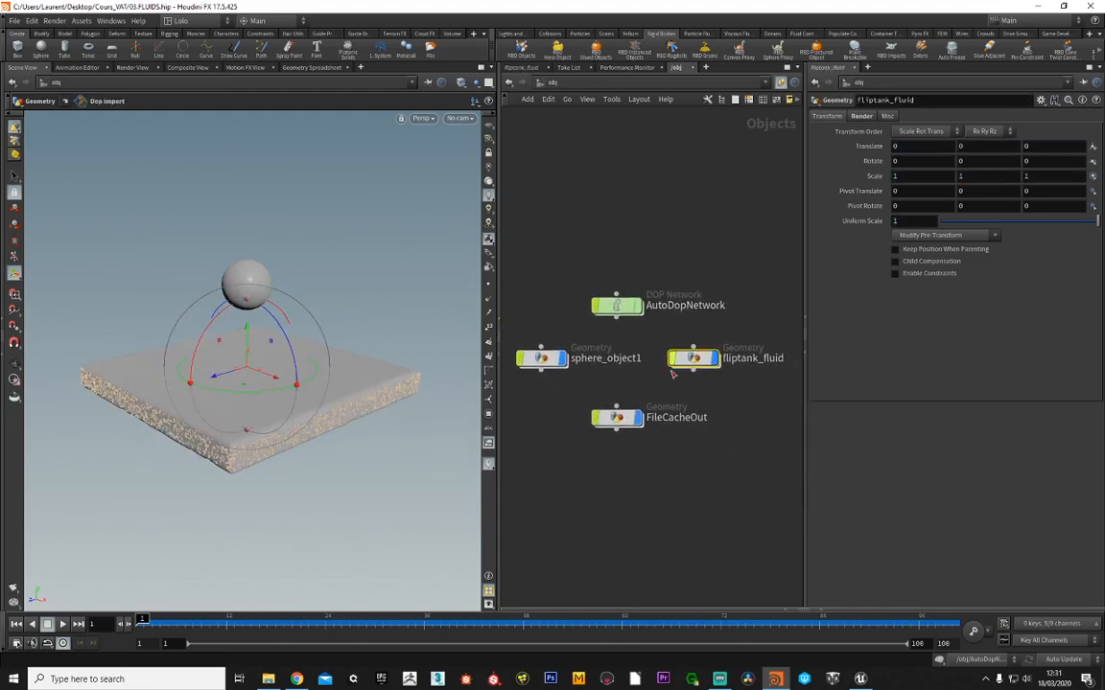
- Review the node networks inside fliptank_fluid, AutoDopNetwork, sphere_object1 and FileCacheOut
{"action": "double_click", "coordinate": [692, 359]}
{"action": "middle_click_drag", "start_coordinate": [522, 183], "coordinate": [628, 216]}
{"action": "left_click_drag", "start_coordinate": [628, 216], "coordinate": [628, 263]}
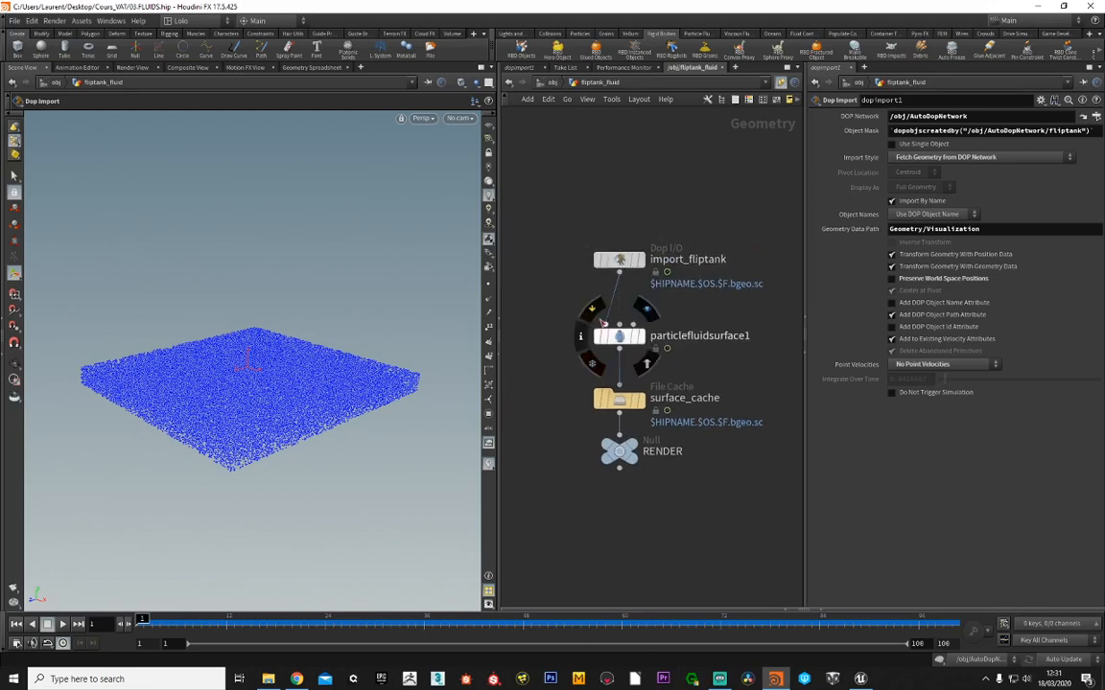
{"action": "left_click", "coordinate": [552, 84]}
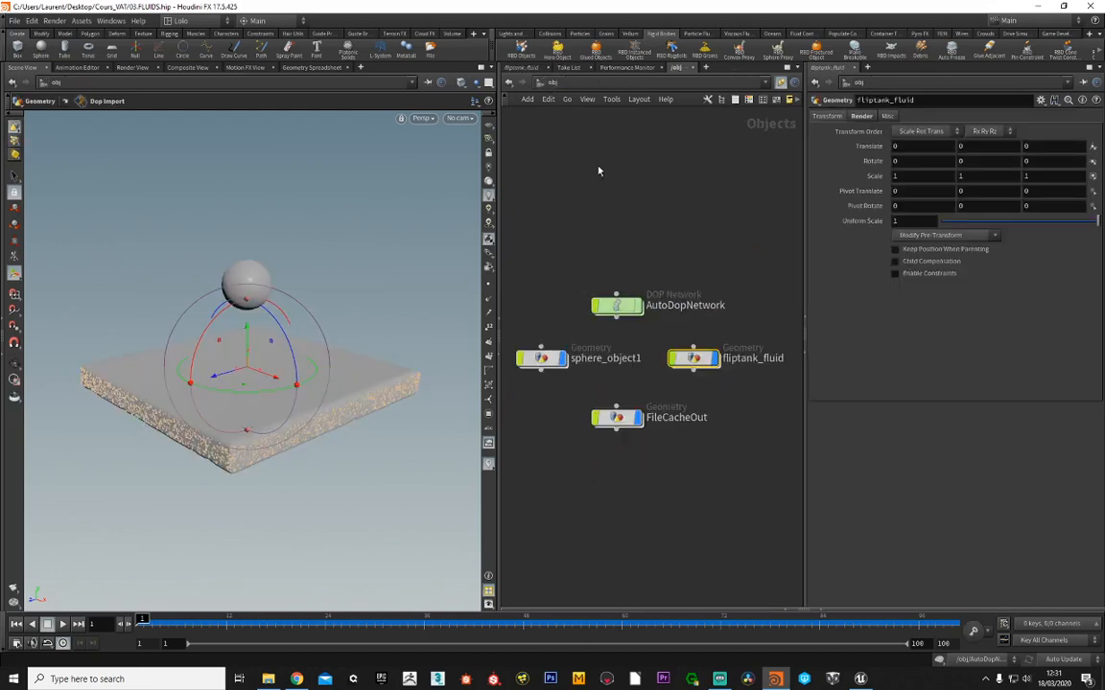
{"action": "double_click", "coordinate": [616, 307]}
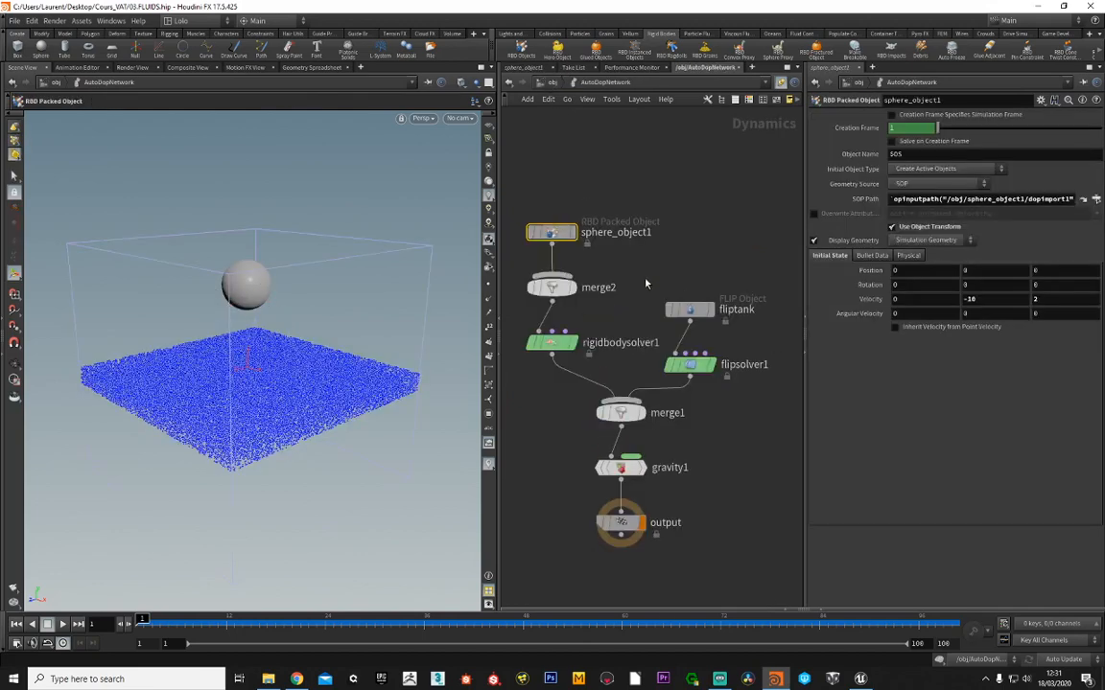
{"action": "left_click", "coordinate": [552, 85]}
{"action": "double_click", "coordinate": [541, 331]}
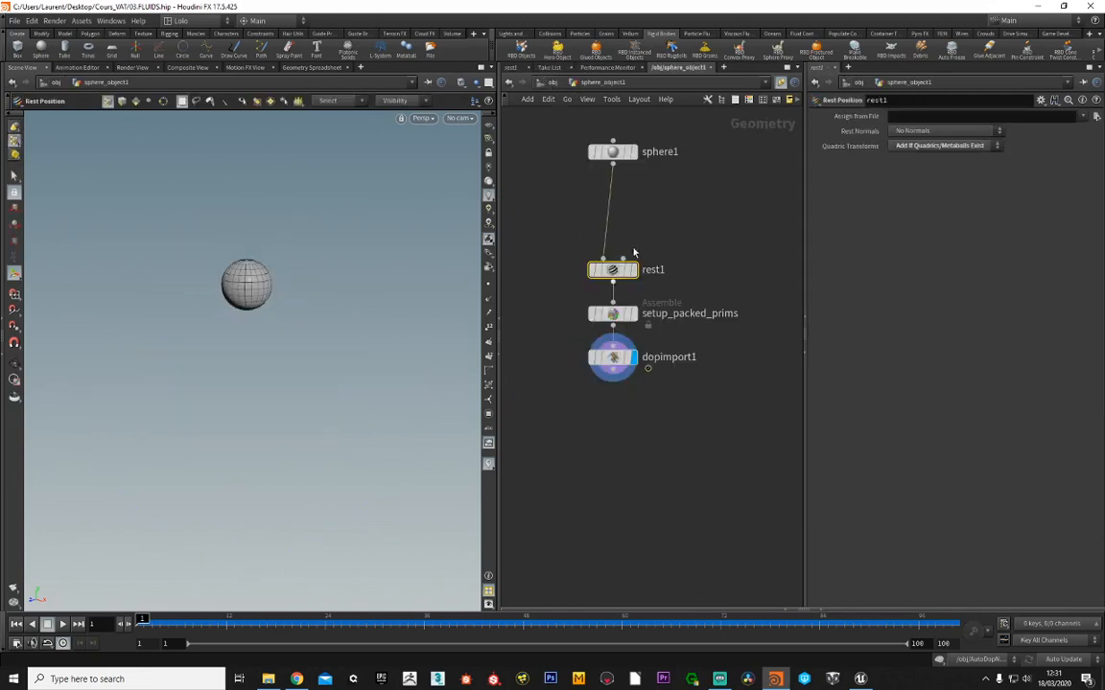
{"action": "left_click", "coordinate": [549, 84]}
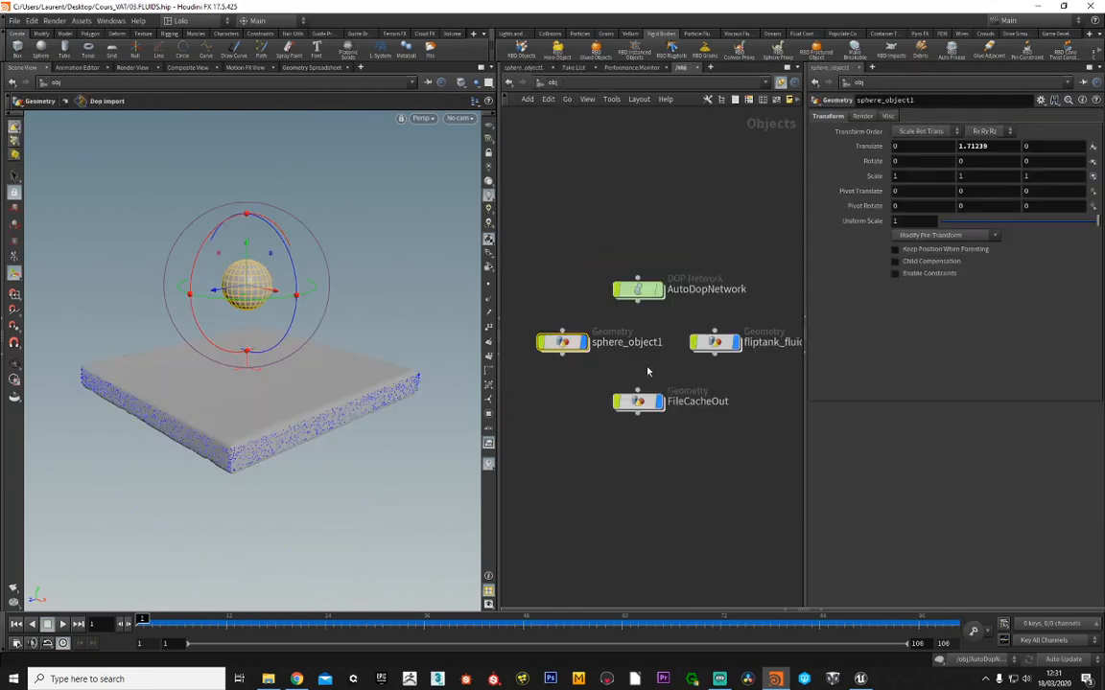
{"action": "double_click", "coordinate": [593, 401]}
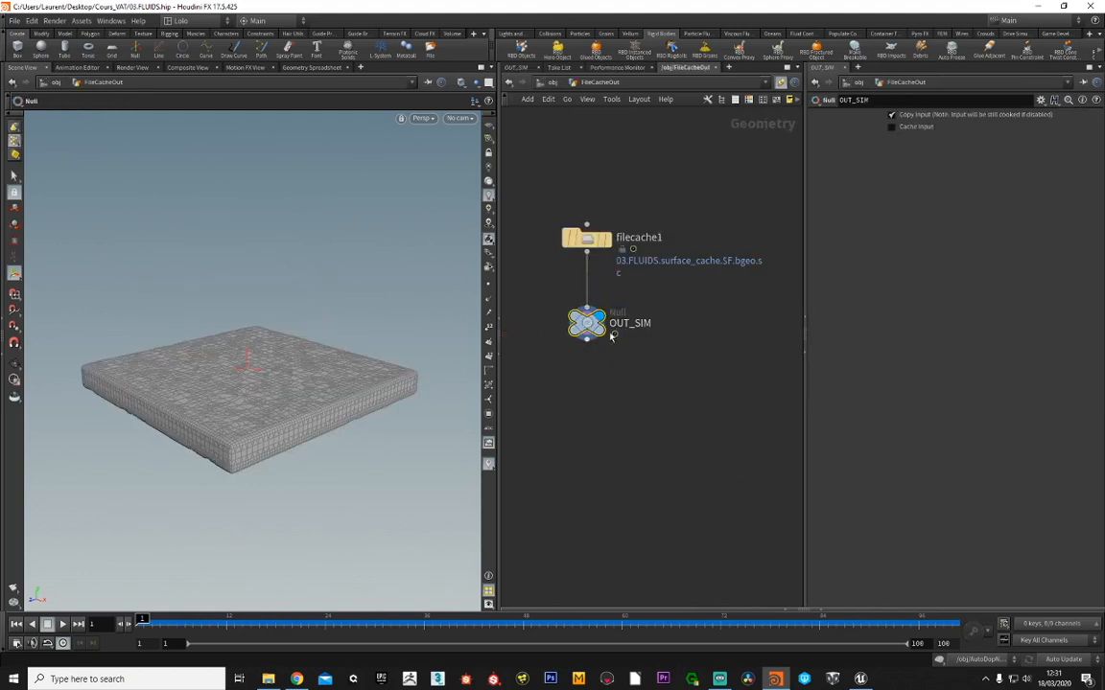
- Go to the out network and add a GameDev Vertex Animation Textures node
{"action": "left_click", "coordinate": [551, 84]}
{"action": "left_click", "coordinate": [550, 85]}
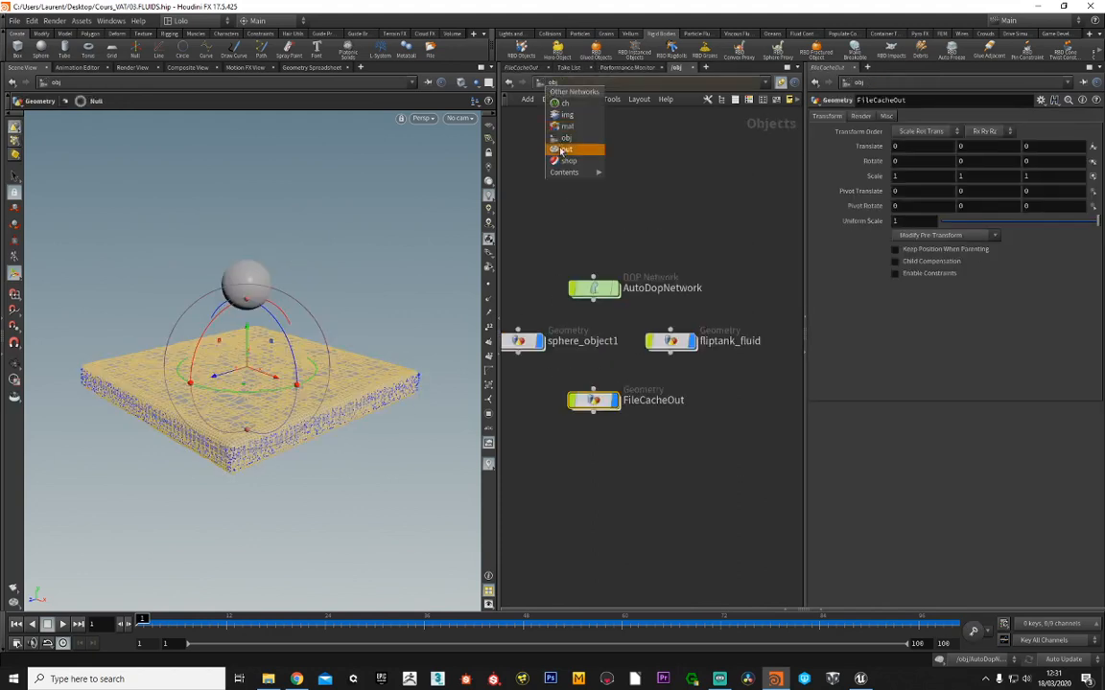
{"action": "left_click", "coordinate": [565, 150]}
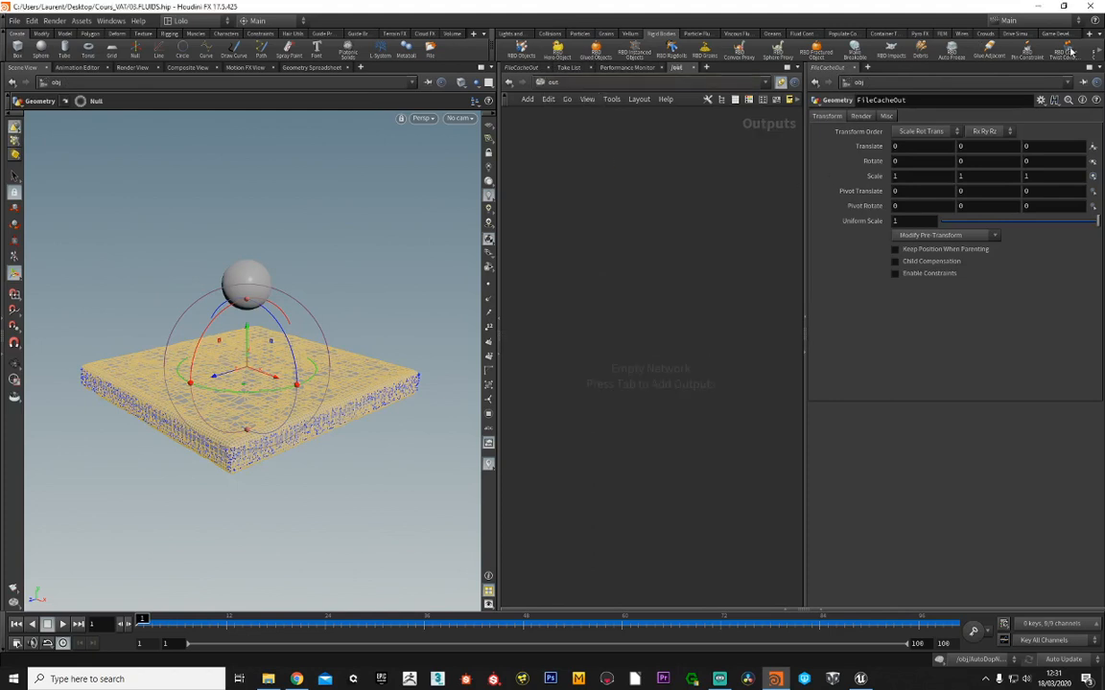
{"action": "left_click", "coordinate": [1055, 34]}
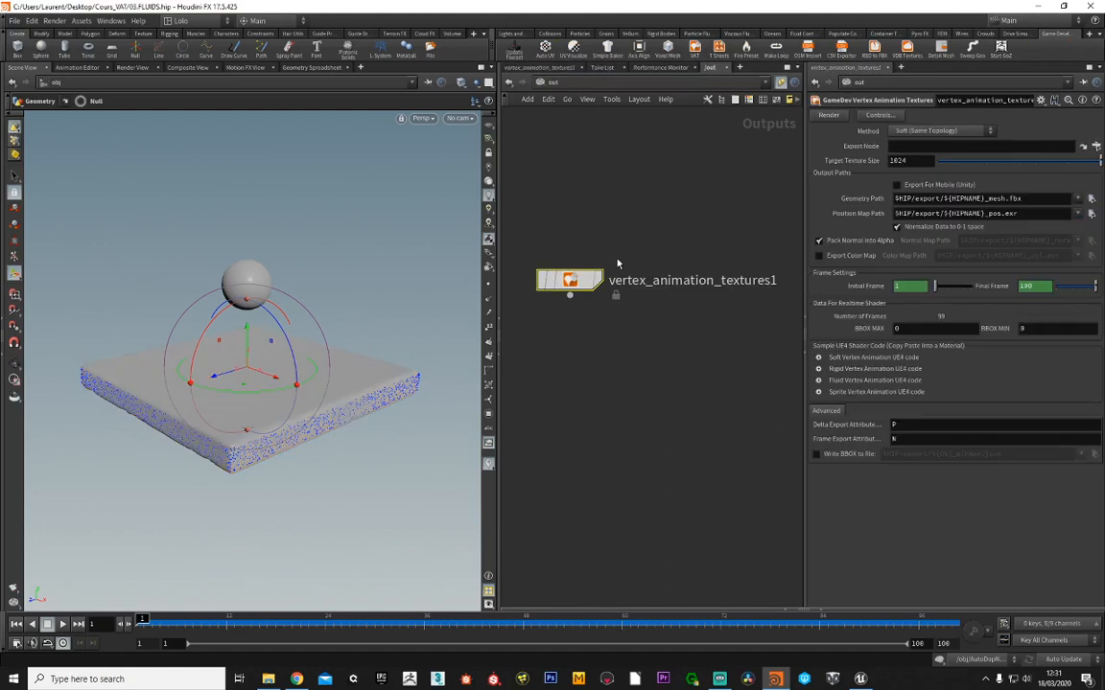
- Set the export method to Fluid (Changing Topology) and the export node to /obj/FileCacheOut/OUT_SIM
{"action": "left_click", "coordinate": [945, 132]}
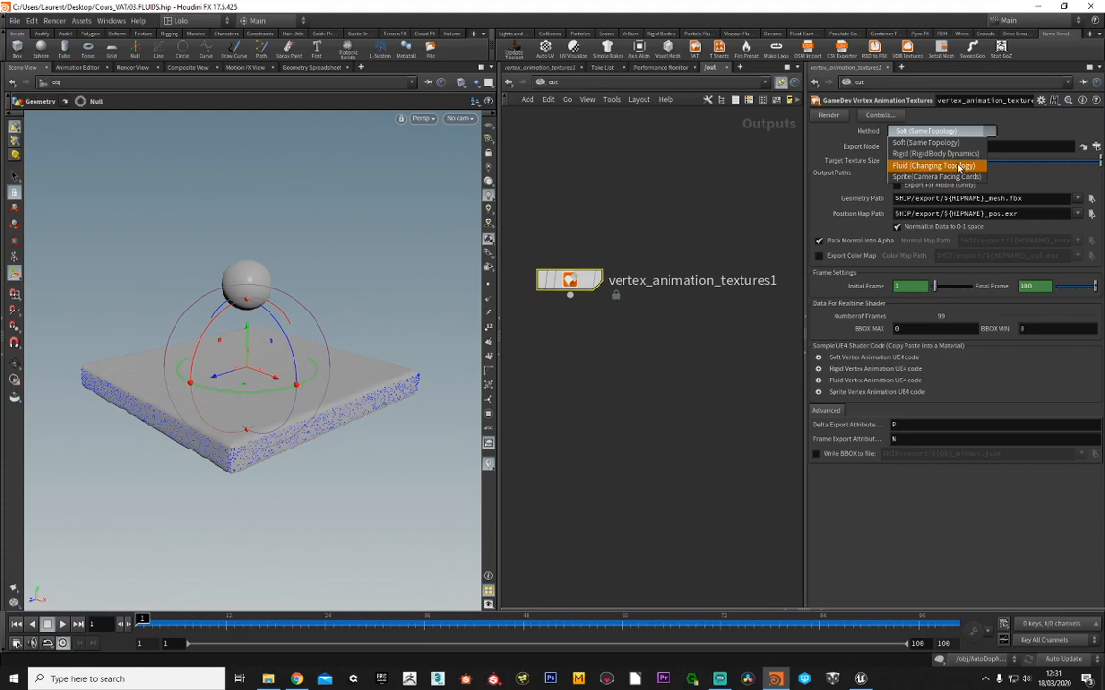
{"action": "left_click", "coordinate": [957, 167]}
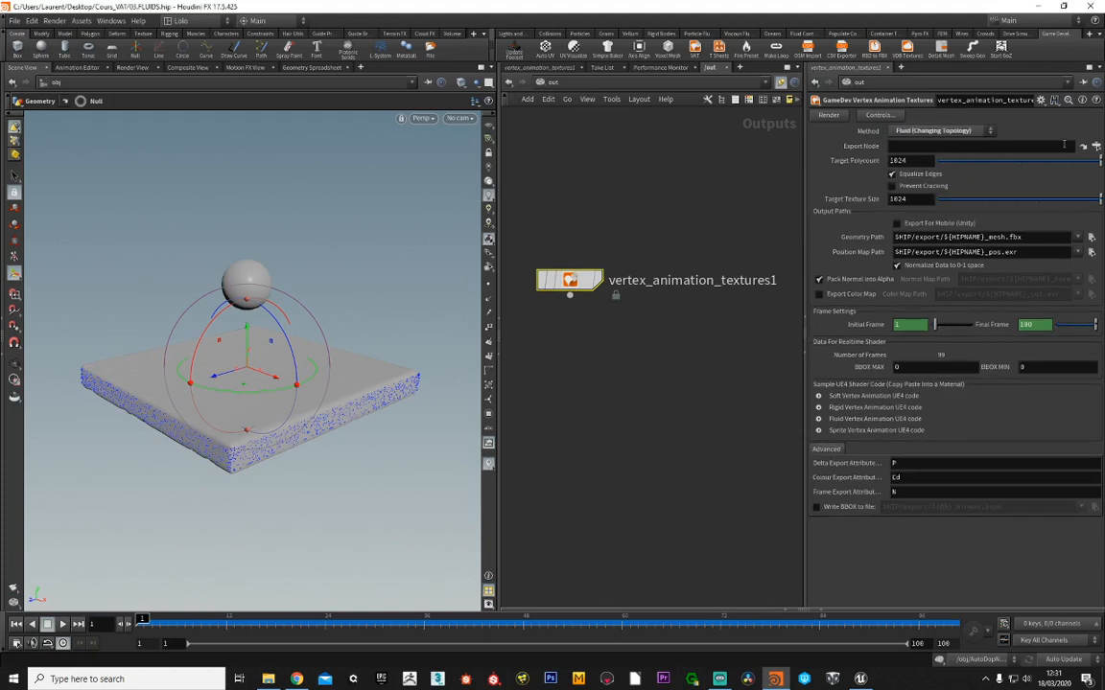
{"action": "left_click", "coordinate": [1097, 147]}
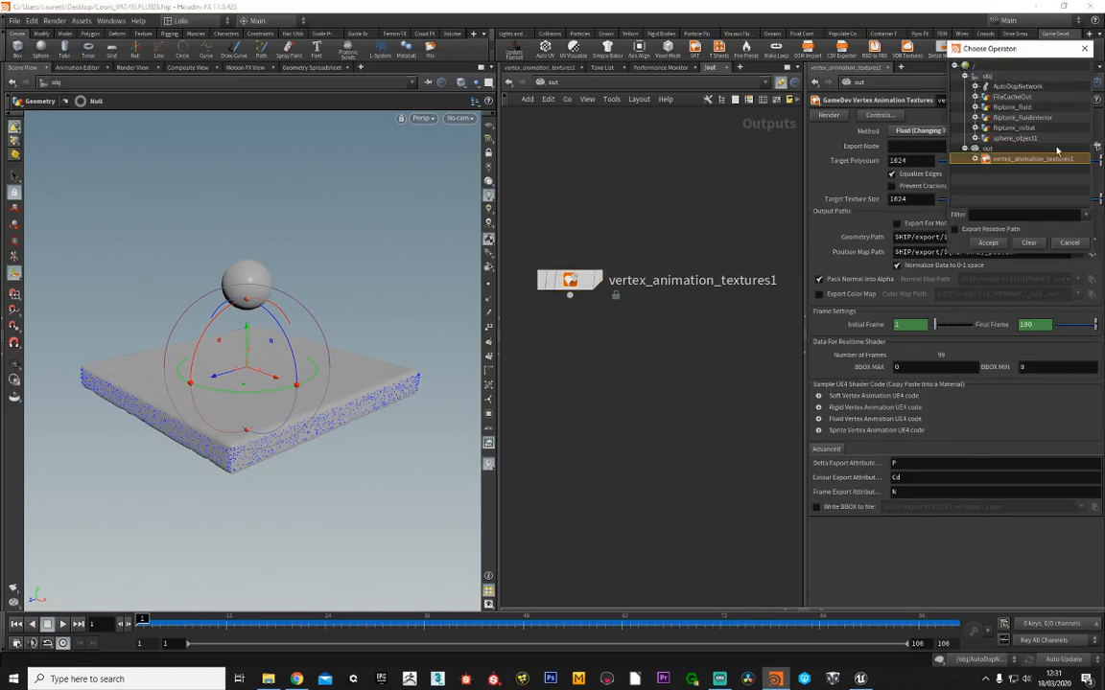
{"action": "left_click", "coordinate": [974, 97]}
{"action": "left_click", "coordinate": [1015, 107]}
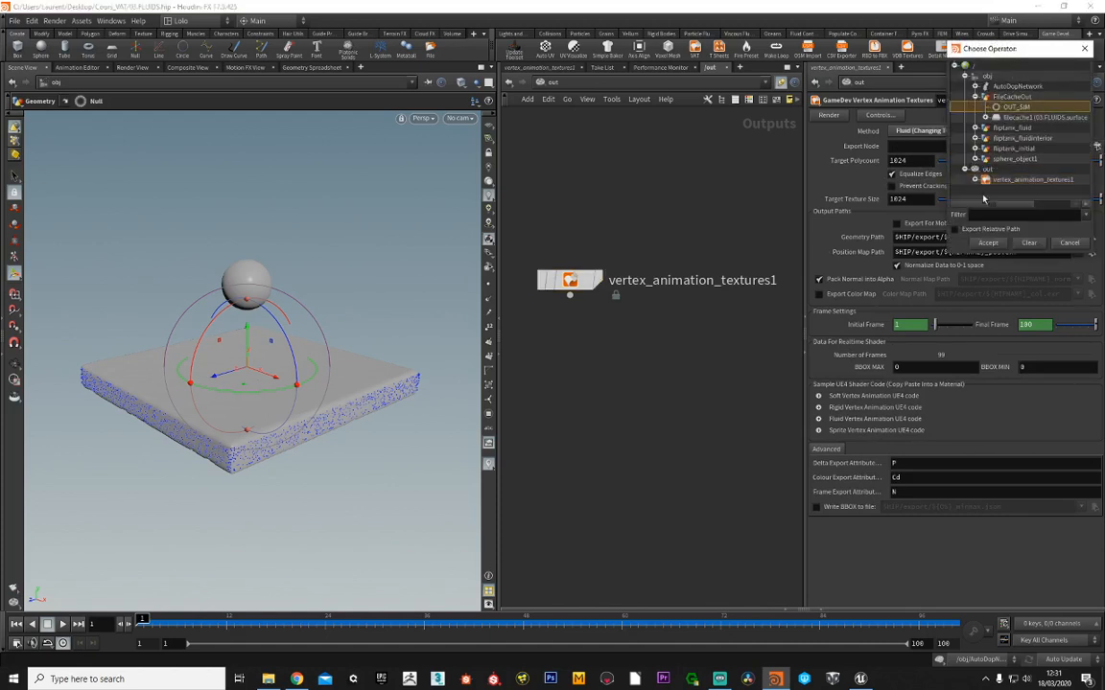
{"action": "left_click", "coordinate": [988, 243]}
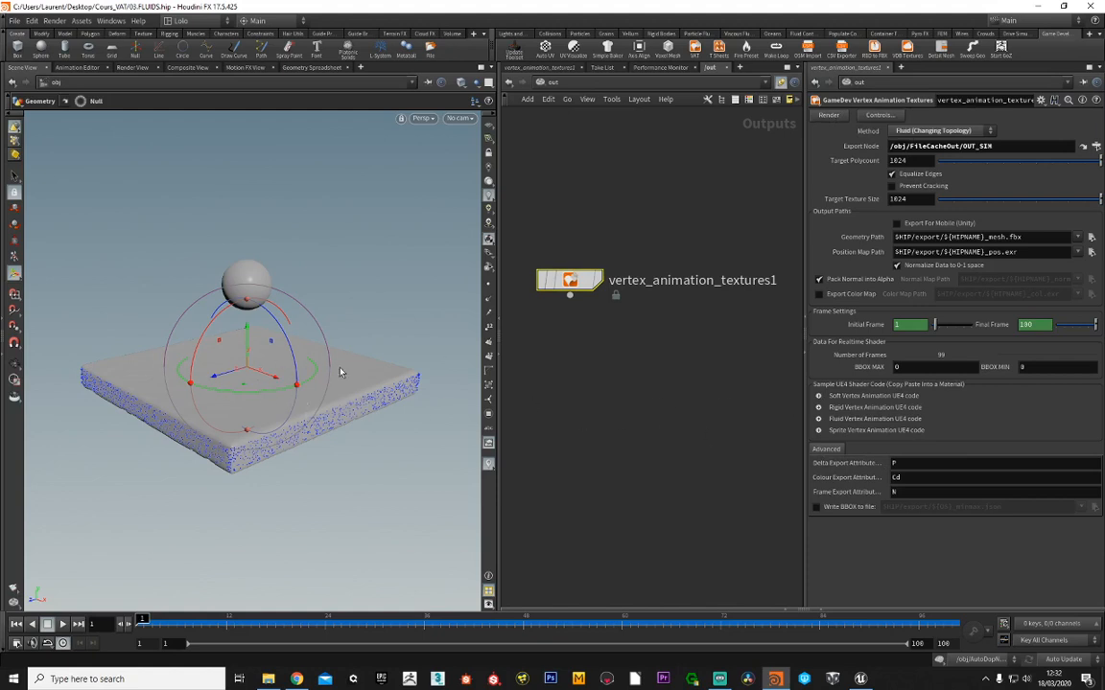
- Copy the entire Fluid Vertex Animation UE4 shader code and render the vertex animation textures
{"action": "left_click", "coordinate": [819, 419]}
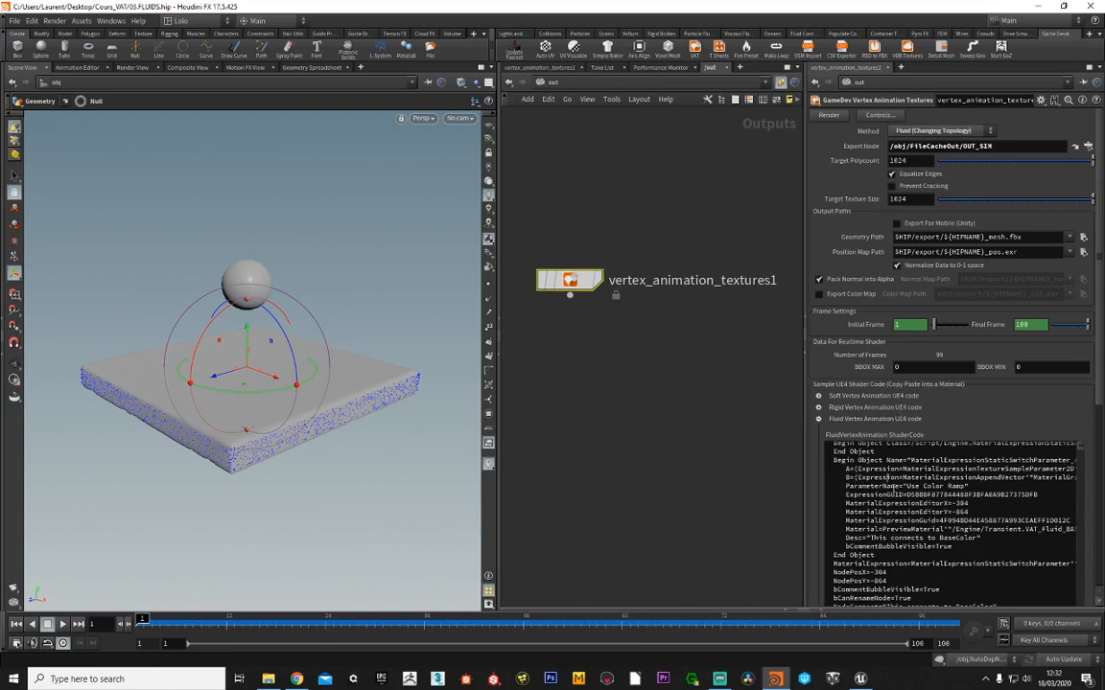
{"action": "key", "text": "ctrl+a"}
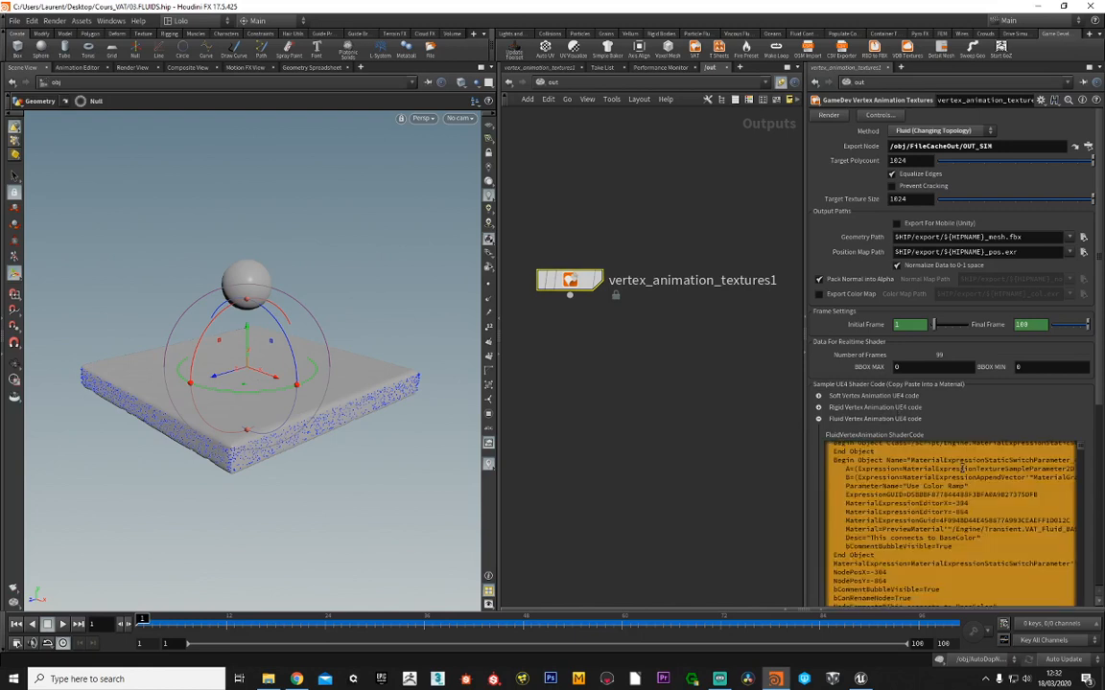
{"action": "left_click", "coordinate": [819, 419]}
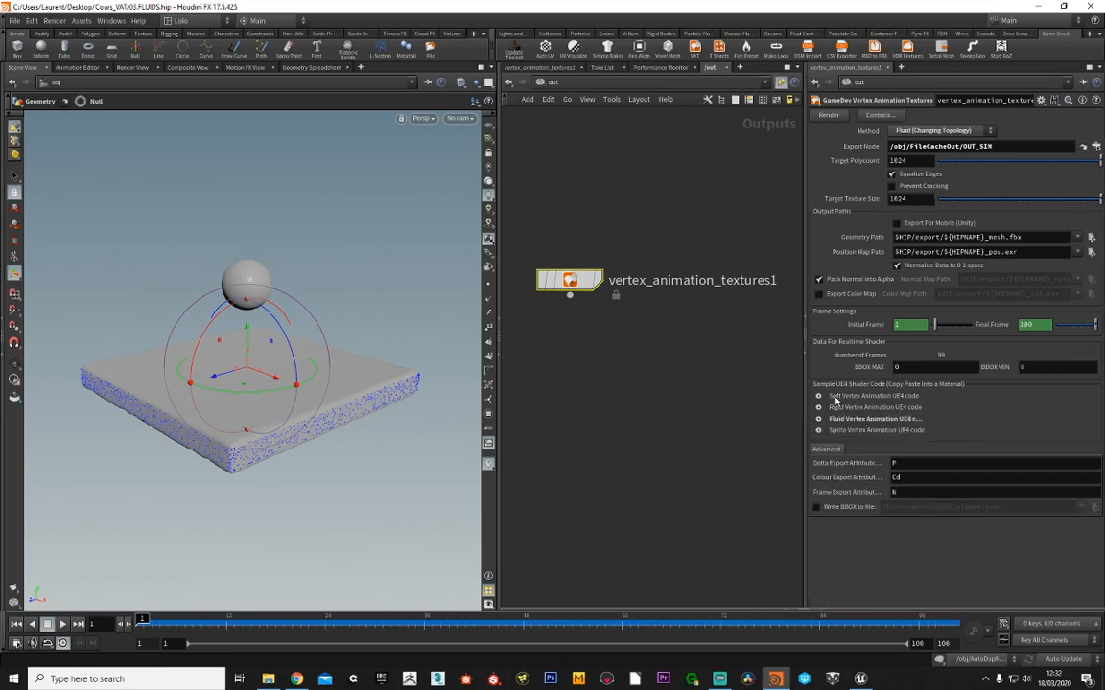
{"action": "left_click", "coordinate": [828, 115]}
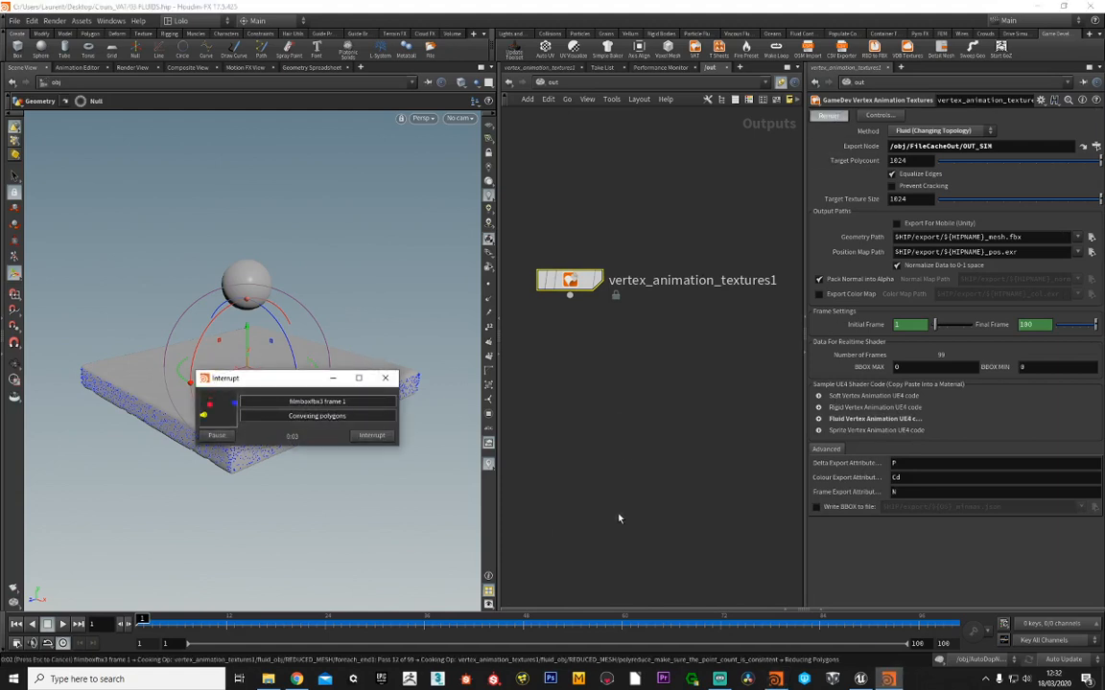
- Switch to Unreal Editor and create a folder named FLUIDS inside Content/Cours/VAT
{"action": "left_click", "coordinate": [860, 679]}
{"action": "left_click_drag", "start_coordinate": [307, 381], "coordinate": [135, 397]}
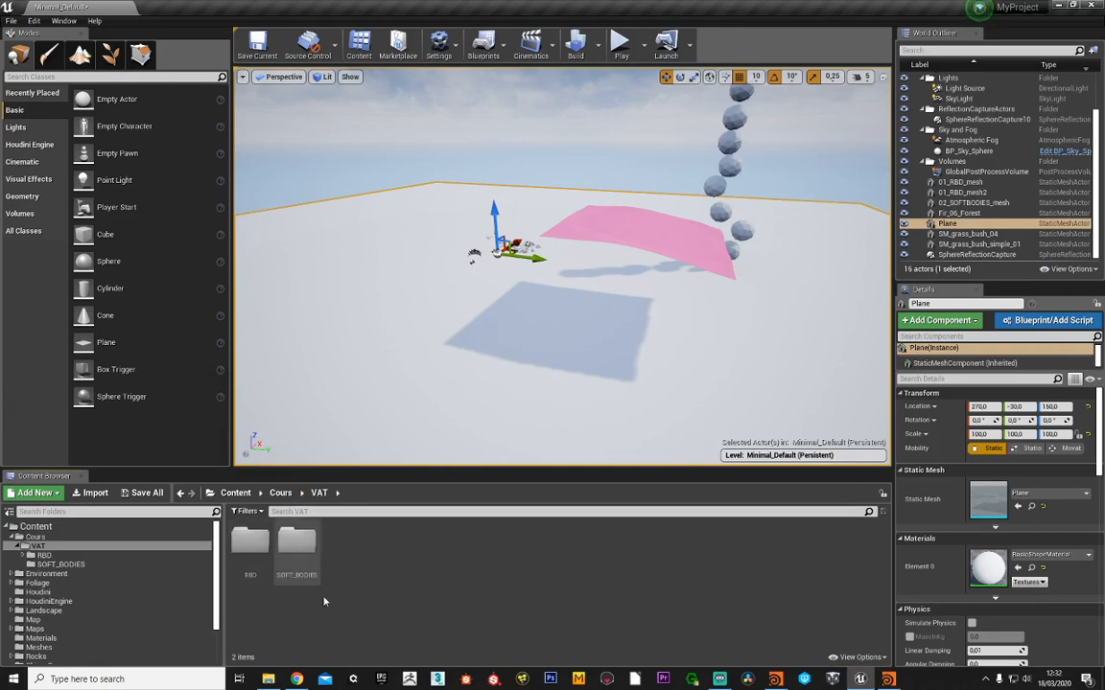
{"action": "right_click", "coordinate": [313, 489]}
{"action": "left_click", "coordinate": [365, 170]}
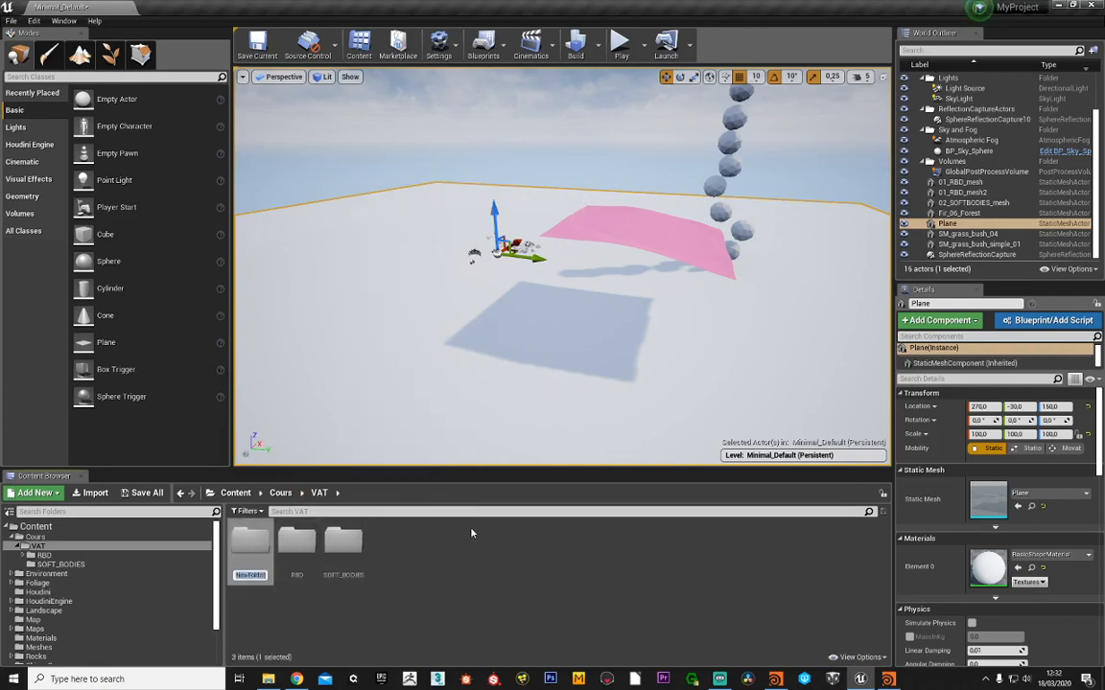
{"action": "type", "text": "FLUIDS"}
{"action": "key", "text": "Return"}
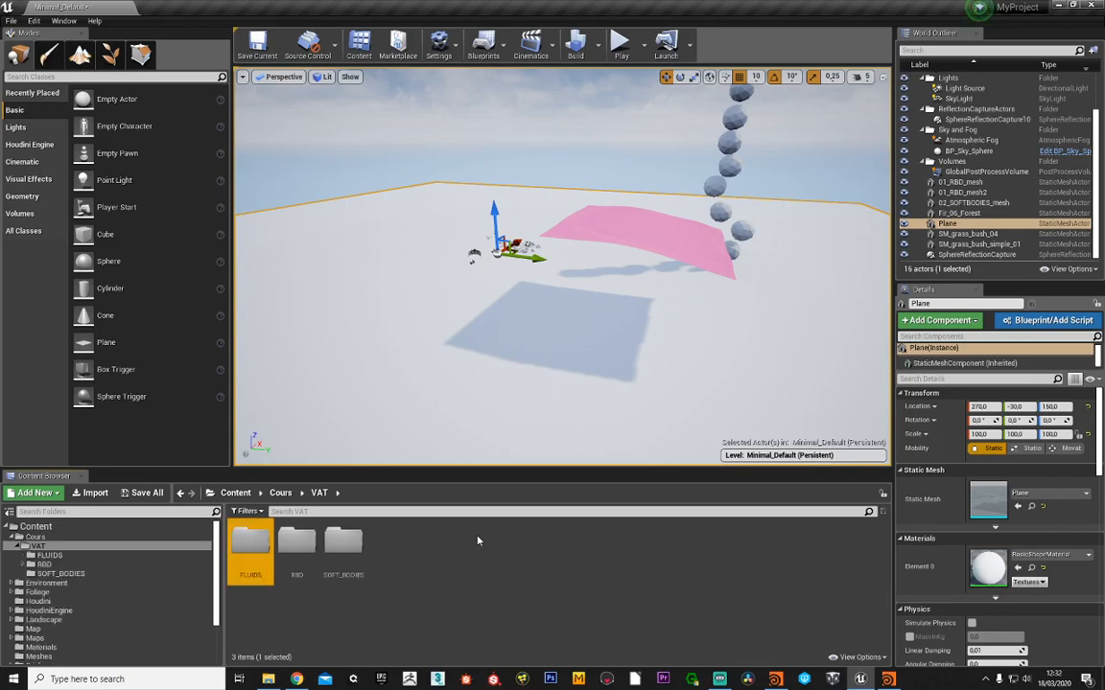
- Create a material named VAT_FLUIDS inside the FLUIDS folder
{"action": "double_click", "coordinate": [251, 542]}
{"action": "right_click", "coordinate": [293, 551]}
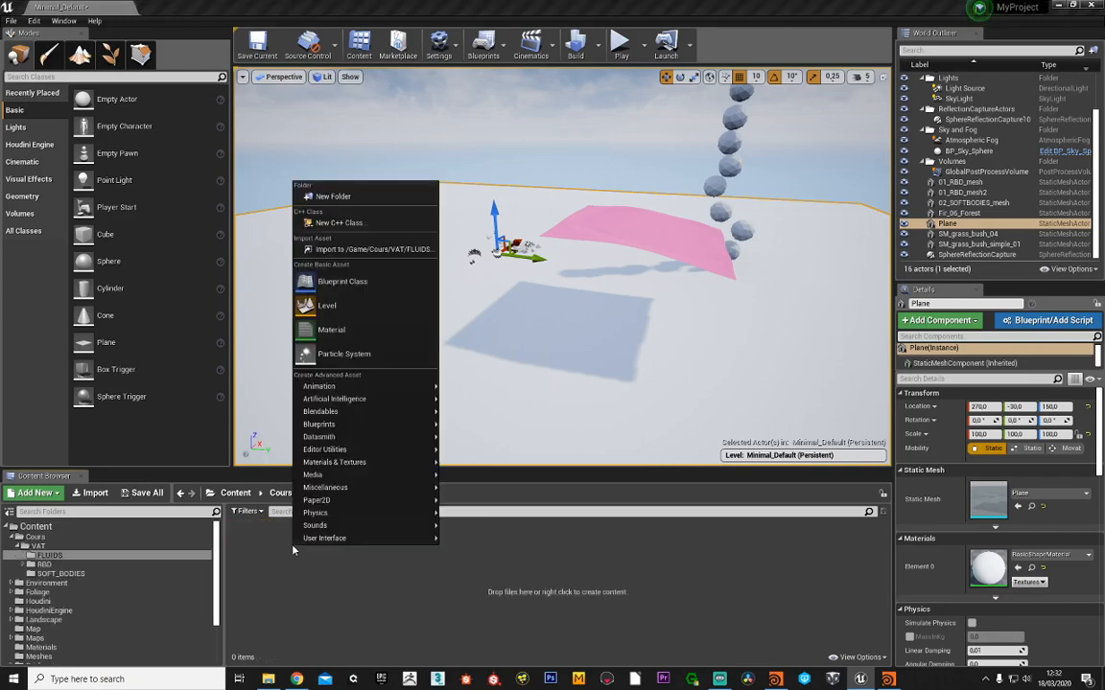
{"action": "left_click", "coordinate": [353, 332]}
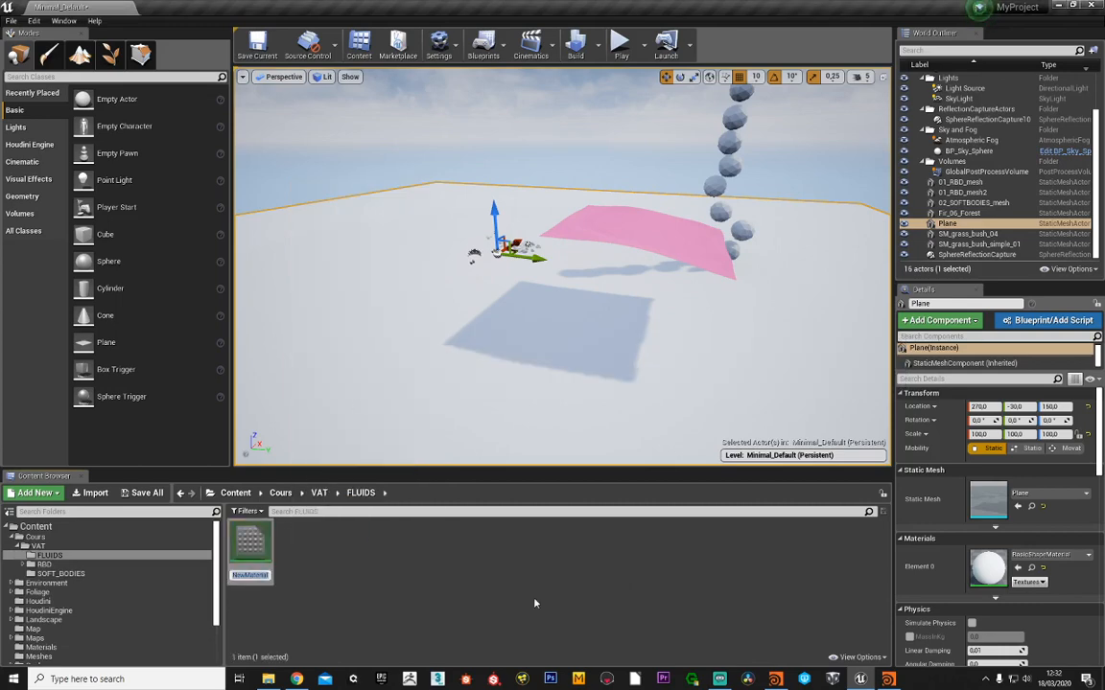
{"action": "type", "text": "M"}
{"action": "type", "text": "AT_FLUIDS"}
{"action": "key", "text": "Return"}
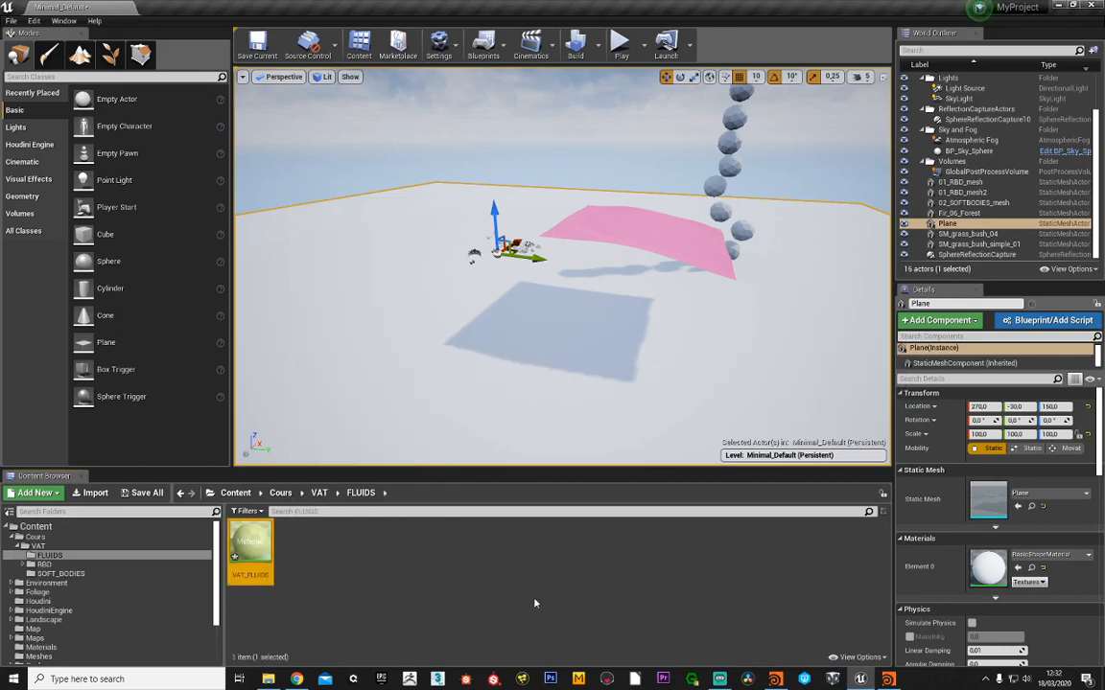
- Paste the copied fluid shader code into the VAT_FLUIDS material graph and move the result node clear of the pasted network
{"action": "double_click", "coordinate": [250, 547]}
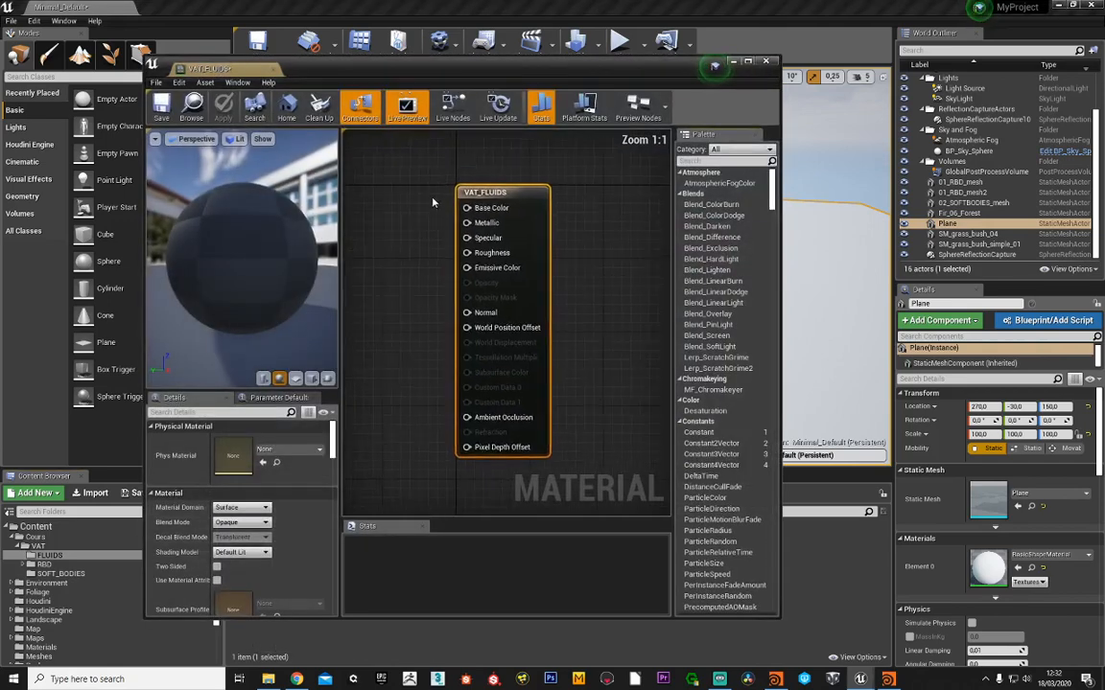
{"action": "scroll", "coordinate": [422, 197], "scroll_direction": "down", "scroll_amount": 6}
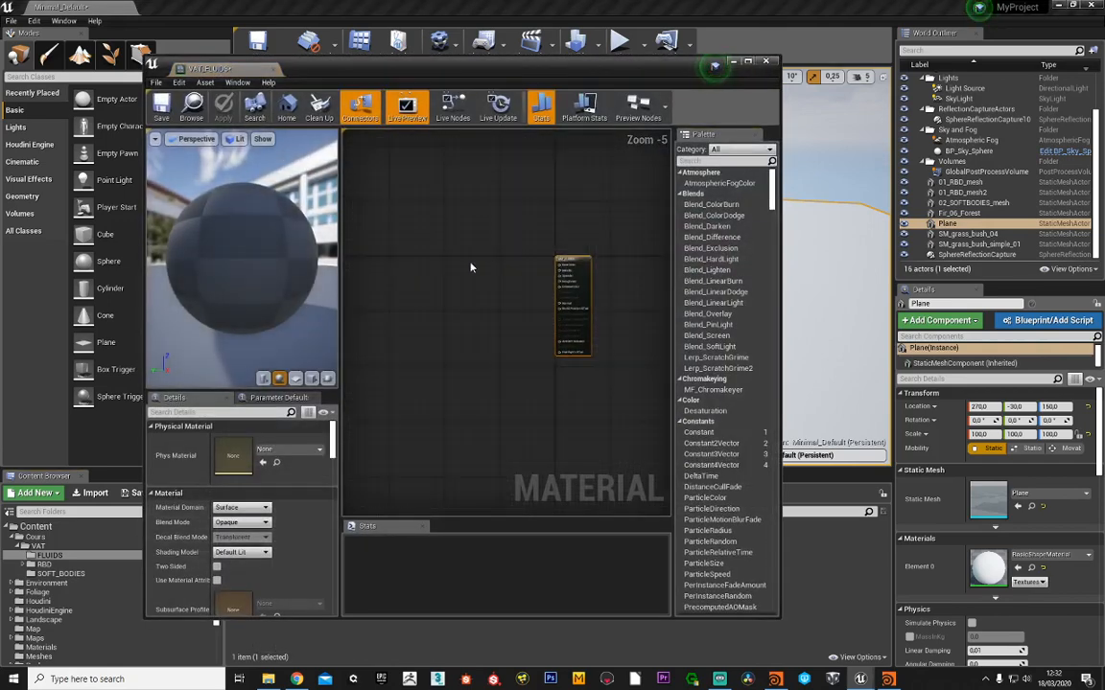
{"action": "key", "text": "ctrl+v"}
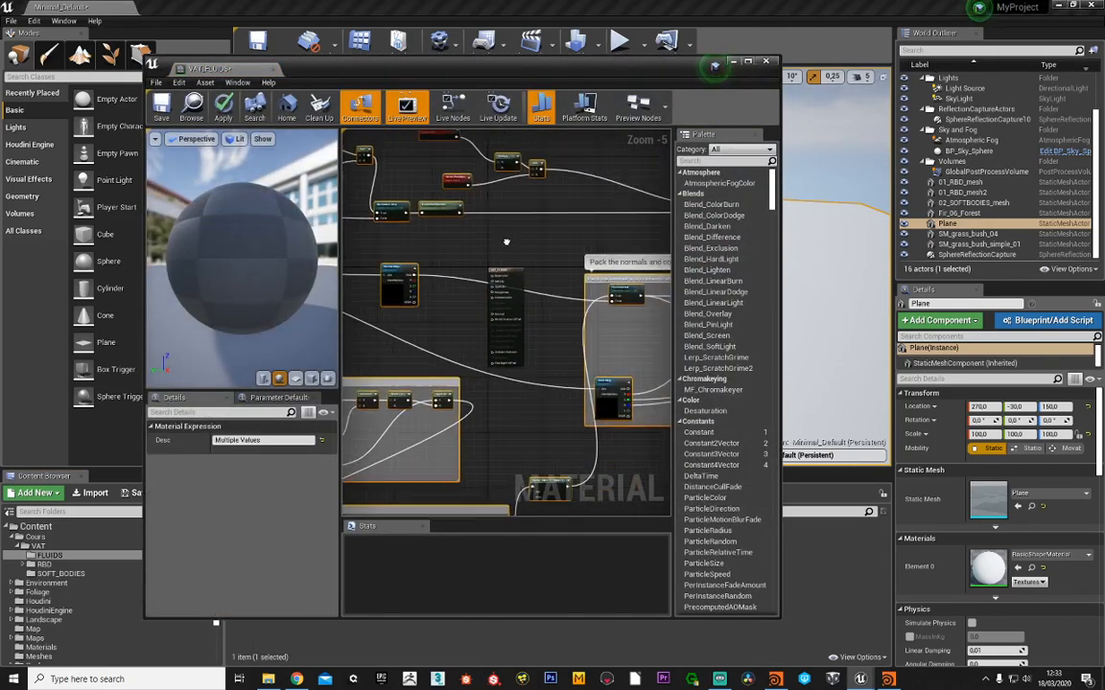
{"action": "scroll", "coordinate": [427, 257], "scroll_direction": "down", "scroll_amount": 4}
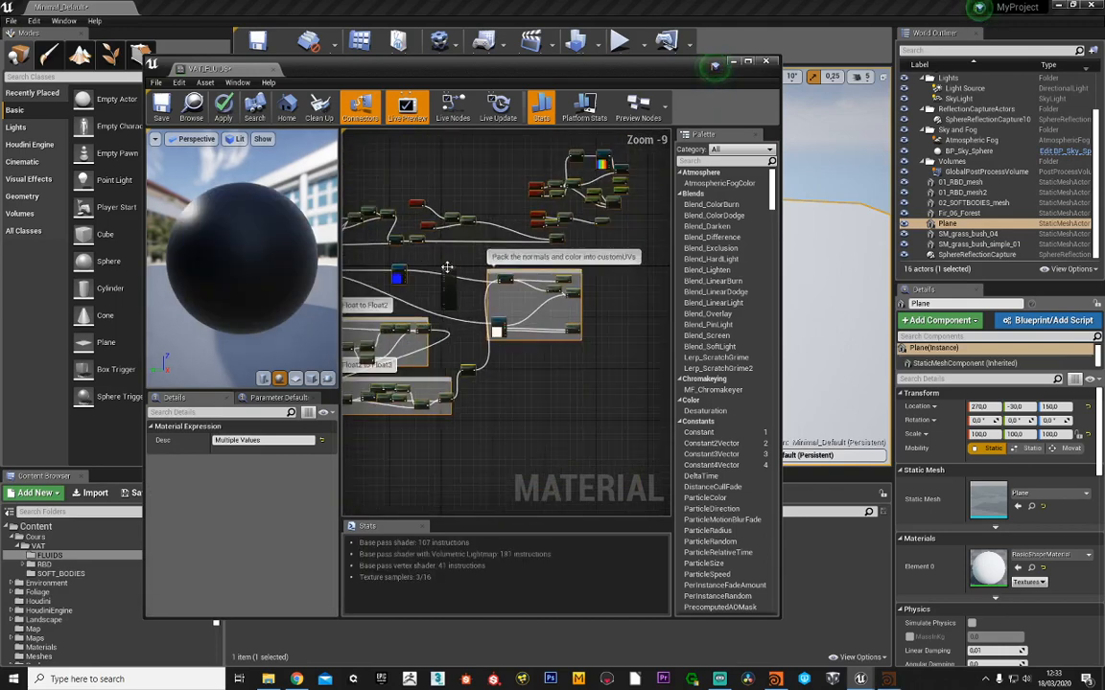
{"action": "left_click", "coordinate": [447, 263]}
{"action": "left_click_drag", "start_coordinate": [489, 338], "coordinate": [611, 234]}
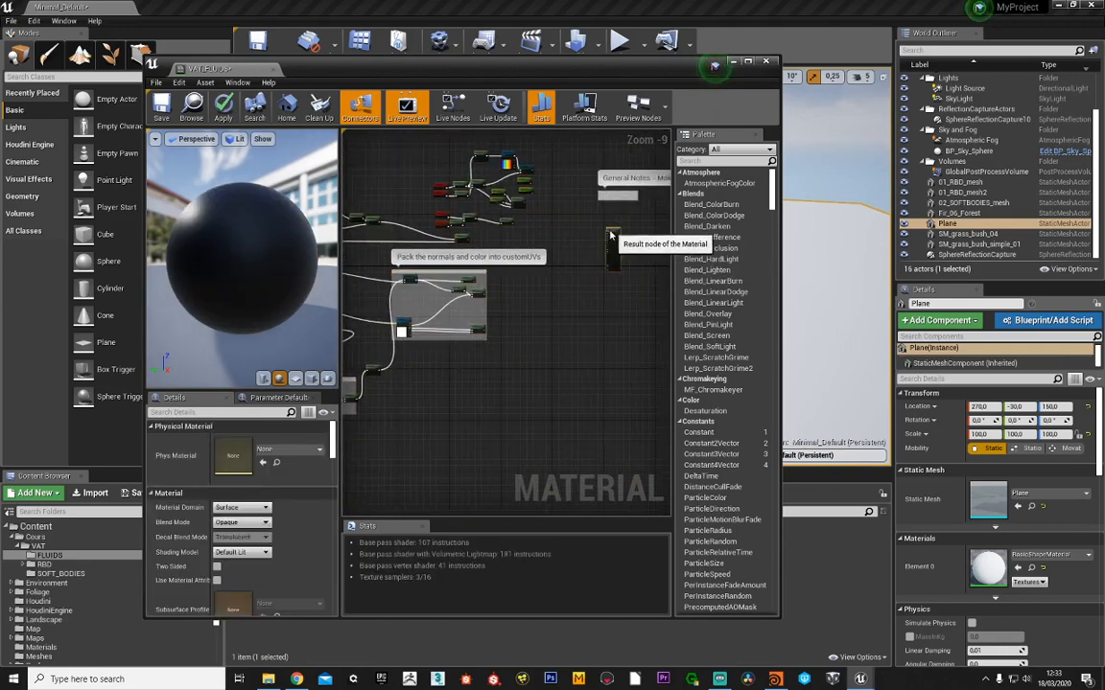
- Turn off Tangent Space Normal for the material and set Num Customized UVs to 3
{"action": "right_click_drag", "start_coordinate": [564, 204], "coordinate": [394, 276]}
{"action": "scroll", "coordinate": [439, 357], "scroll_direction": "up", "scroll_amount": 8}
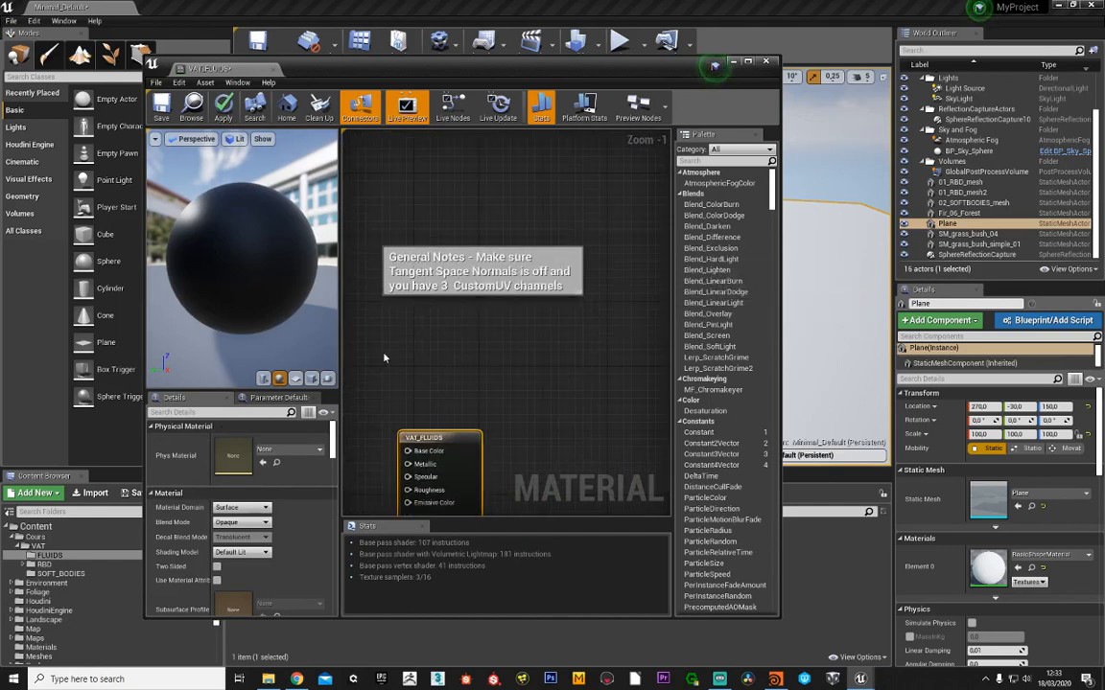
{"action": "left_click_drag", "start_coordinate": [340, 386], "coordinate": [408, 387]}
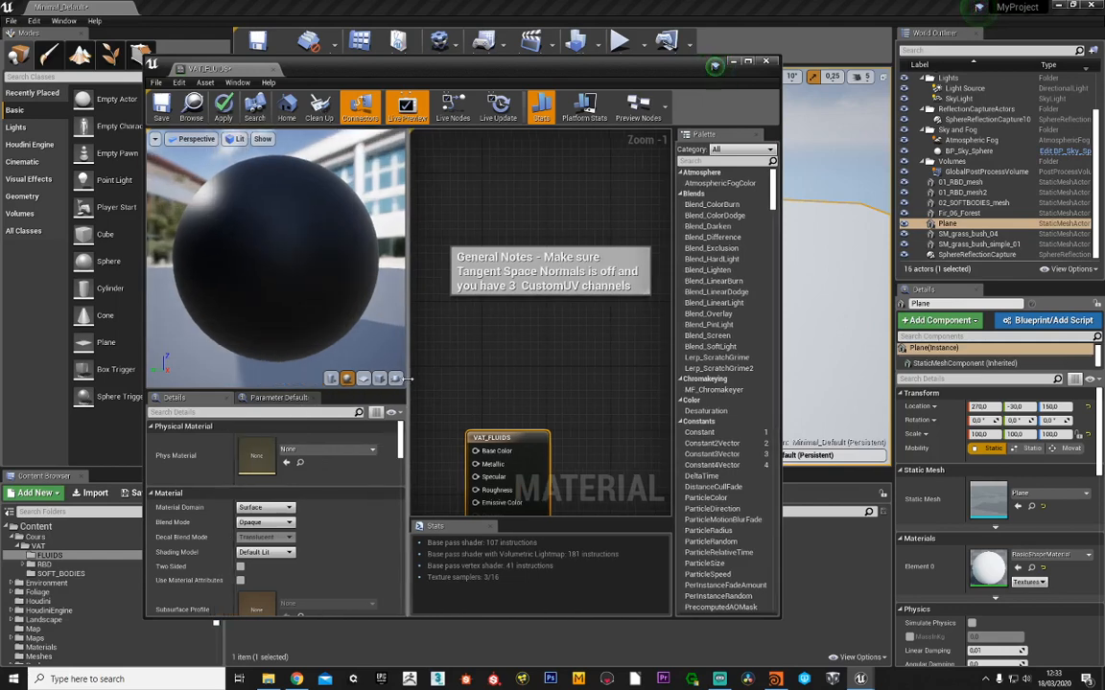
{"action": "left_click", "coordinate": [235, 412]}
{"action": "type", "text": "tan"}
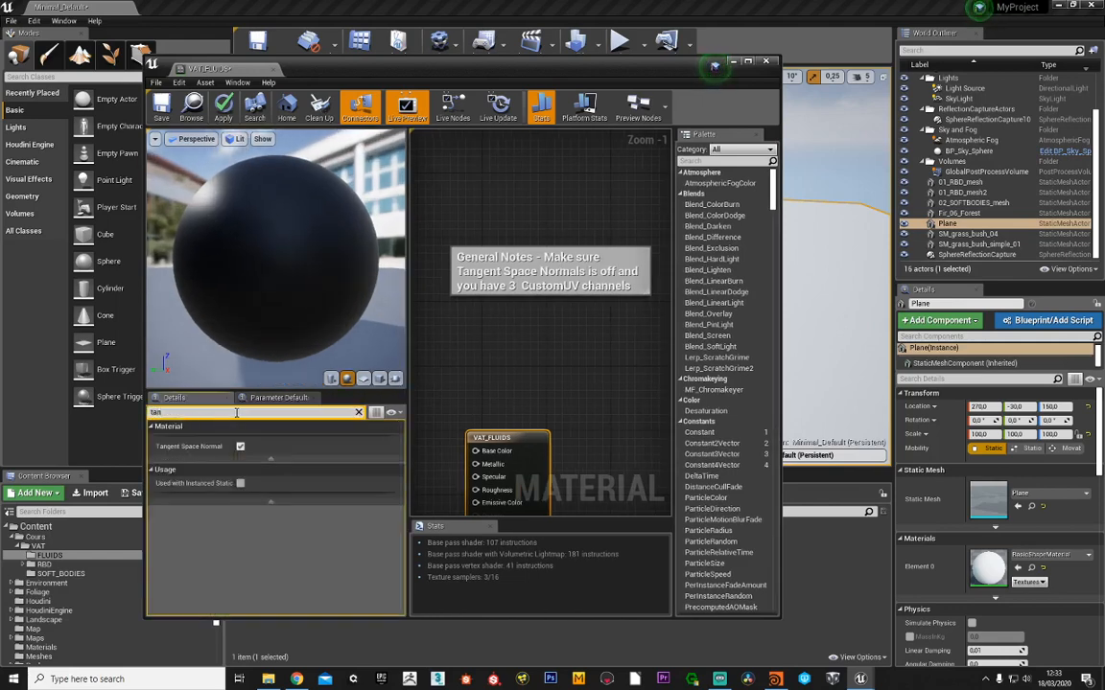
{"action": "left_click", "coordinate": [240, 447]}
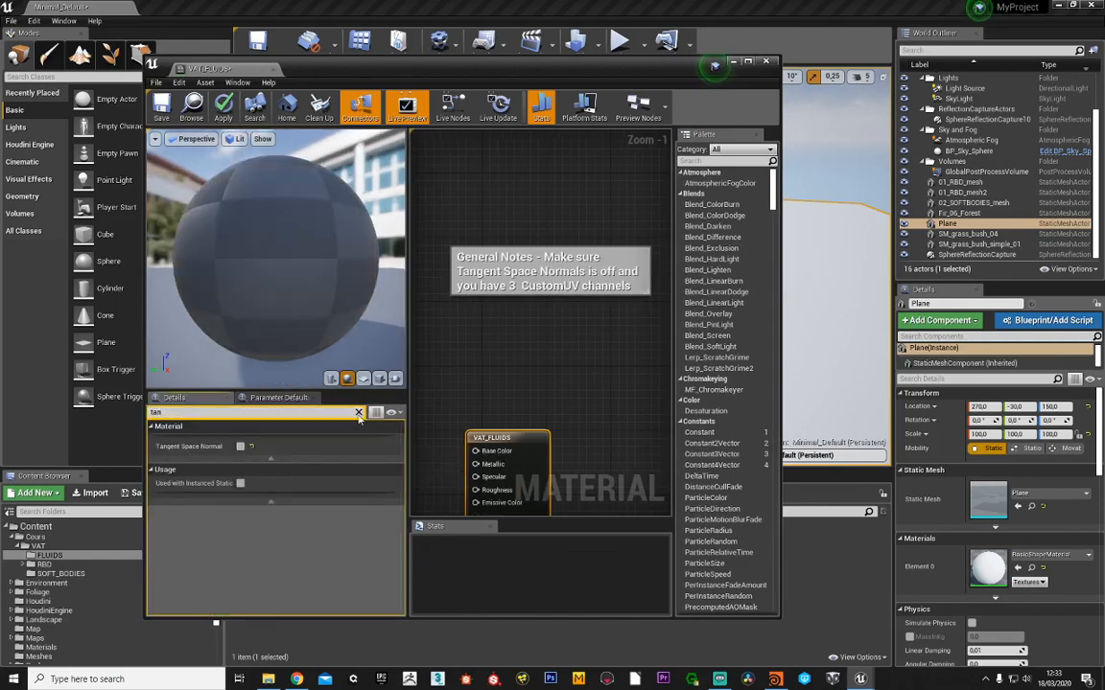
{"action": "left_click", "coordinate": [359, 413]}
{"action": "scroll", "coordinate": [242, 517], "scroll_direction": "down", "scroll_amount": 6}
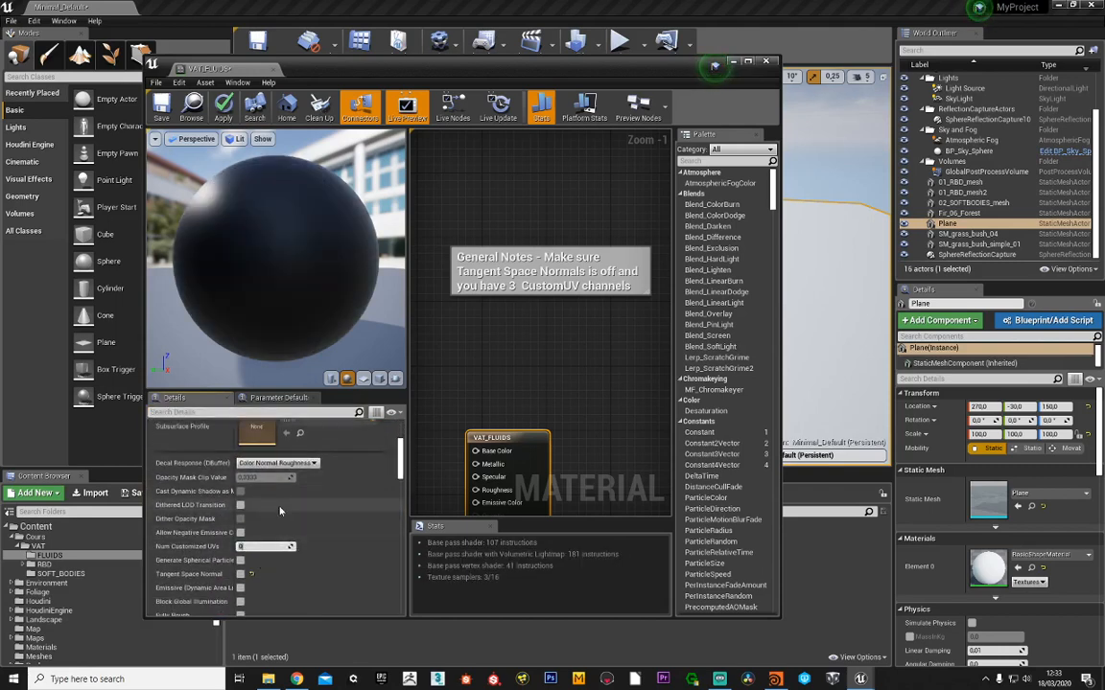
{"action": "key", "text": "Return"}
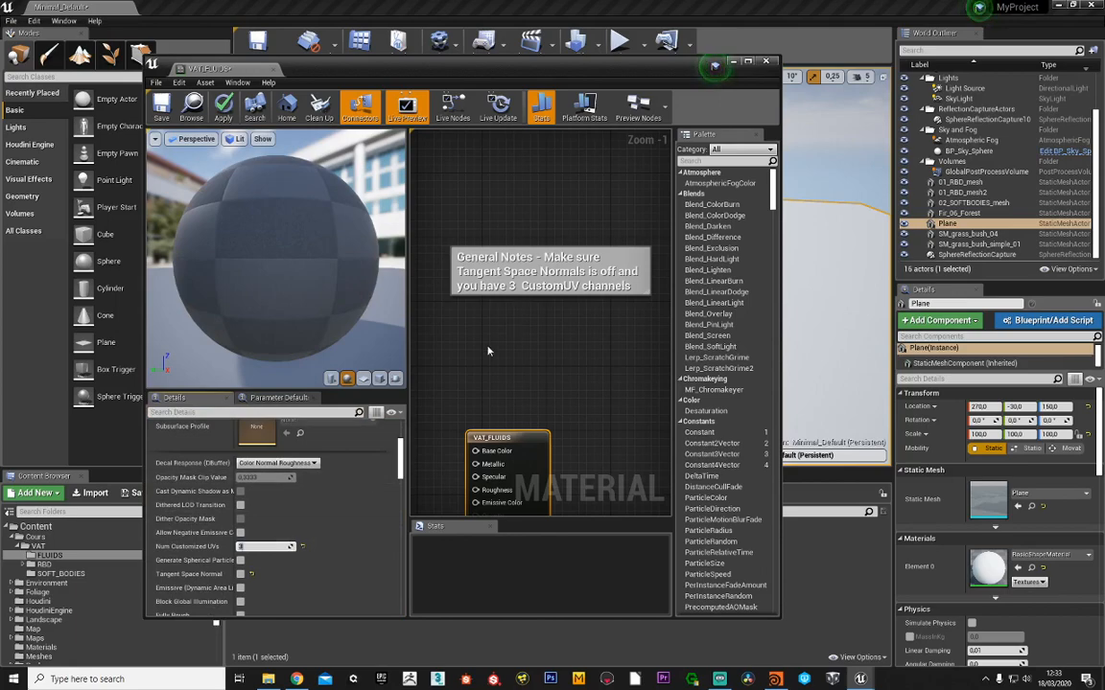
- Maximize the material editor window and narrow the preview and details area to enlarge the graph
{"action": "right_click_drag", "start_coordinate": [487, 347], "coordinate": [574, 259]}
{"action": "scroll", "coordinate": [569, 261], "scroll_direction": "down", "scroll_amount": 3}
{"action": "left_click_drag", "start_coordinate": [534, 72], "coordinate": [527, 0]}
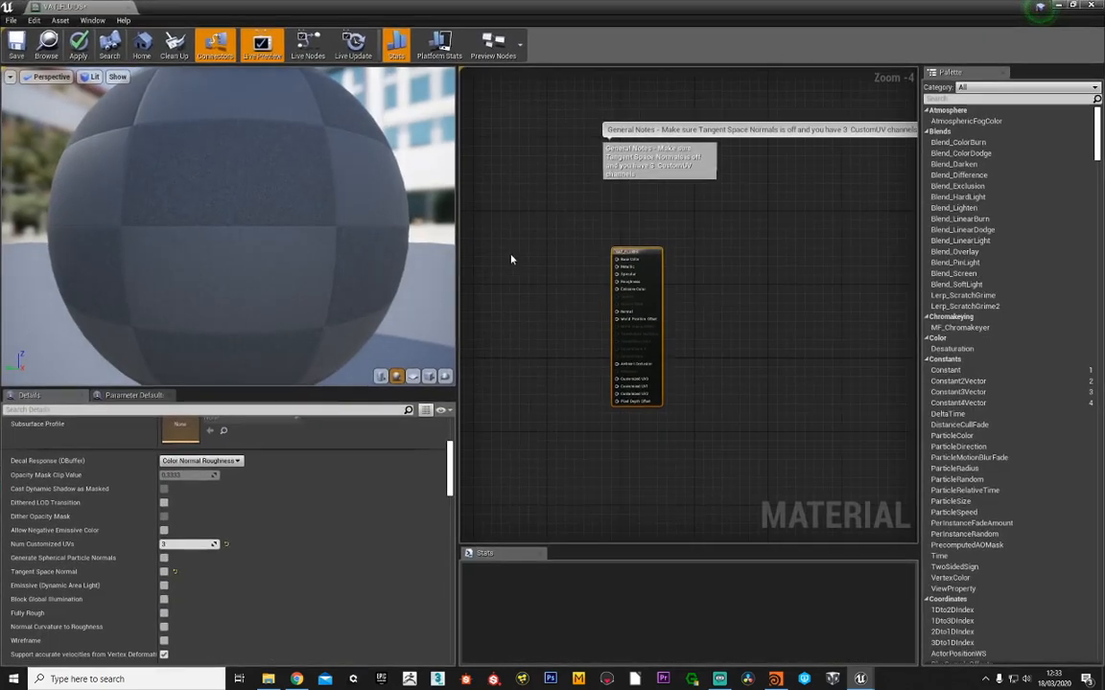
{"action": "right_click_drag", "start_coordinate": [524, 278], "coordinate": [653, 283]}
{"action": "left_click_drag", "start_coordinate": [457, 239], "coordinate": [276, 230]}
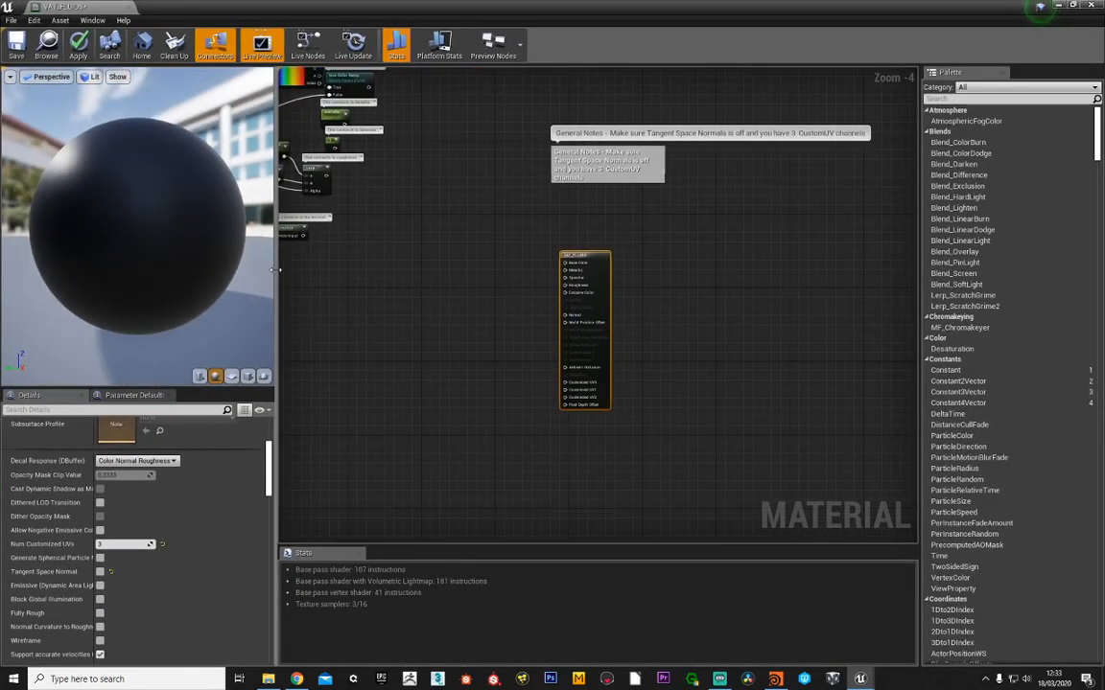
- Move the result node beside the shader outputs and connect Use Color Ramp to Base Color, metallic to Metallic and the constant 1 to Specular
{"action": "right_click_drag", "start_coordinate": [414, 223], "coordinate": [517, 308]}
{"action": "left_click_drag", "start_coordinate": [695, 342], "coordinate": [562, 175]}
{"action": "right_click_drag", "start_coordinate": [509, 109], "coordinate": [535, 215]}
{"action": "scroll", "coordinate": [473, 276], "scroll_direction": "up", "scroll_amount": 4}
{"action": "left_click_drag", "start_coordinate": [521, 291], "coordinate": [655, 304]}
{"action": "left_click_drag", "start_coordinate": [477, 364], "coordinate": [656, 319]}
{"action": "right_click_drag", "start_coordinate": [573, 398], "coordinate": [564, 302]}
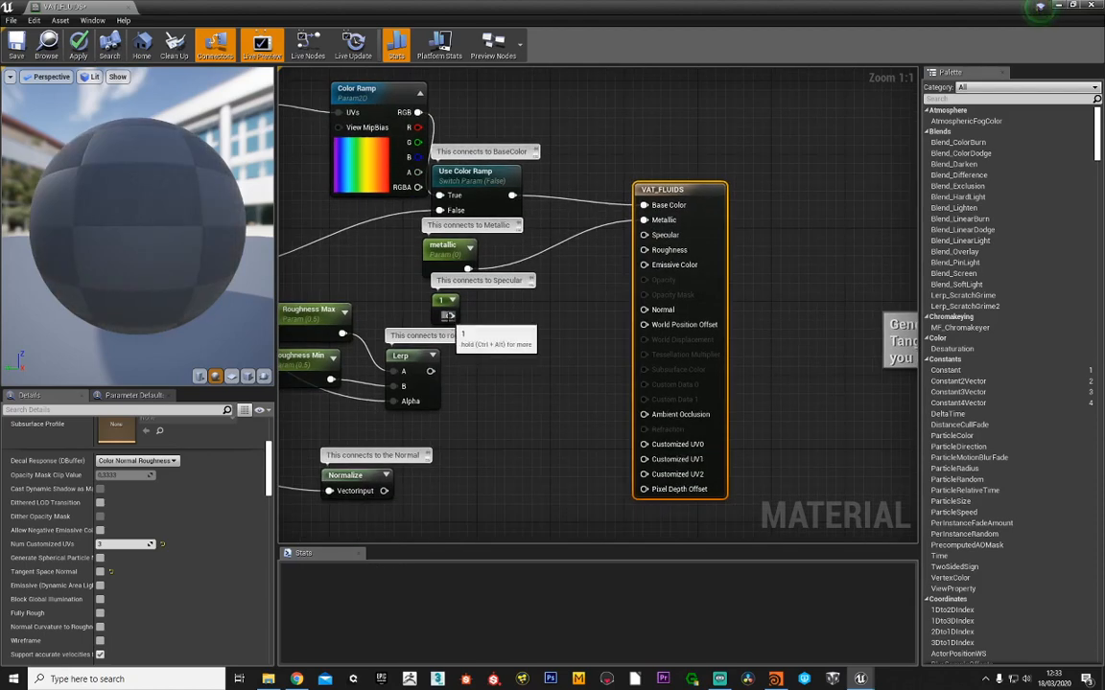
{"action": "left_click_drag", "start_coordinate": [451, 318], "coordinate": [644, 235]}
- Connect the roughness Lerp output to Roughness and the Normalize output to Normal on the result node
{"action": "right_click_drag", "start_coordinate": [506, 376], "coordinate": [505, 329]}
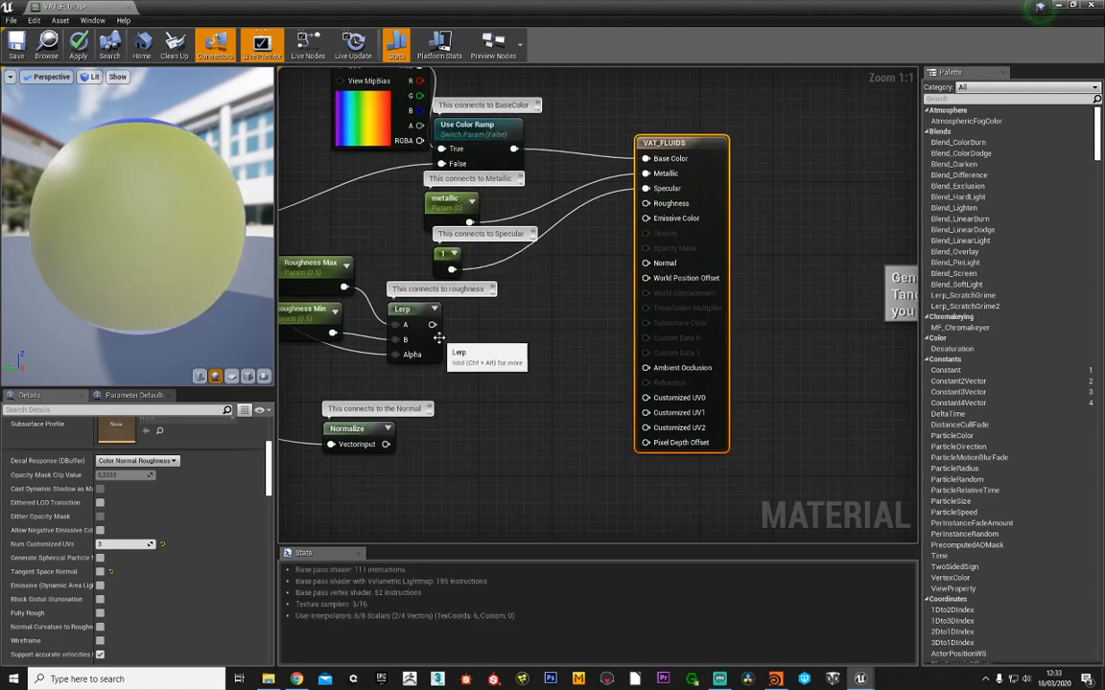
{"action": "left_click_drag", "start_coordinate": [431, 325], "coordinate": [646, 203]}
{"action": "right_click_drag", "start_coordinate": [533, 377], "coordinate": [537, 302]}
{"action": "left_click_drag", "start_coordinate": [390, 369], "coordinate": [666, 188]}
- Connect the Add node commented for World Position Offset to the result node's World Position Offset input
{"action": "scroll", "coordinate": [590, 285], "scroll_direction": "down", "scroll_amount": 6}
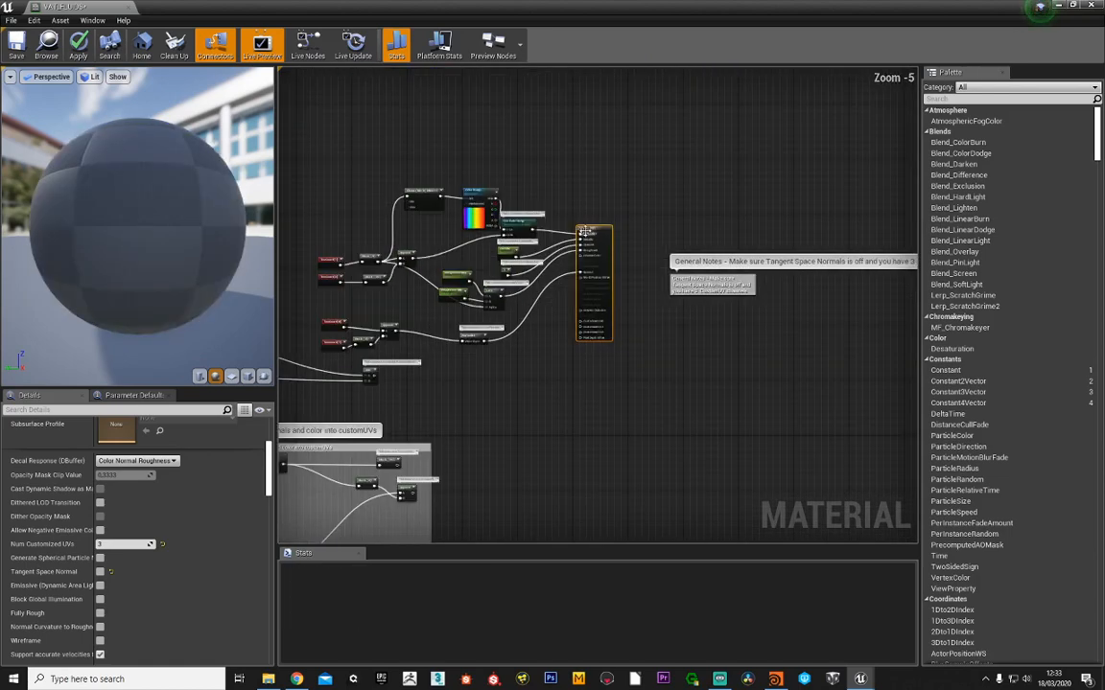
{"action": "scroll", "coordinate": [403, 355], "scroll_direction": "up", "scroll_amount": 5}
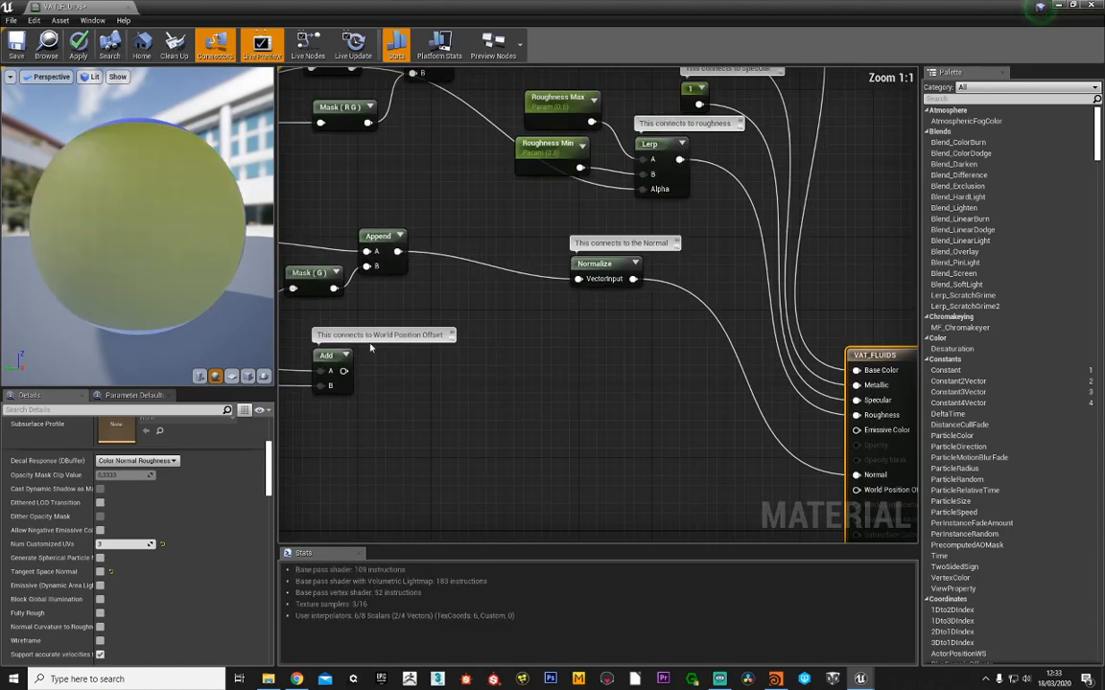
{"action": "scroll", "coordinate": [366, 358], "scroll_direction": "down", "scroll_amount": 2}
{"action": "right_click_drag", "start_coordinate": [356, 341], "coordinate": [306, 311]}
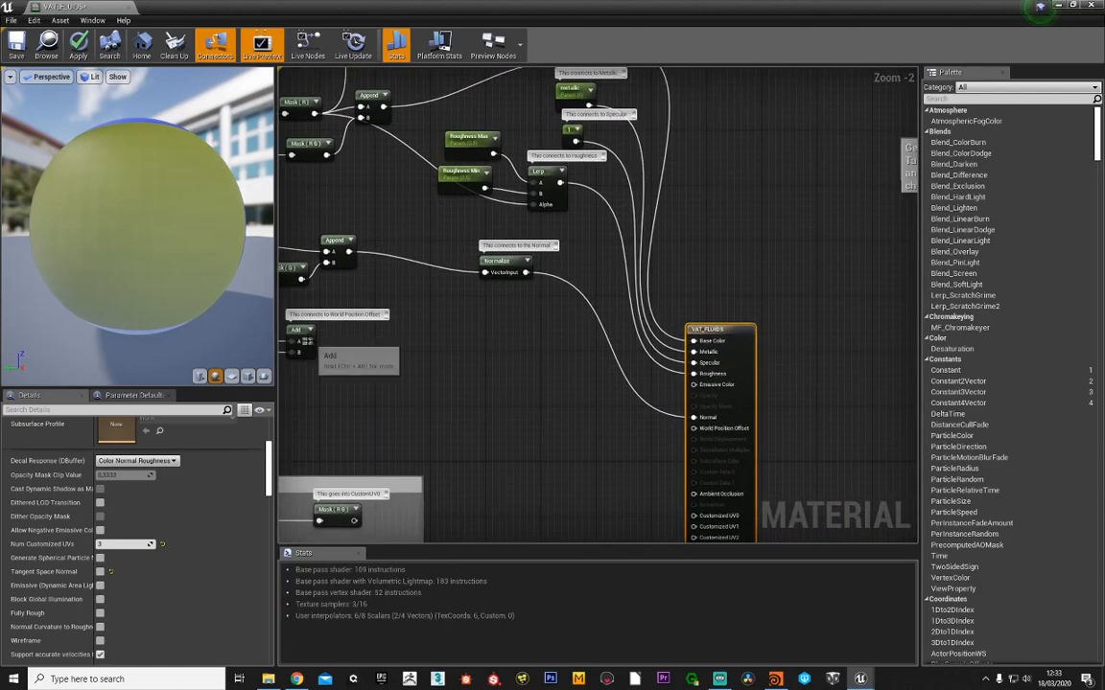
{"action": "left_click_drag", "start_coordinate": [308, 341], "coordinate": [693, 428]}
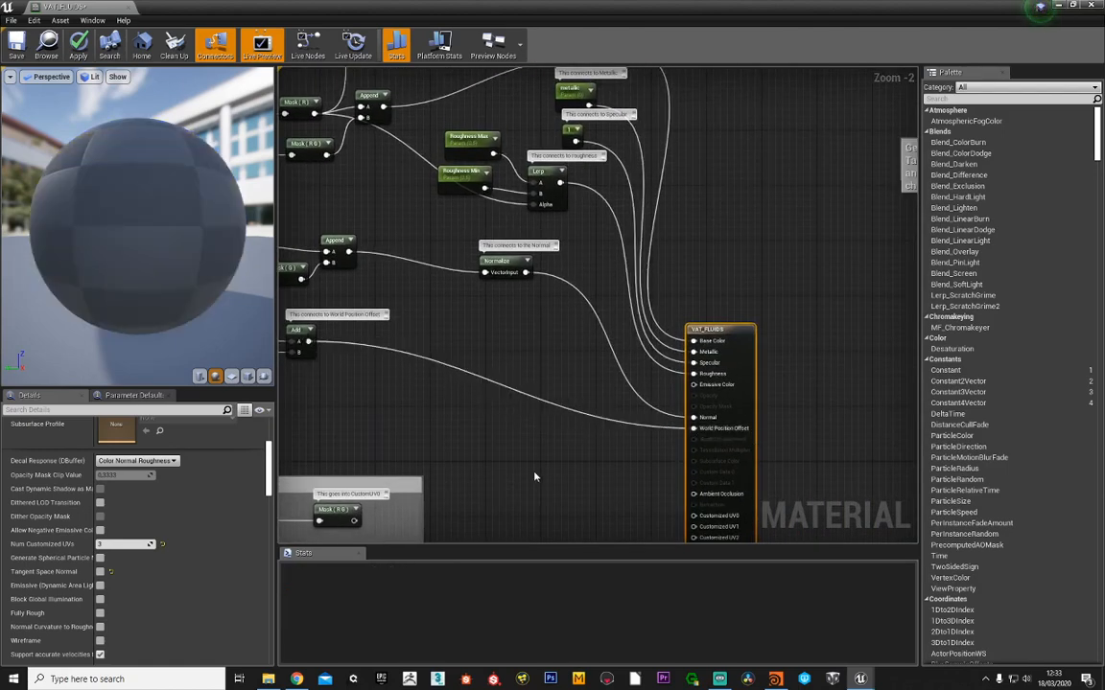
- Connect the Mask (R G) output to Customized UV0 and the two commented Append outputs to Customized UV1 and Customized UV2
{"action": "right_click_drag", "start_coordinate": [534, 476], "coordinate": [581, 308]}
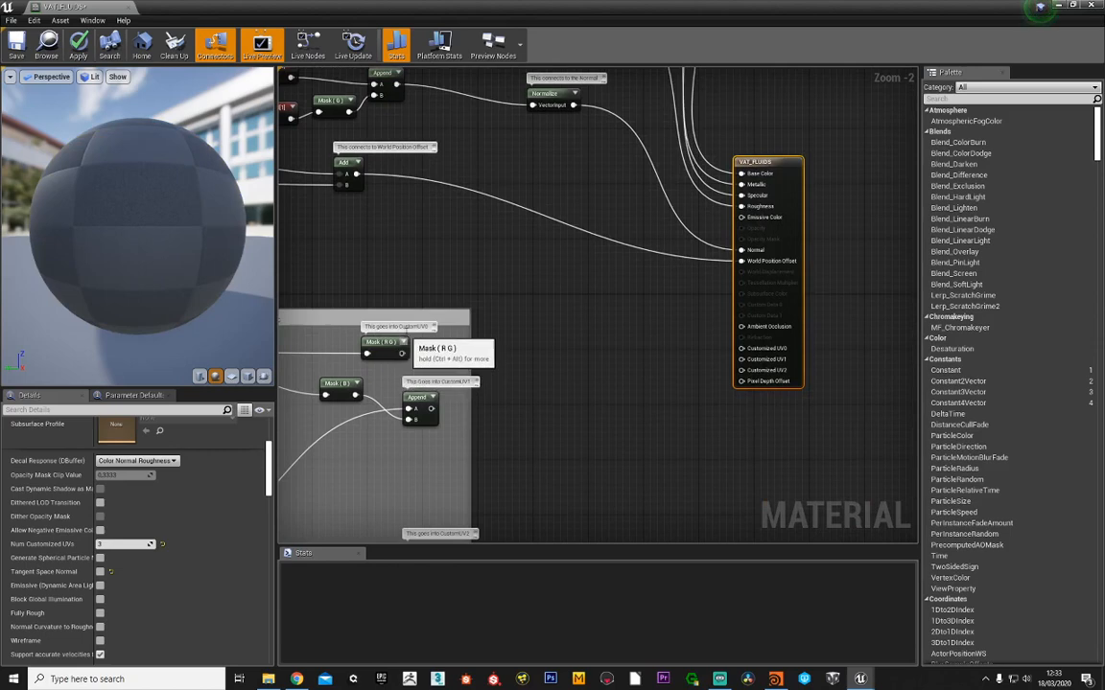
{"action": "left_click_drag", "start_coordinate": [401, 353], "coordinate": [741, 349]}
{"action": "scroll", "coordinate": [401, 346], "scroll_direction": "up", "scroll_amount": 2}
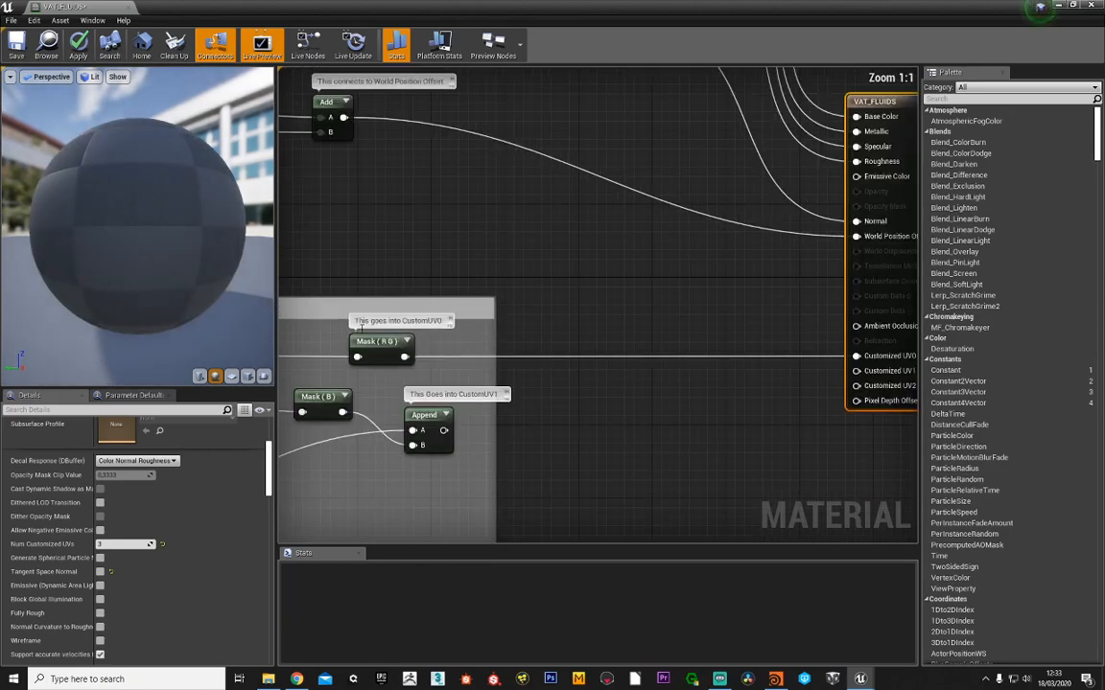
{"action": "right_click_drag", "start_coordinate": [547, 457], "coordinate": [539, 363]}
{"action": "left_click_drag", "start_coordinate": [436, 337], "coordinate": [837, 279]}
{"action": "right_click_drag", "start_coordinate": [581, 426], "coordinate": [540, 371]}
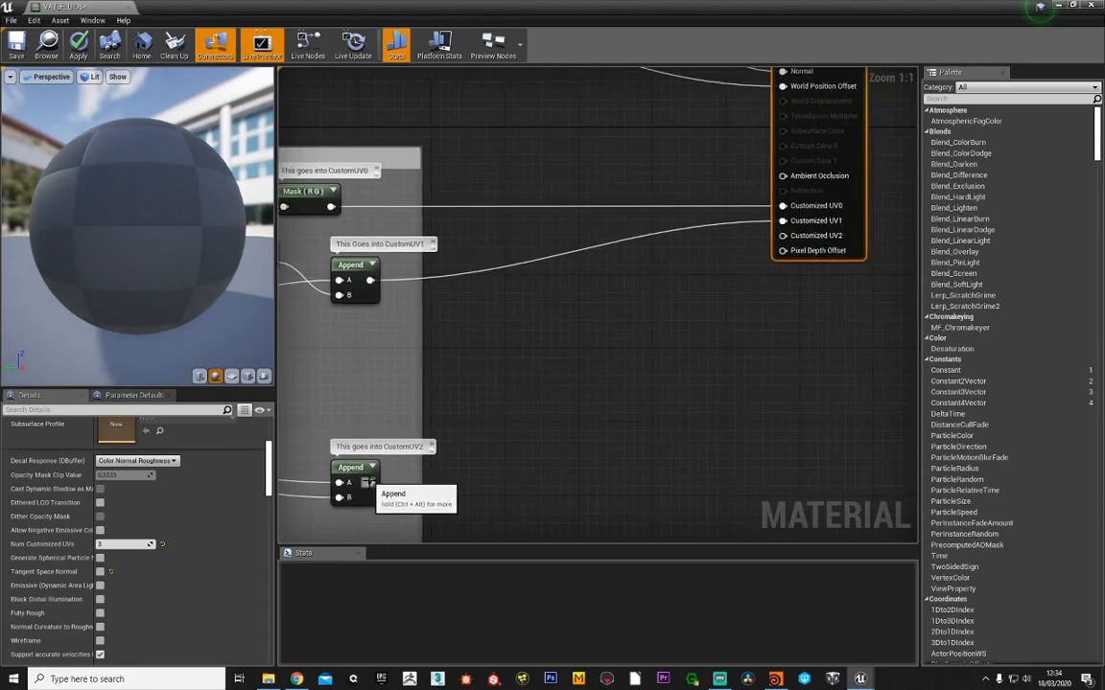
{"action": "left_click_drag", "start_coordinate": [370, 482], "coordinate": [801, 238]}
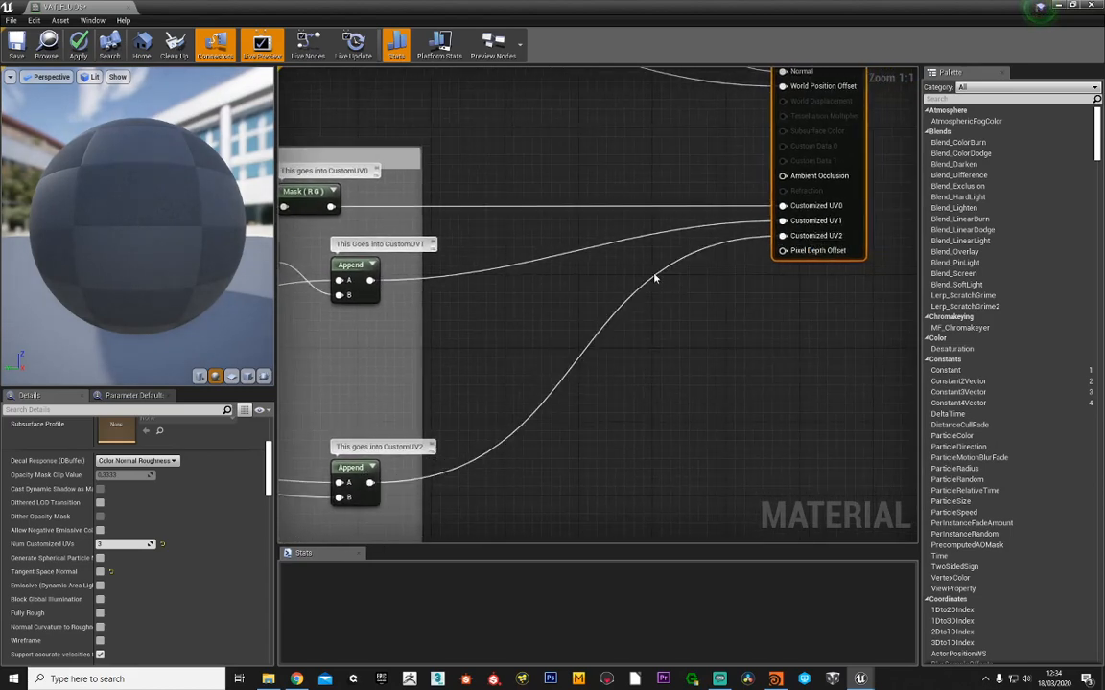
- Check the finished connections on the result node, then save the VAT_FLUIDS material and close its editor
{"action": "scroll", "coordinate": [595, 303], "scroll_direction": "down", "scroll_amount": 7}
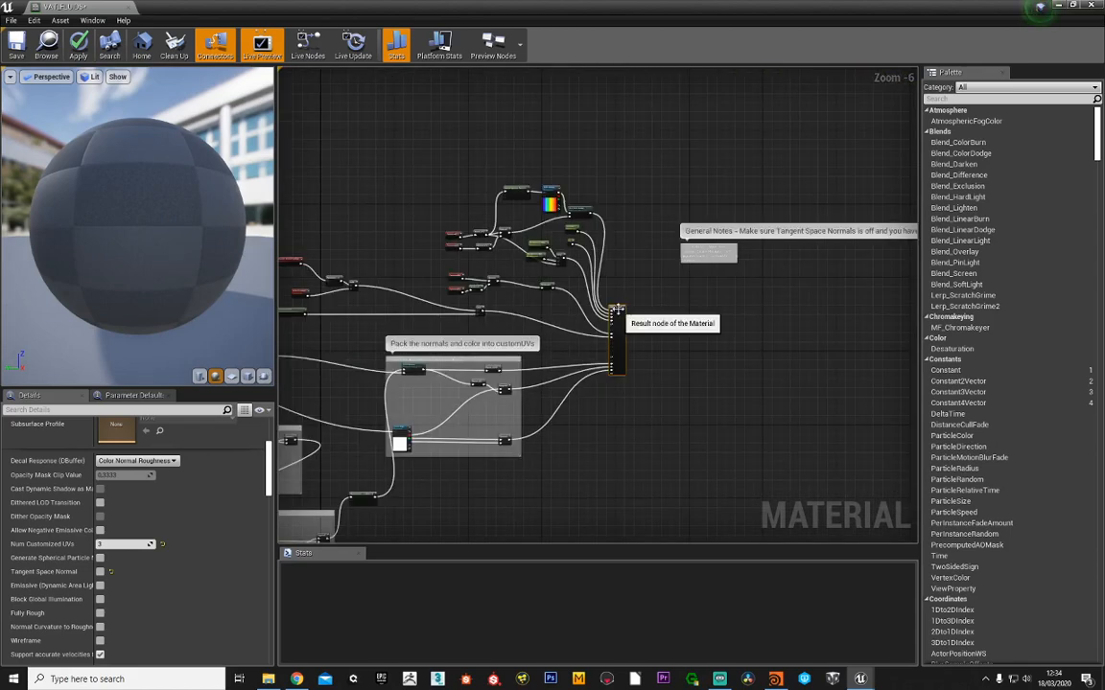
{"action": "scroll", "coordinate": [658, 310], "scroll_direction": "up", "scroll_amount": 3}
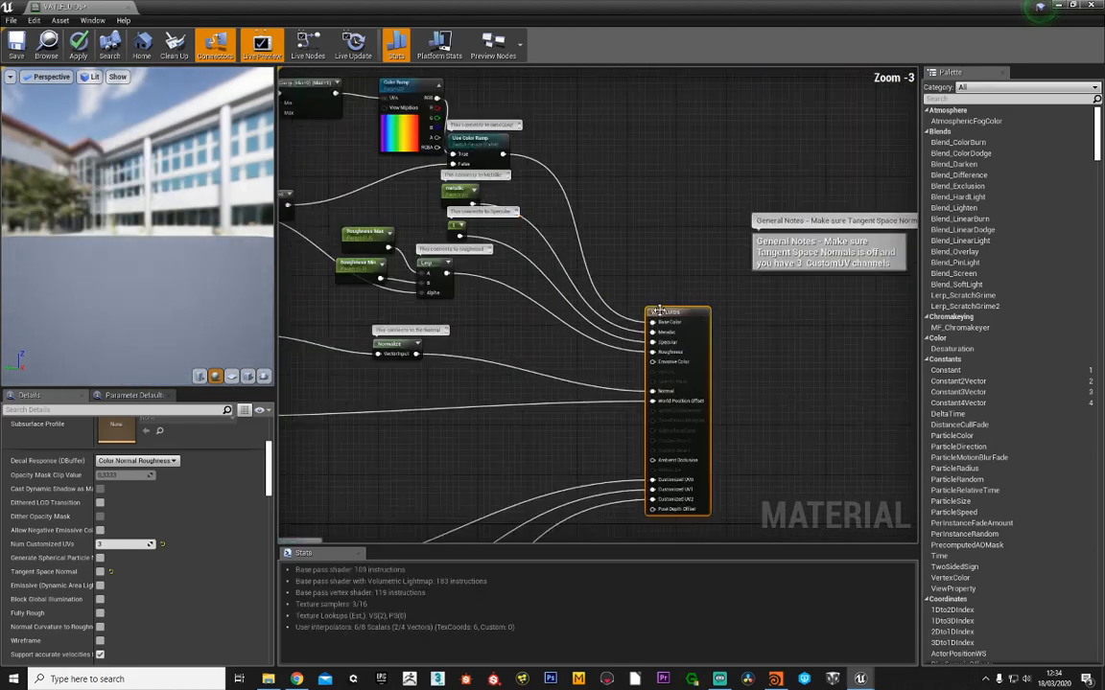
{"action": "scroll", "coordinate": [658, 310], "scroll_direction": "up", "scroll_amount": 1}
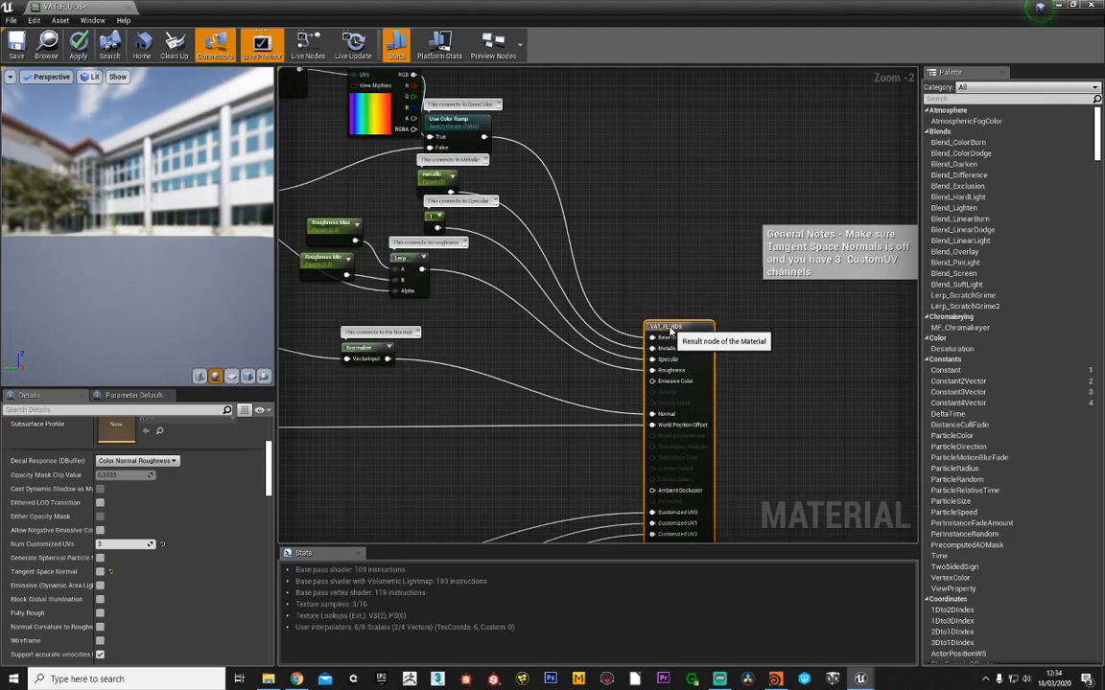
{"action": "left_click_drag", "start_coordinate": [670, 332], "coordinate": [676, 337]}
{"action": "scroll", "coordinate": [646, 218], "scroll_direction": "down", "scroll_amount": 3}
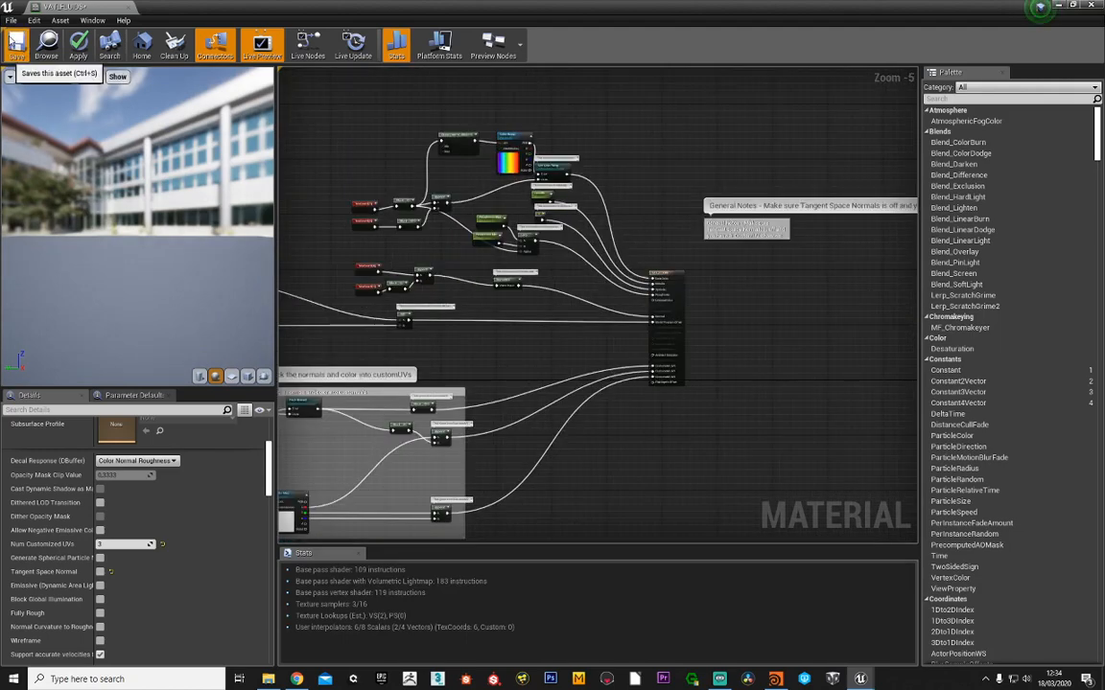
{"action": "left_click", "coordinate": [12, 41]}
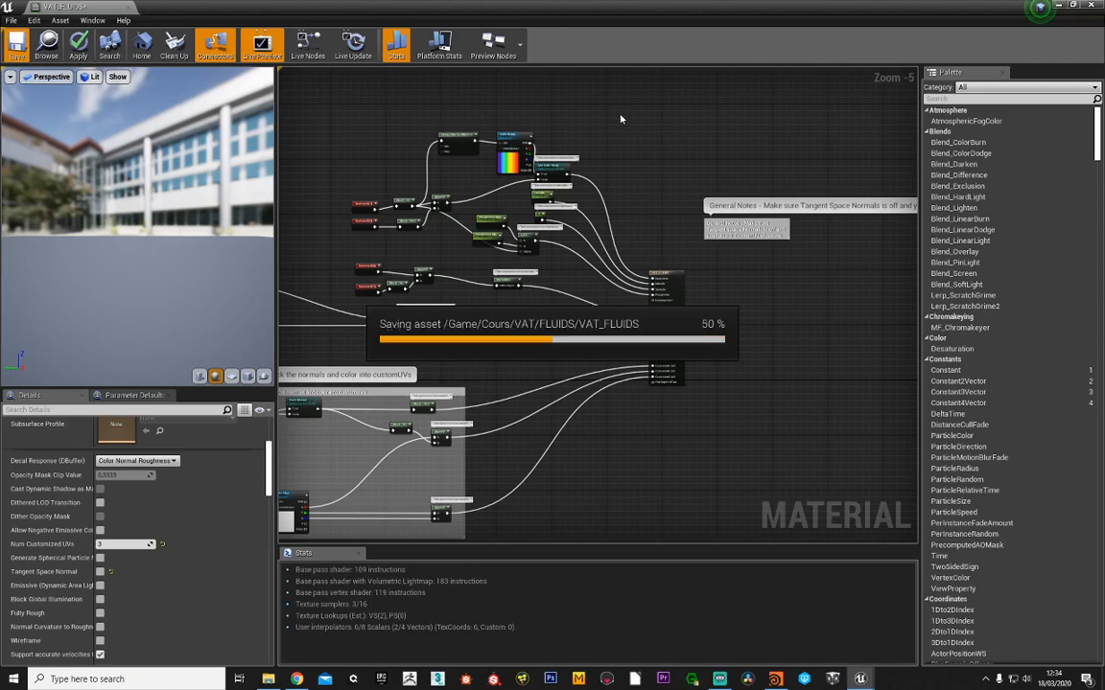
{"action": "left_click", "coordinate": [1090, 6]}
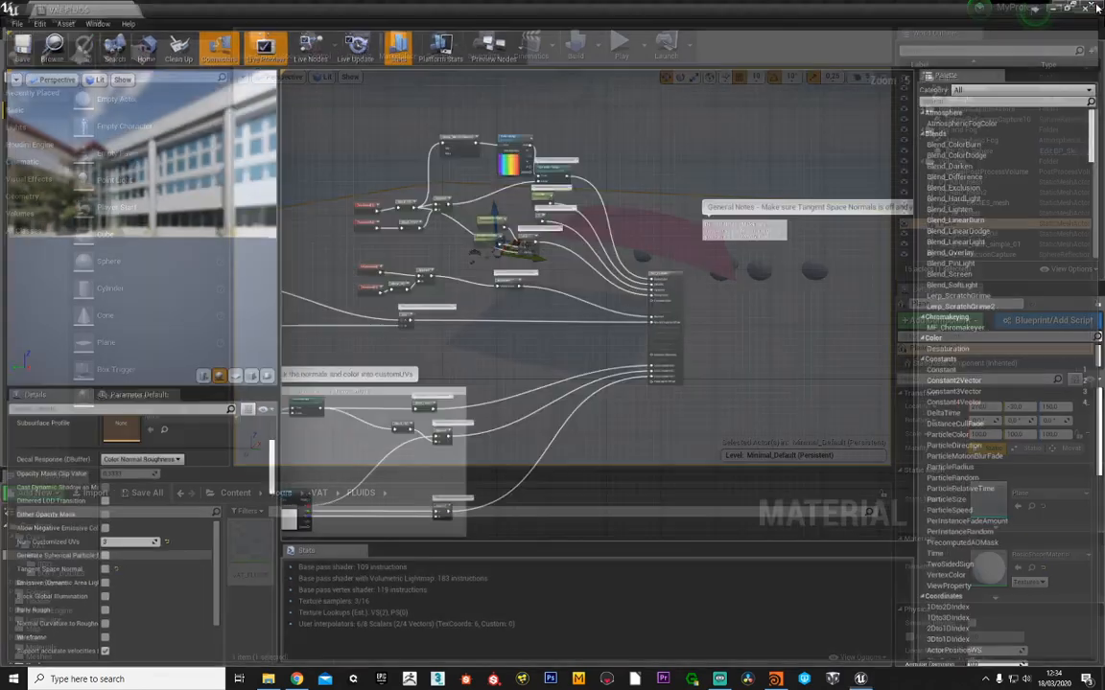
- Create a material instance of VAT_FLUIDS in the FLUIDS folder, keeping the name VAT_FLUIDS_Inst
{"action": "right_click", "coordinate": [250, 542]}
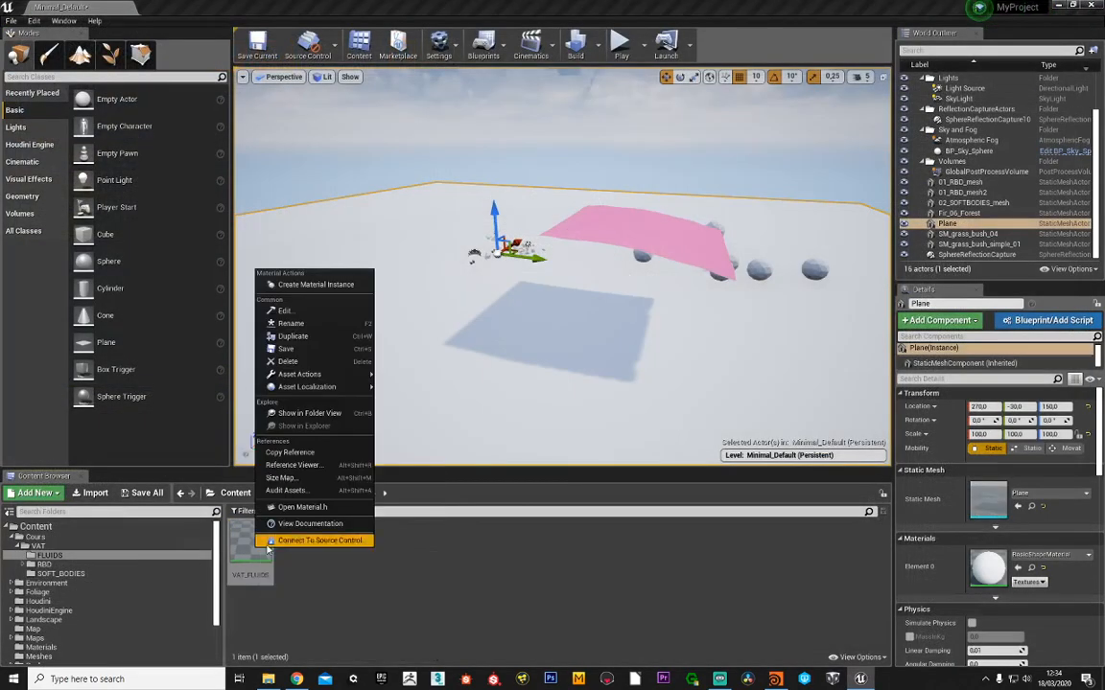
{"action": "left_click", "coordinate": [295, 286]}
{"action": "key", "text": "Return"}
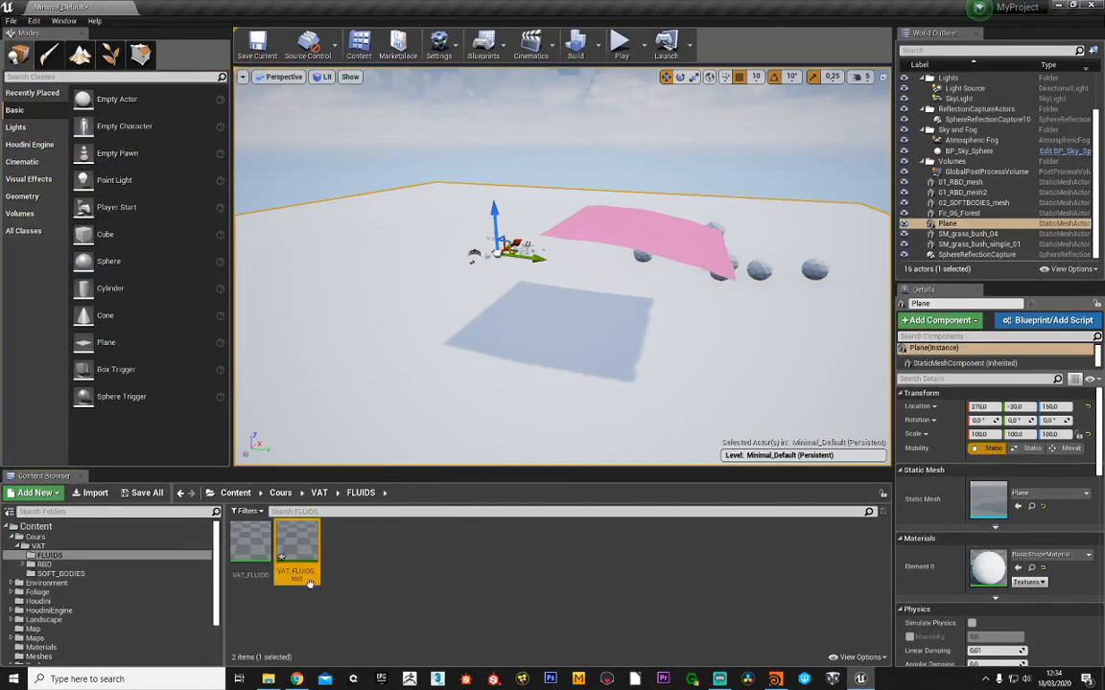
- Switch to File Explorer and open the export folder inside Cours_VAT on the Desktop
{"action": "left_click", "coordinate": [776, 679]}
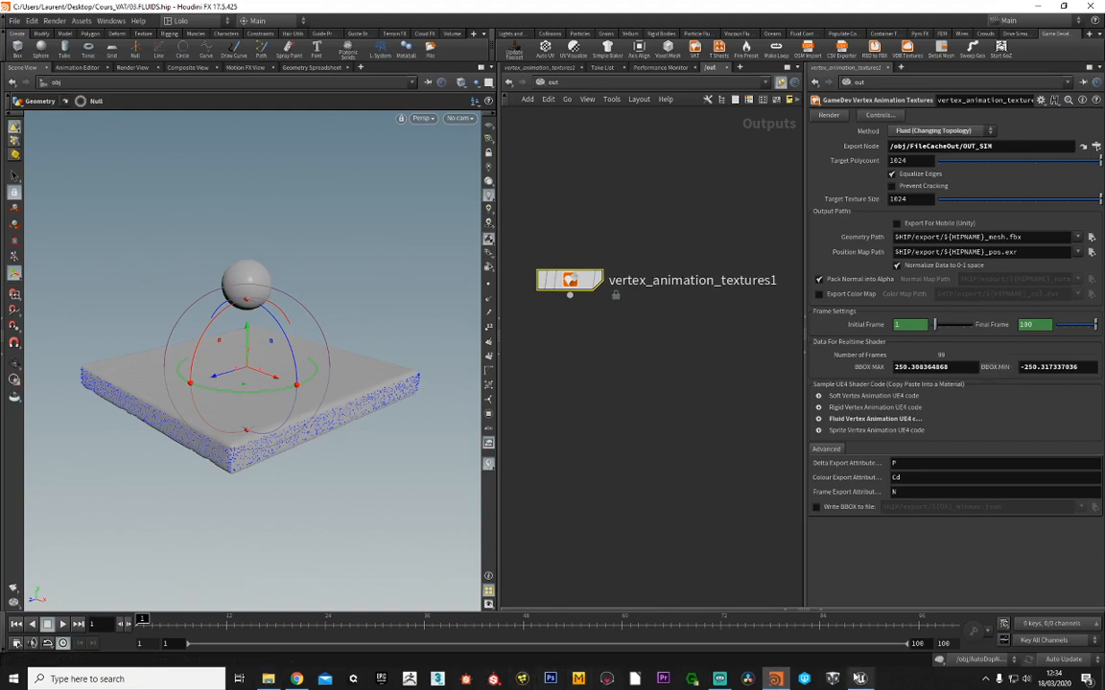
{"action": "left_click", "coordinate": [859, 679]}
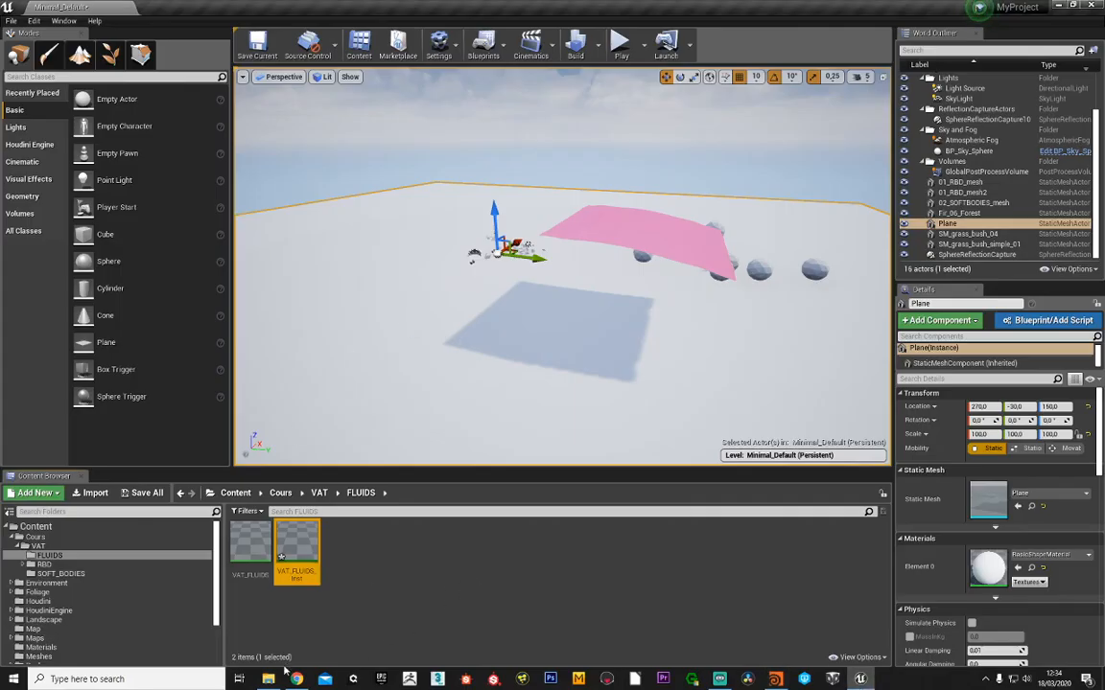
{"action": "left_click", "coordinate": [270, 679]}
{"action": "left_click", "coordinate": [748, 509]}
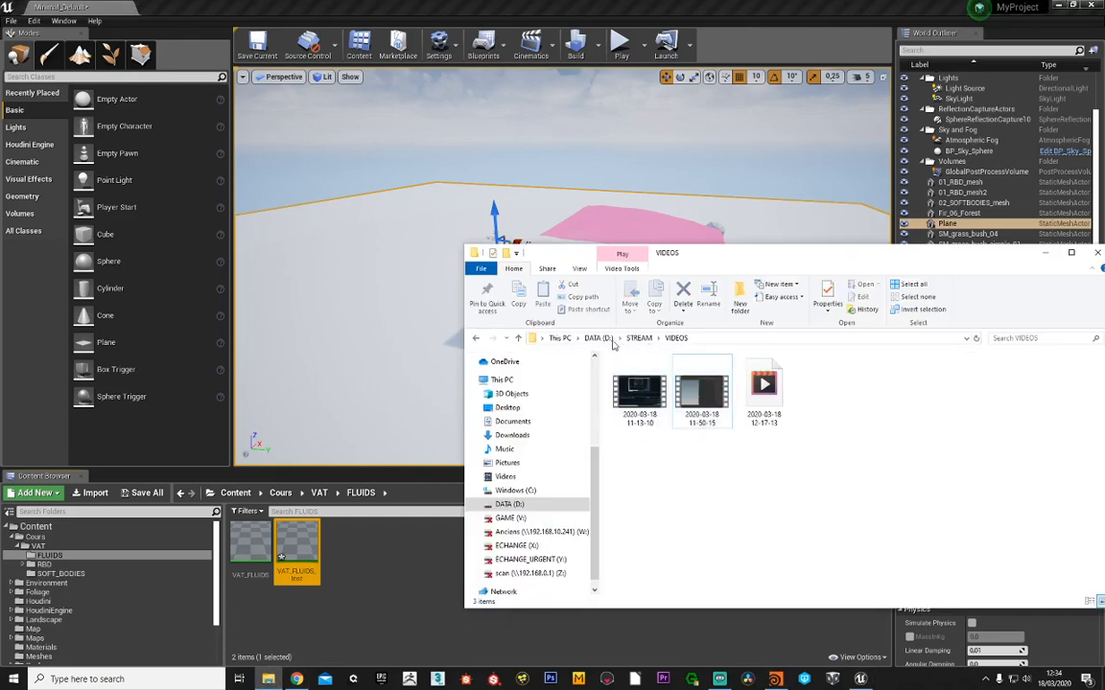
{"action": "left_click", "coordinate": [505, 407]}
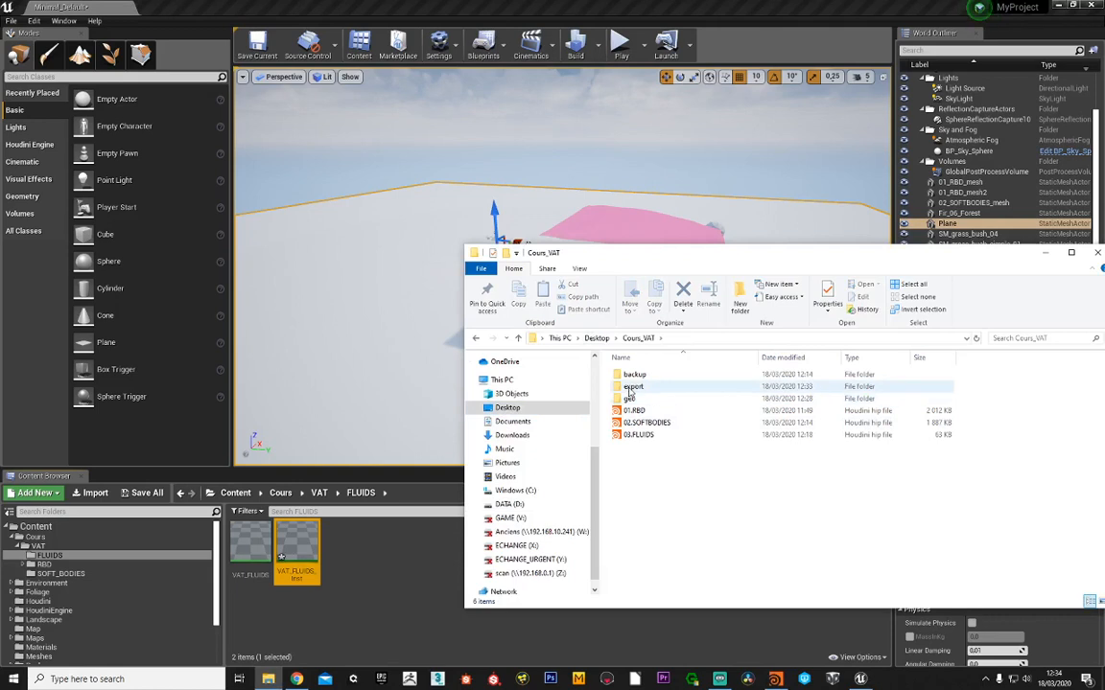
{"action": "double_click", "coordinate": [633, 386]}
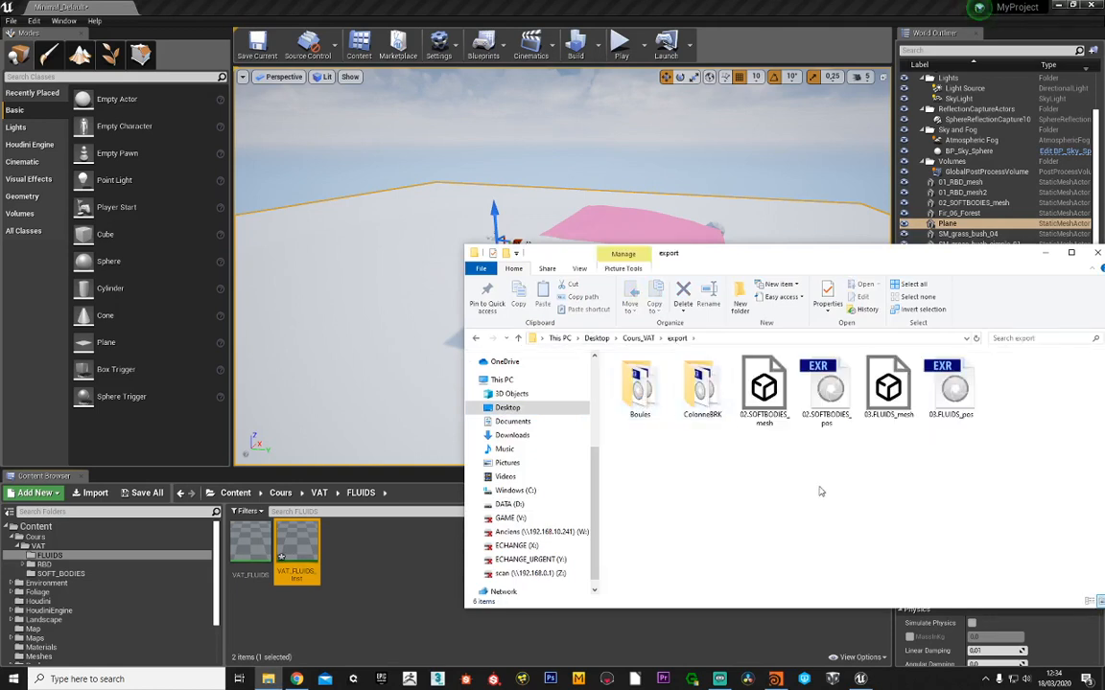
- Create a folder named Ripple in the export folder and move 02.SOFTBODIES_mesh and 02.SOFTBODIES_pos into it
{"action": "right_click", "coordinate": [663, 495]}
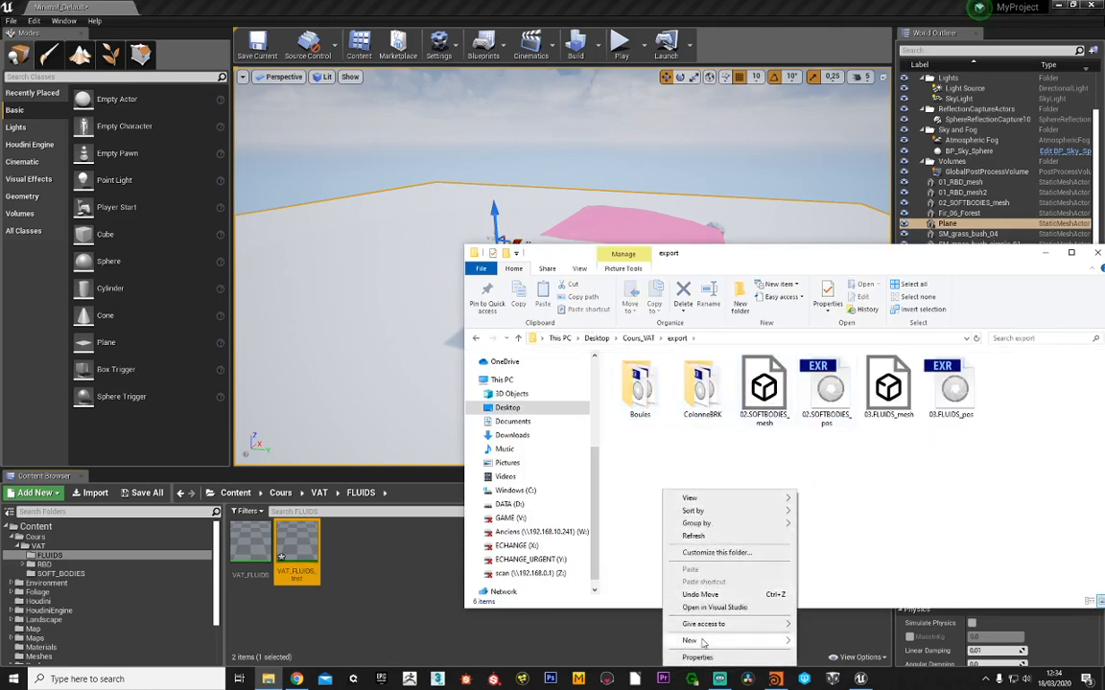
{"action": "mouse_move", "coordinate": [703, 641]}
{"action": "left_click", "coordinate": [762, 470]}
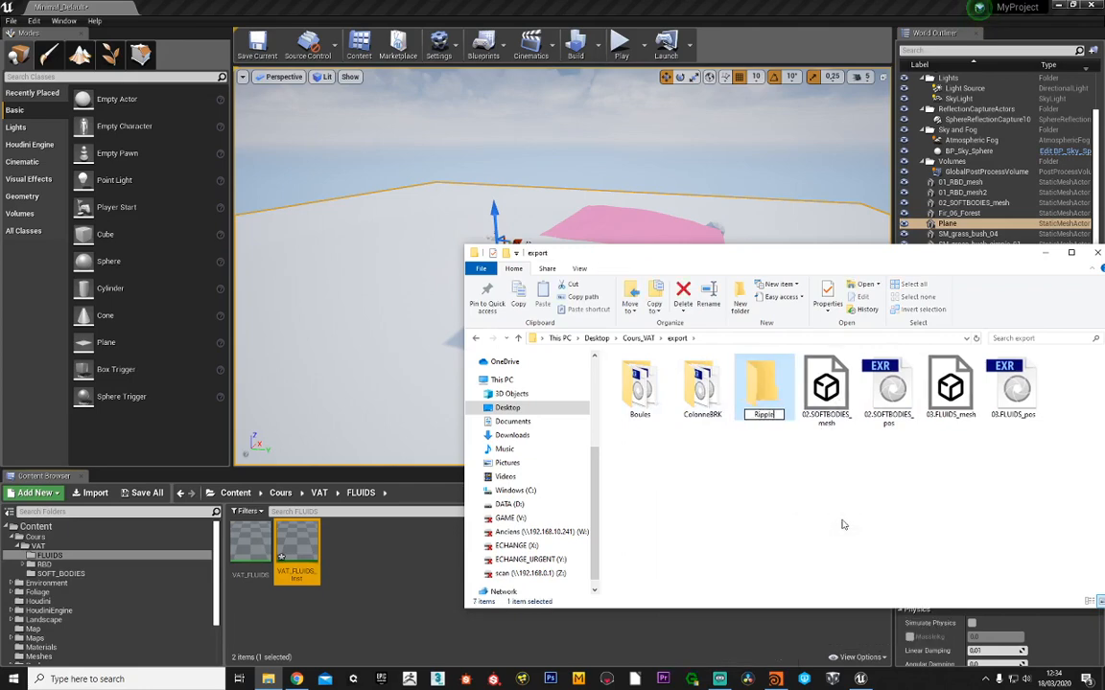
{"action": "left_click", "coordinate": [827, 394]}
{"action": "left_click", "coordinate": [889, 393], "text": "ctrl"}
{"action": "left_click_drag", "start_coordinate": [829, 395], "coordinate": [764, 396]}
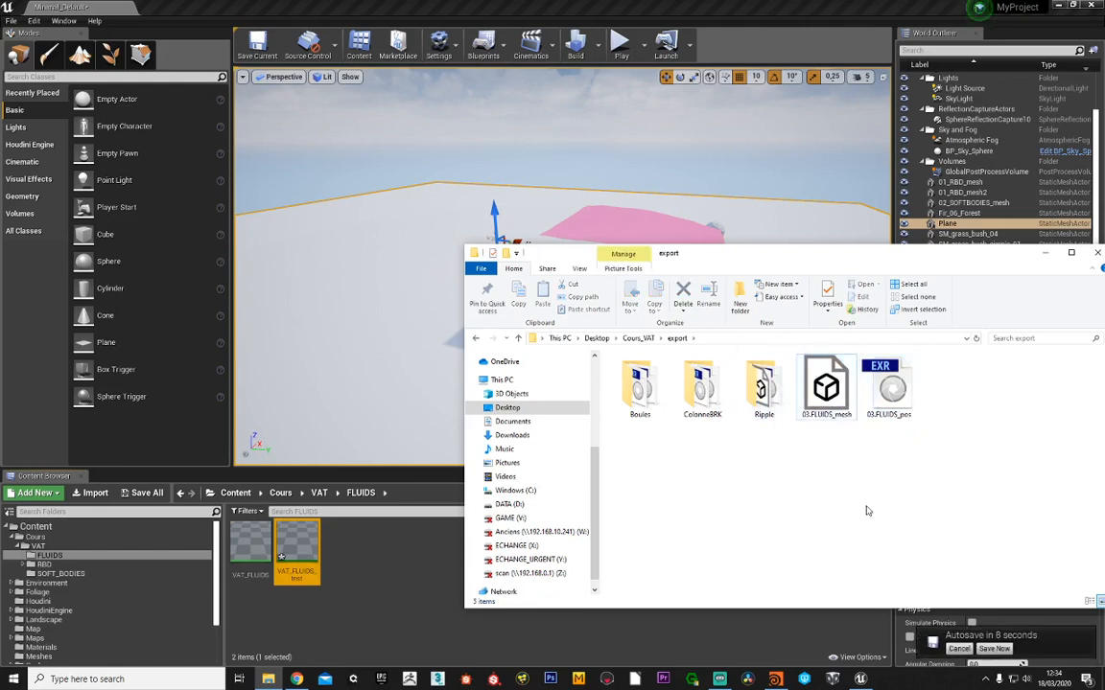
- Import 03.FLUIDS_mesh and 03.FLUIDS_pos into Unreal's FLUIDS folder with Material Import Method set to Do Not Create Material, and dismiss the log
{"action": "left_click", "coordinate": [827, 388]}
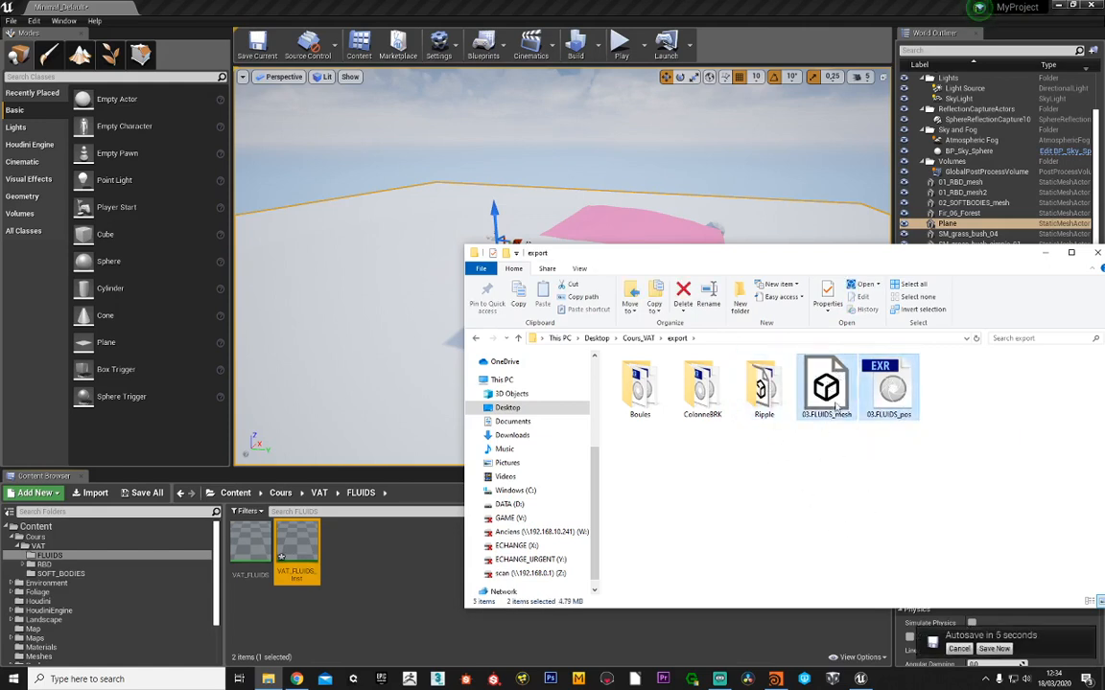
{"action": "left_click_drag", "start_coordinate": [836, 406], "coordinate": [352, 552]}
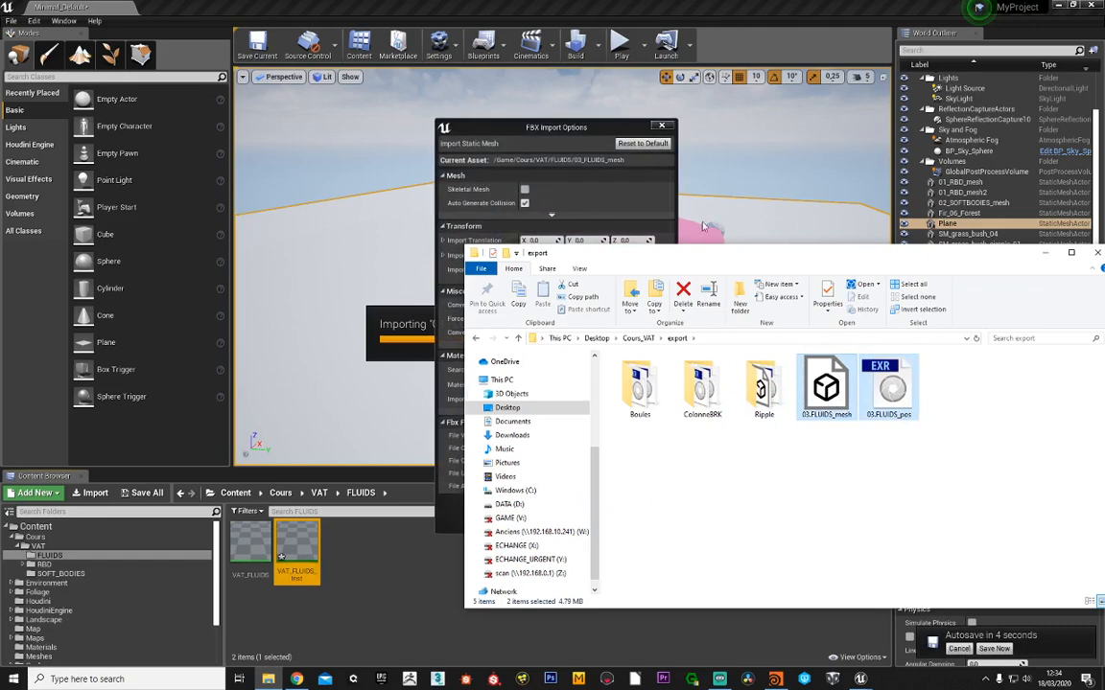
{"action": "left_click_drag", "start_coordinate": [710, 253], "coordinate": [1025, 249]}
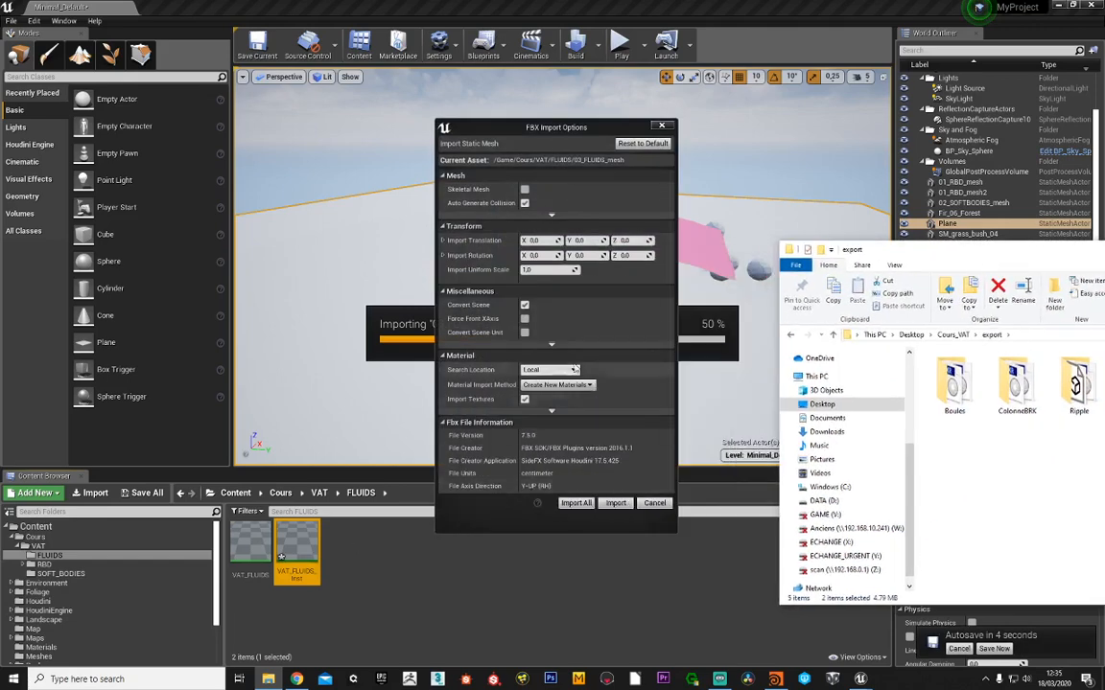
{"action": "left_click", "coordinate": [534, 386]}
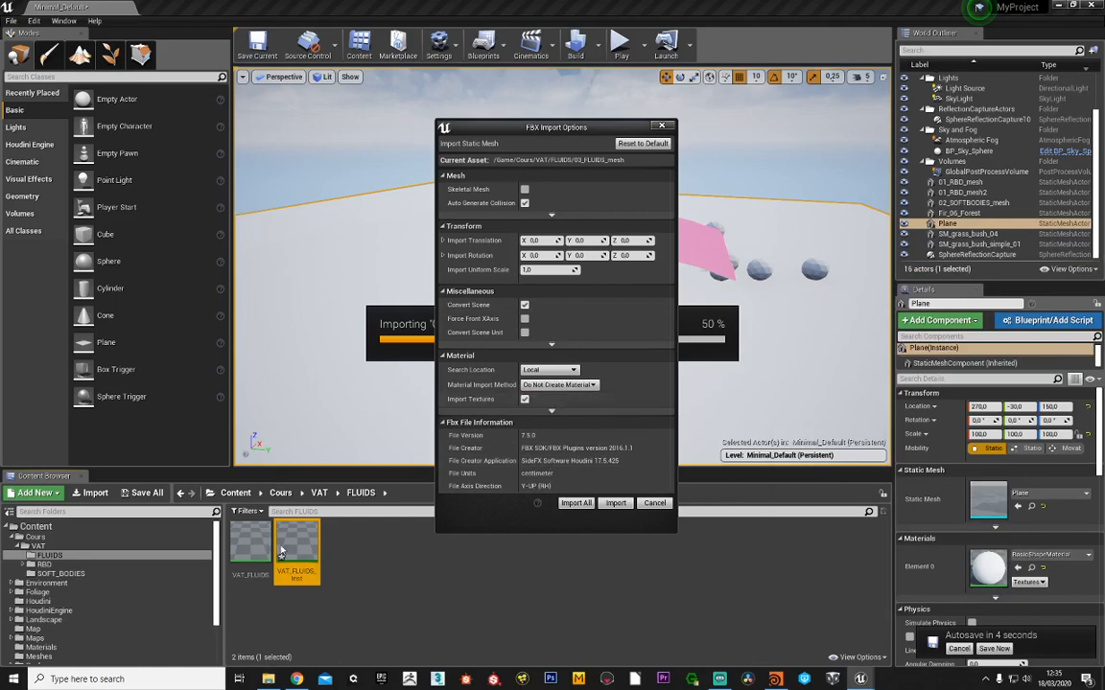
{"action": "left_click", "coordinate": [629, 508]}
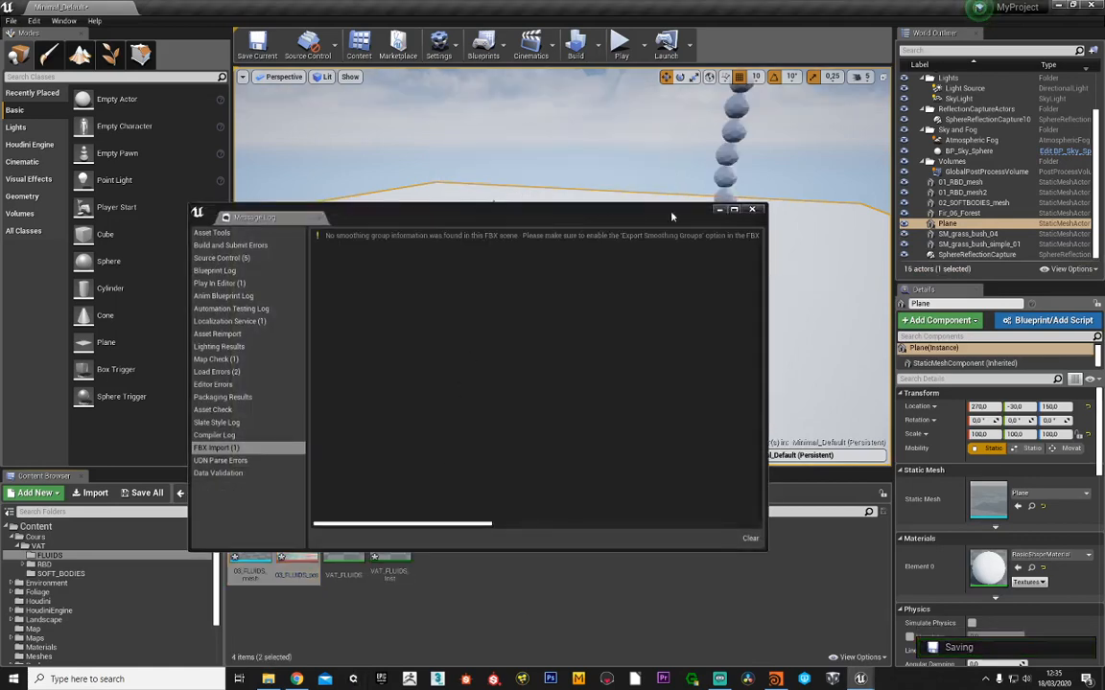
{"action": "left_click", "coordinate": [751, 211]}
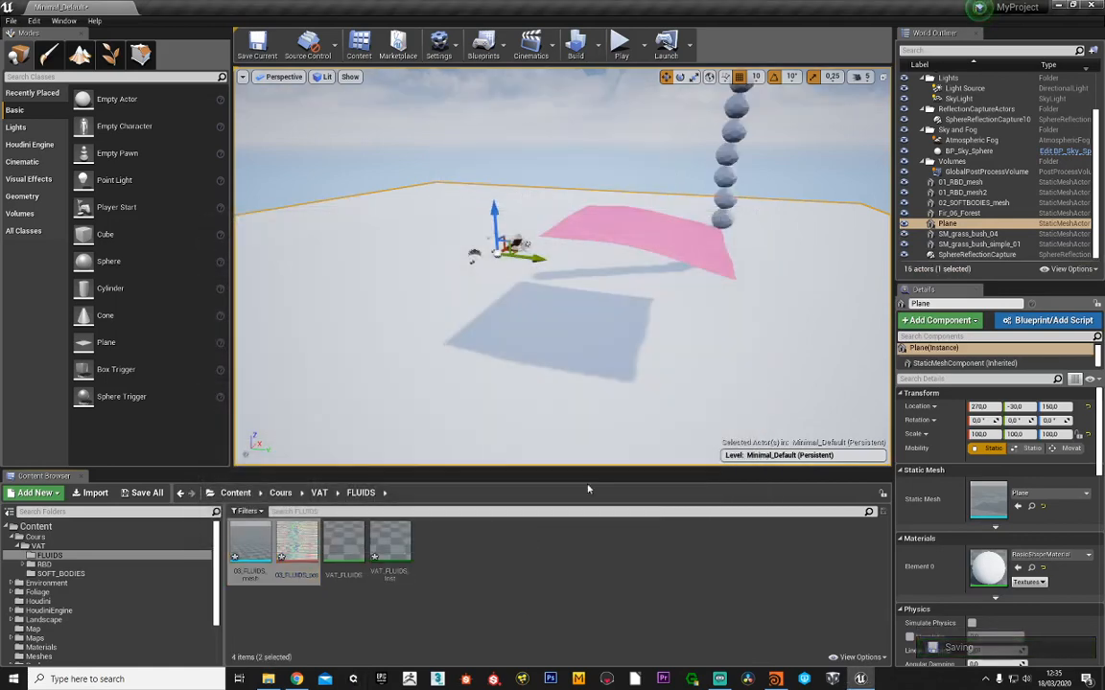
- Set the 03_FLUIDS_pos texture's Filter to Nearest, save the texture and close its editor
{"action": "double_click", "coordinate": [298, 543]}
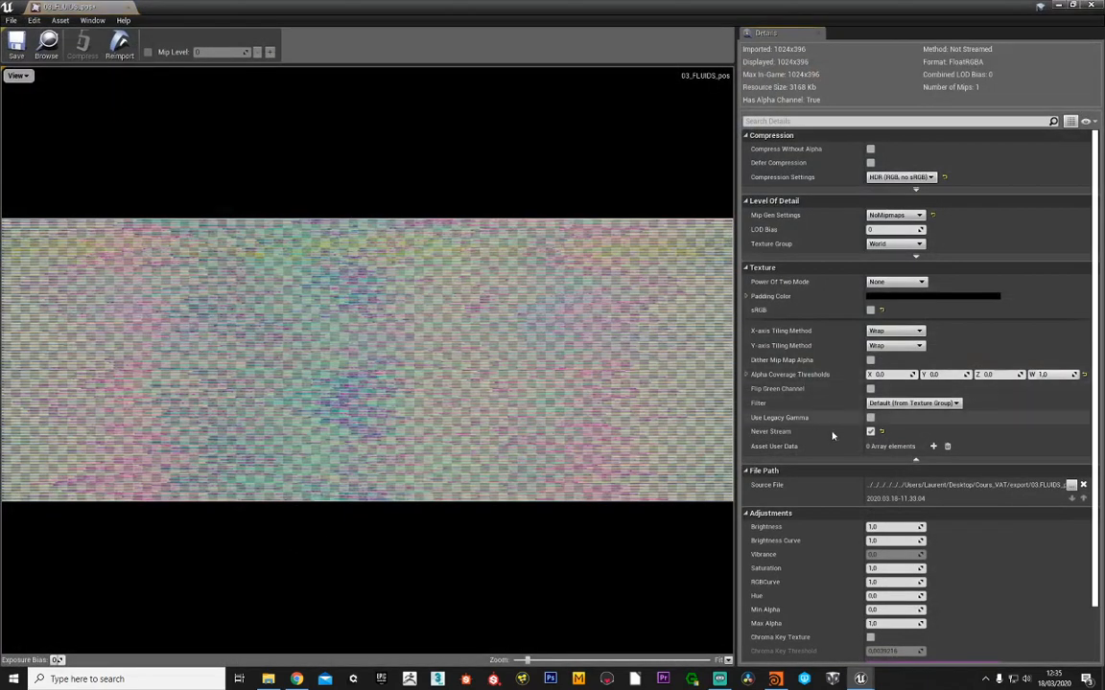
{"action": "left_click", "coordinate": [873, 404]}
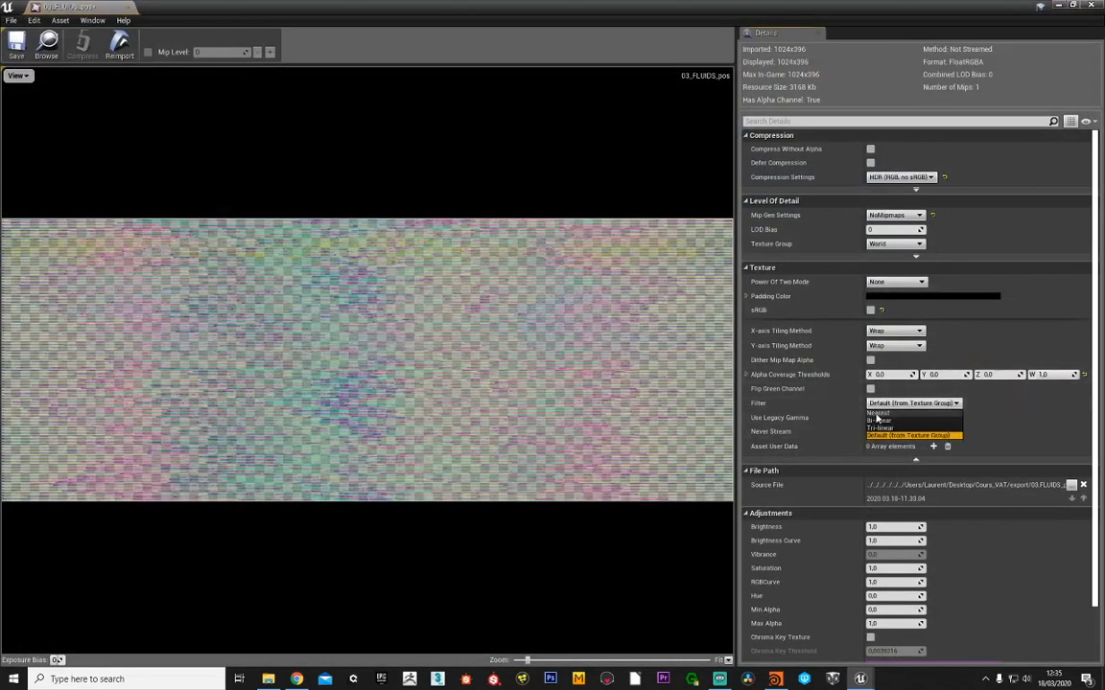
{"action": "left_click", "coordinate": [876, 414]}
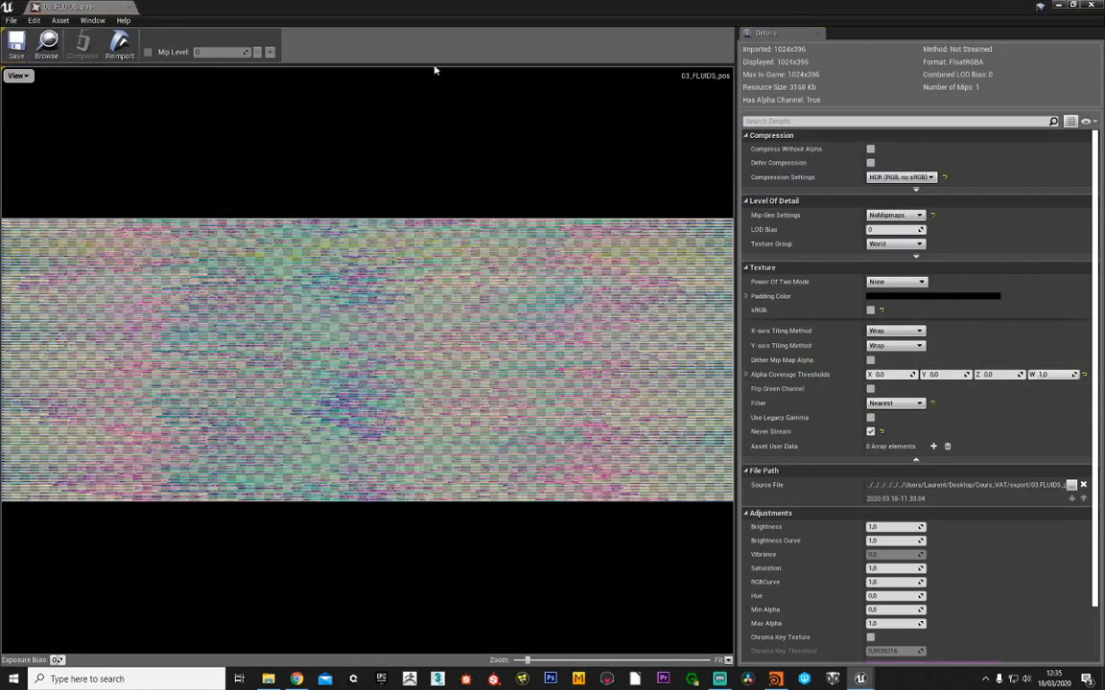
{"action": "left_click", "coordinate": [1093, 6]}
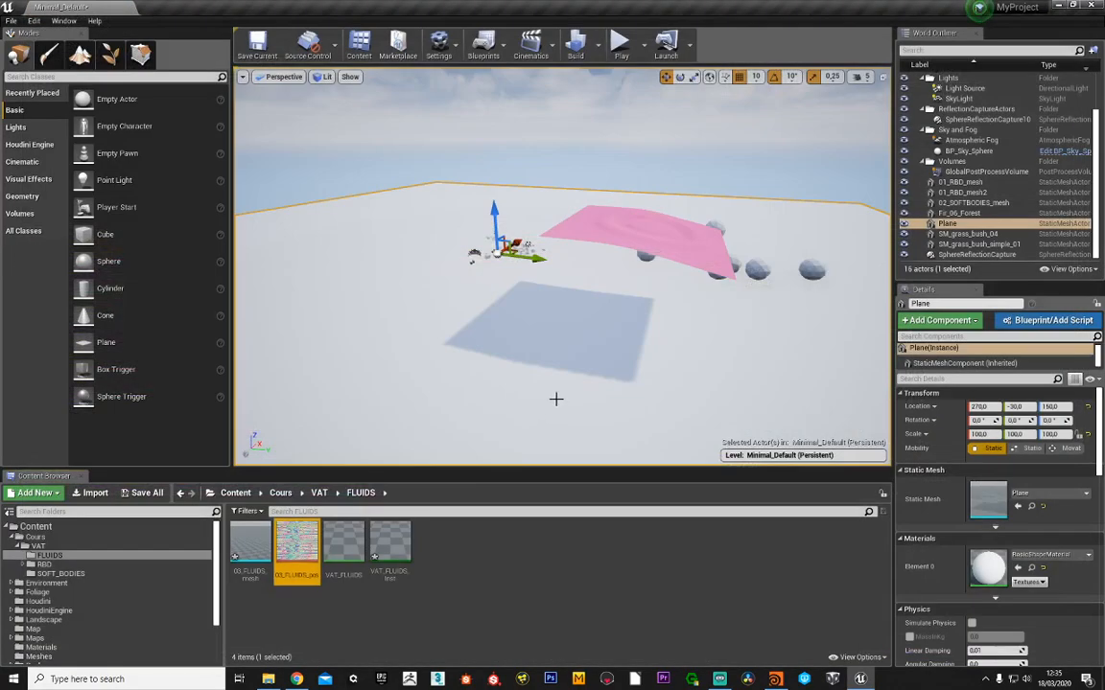
- Open the 03_FLUIDS_mesh static mesh and examine its geometry from several angles
{"action": "left_click", "coordinate": [248, 540]}
{"action": "double_click", "coordinate": [248, 538]}
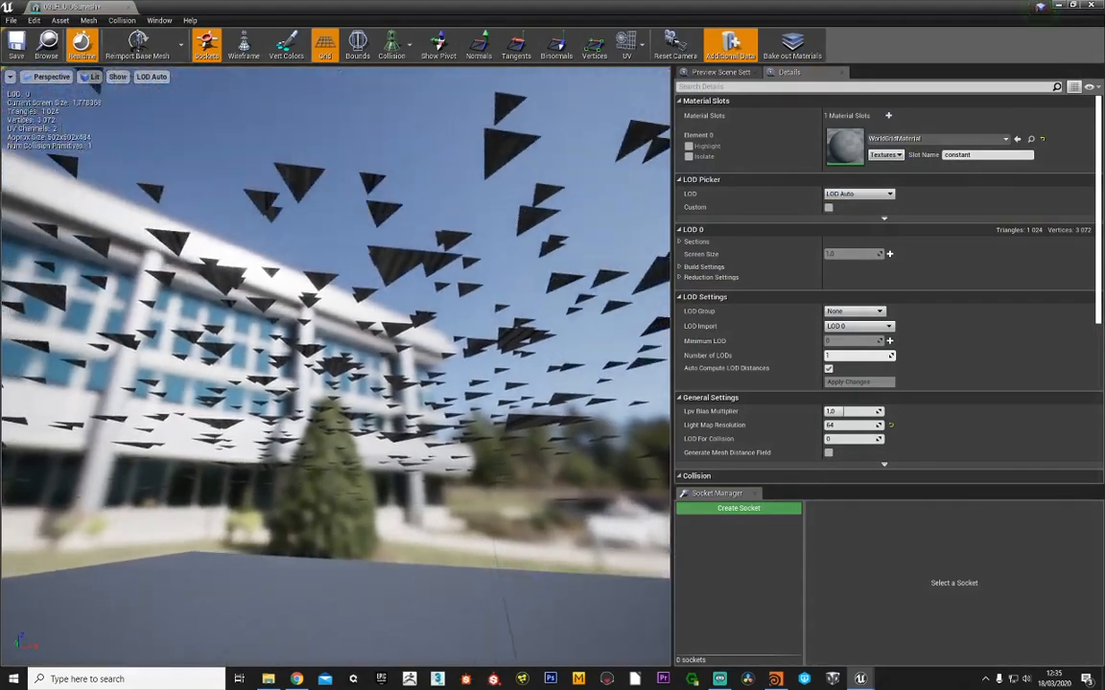
{"action": "right_click_drag", "start_coordinate": [476, 244], "coordinate": [475, 224]}
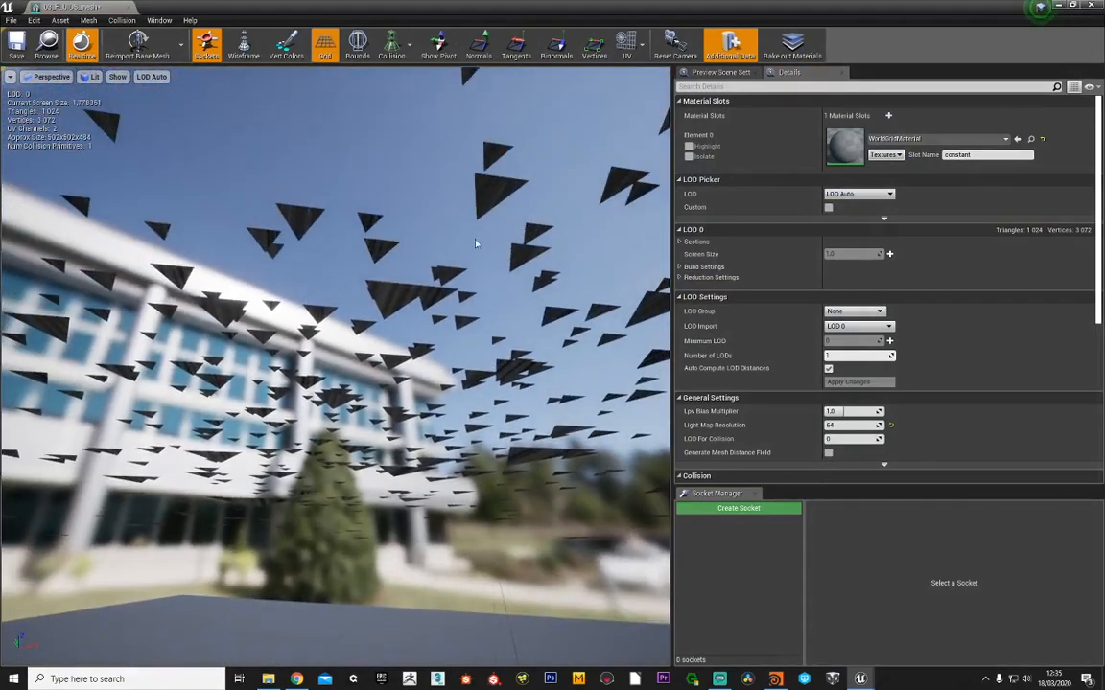
{"action": "right_click_drag", "start_coordinate": [296, 307], "coordinate": [272, 339]}
{"action": "key", "text": "w"}
{"action": "key", "text": "s"}
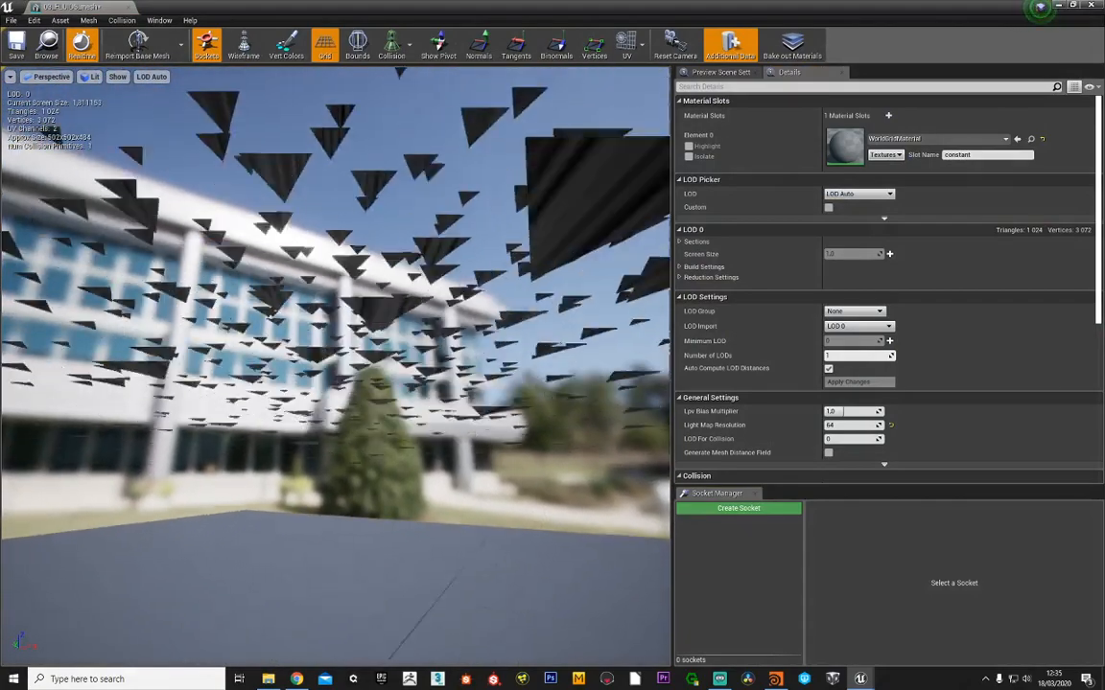
{"action": "key", "text": "w"}
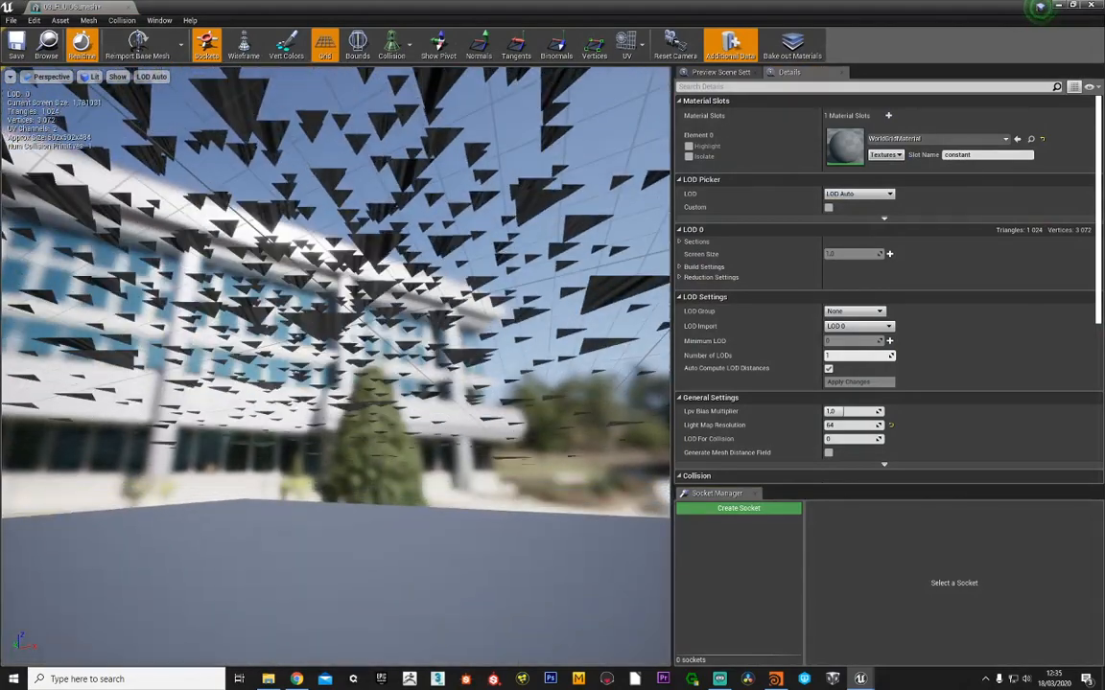
{"action": "right_click_drag", "start_coordinate": [272, 339], "coordinate": [263, 319]}
{"action": "right_click_drag", "start_coordinate": [456, 132], "coordinate": [457, 163]}
- Assign VAT_FLUIDS_Inst to the material slot of 03_FLUIDS_mesh and close the mesh editor
{"action": "left_click_drag", "start_coordinate": [643, 7], "coordinate": [22, 144]}
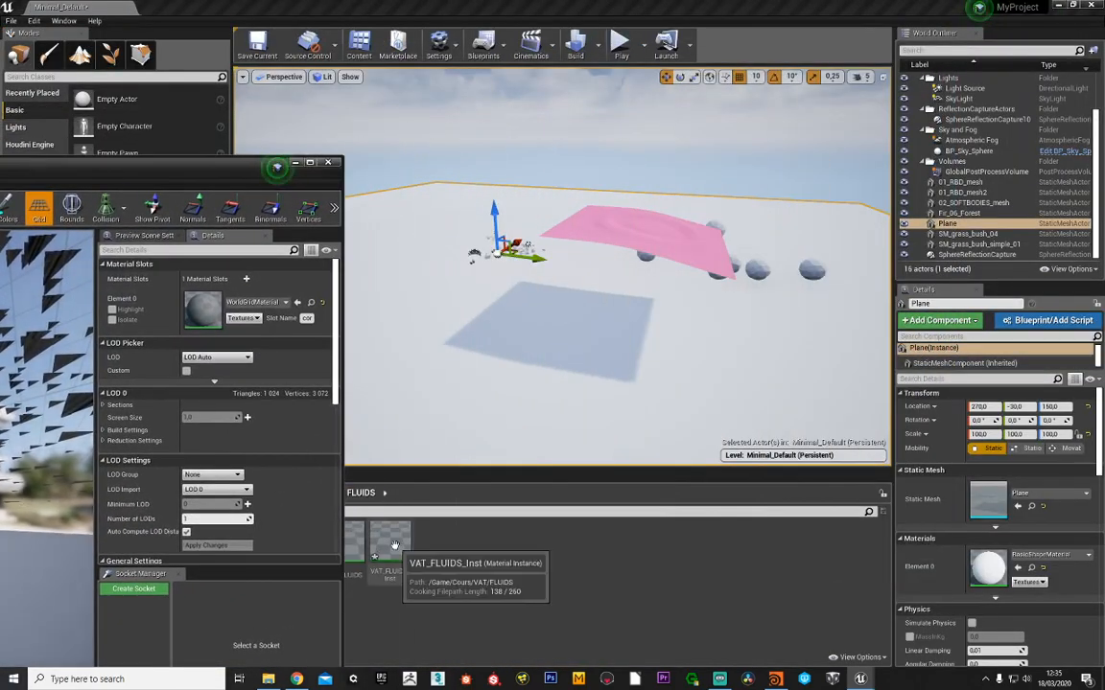
{"action": "left_click_drag", "start_coordinate": [387, 545], "coordinate": [208, 312]}
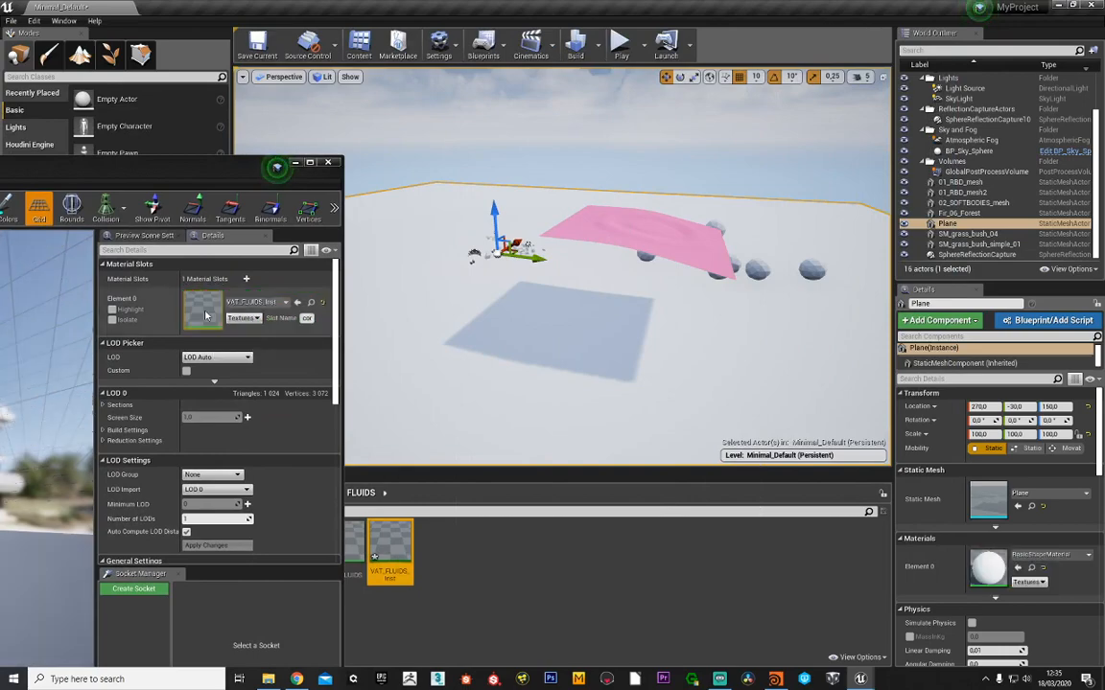
{"action": "left_click_drag", "start_coordinate": [195, 172], "coordinate": [380, 150]}
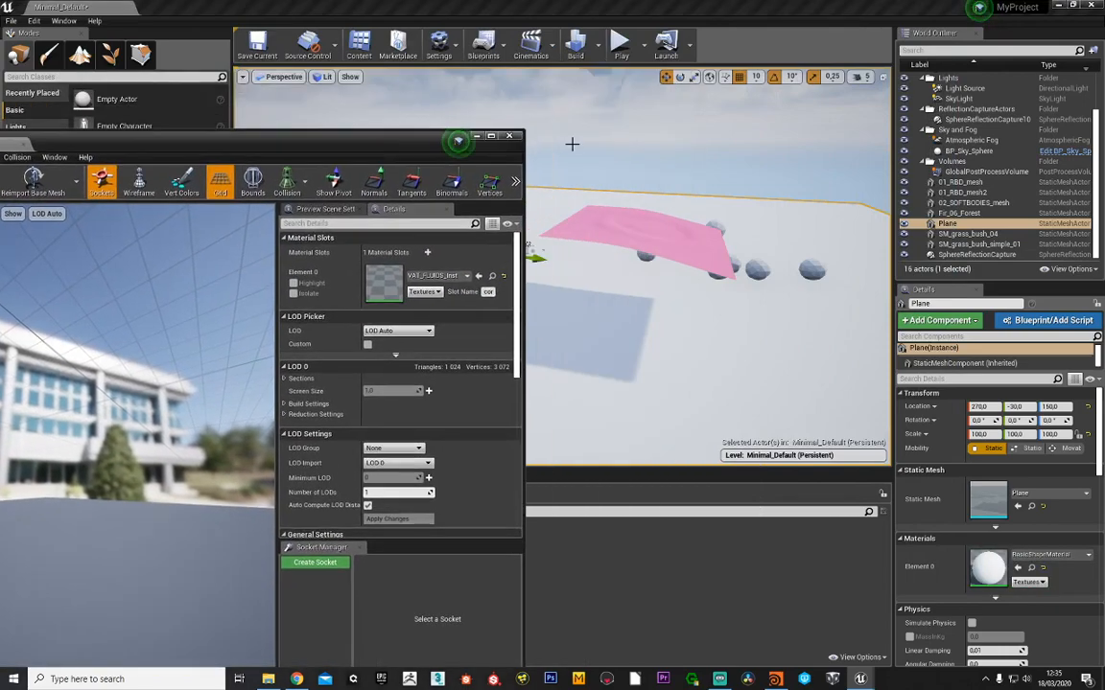
{"action": "left_click", "coordinate": [510, 137]}
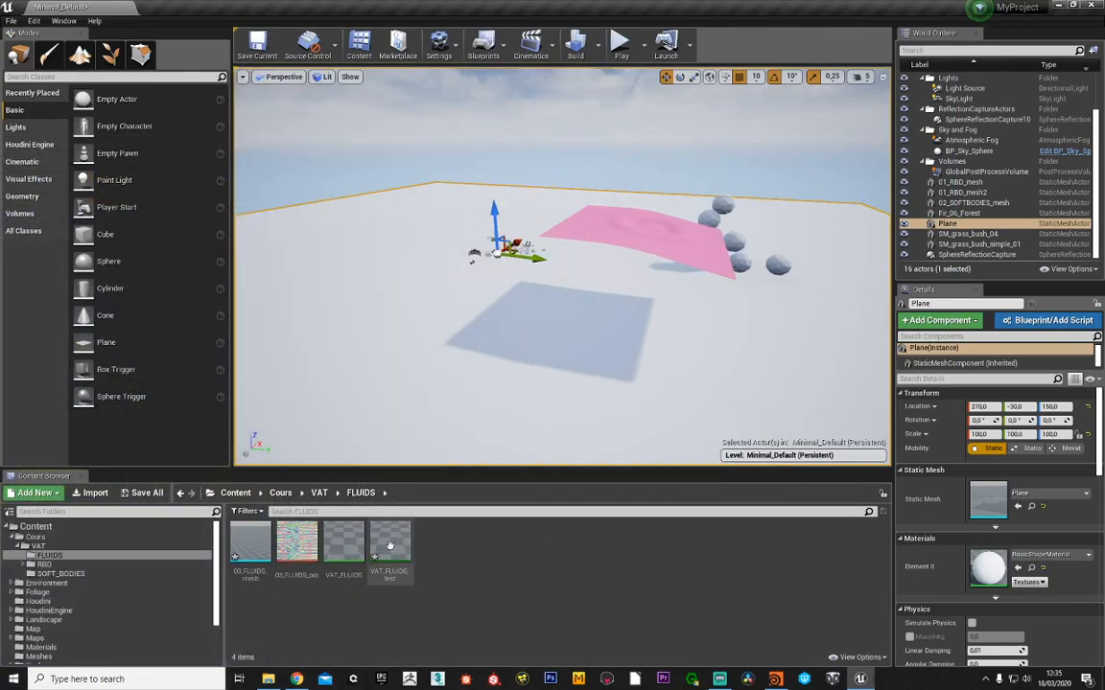
- In VAT_FLUIDS_Inst, enable Bounding Max, Bounding Min, Number Of Frames and Position Texture, and assign 03_FLUIDS_pos as the Position Texture
{"action": "double_click", "coordinate": [389, 545]}
{"action": "left_click_drag", "start_coordinate": [554, 70], "coordinate": [715, 54]}
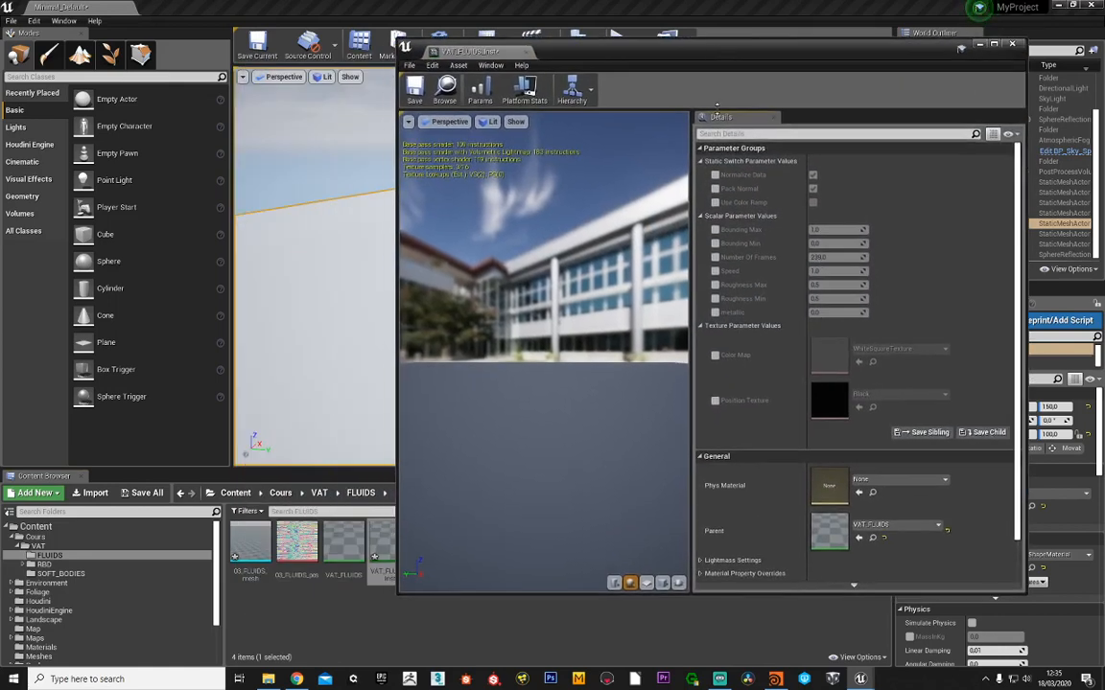
{"action": "left_click", "coordinate": [715, 400]}
{"action": "left_click", "coordinate": [715, 230]}
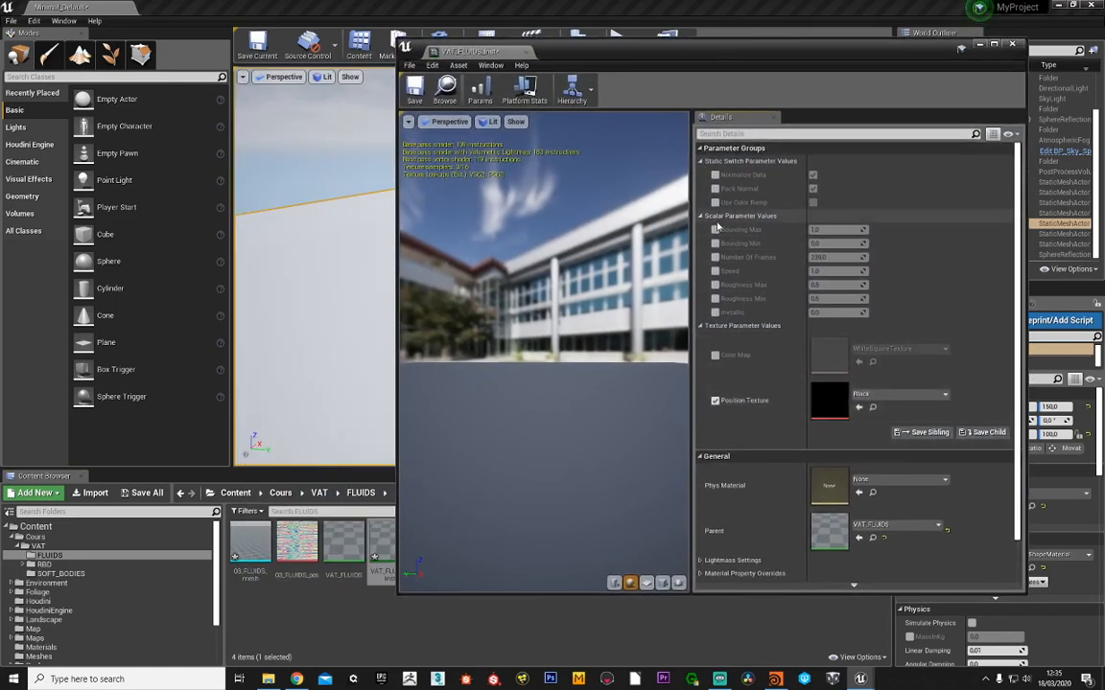
{"action": "left_click", "coordinate": [715, 244]}
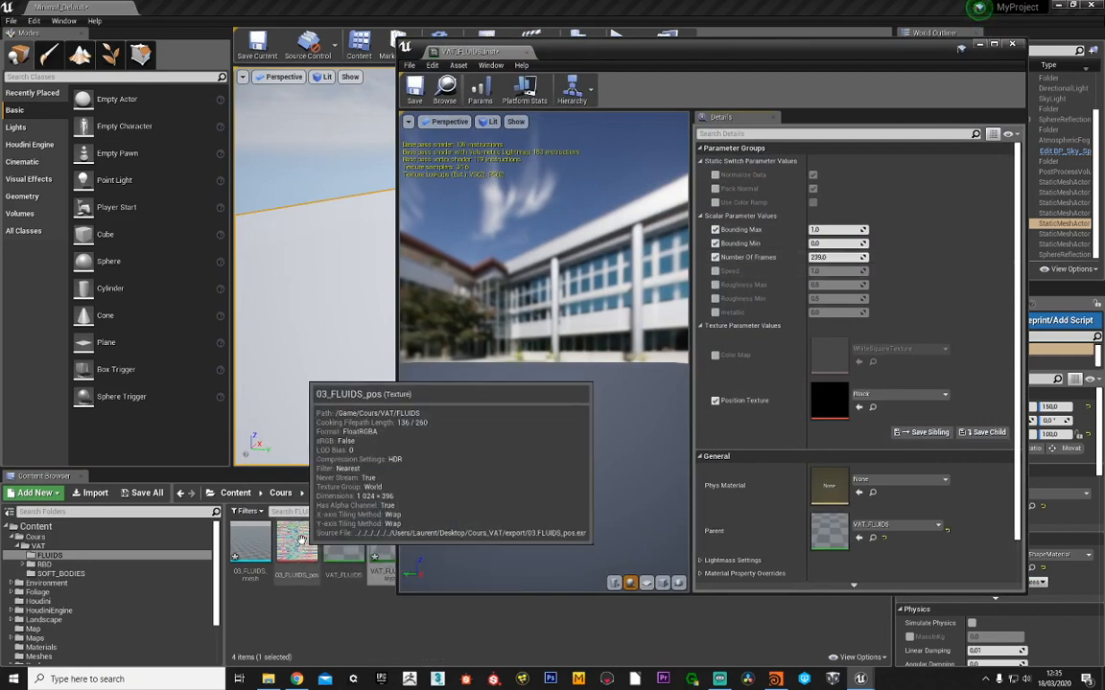
{"action": "left_click_drag", "start_coordinate": [300, 539], "coordinate": [757, 355]}
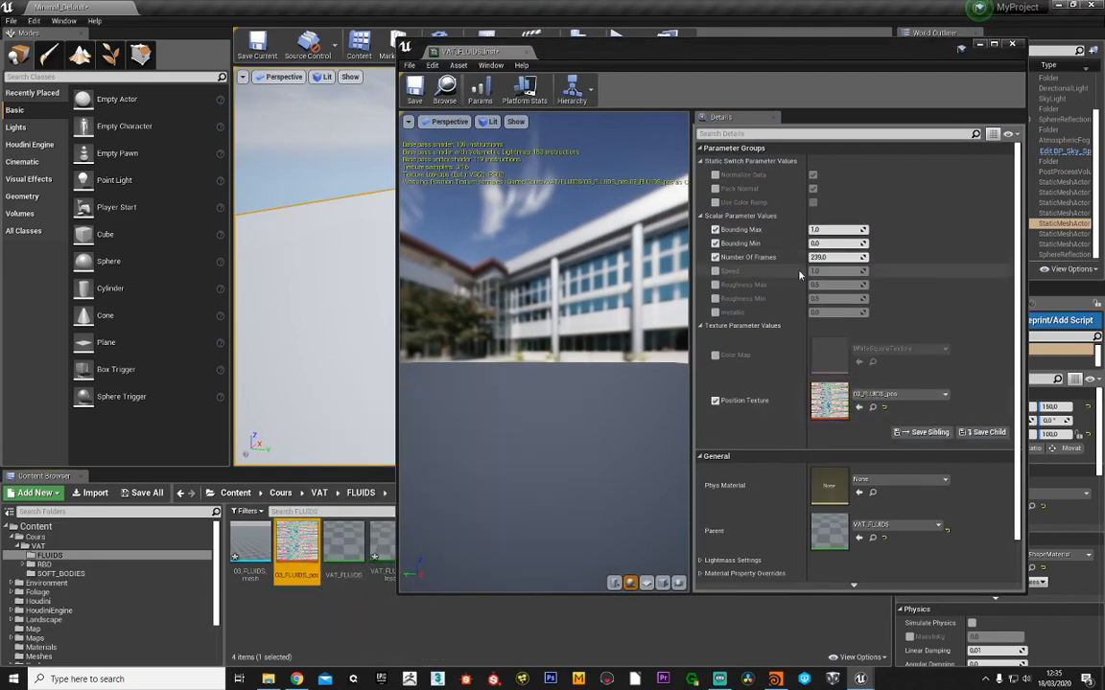
- Copy BBOX MAX from Houdini's vertex_animation_textures1 node and set the instance's Bounding Max to 250.308364868
{"action": "key", "text": "alt+Tab"}
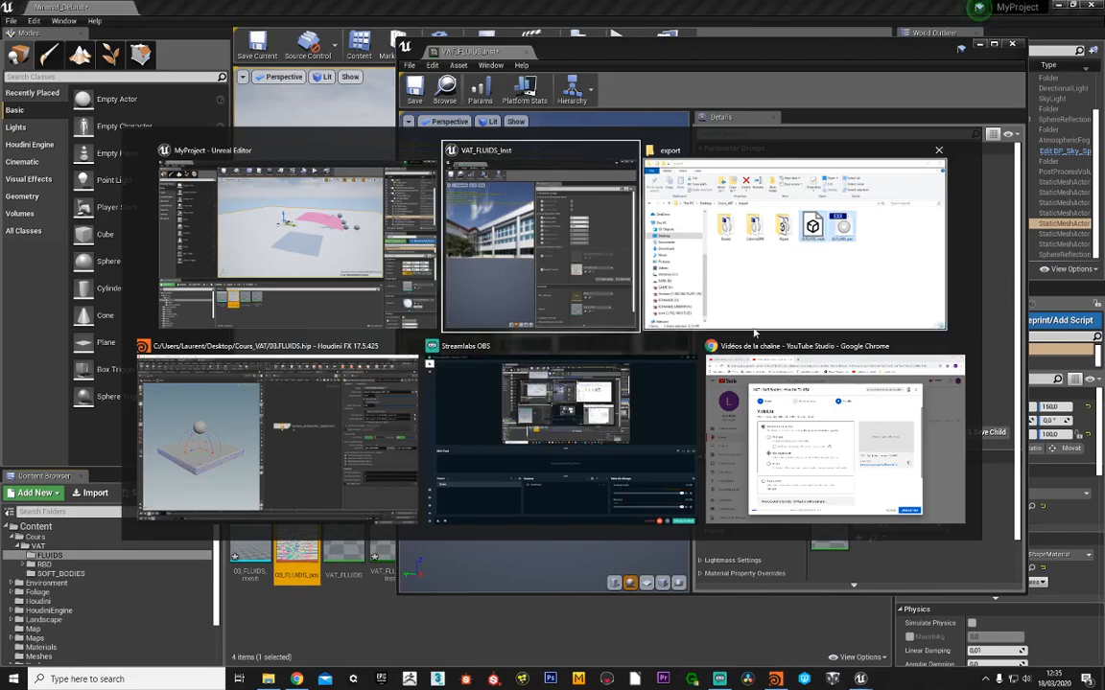
{"action": "left_click", "coordinate": [241, 374]}
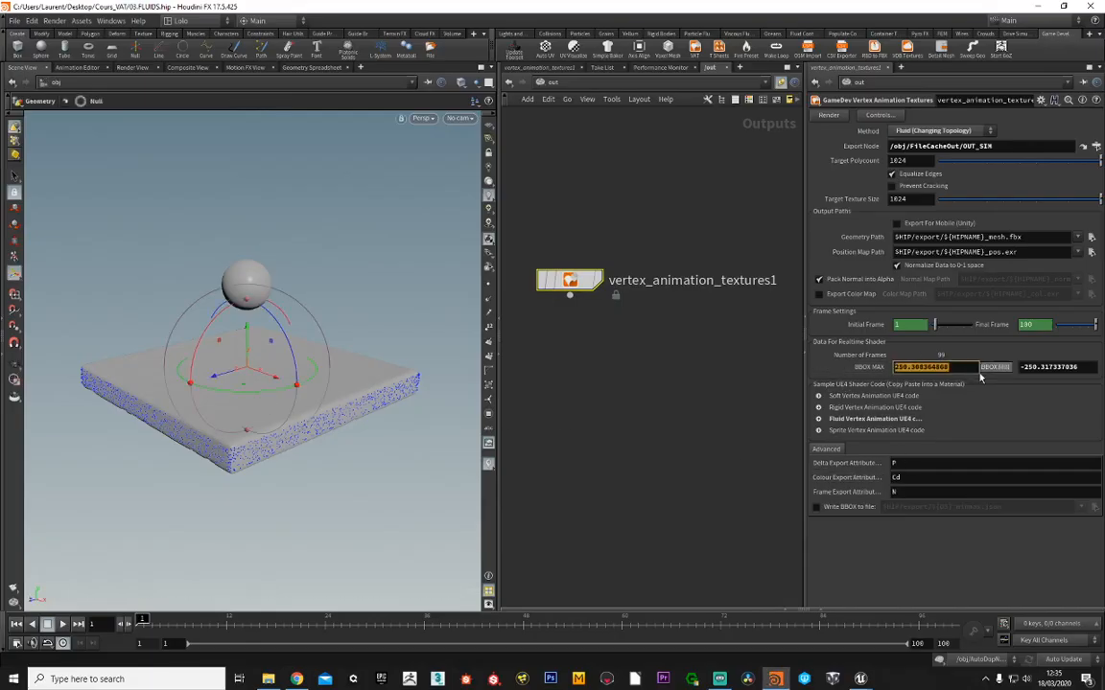
{"action": "key", "text": "alt+Tab"}
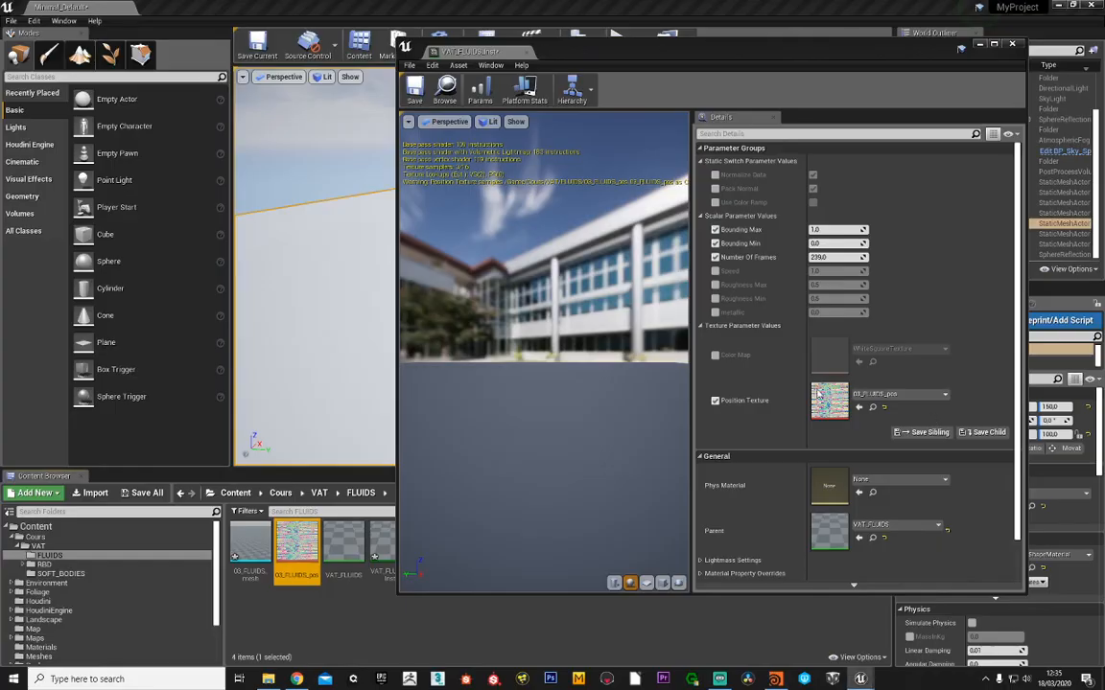
{"action": "left_click", "coordinate": [820, 229]}
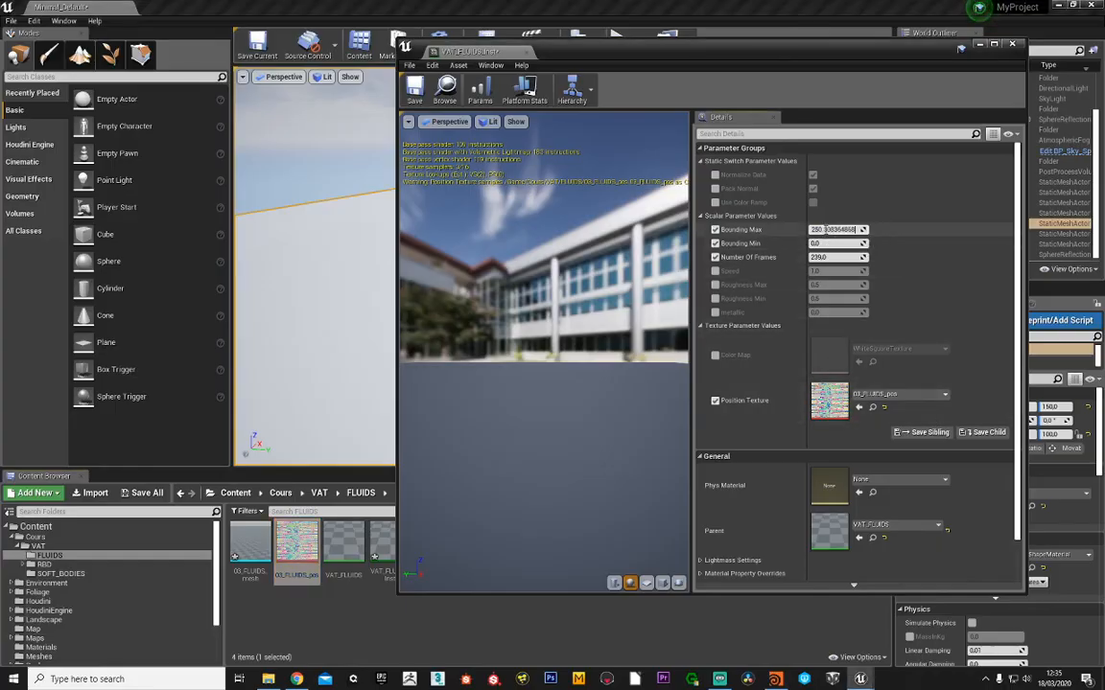
- Copy BBOX MIN from Houdini's vertex_animation_textures1 node and set Bounding Min in VAT_FLUIDS_Inst to -250.317337036
{"action": "key", "text": "alt+Tab"}
{"action": "key", "text": "alt+Tab"}
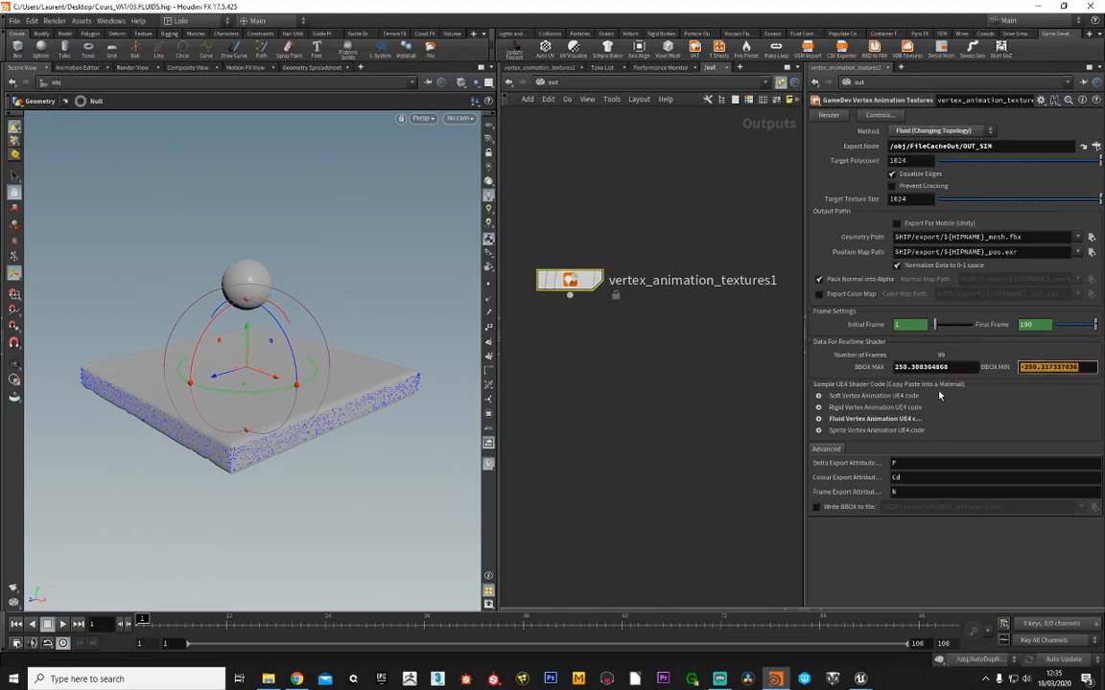
{"action": "key", "text": "alt+Tab"}
{"action": "left_click", "coordinate": [834, 244]}
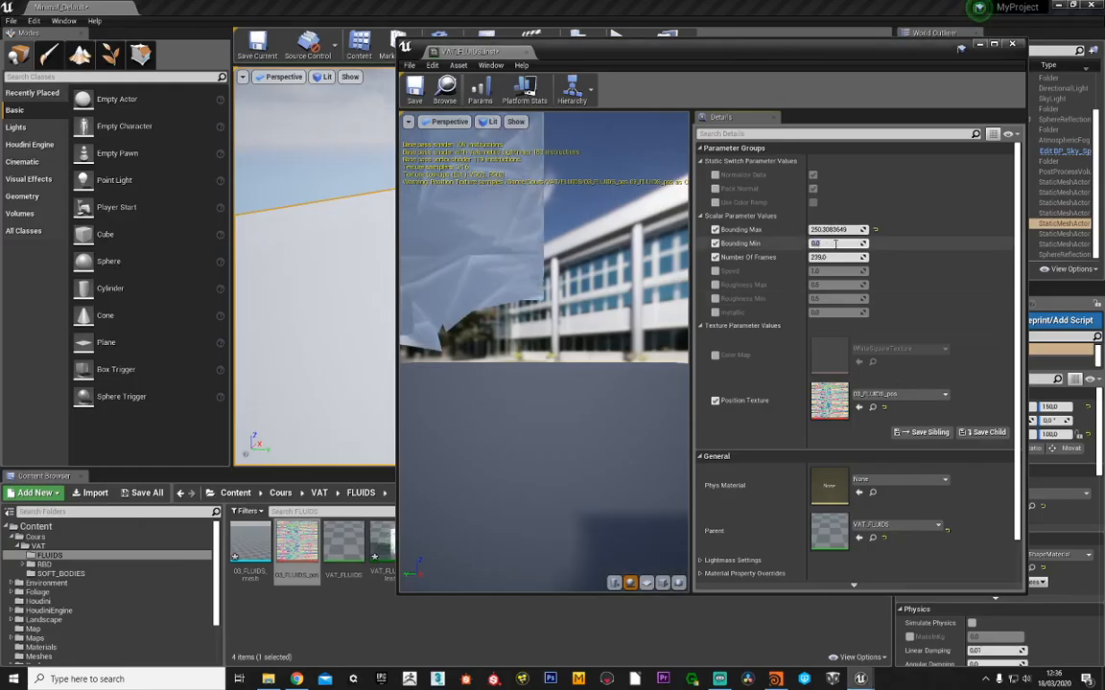
- Set Number Of Frames in VAT_FLUIDS_Inst to Houdini's value of 99, then save and close the material instance
{"action": "key", "text": "alt+Tab"}
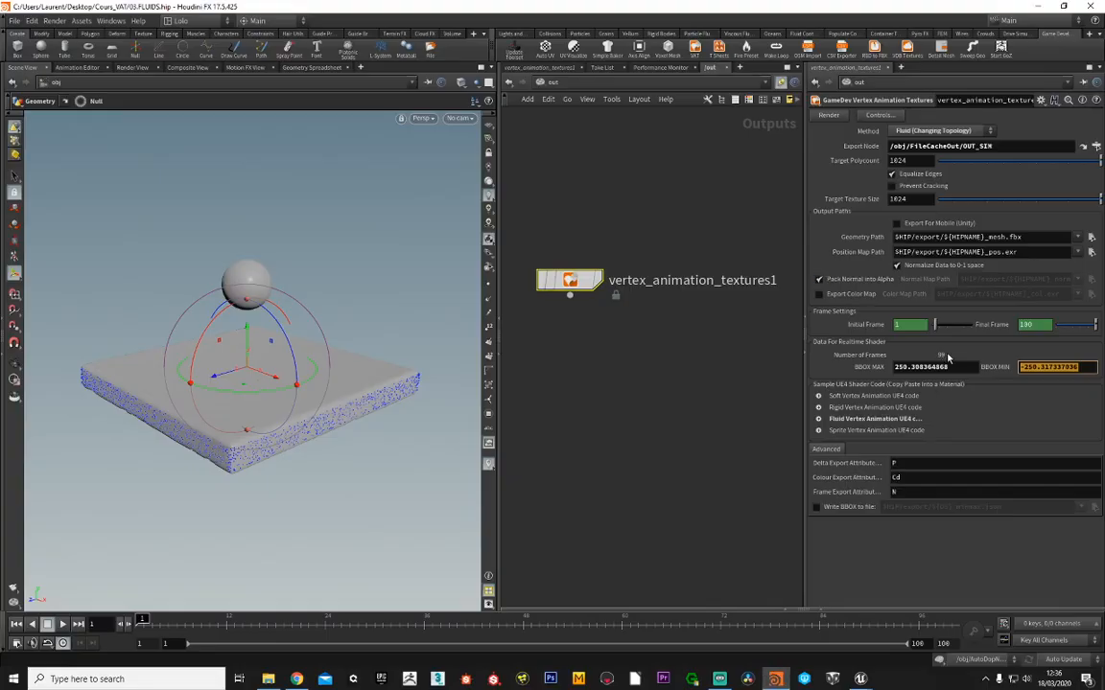
{"action": "key", "text": "alt+Tab"}
{"action": "left_click", "coordinate": [834, 257]}
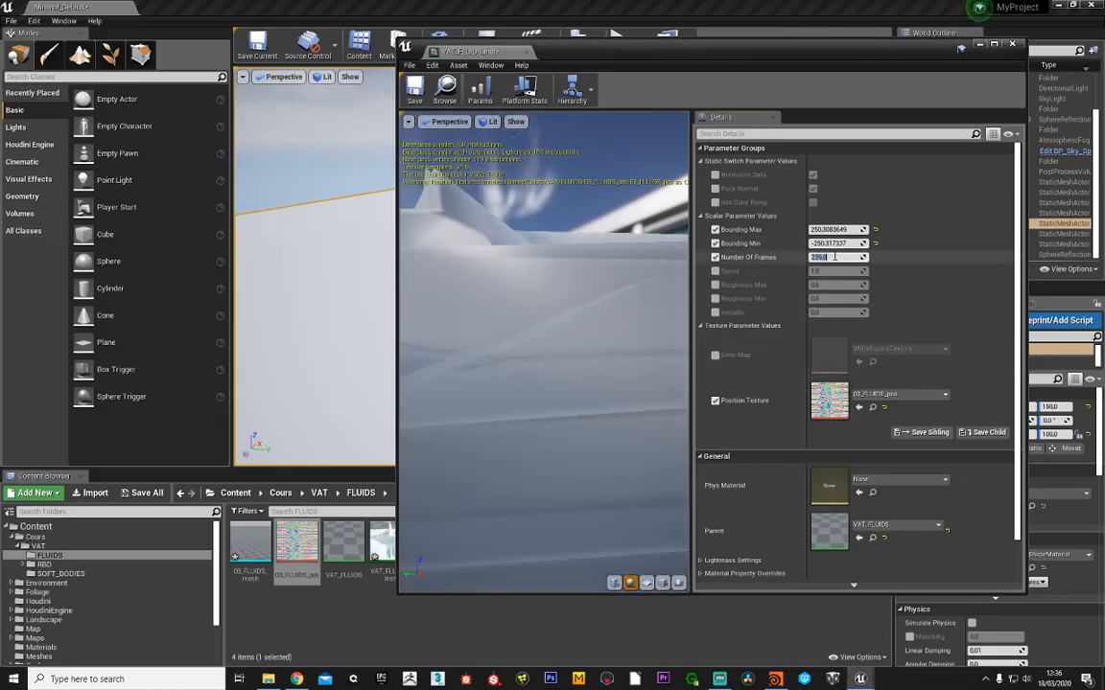
{"action": "key", "text": "Return"}
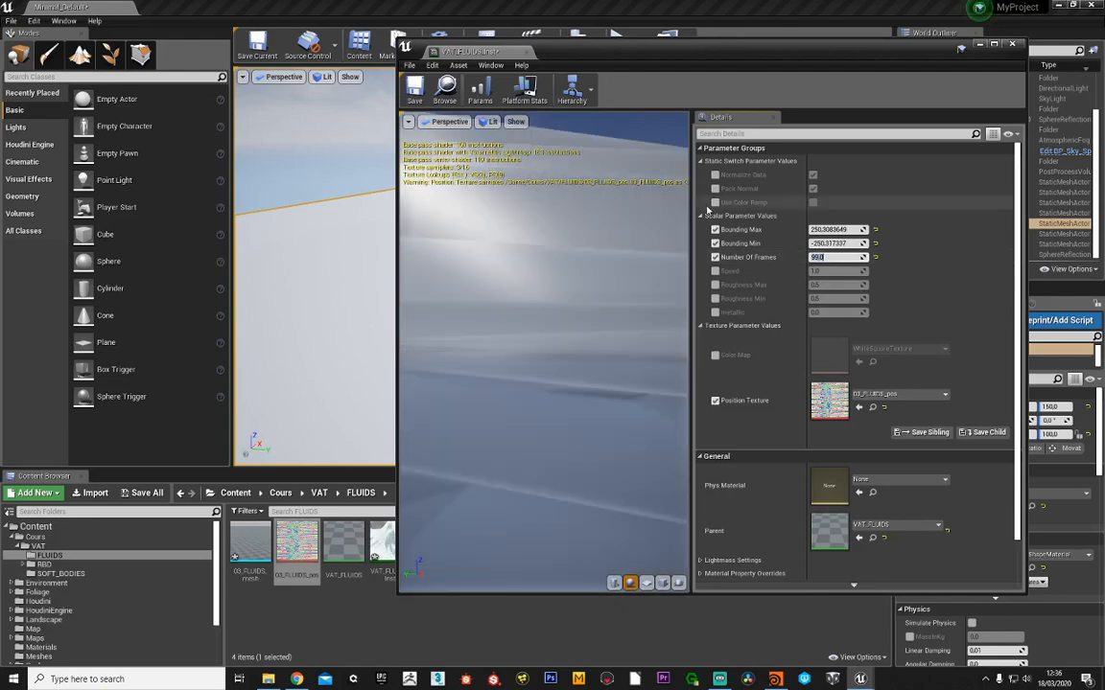
{"action": "left_click", "coordinate": [416, 88]}
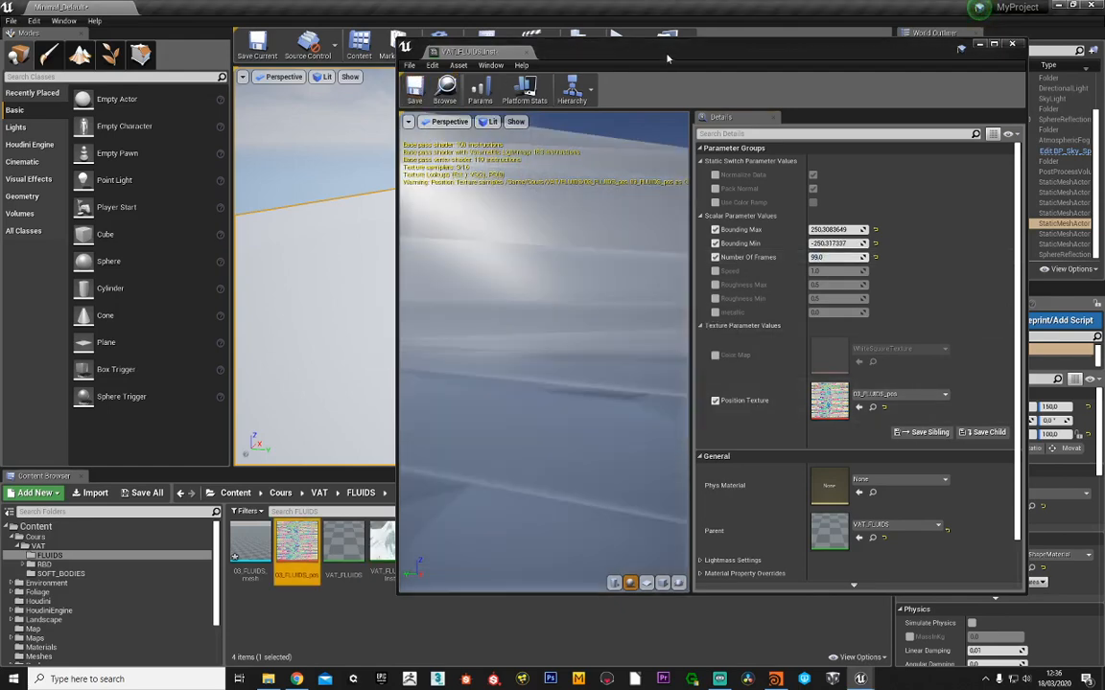
{"action": "left_click_drag", "start_coordinate": [667, 58], "coordinate": [753, 127]}
{"action": "left_click", "coordinate": [768, 113]}
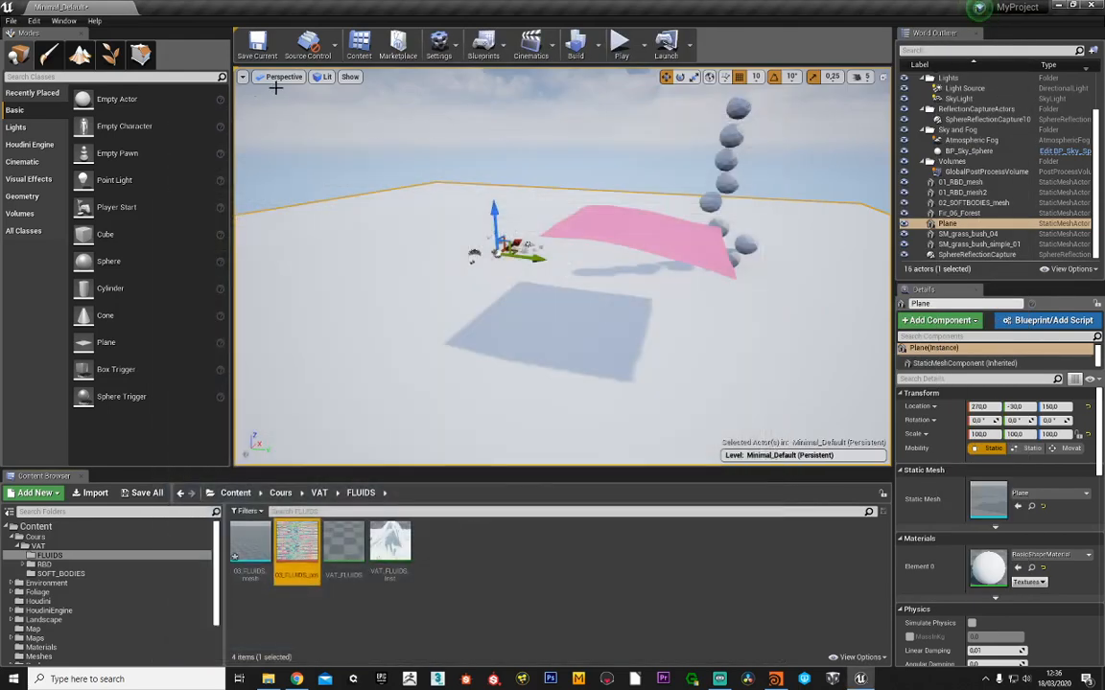
- Toggle realtime display in the level viewport and place 03_FLUIDS_mesh on the empty ground beside the pink cloth
{"action": "left_click", "coordinate": [242, 78]}
{"action": "left_click", "coordinate": [257, 100]}
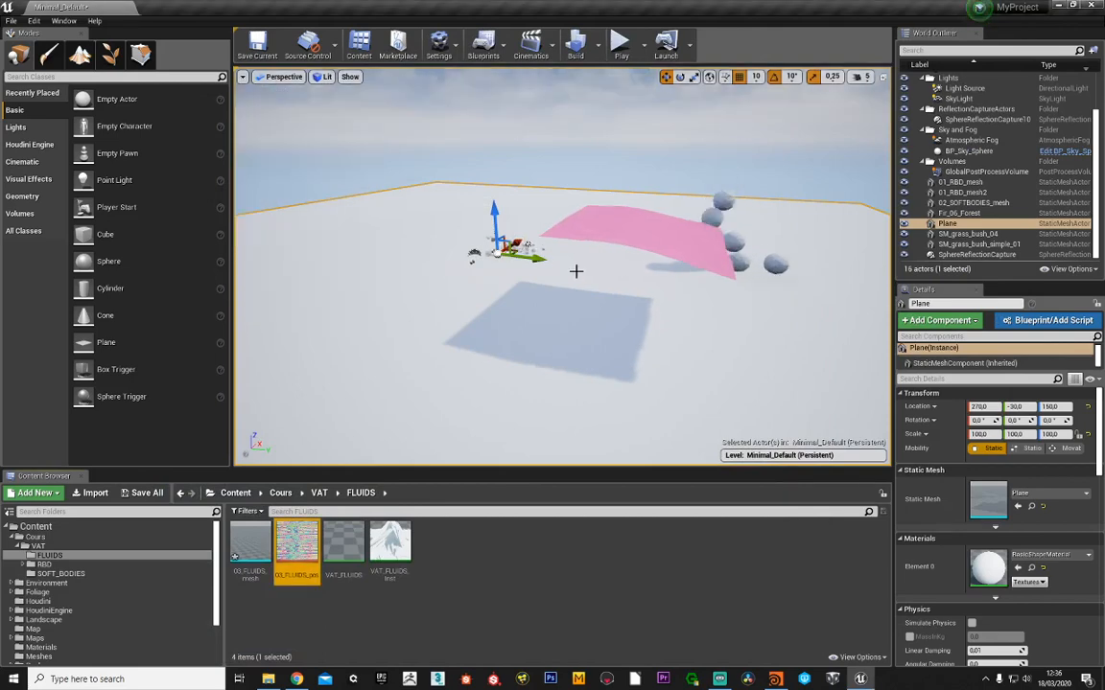
{"action": "right_click_drag", "start_coordinate": [575, 272], "coordinate": [518, 285]}
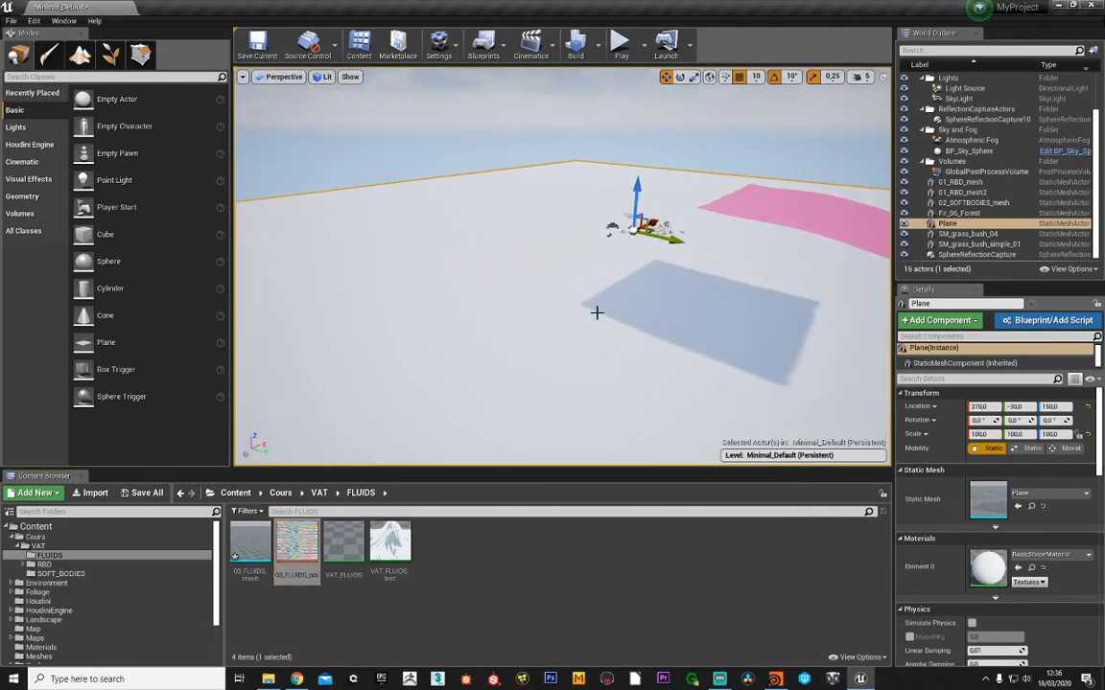
{"action": "right_click_drag", "start_coordinate": [597, 313], "coordinate": [537, 305]}
{"action": "left_click", "coordinate": [467, 323]}
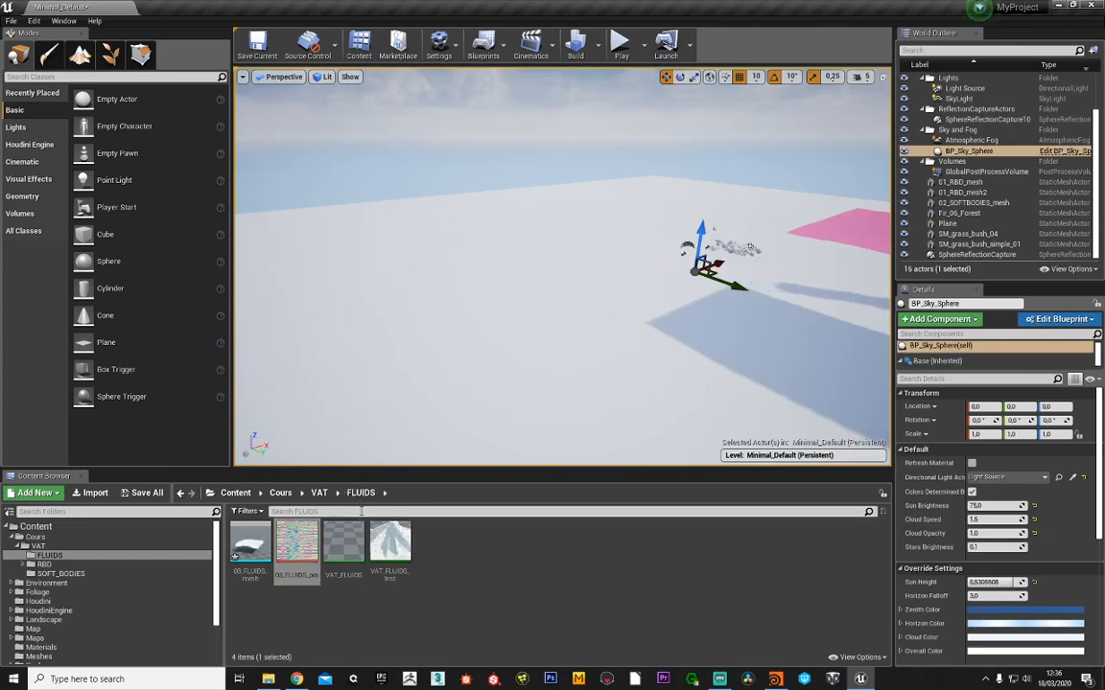
{"action": "left_click_drag", "start_coordinate": [249, 544], "coordinate": [447, 239]}
- Examine the animated 03_FLUIDS_mesh in the level from several distances and angles
{"action": "right_click_drag", "start_coordinate": [447, 240], "coordinate": [355, 228]}
{"action": "key", "text": "w"}
{"action": "mouse_move", "coordinate": [438, 336]}
{"action": "right_mouse_down"}
{"action": "mouse_move", "coordinate": [413, 335]}
{"action": "mouse_move", "coordinate": [432, 321]}
{"action": "mouse_move", "coordinate": [438, 336]}
{"action": "right_mouse_up"}
{"action": "left_click", "coordinate": [621, 188]}
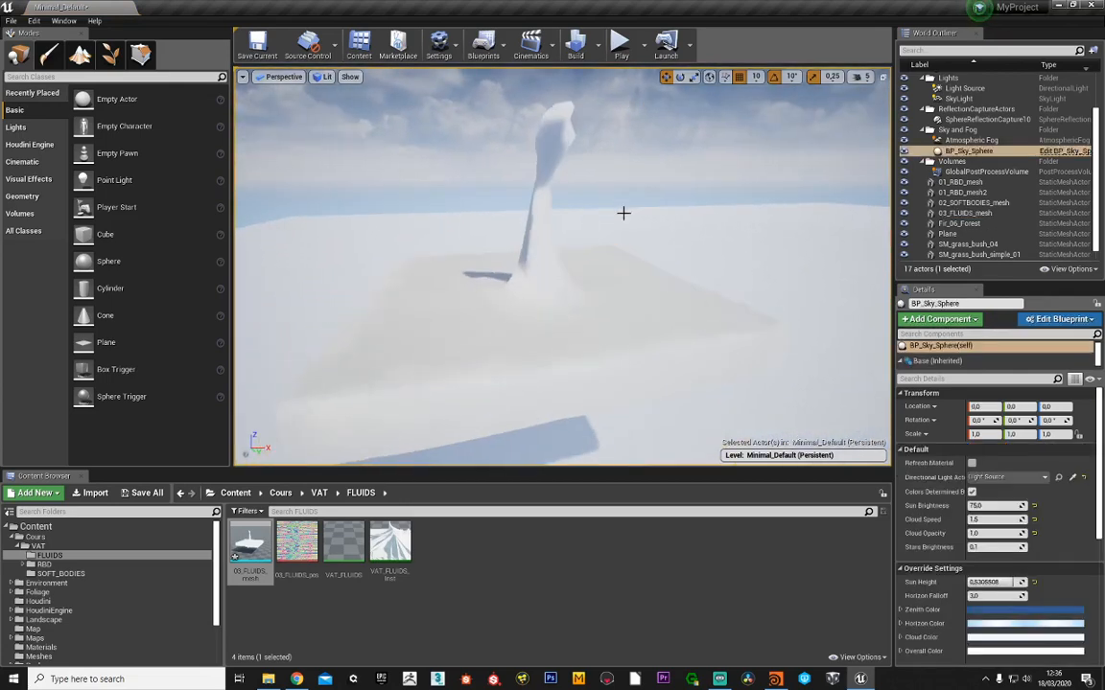
{"action": "right_click_drag", "start_coordinate": [557, 281], "coordinate": [669, 302]}
{"action": "key", "text": "s"}
{"action": "key", "text": "a"}
{"action": "key", "text": "s"}
{"action": "key", "text": "w"}
- Open the Plane's BasicShapeMaterial, set its Color parameter to pink (hex sRGB FFA3C4FF) and save the material
{"action": "left_click", "coordinate": [668, 302]}
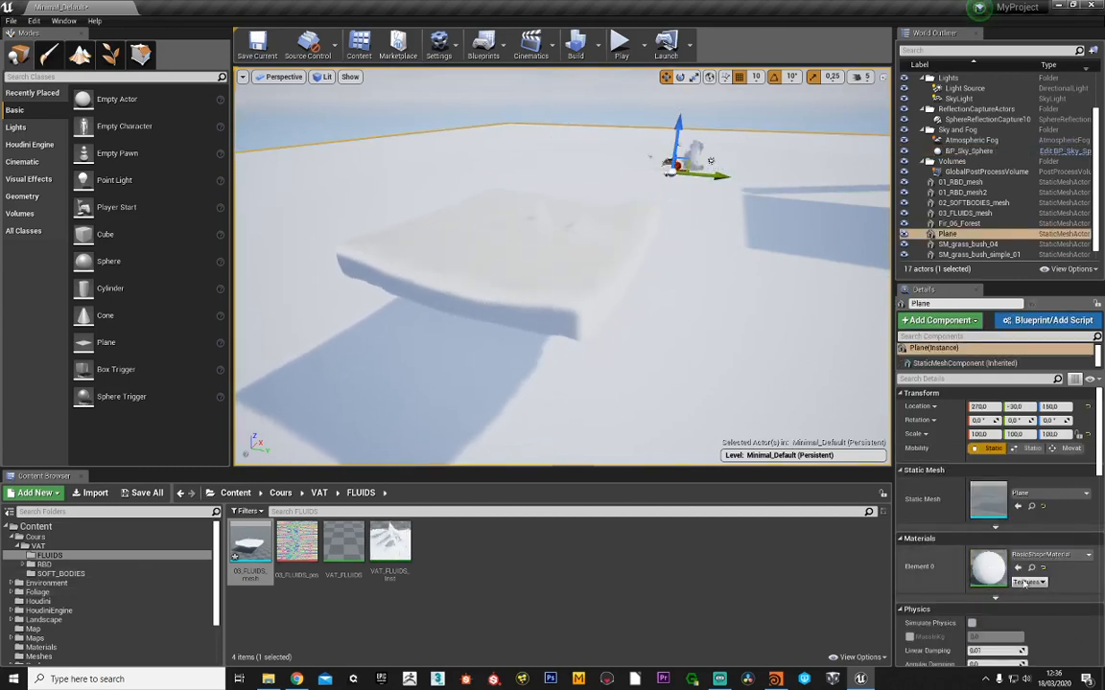
{"action": "double_click", "coordinate": [989, 570]}
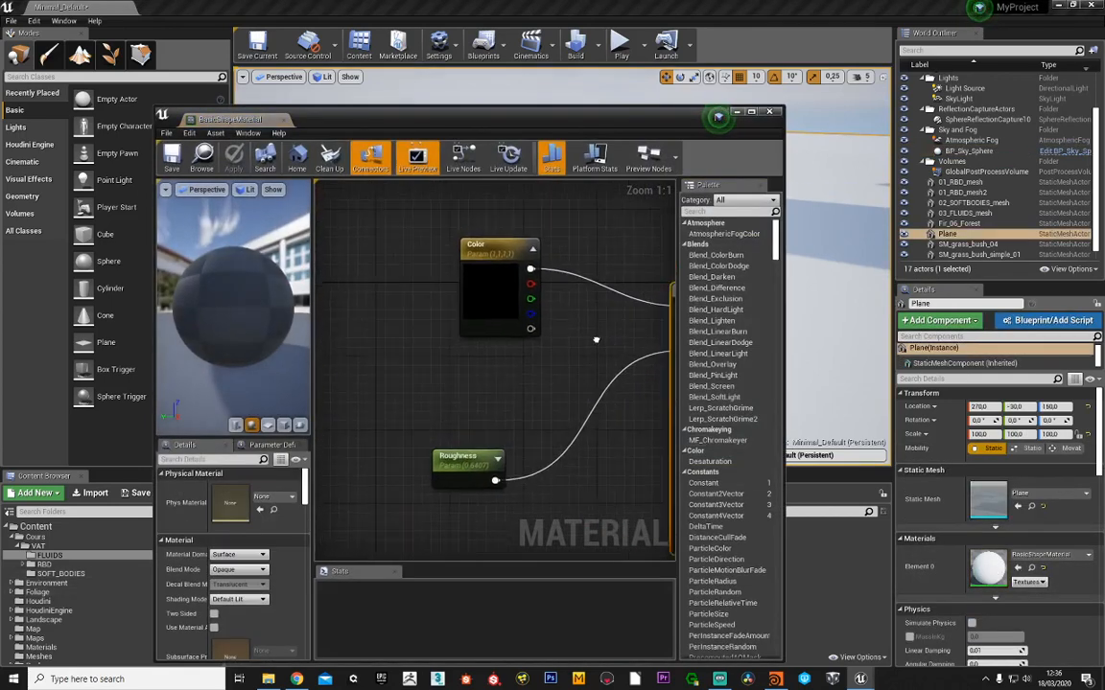
{"action": "left_click", "coordinate": [461, 323]}
{"action": "double_click", "coordinate": [461, 323]}
{"action": "left_click", "coordinate": [568, 410]}
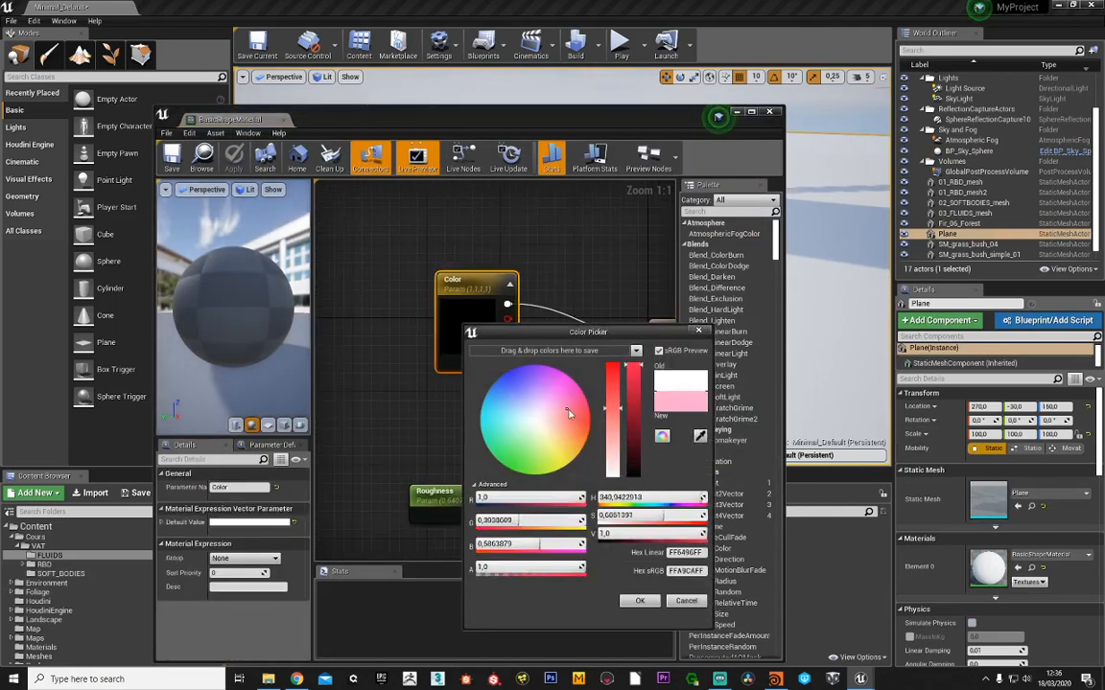
{"action": "left_click", "coordinate": [173, 159]}
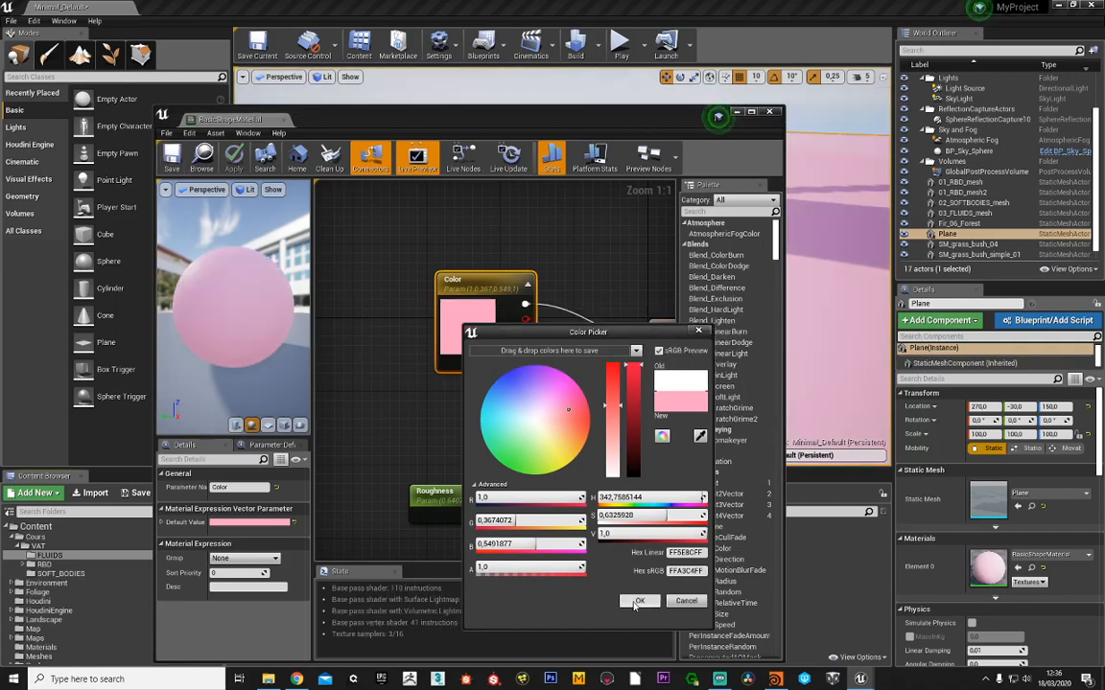
{"action": "left_click", "coordinate": [642, 600]}
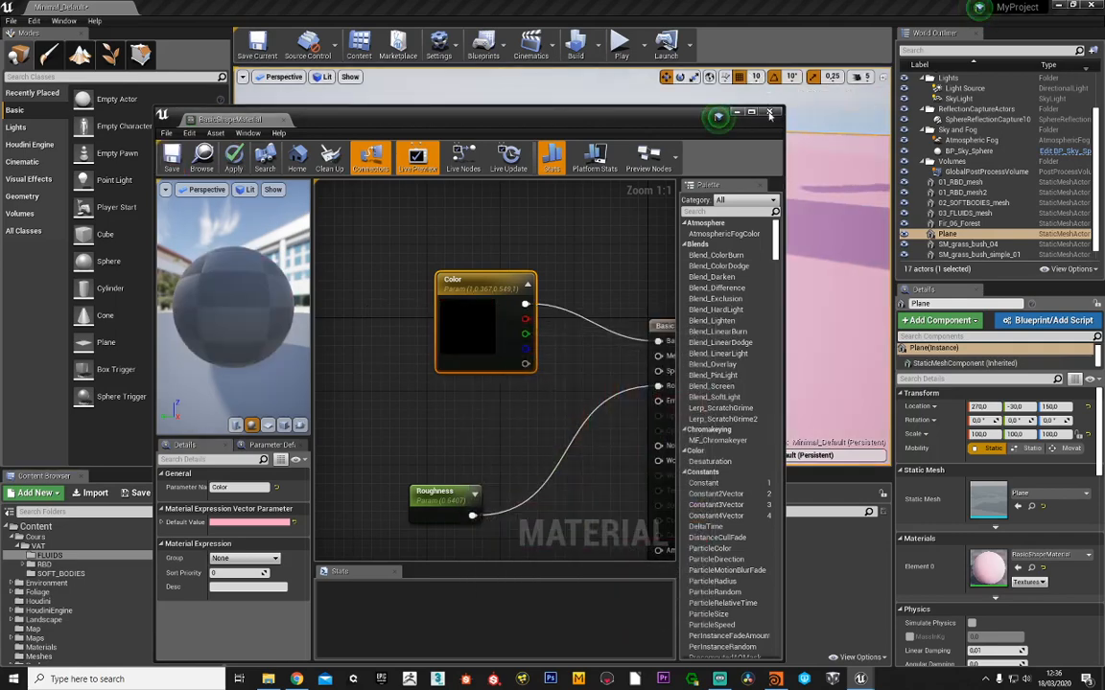
- Close the BasicShapeMaterial editor without applying further changes and inspect the fluid mesh against the ground plane
{"action": "left_click", "coordinate": [770, 112]}
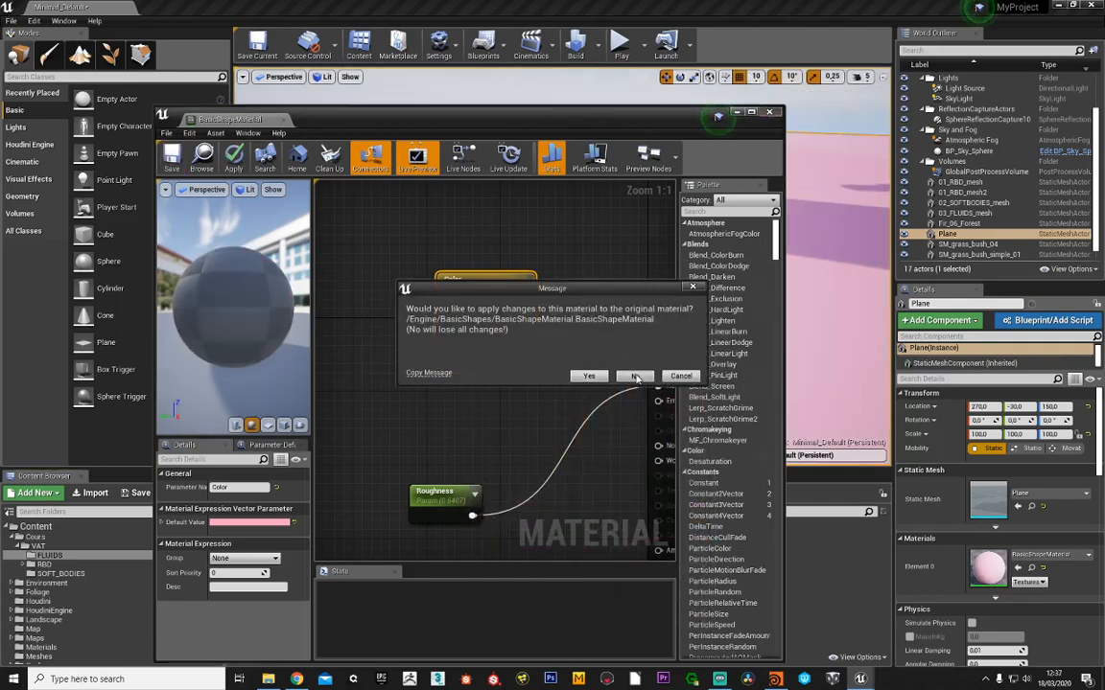
{"action": "left_click", "coordinate": [637, 379]}
{"action": "right_click_drag", "start_coordinate": [592, 341], "coordinate": [564, 330]}
{"action": "mouse_move", "coordinate": [590, 267]}
{"action": "right_mouse_down"}
{"action": "mouse_move", "coordinate": [593, 238]}
{"action": "mouse_move", "coordinate": [590, 267]}
{"action": "right_mouse_up"}
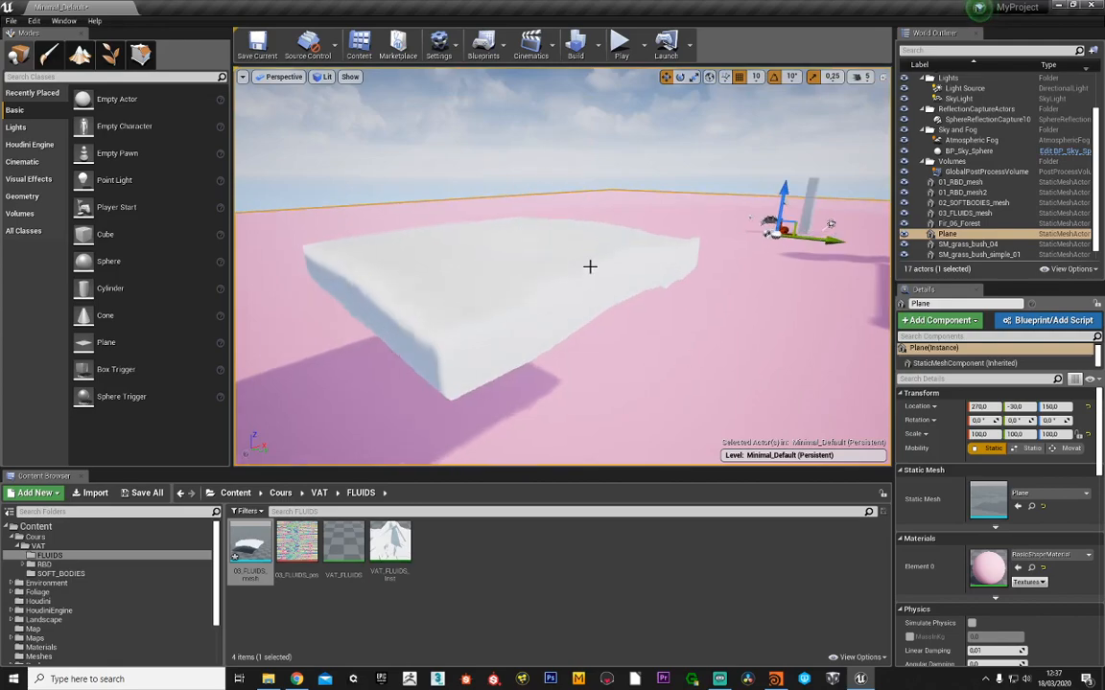
- Switch to Houdini and play the original fluid simulation for comparison, stopping at frame 73
{"action": "left_click", "coordinate": [599, 609]}
{"action": "left_click", "coordinate": [780, 683]}
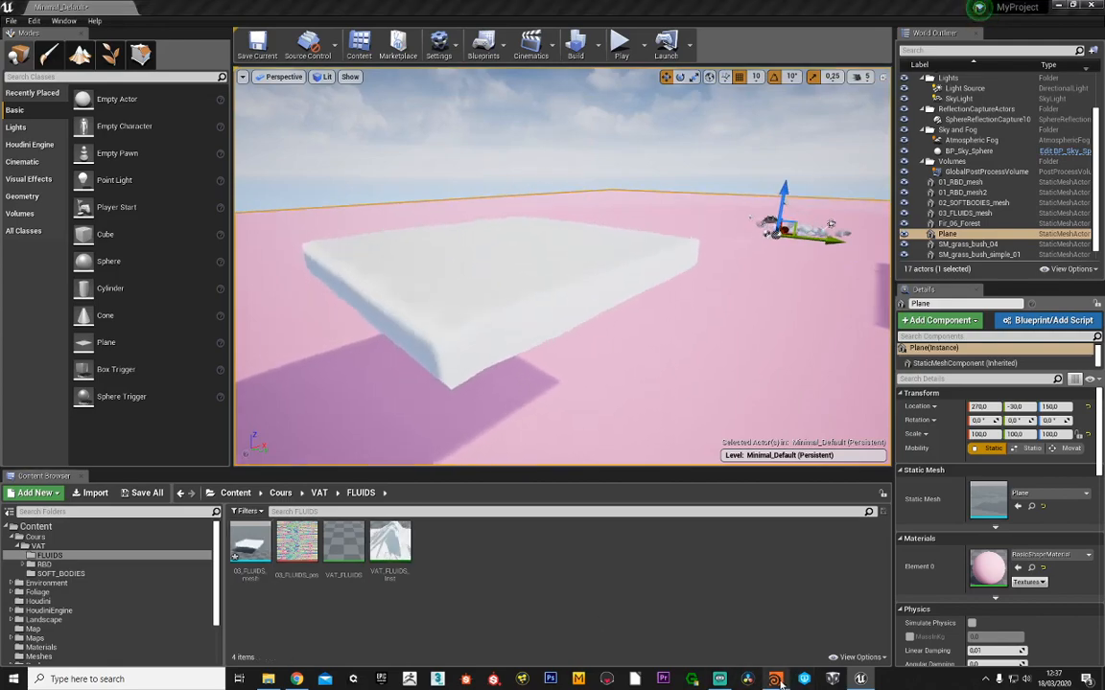
{"action": "left_click", "coordinate": [62, 624]}
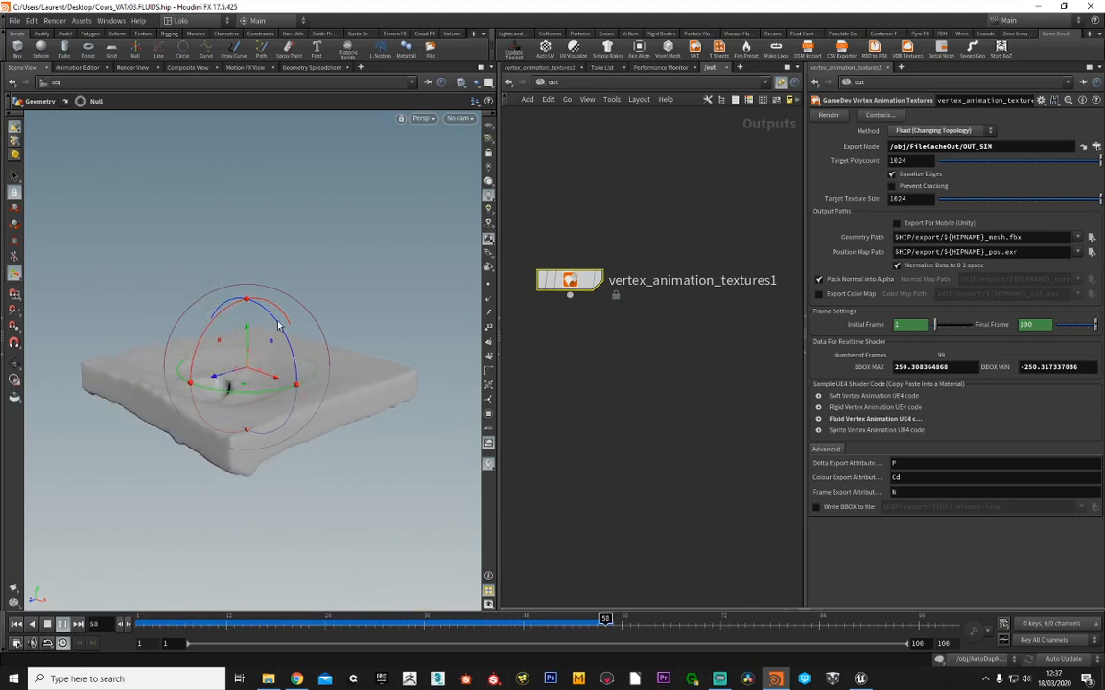
{"action": "left_click", "coordinate": [47, 624]}
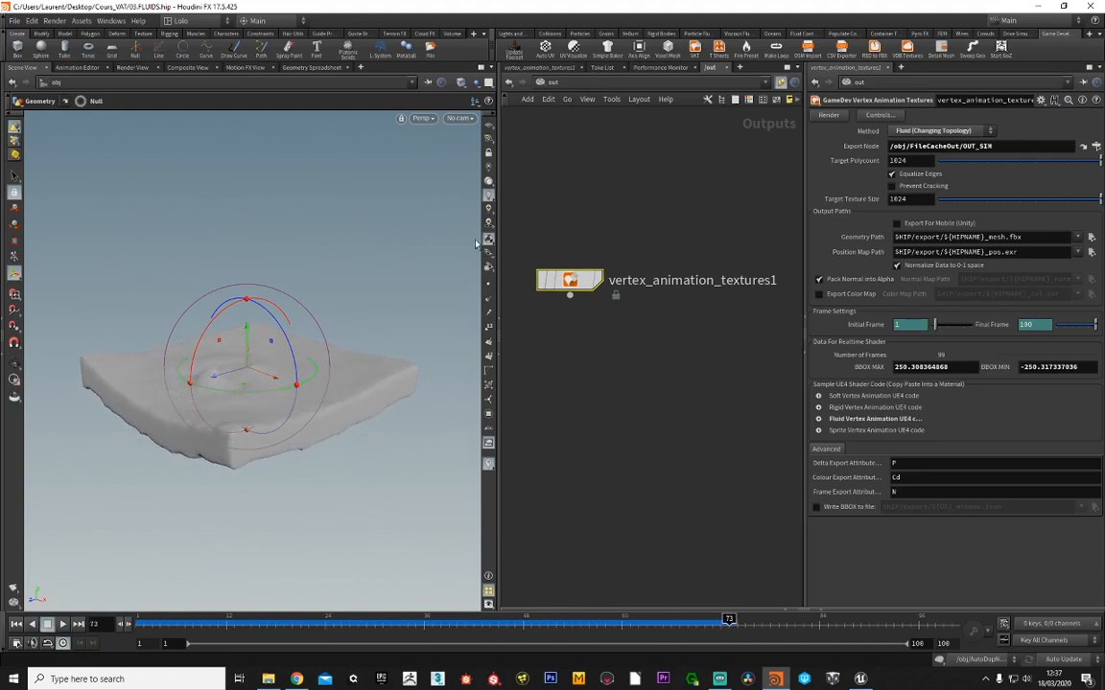
{"action": "left_click", "coordinate": [719, 679]}
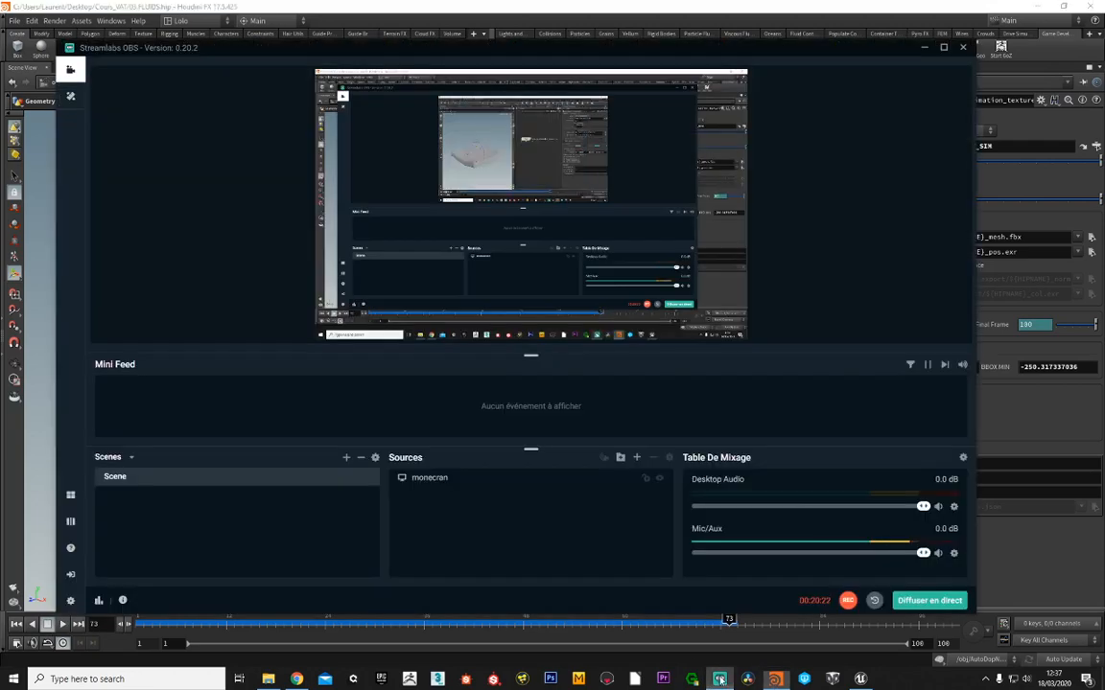